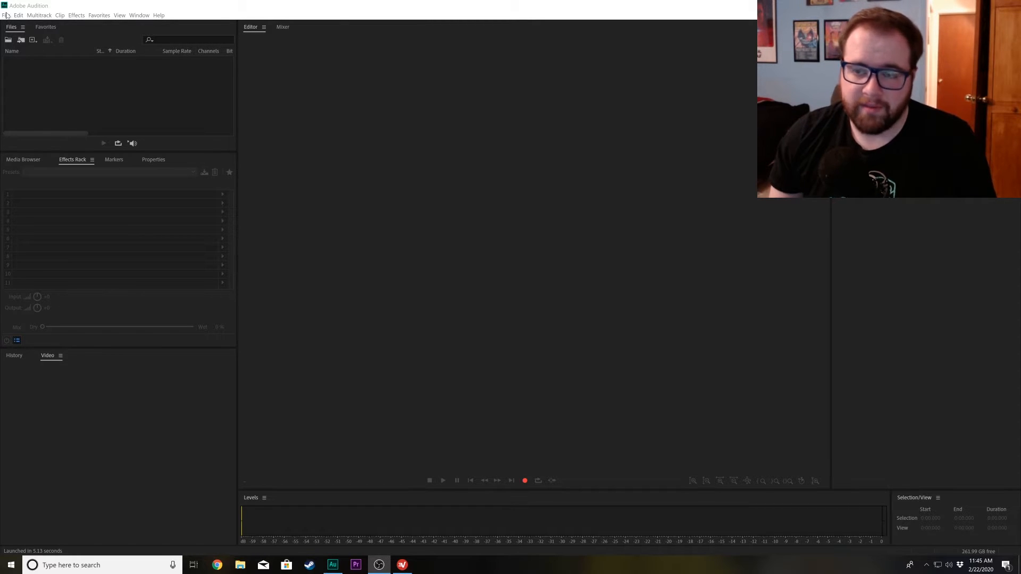
# - Browse for a file to open and go to the Talk Me Into folder on the G: drive
pyautogui.click(6, 16)
pyautogui.moveTo(18, 25)
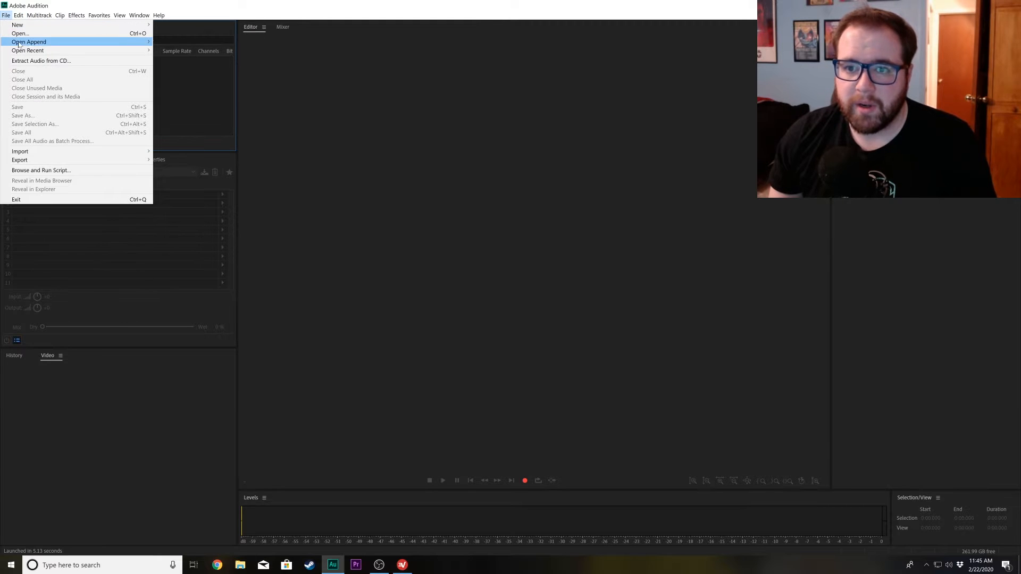
pyautogui.click(38, 34)
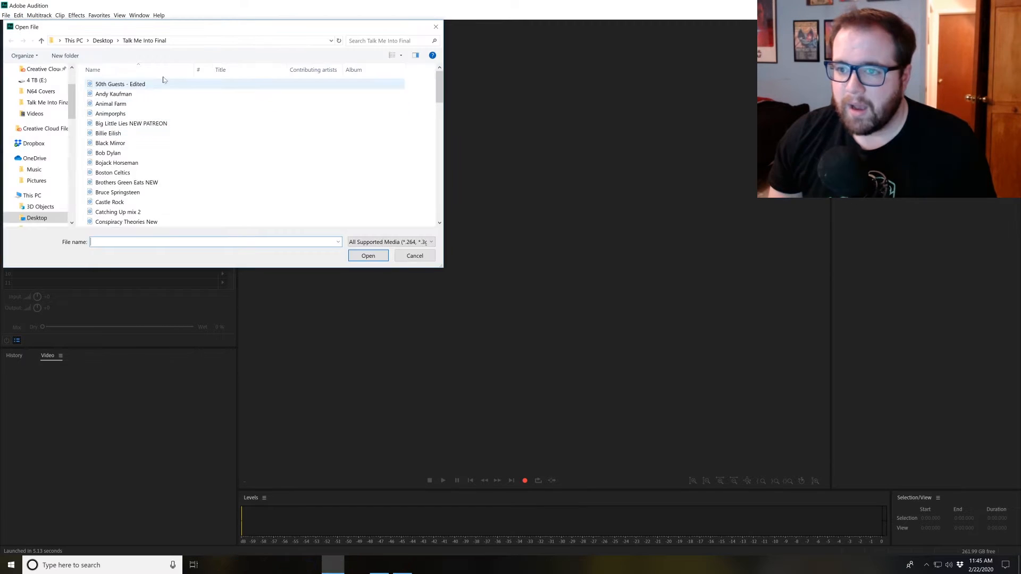
pyautogui.click(102, 41)
pyautogui.scroll(-5, 43, 196)
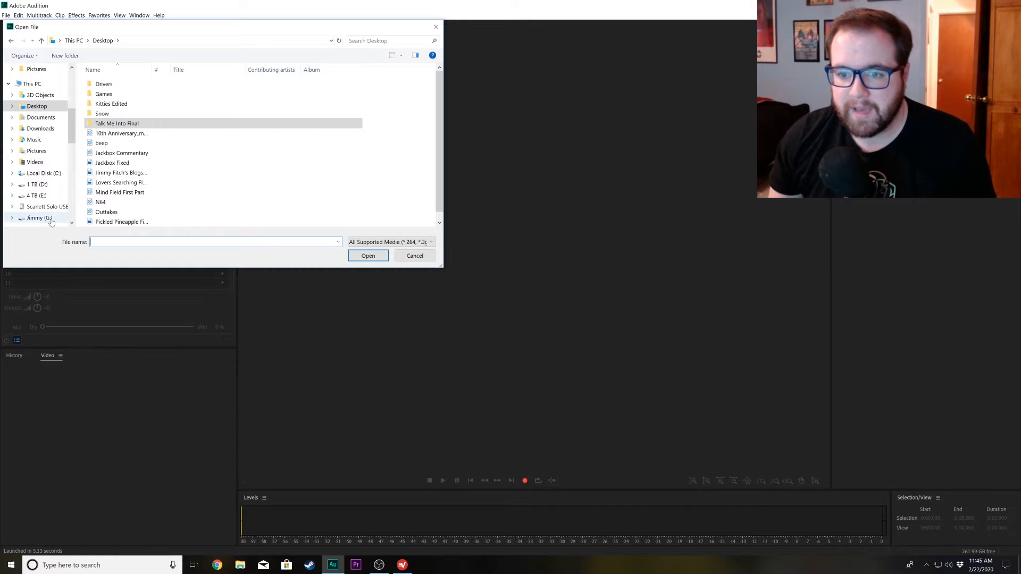
pyautogui.click(40, 218)
pyautogui.scroll(-5, 123, 199)
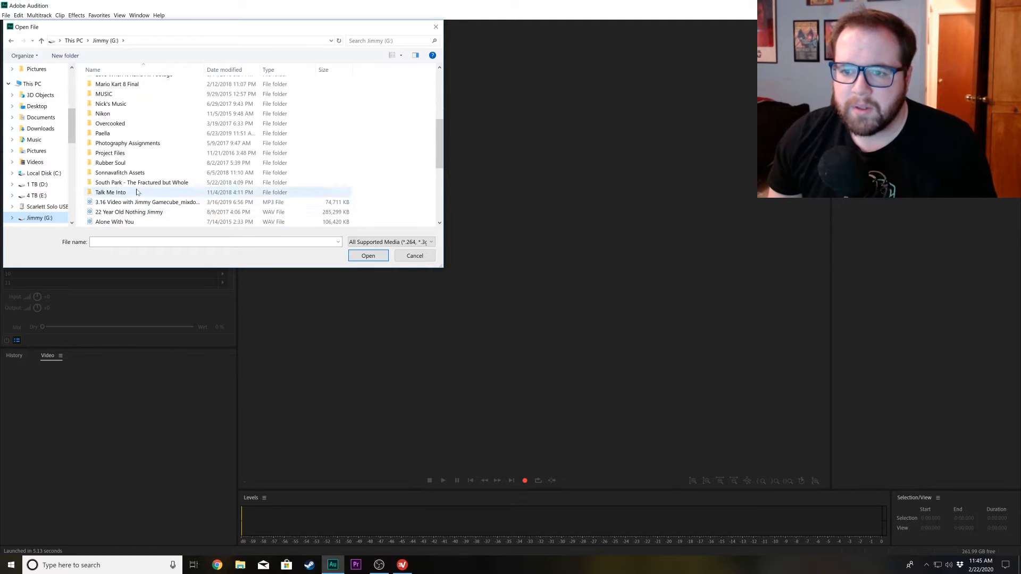
pyautogui.doubleClick(116, 193)
# - Open the Superman The Men of Tomorrow Audition session from its own folder
pyautogui.scroll(-15, 145, 199)
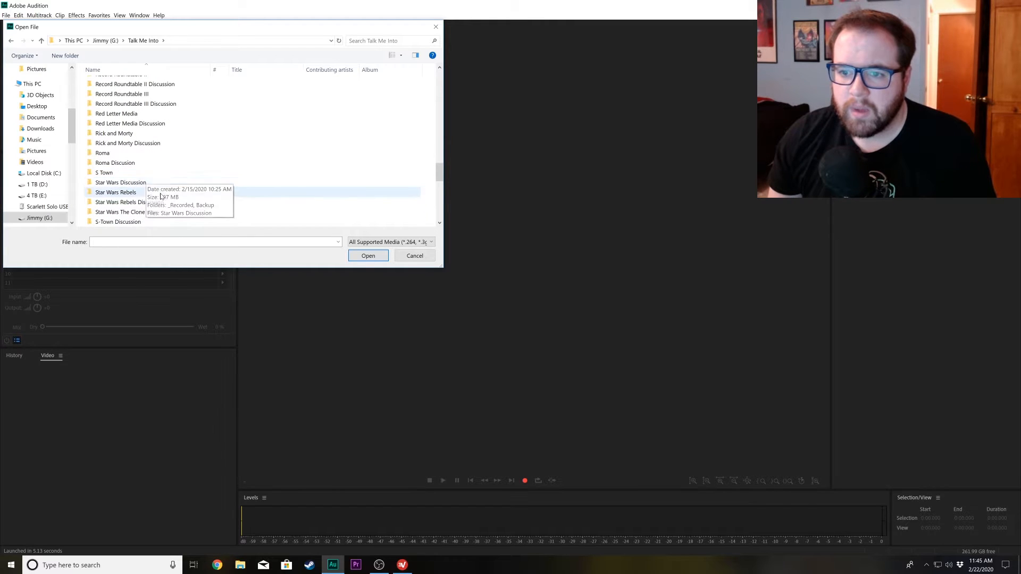
pyautogui.scroll(-1, 176, 205)
pyautogui.click(176, 204)
pyautogui.doubleClick(176, 204)
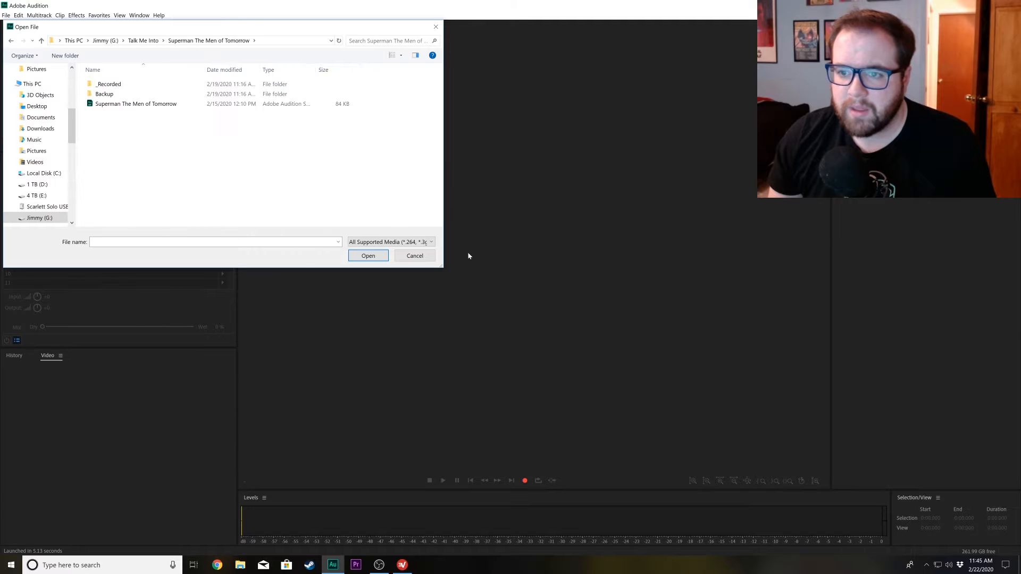
pyautogui.doubleClick(164, 104)
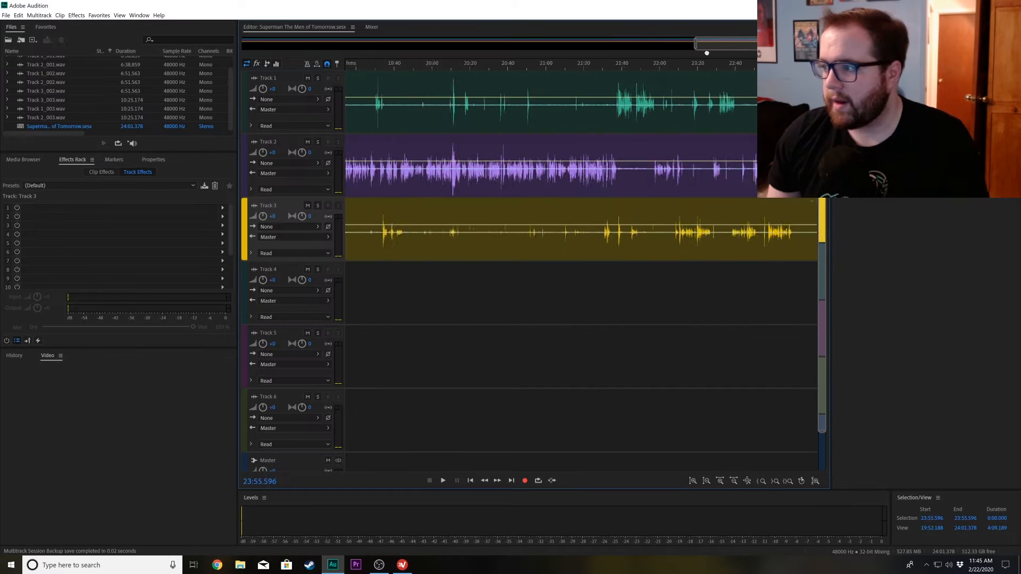
# - Show the full session length and select each of the three recording segments across tracks 1 to 3 in turn
pyautogui.moveTo(662, 49); pyautogui.dragTo(238, 62)
pyautogui.moveTo(775, 48); pyautogui.dragTo(829, 50)
pyautogui.moveTo(394, 292); pyautogui.dragTo(400, 89)
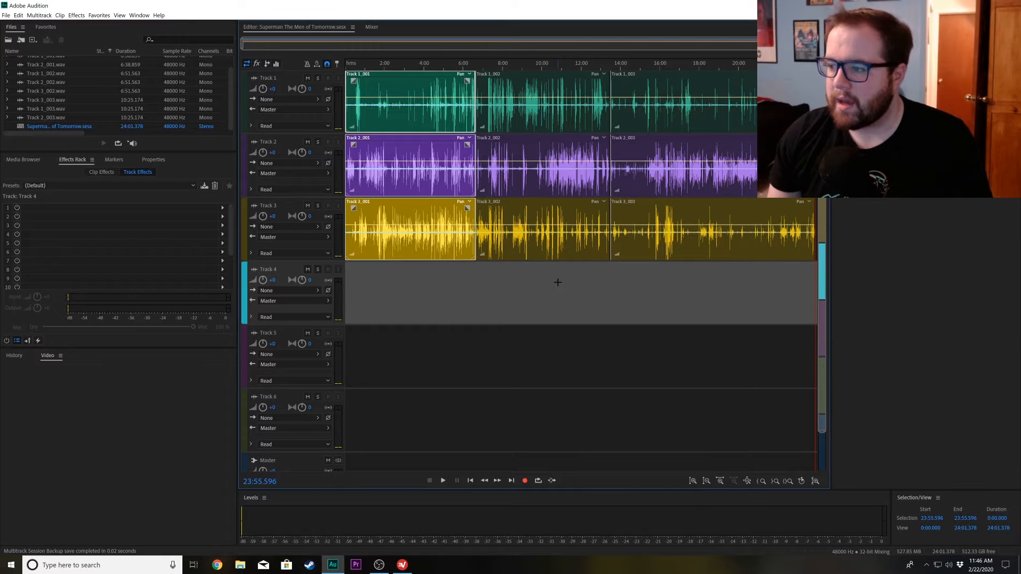
pyautogui.hotkey('ctrl', 'shift', 'a')
pyautogui.moveTo(558, 279); pyautogui.dragTo(519, 112)
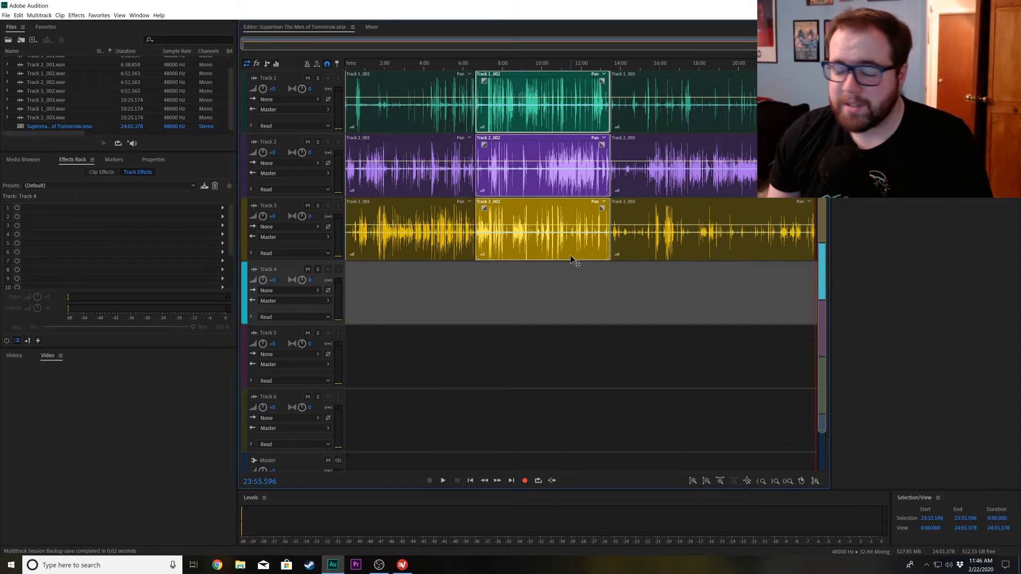
pyautogui.moveTo(661, 314); pyautogui.dragTo(663, 79)
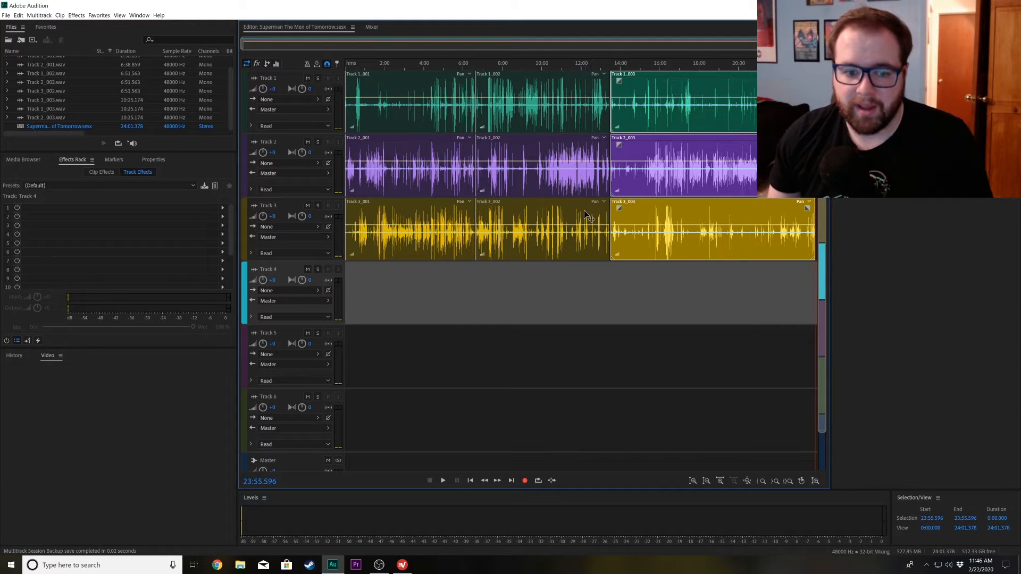
pyautogui.click(425, 297)
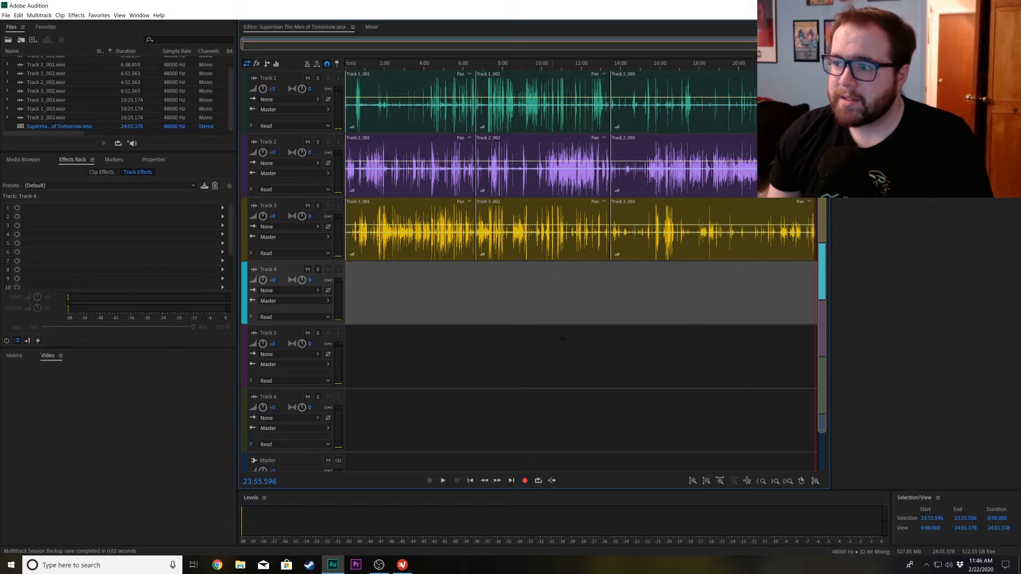
# - Shift all recorded clips on tracks 1 to 3 together so they start at about 1:00
pyautogui.moveTo(384, 281); pyautogui.dragTo(638, 123)
pyautogui.moveTo(432, 76); pyautogui.dragTo(445, 76)
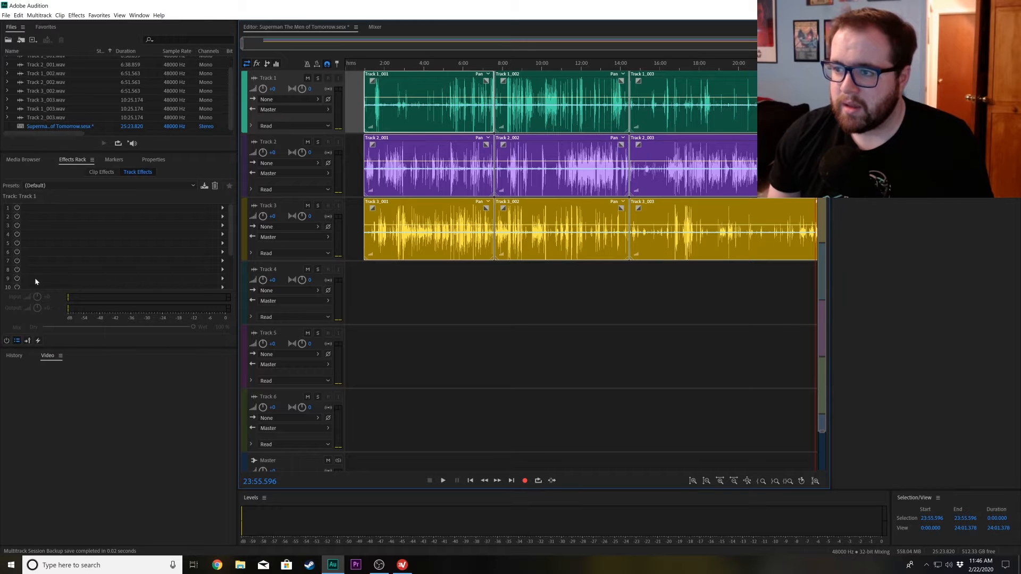
pyautogui.click(388, 317)
# - Import Talk Me Into Theme from the Talk Me Into Final desktop folder and place it at the start of Track 4
pyautogui.doubleClick(8, 131)
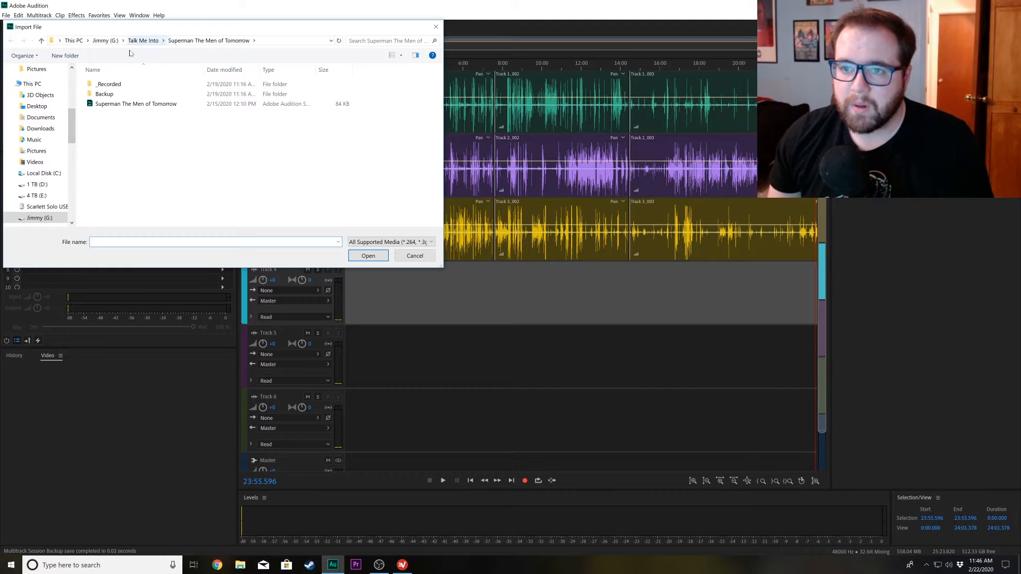
pyautogui.click(154, 115)
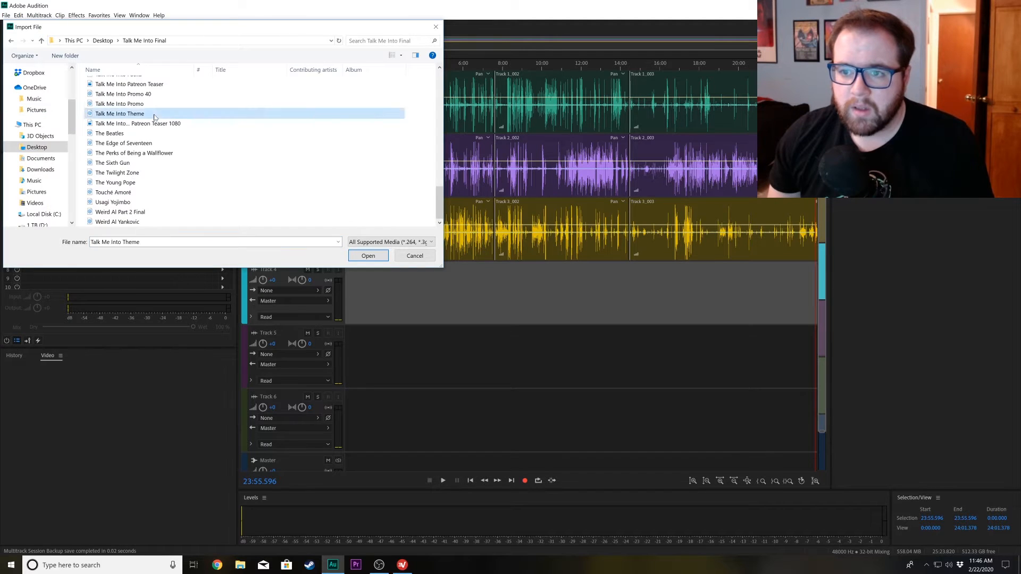
pyautogui.click(373, 256)
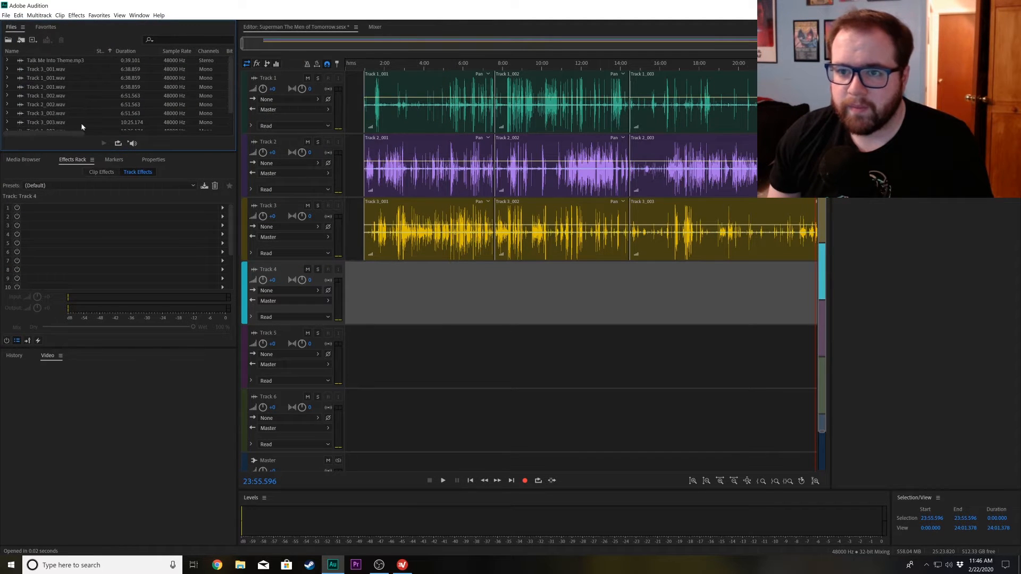
pyautogui.moveTo(76, 60); pyautogui.dragTo(351, 298)
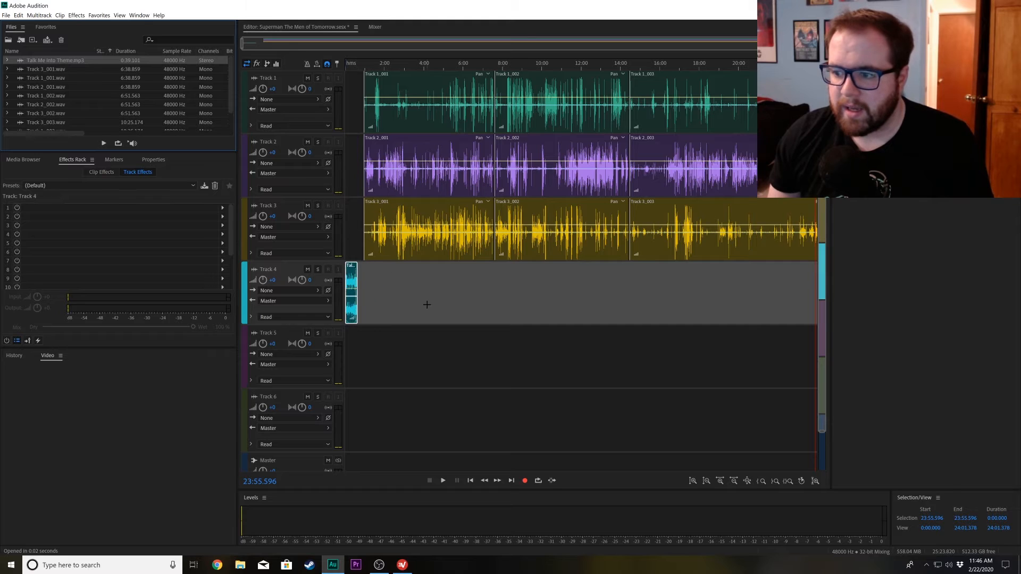
# - Move the recorded clips on tracks 1 to 3 earlier to about 0:51 and play their opening
pyautogui.click(353, 67)
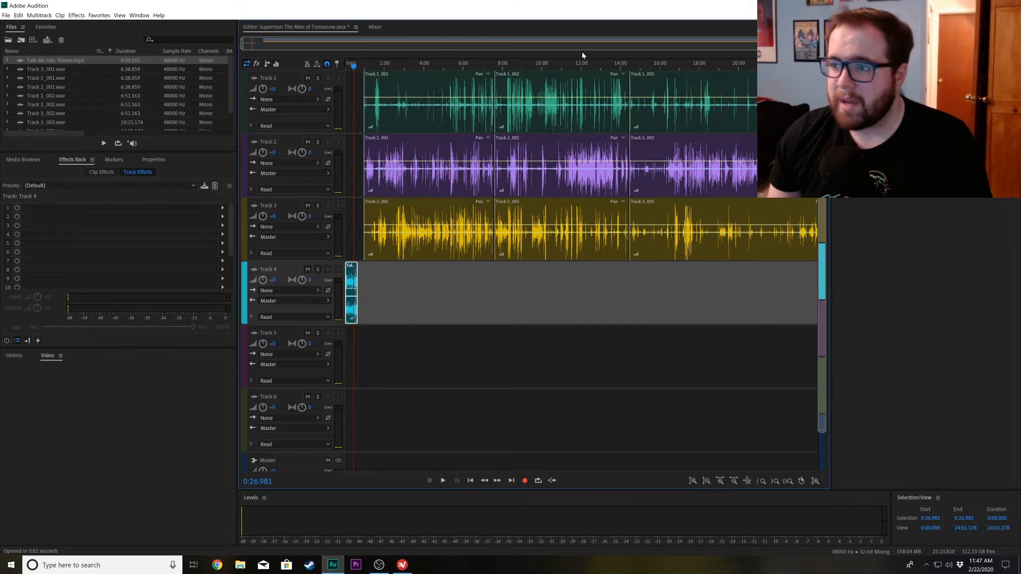
pyautogui.moveTo(816, 44); pyautogui.dragTo(405, 50)
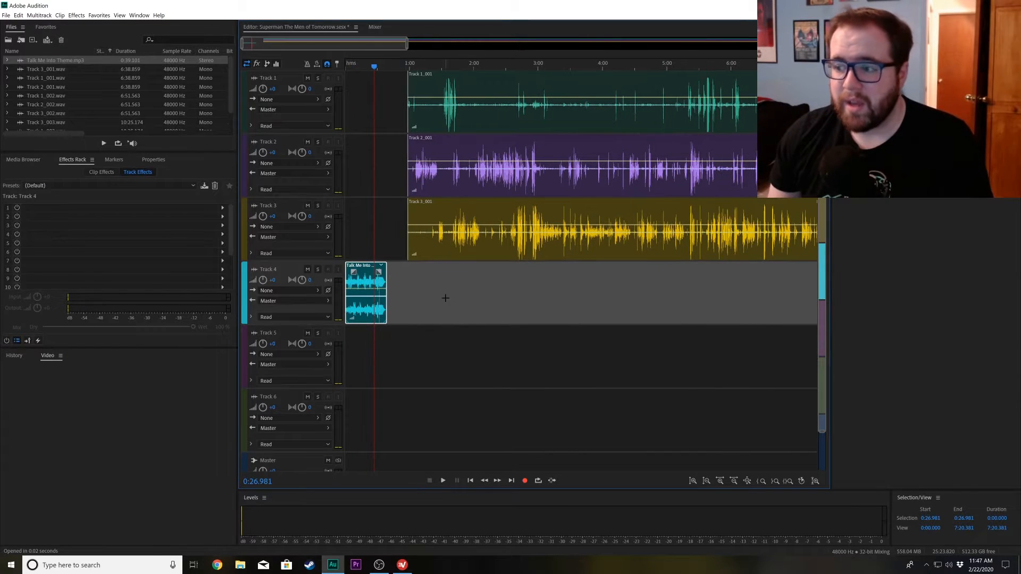
pyautogui.moveTo(442, 280); pyautogui.dragTo(471, 126)
pyautogui.click(401, 67)
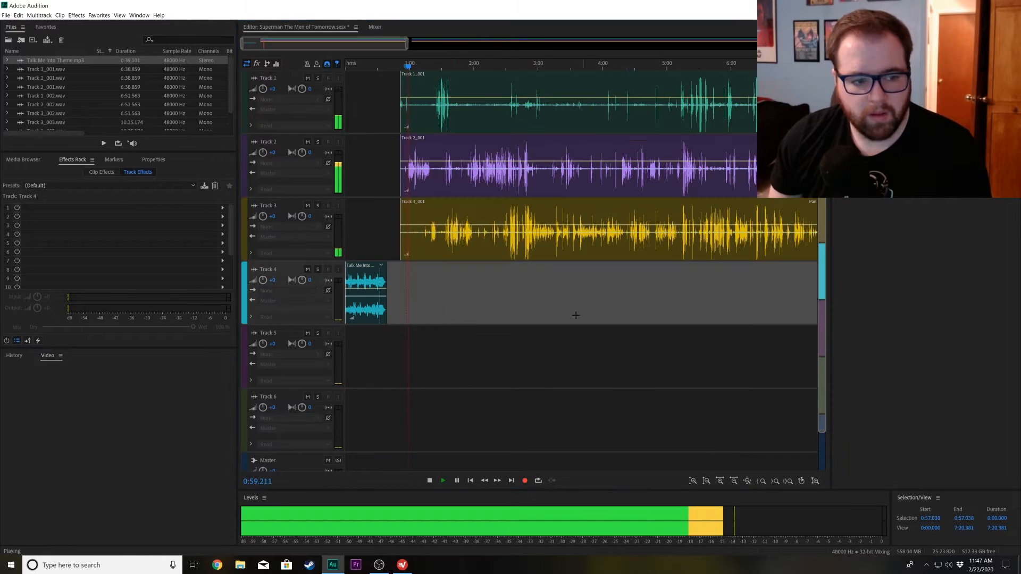
pyautogui.press('space')
# - Trim the beginning of the first clips on tracks 1 to 3 to about 0:58, just before the speech
pyautogui.moveTo(408, 47); pyautogui.dragTo(275, 45)
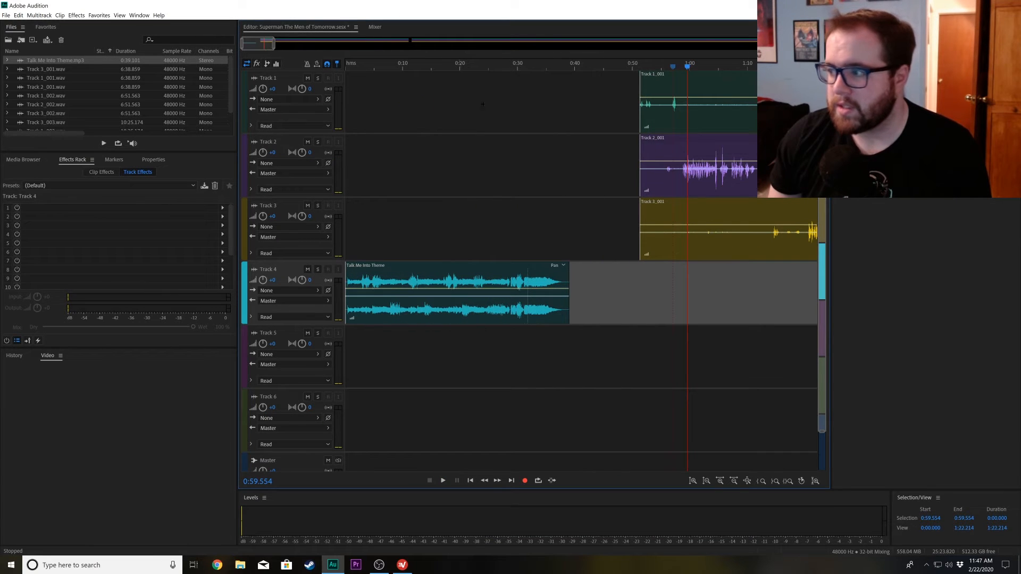
pyautogui.moveTo(665, 299); pyautogui.dragTo(681, 153)
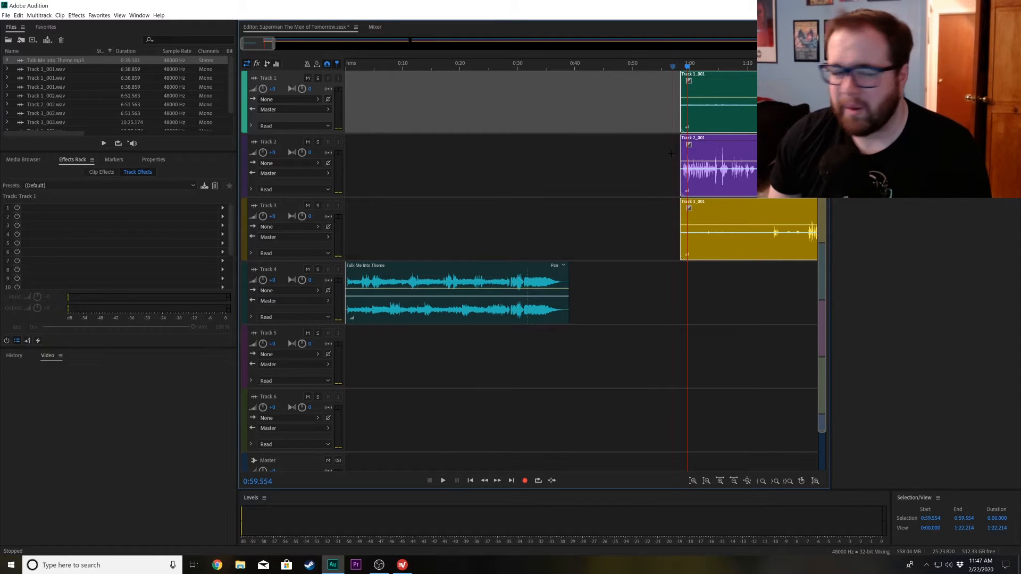
pyautogui.click(769, 310)
# - Move the trimmed clips to about 0:37 to overlap the theme's ending, and play the transition from about 0:34
pyautogui.moveTo(749, 126); pyautogui.dragTo(624, 127)
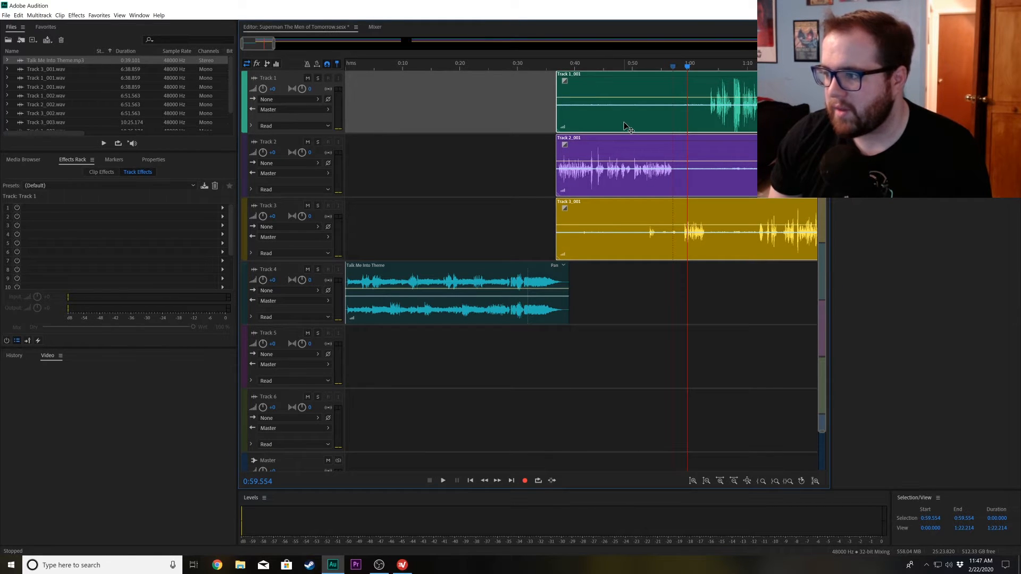
pyautogui.click(541, 67)
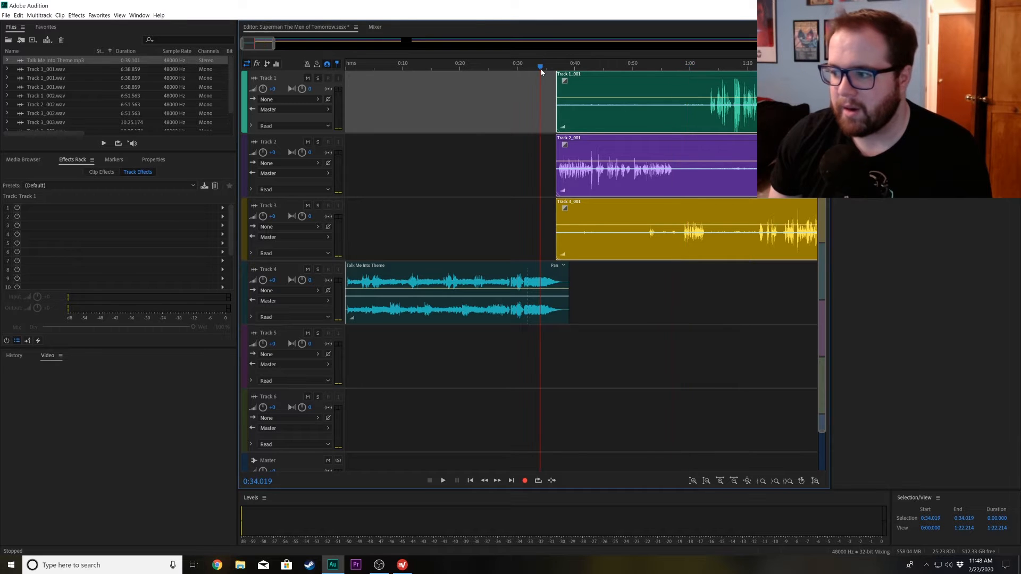
pyautogui.press('space')
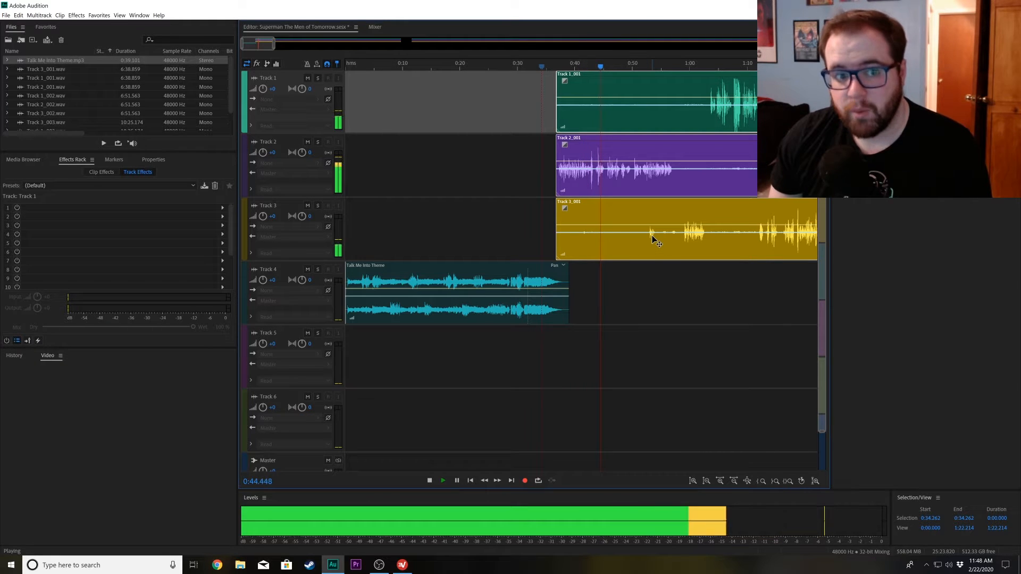
pyautogui.press('space')
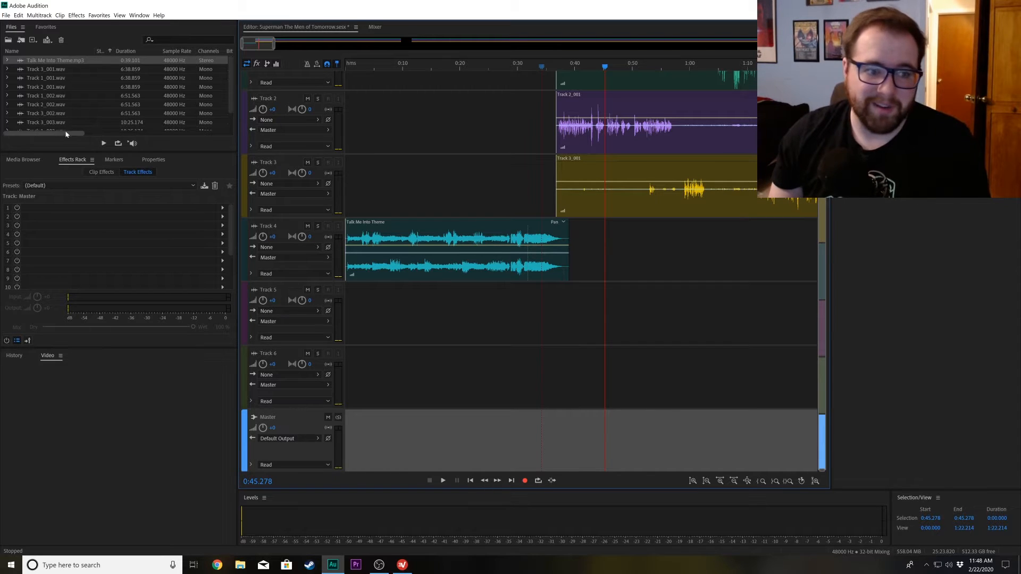
# - Try the TMI rack preset on the Master track, go through its three effects, and restore the (Default) preset
pyautogui.click(126, 187)
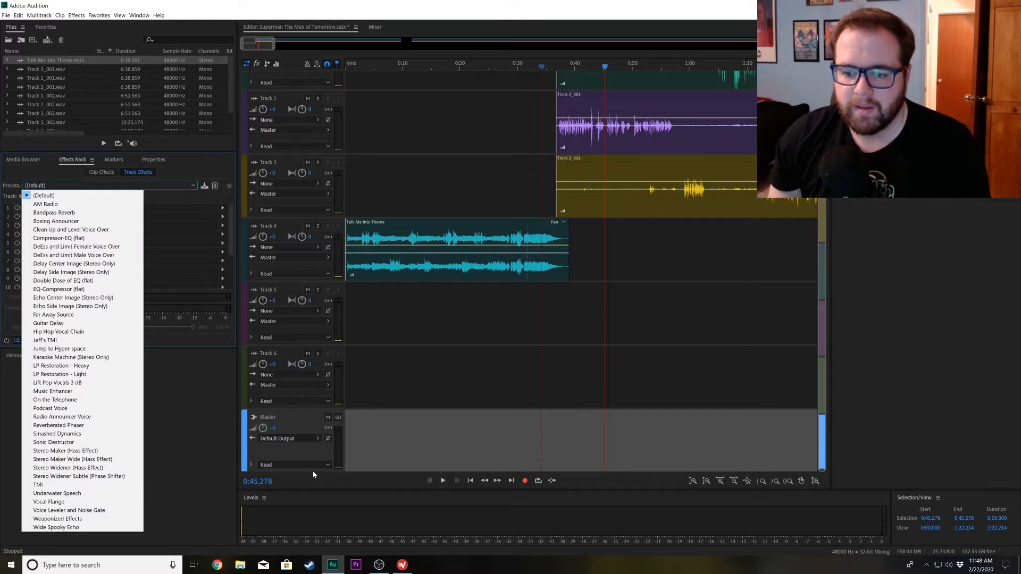
pyautogui.click(39, 485)
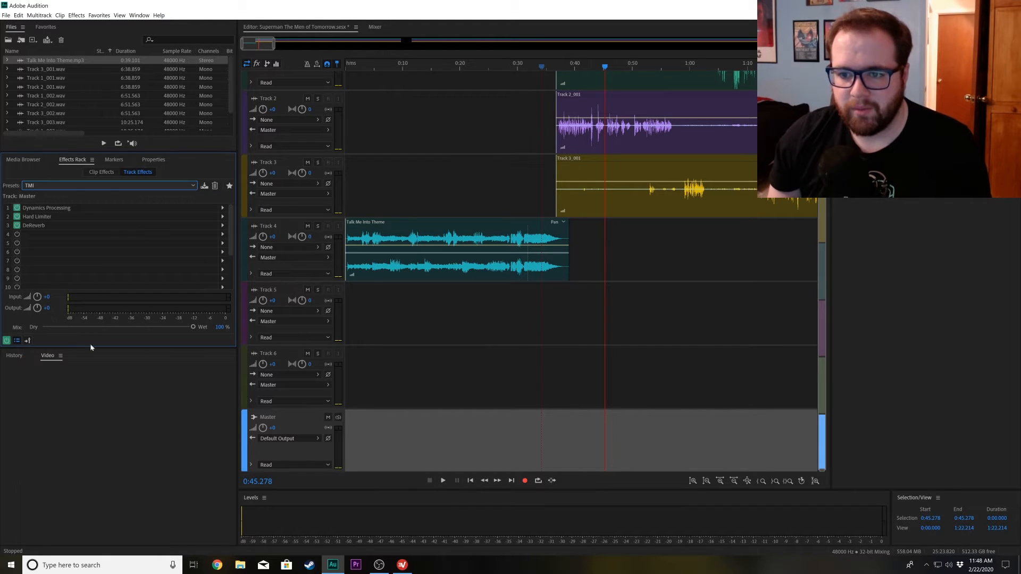
pyautogui.click(63, 210)
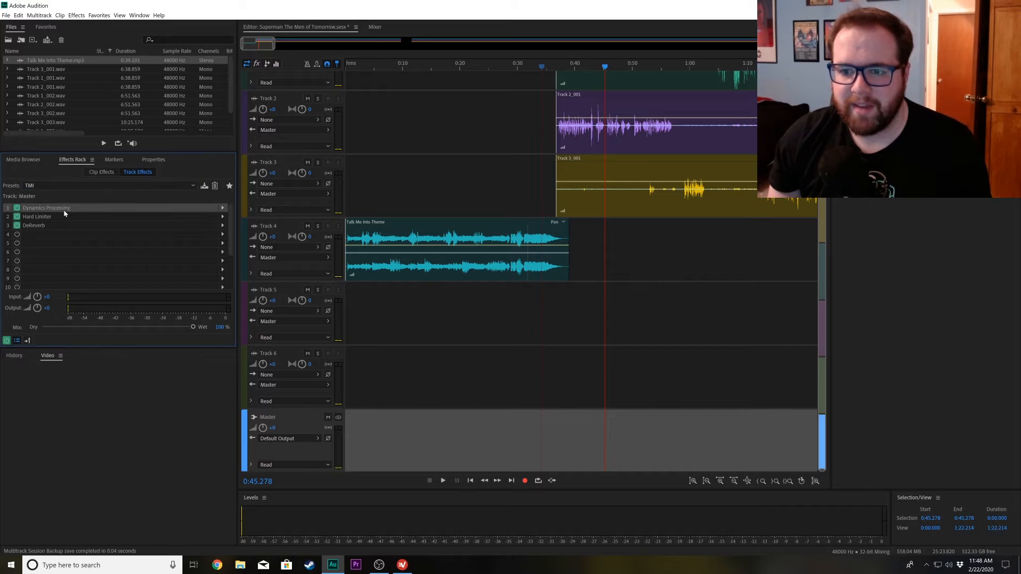
pyautogui.click(48, 220)
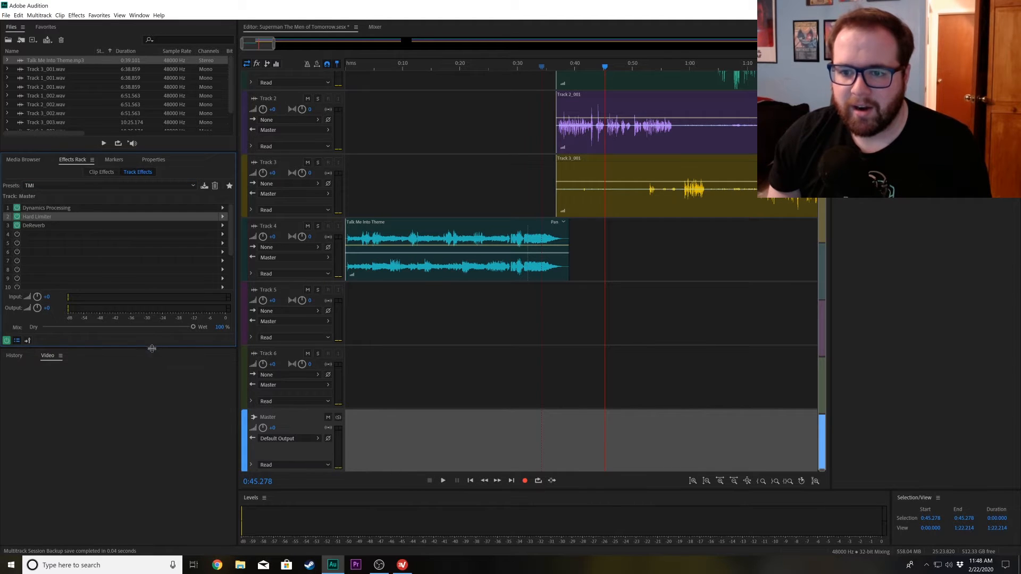
pyautogui.click(60, 228)
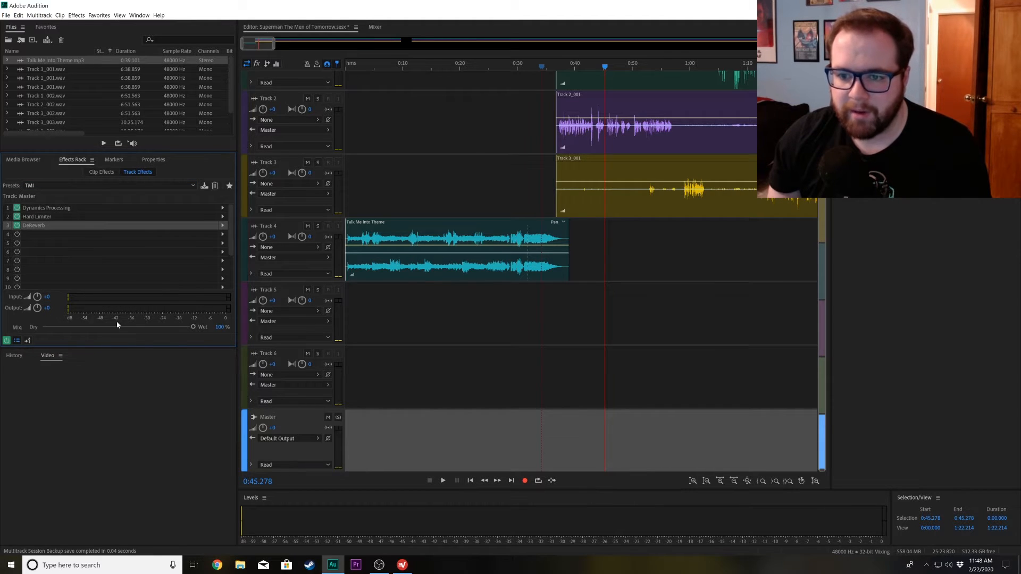
pyautogui.click(65, 209)
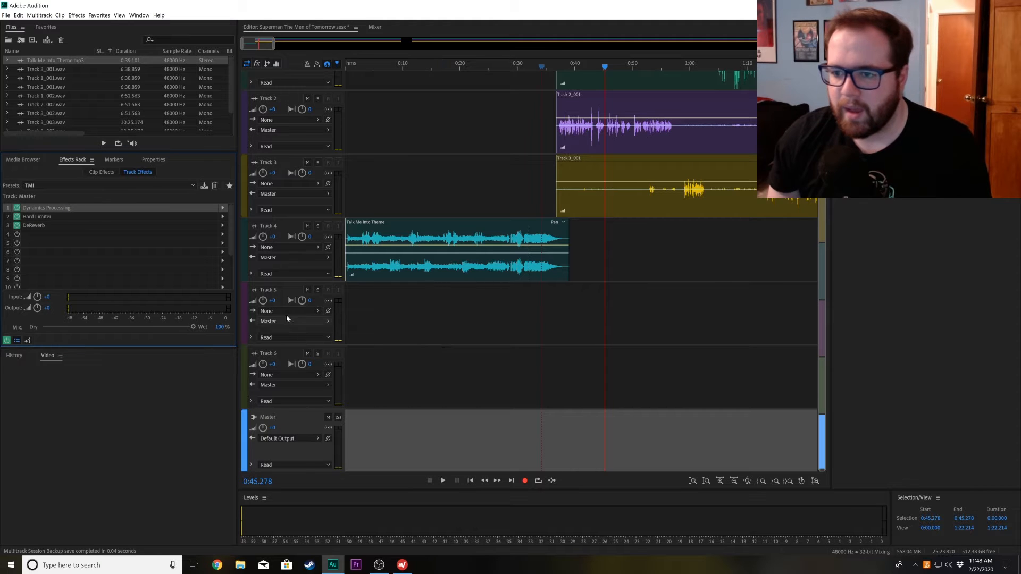
pyautogui.click(125, 186)
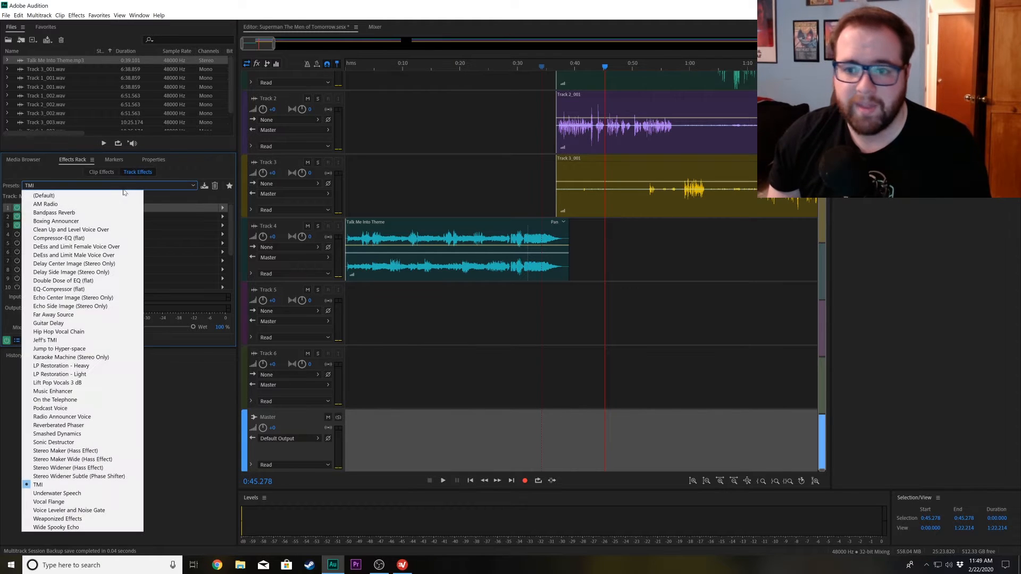
pyautogui.click(90, 196)
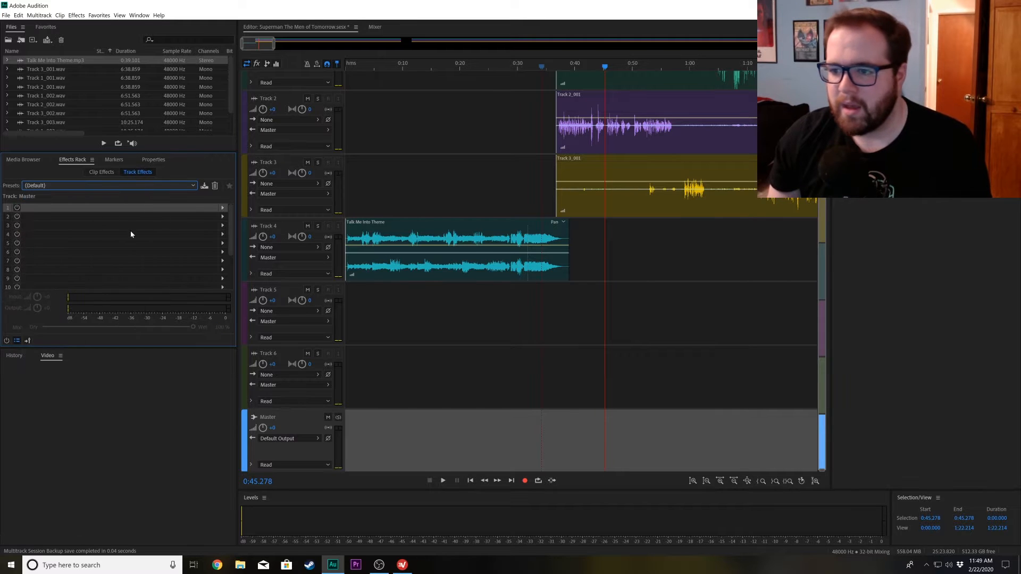
# - Add a Dynamics Processing effect in the first slot of the Master track's rack and load its (Default) preset
pyautogui.click(308, 433)
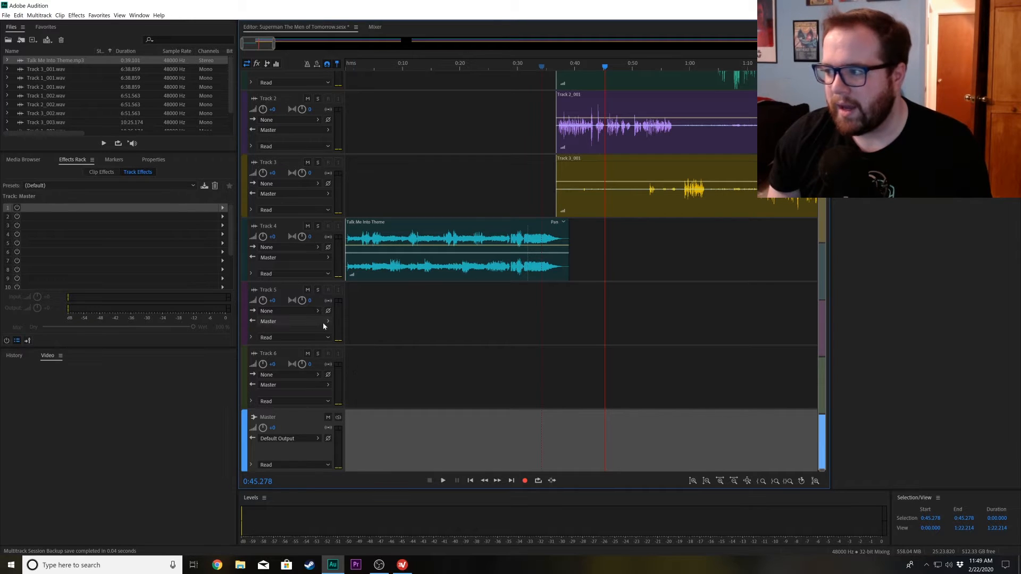
pyautogui.click(134, 185)
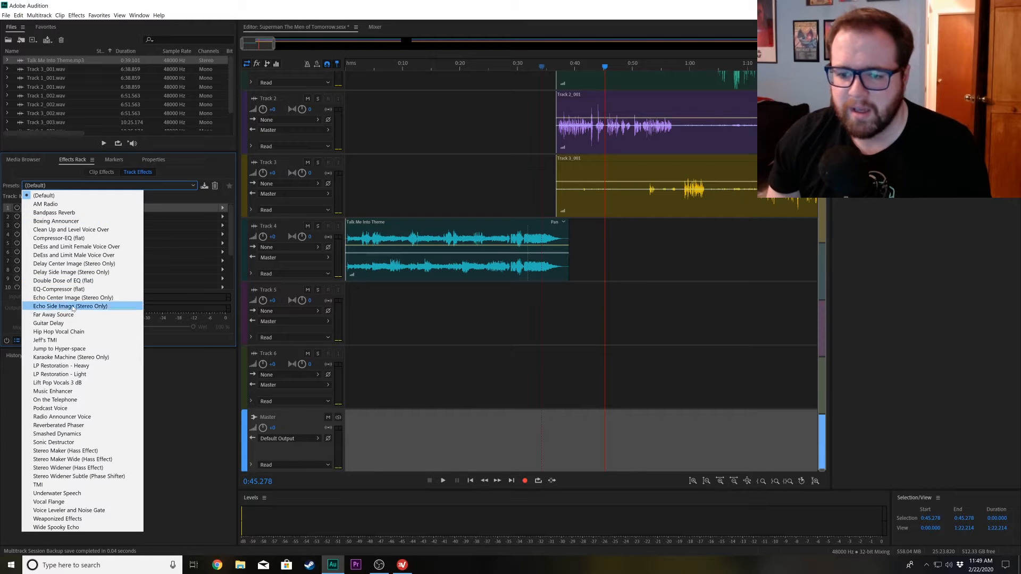
pyautogui.click(177, 207)
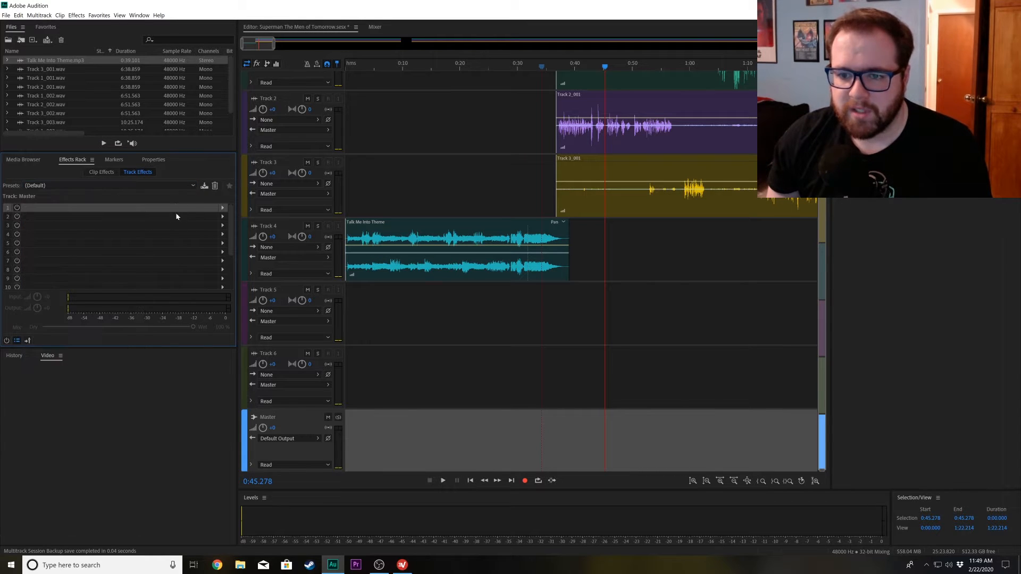
pyautogui.click(225, 215)
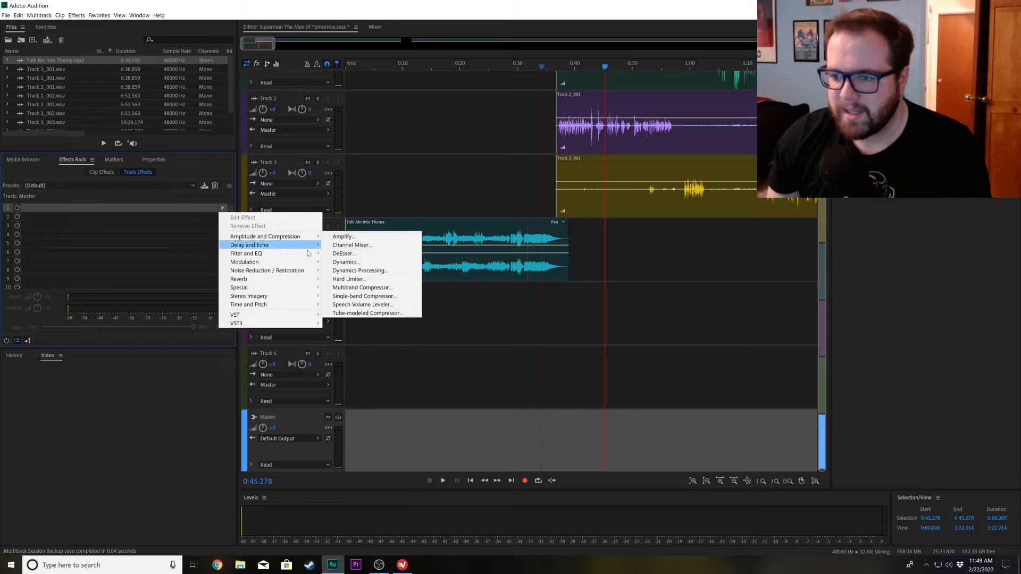
pyautogui.click(361, 271)
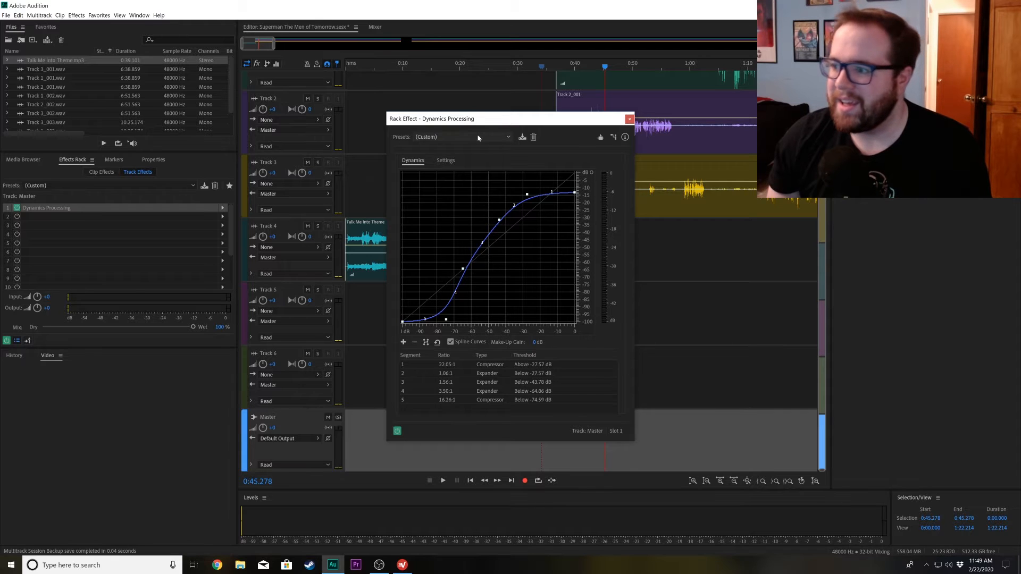
pyautogui.click(455, 138)
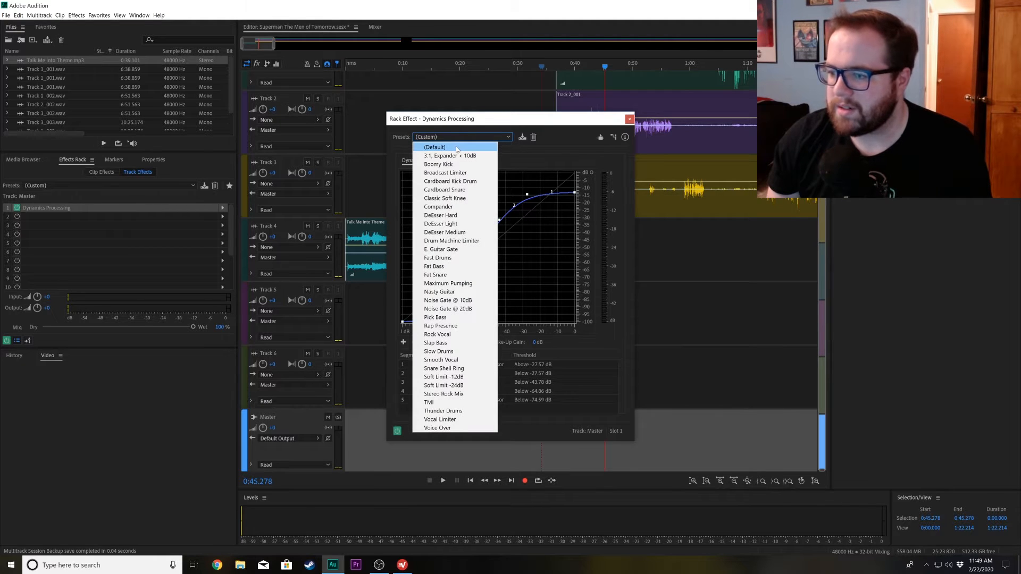
pyautogui.click(456, 148)
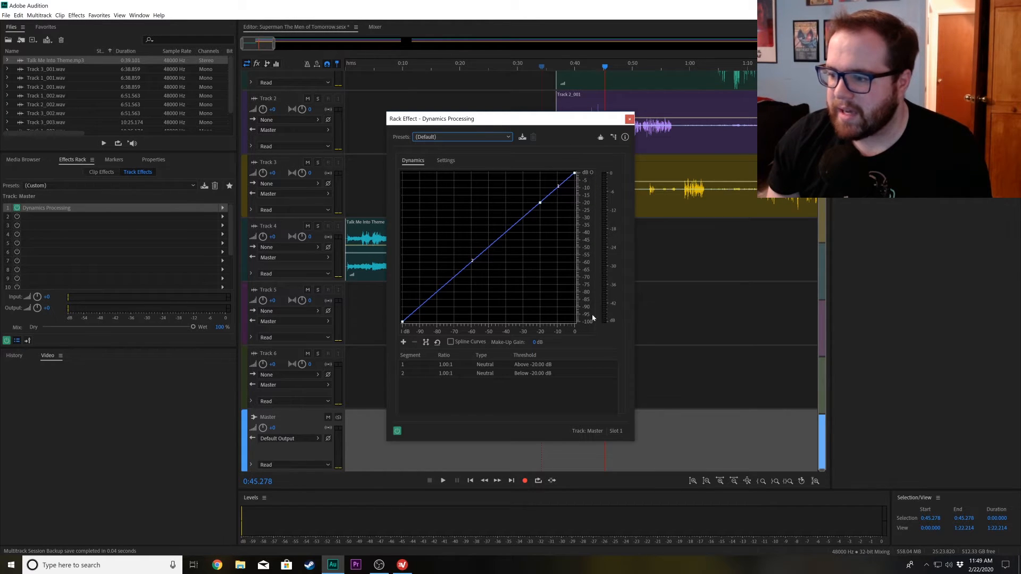
# - Shape the dynamics curve with its upper end near -10 dB and points at about -42 and -79 dB, and enable Spline Curves
pyautogui.moveTo(575, 173); pyautogui.dragTo(587, 189)
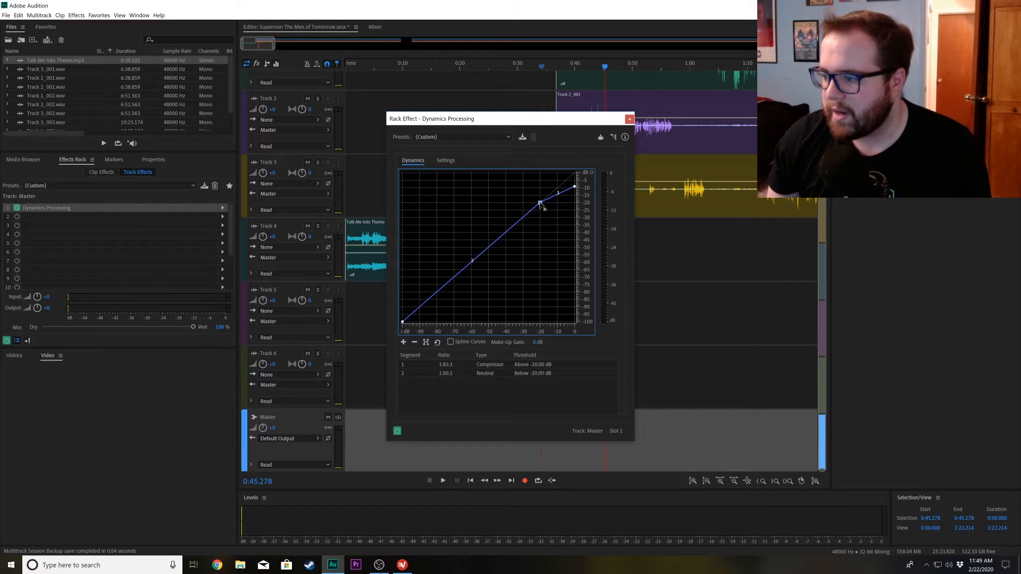
pyautogui.moveTo(540, 203); pyautogui.dragTo(502, 194)
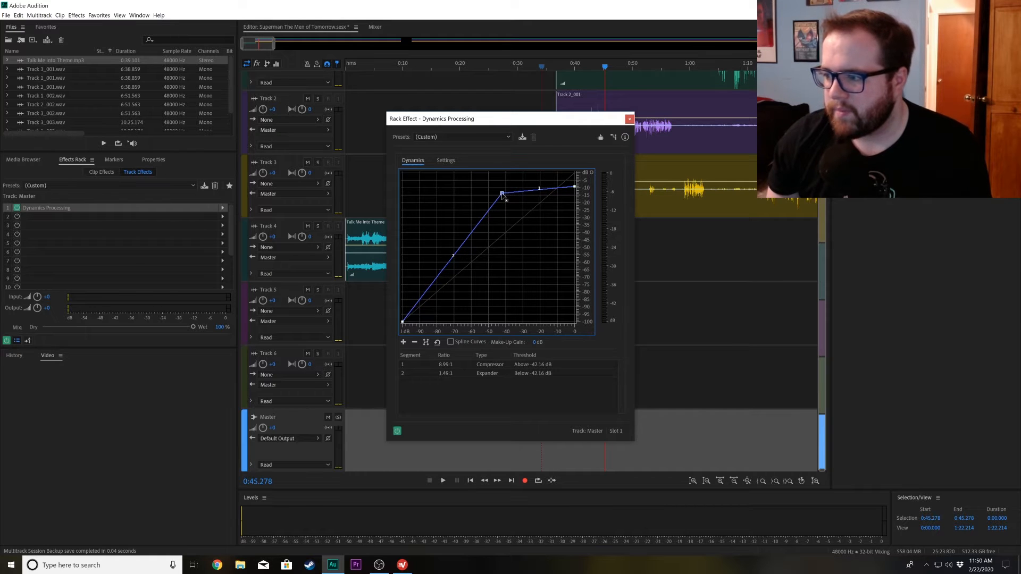
pyautogui.moveTo(428, 291); pyautogui.dragTo(439, 310)
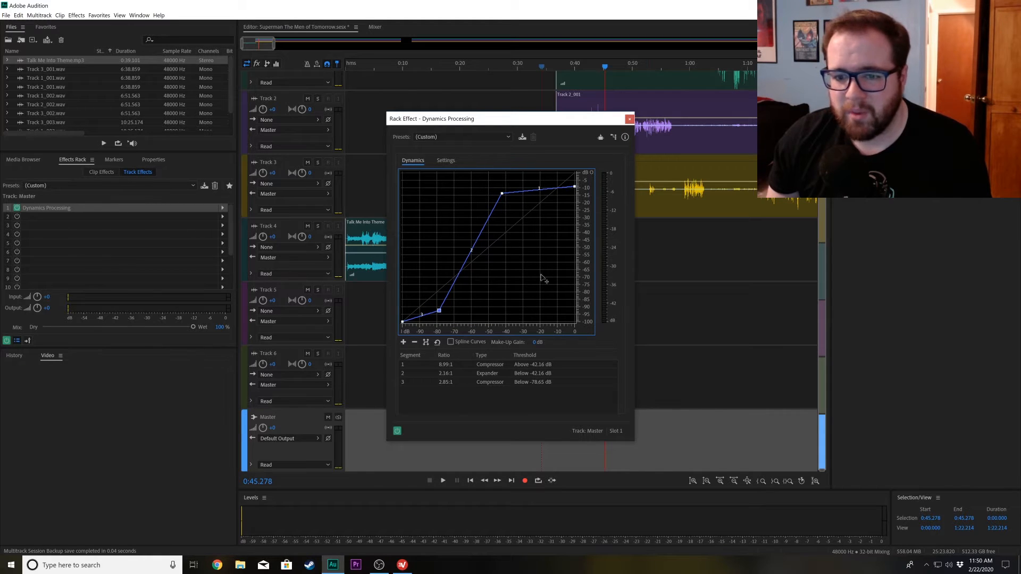
pyautogui.click(450, 342)
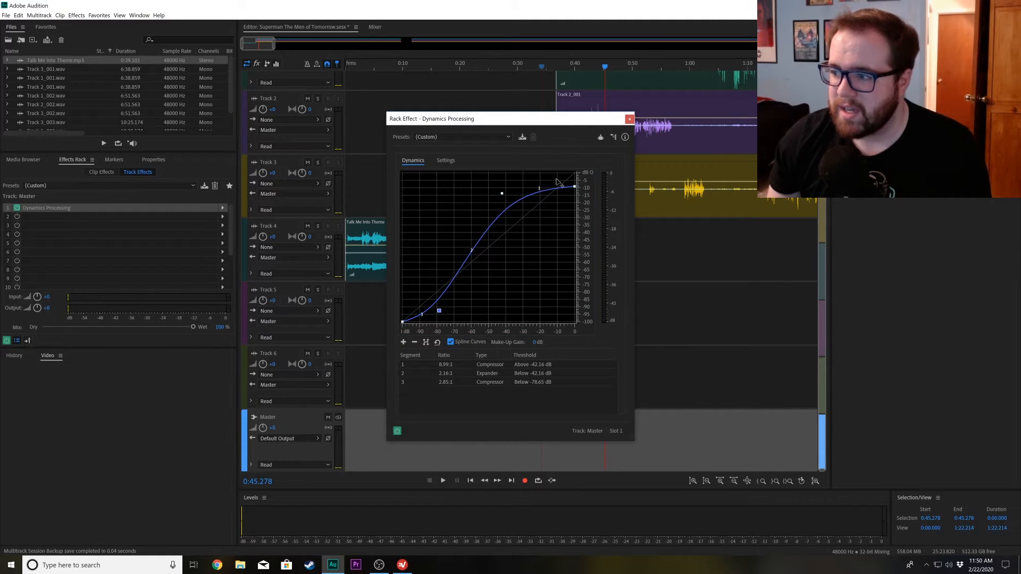
# - Fine-tune the dynamics curve's two middle points to thresholds of about -44 and -69 dB, and play the session from about 0:45
pyautogui.moveTo(574, 186); pyautogui.dragTo(576, 189)
pyautogui.moveTo(502, 193); pyautogui.dragTo(499, 195)
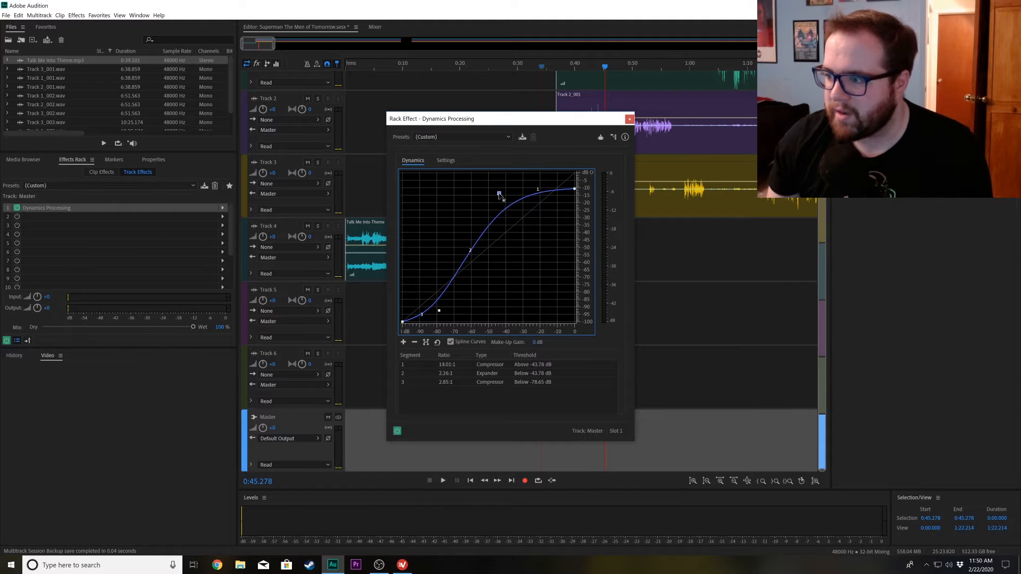
pyautogui.moveTo(439, 311); pyautogui.dragTo(456, 317)
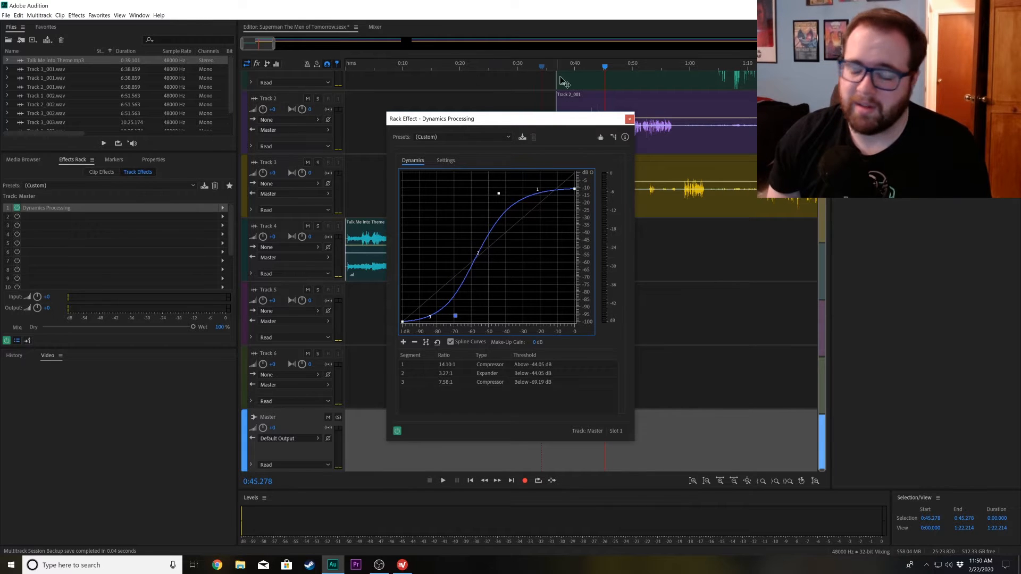
pyautogui.click(629, 120)
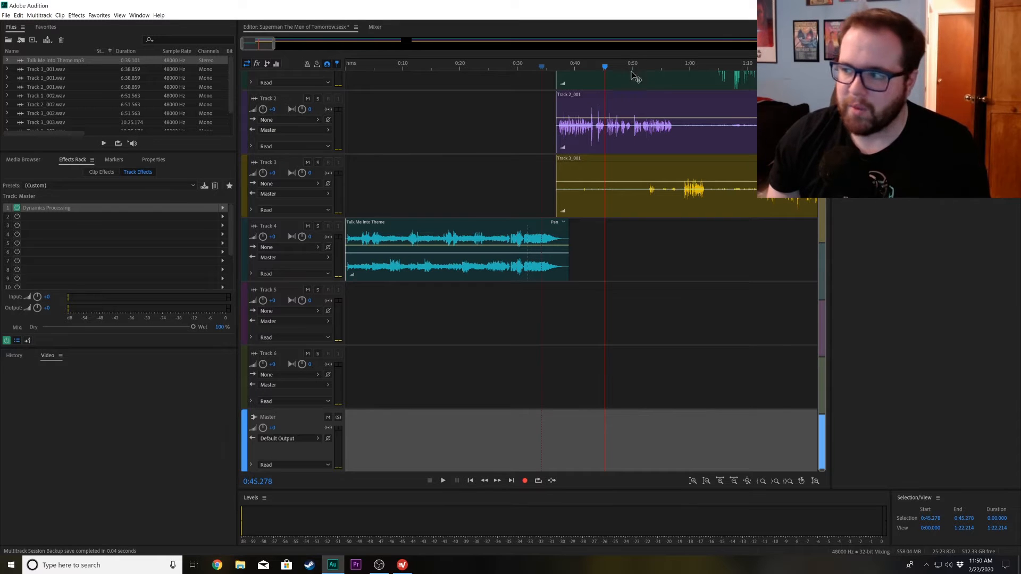
pyautogui.press('space')
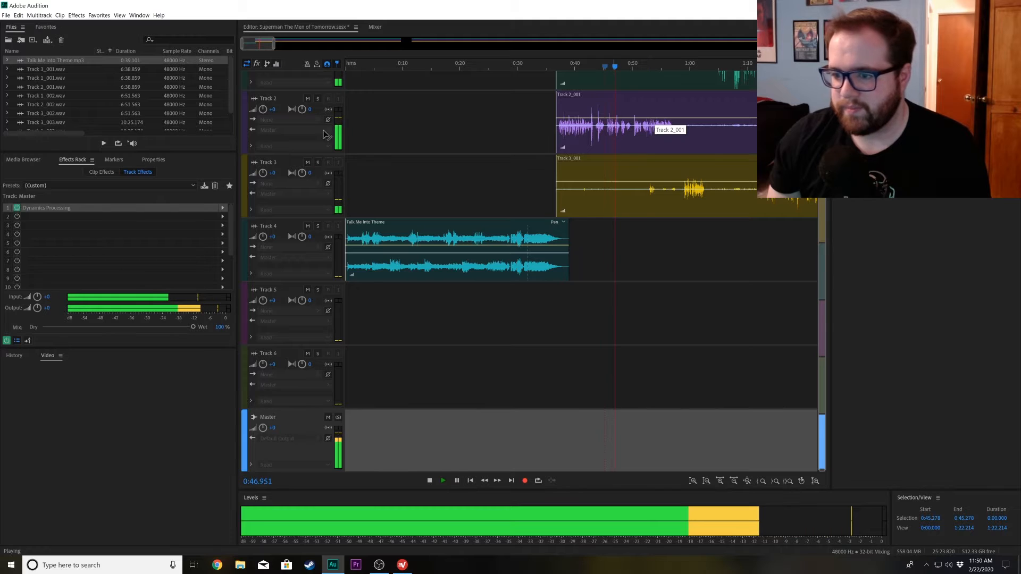
pyautogui.press('space')
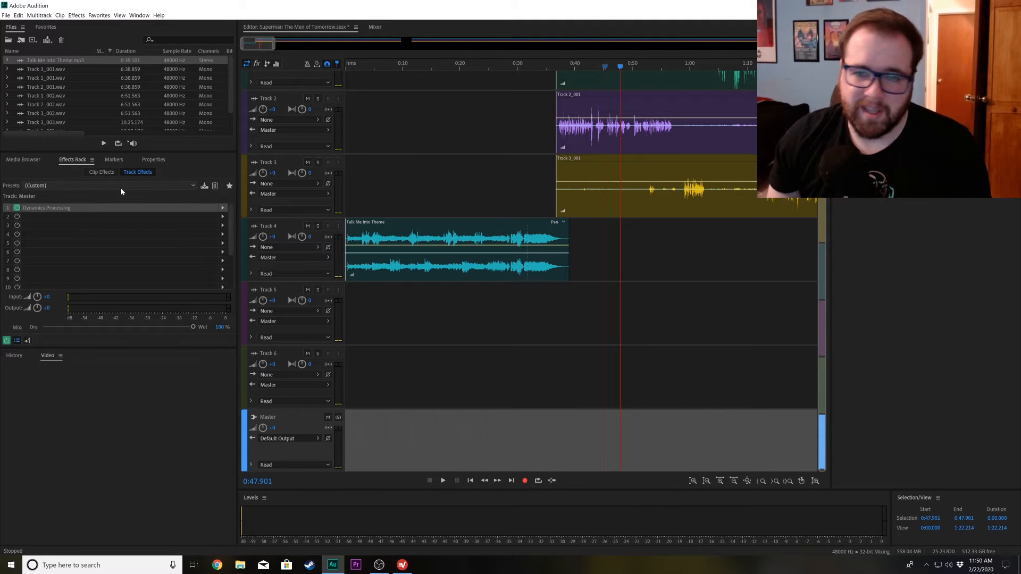
# - Add a Hard Limiter in the Master rack's second slot with the Limit to -6dB preset, and play the session from about 0:48
pyautogui.click(220, 217)
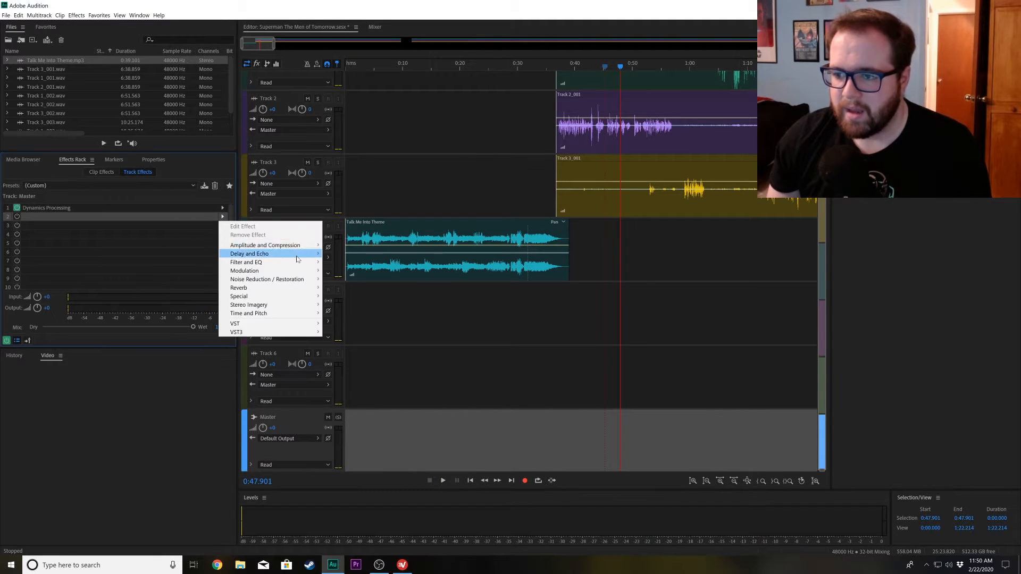
pyautogui.moveTo(301, 244)
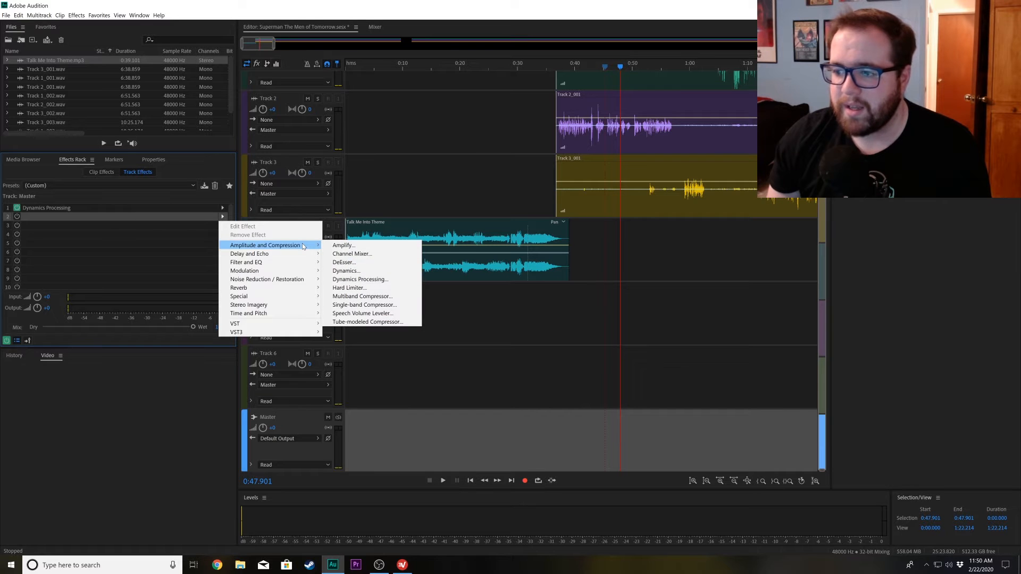
pyautogui.click(349, 287)
pyautogui.click(451, 222)
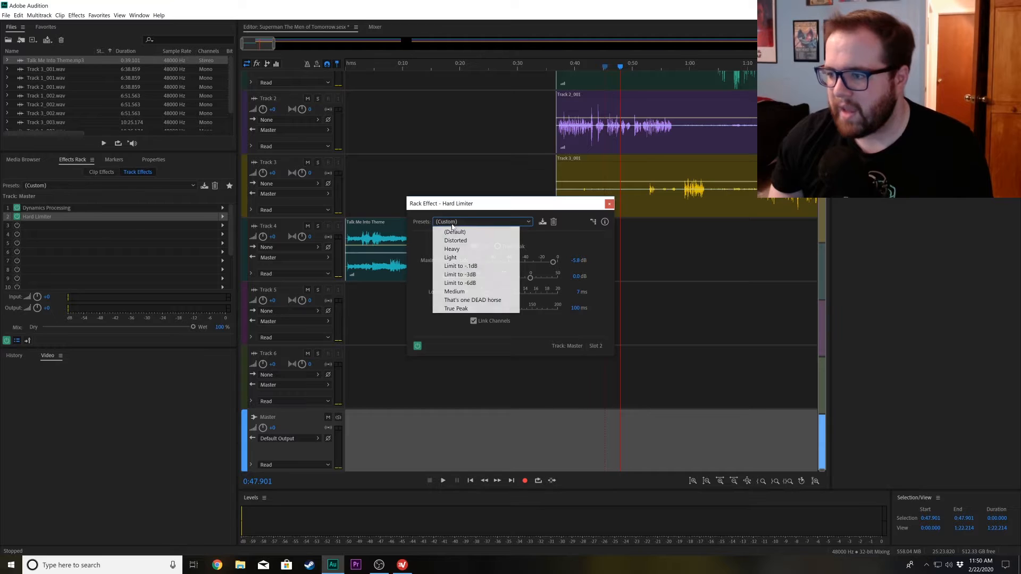
pyautogui.click(486, 284)
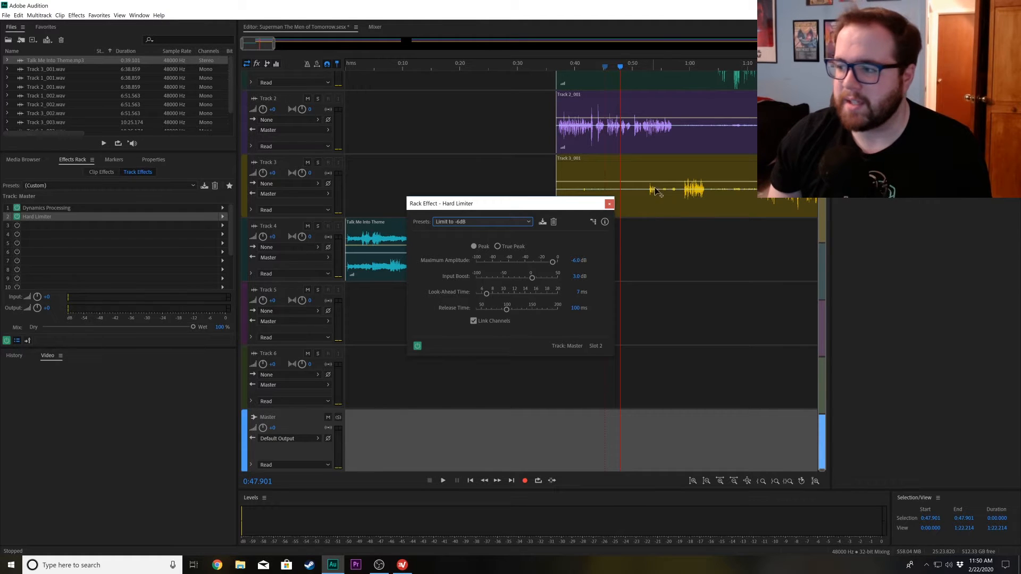
pyautogui.click(610, 205)
pyautogui.press('space')
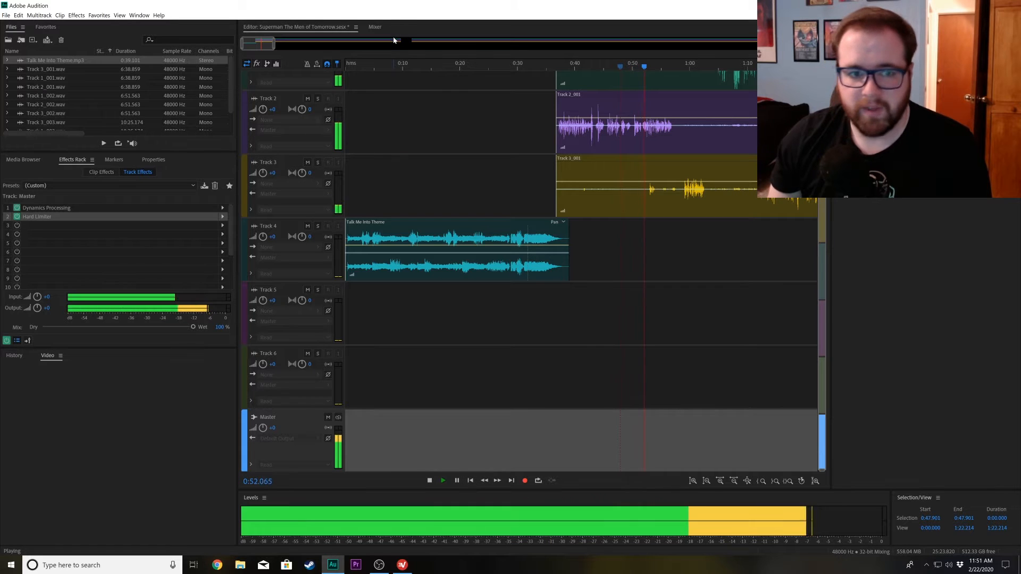
pyautogui.press('space')
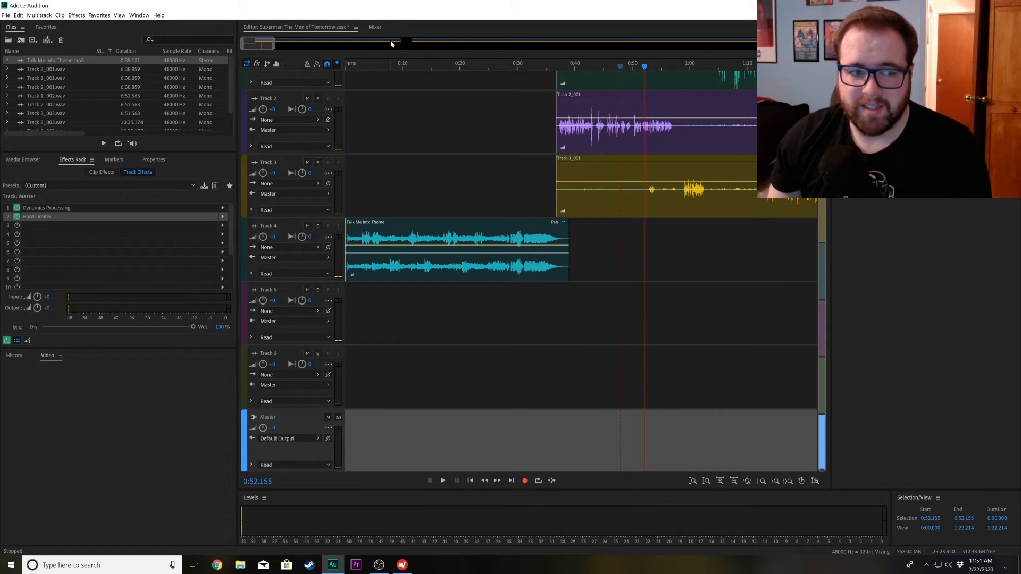
# - Add DeReverb in the Master rack's third slot with the (Default) preset, and play the session from about 0:52
pyautogui.click(222, 227)
pyautogui.moveTo(276, 260)
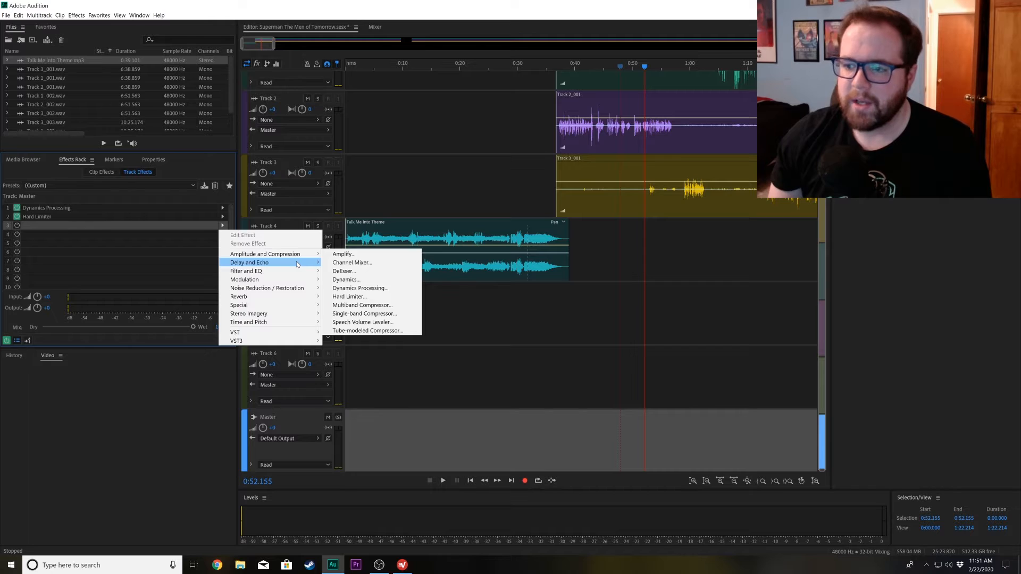
pyautogui.moveTo(311, 296)
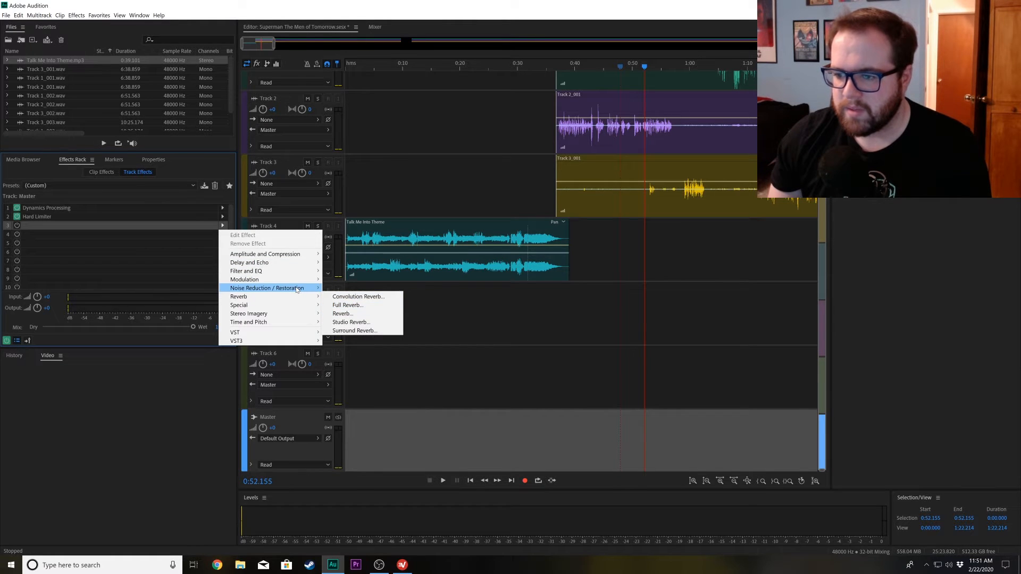
pyautogui.click(376, 331)
pyautogui.click(452, 198)
pyautogui.click(452, 211)
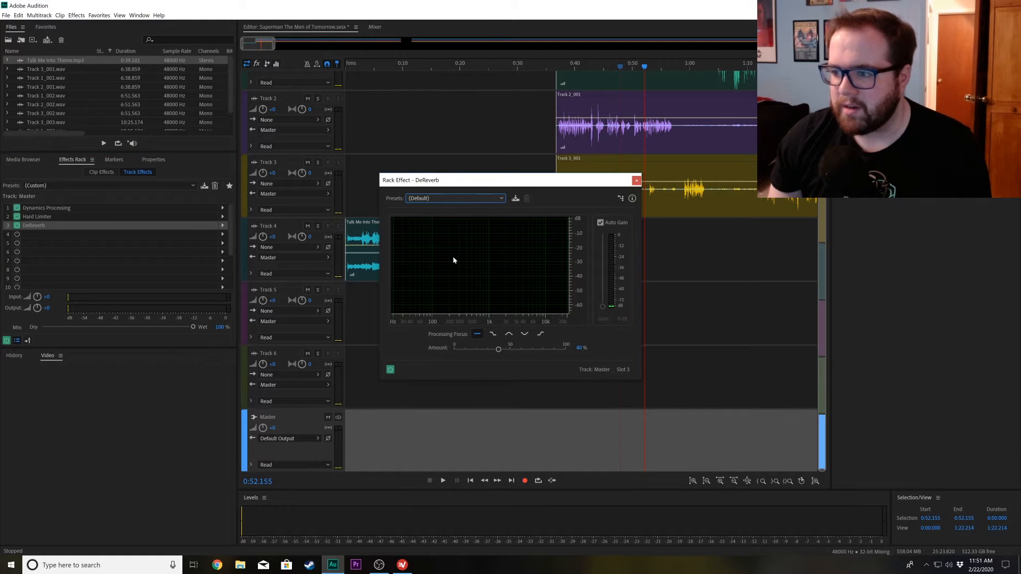
pyautogui.press('space')
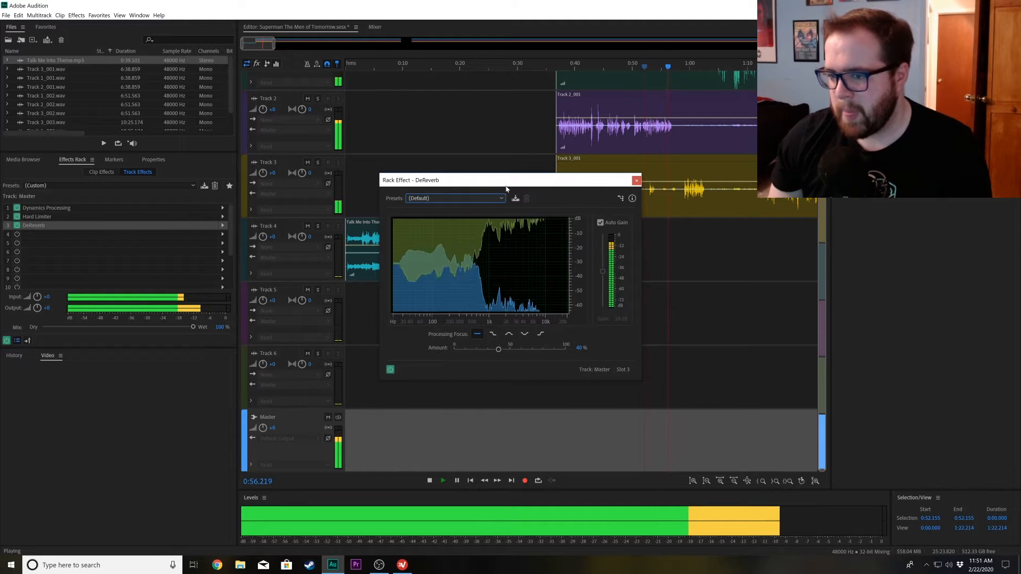
pyautogui.press('space')
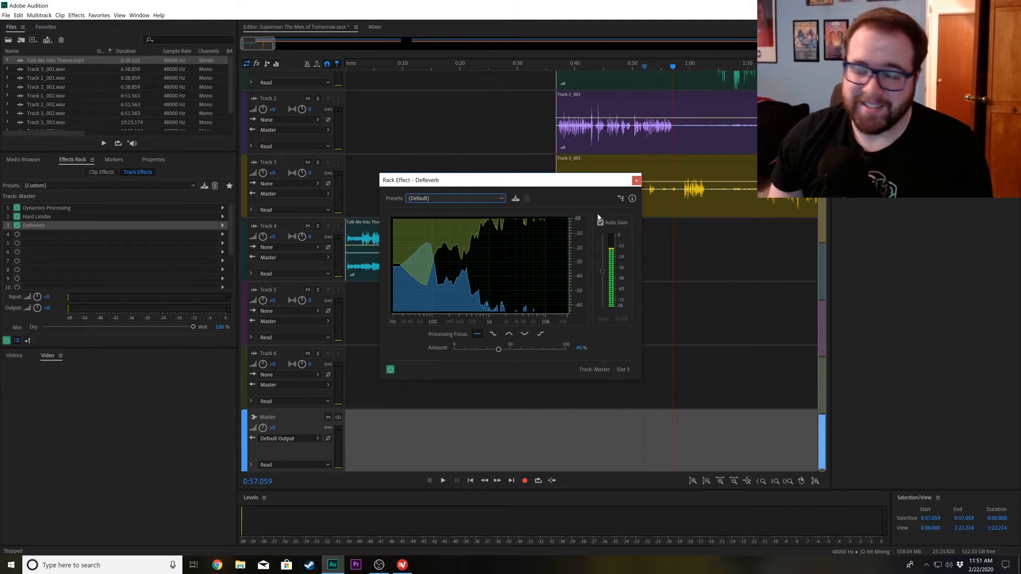
pyautogui.click(636, 180)
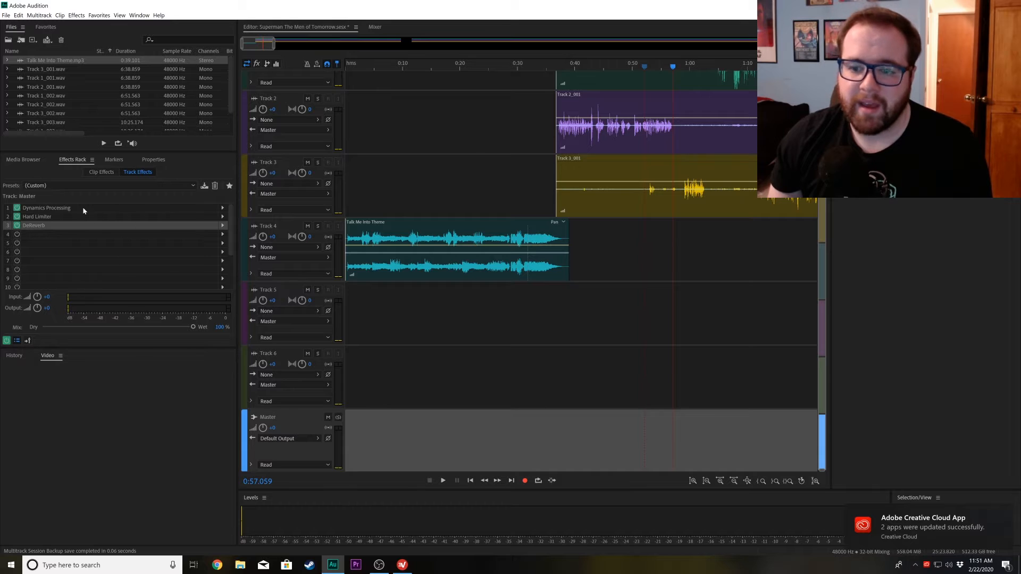
pyautogui.click(204, 185)
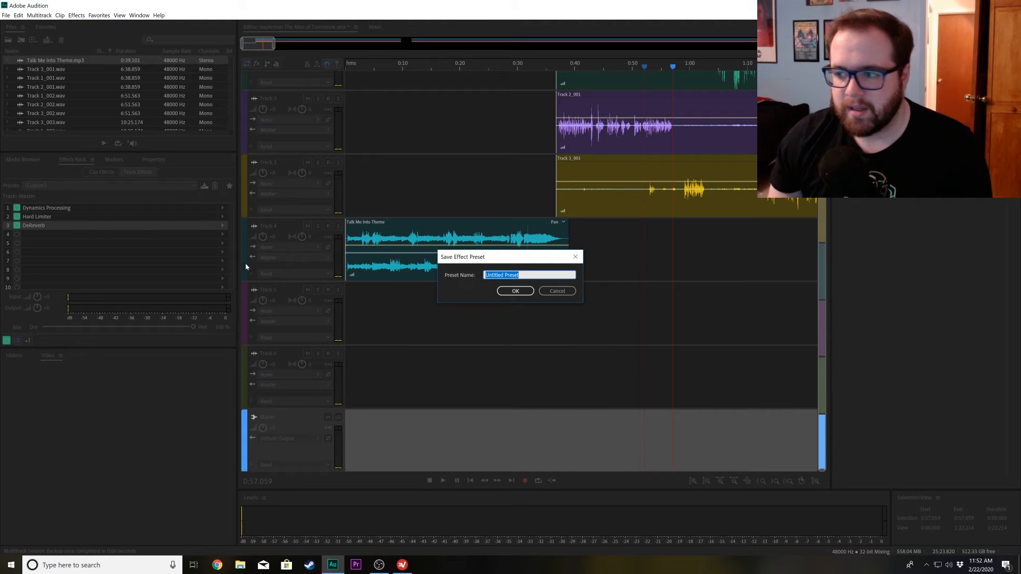
pyautogui.write('T')
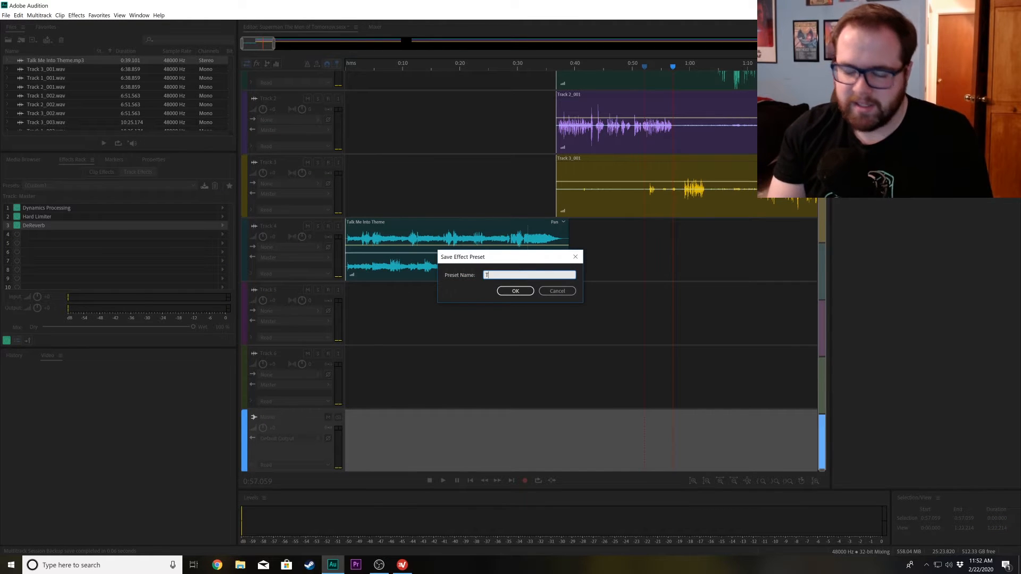
pyautogui.write('MI TEST')
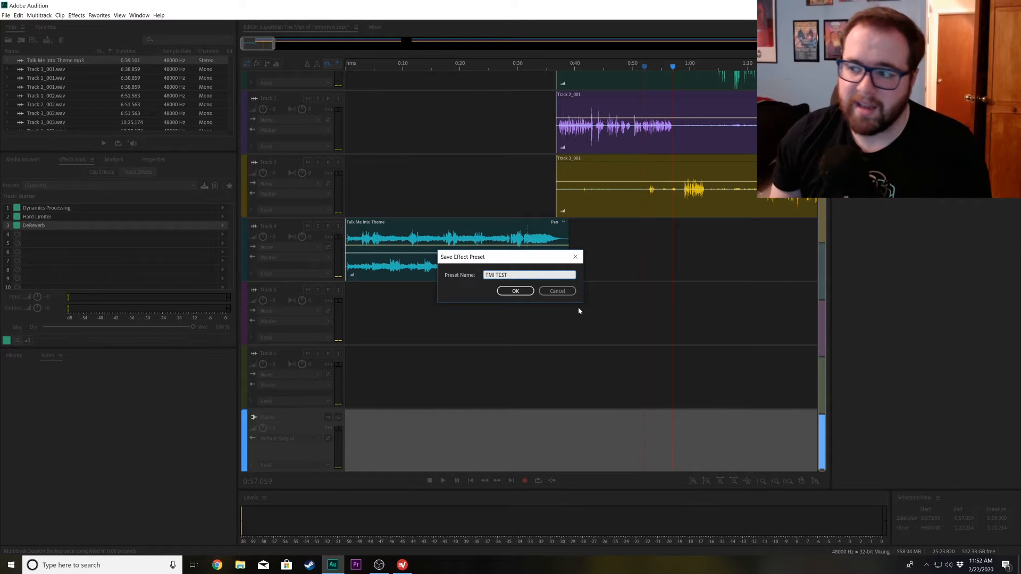
pyautogui.click(561, 292)
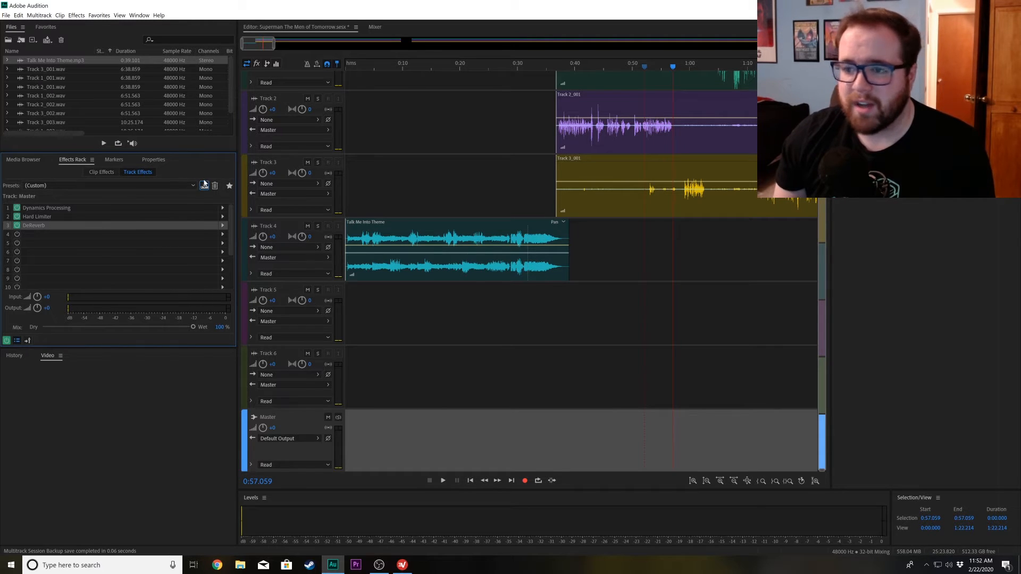
# - Apply the TMI rack preset to the Master track
pyautogui.click(162, 185)
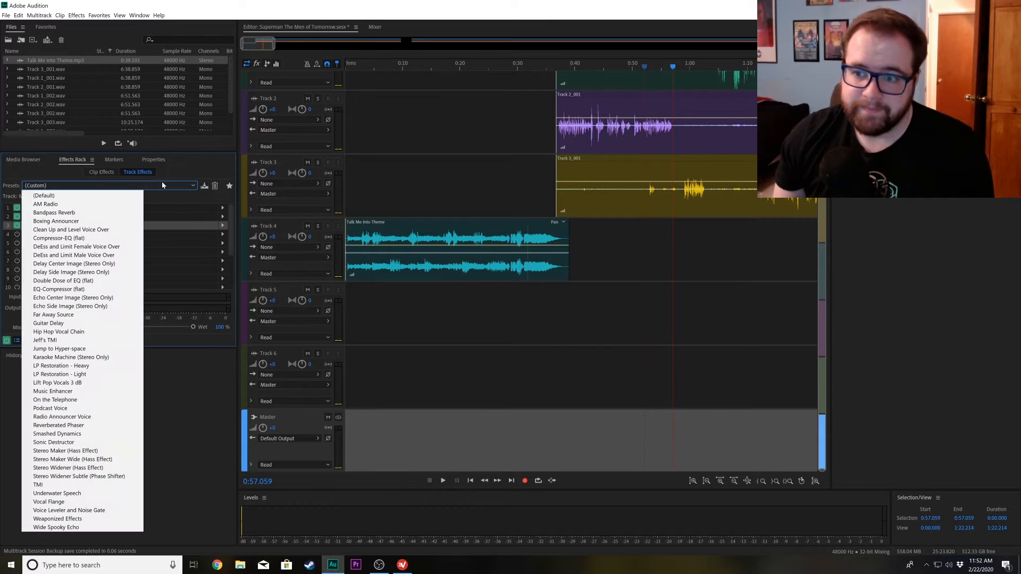
pyautogui.click(80, 485)
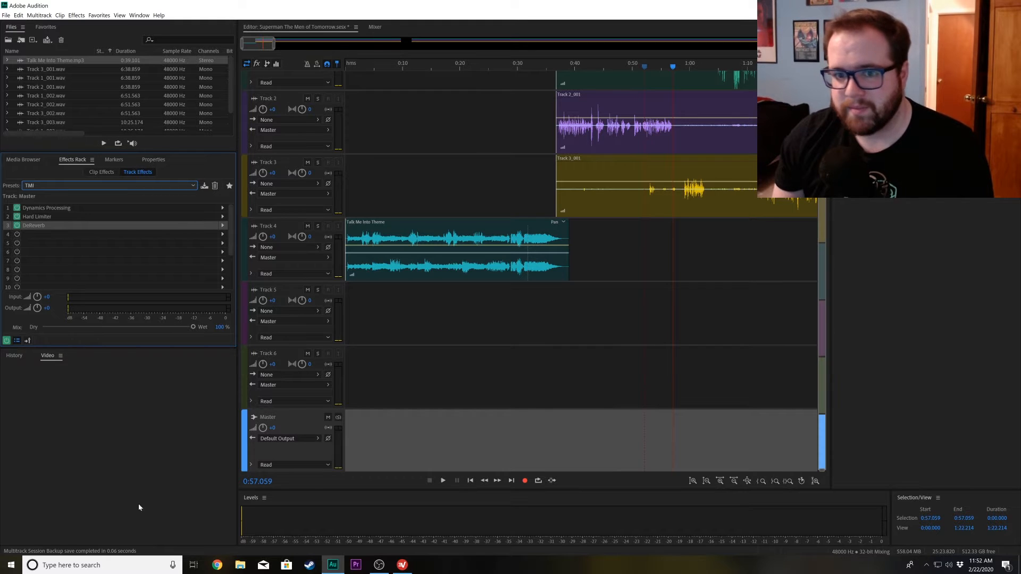
pyautogui.scroll(2, 659, 370)
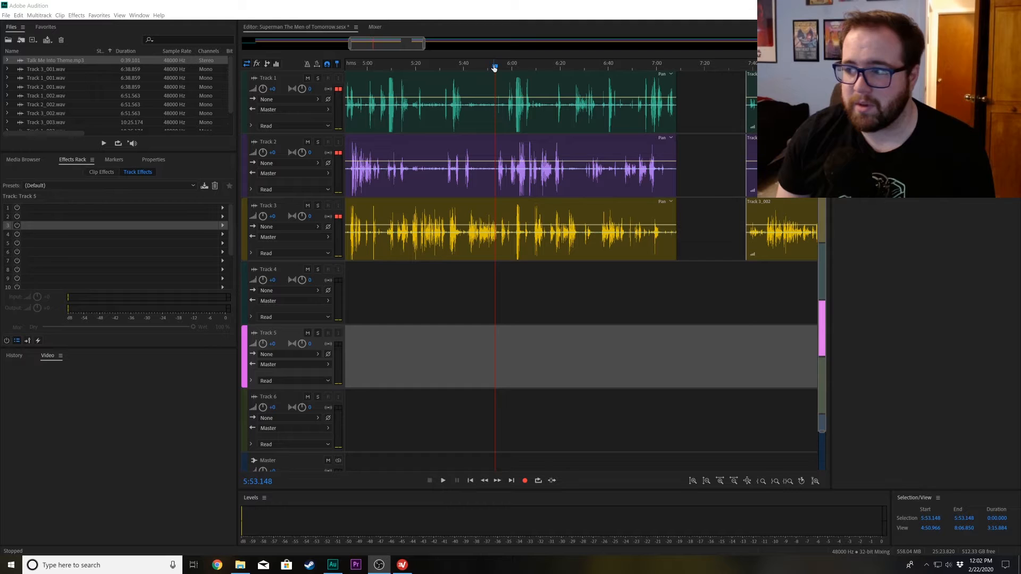
# - Play the conversation from about 5:31 and split the clips on Tracks 1, 2 and 3 at about 5:39.4
pyautogui.moveTo(495, 67); pyautogui.dragTo(453, 72)
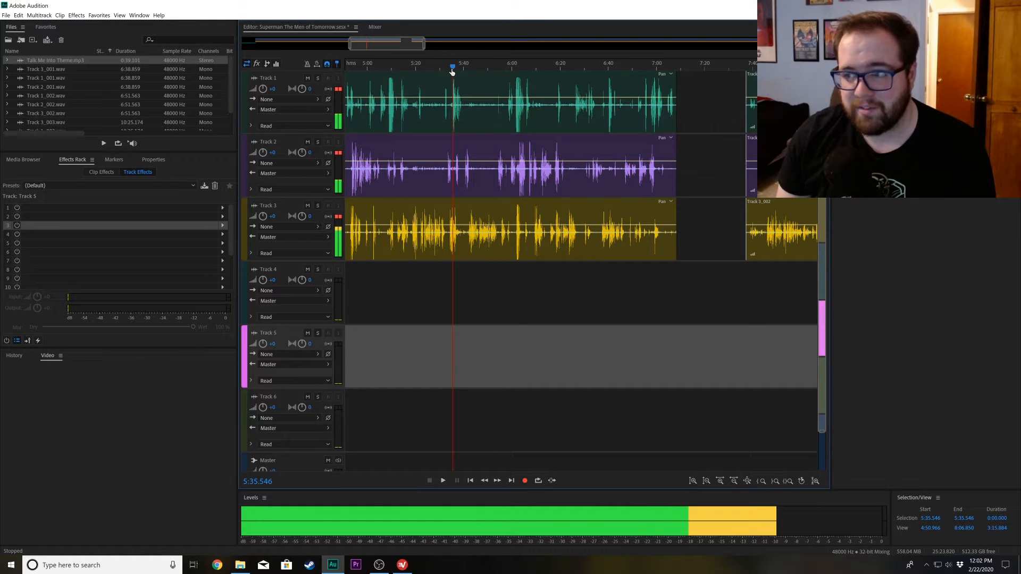
pyautogui.moveTo(444, 71); pyautogui.dragTo(441, 69)
pyautogui.press('space')
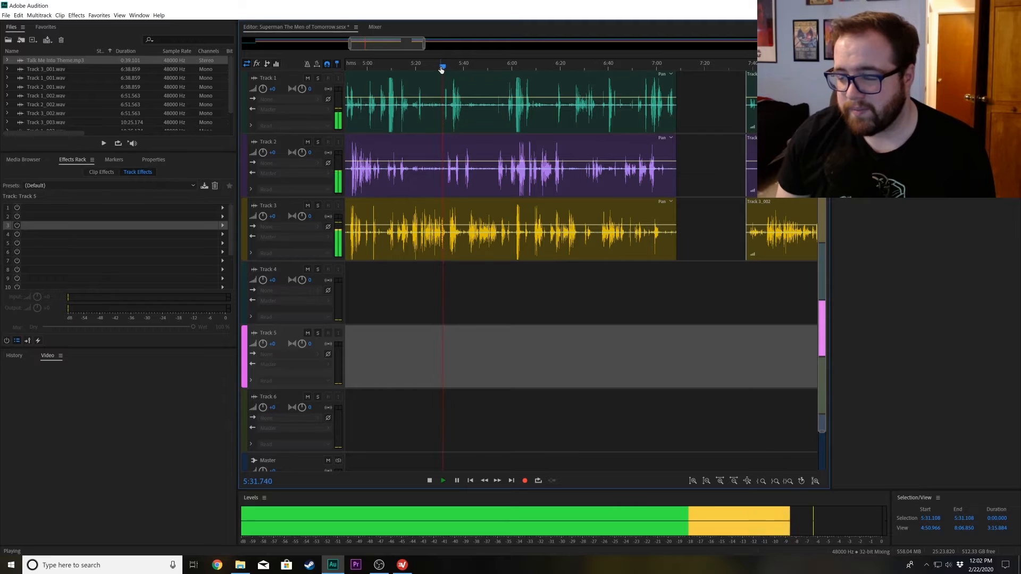
pyautogui.moveTo(441, 70); pyautogui.dragTo(432, 69)
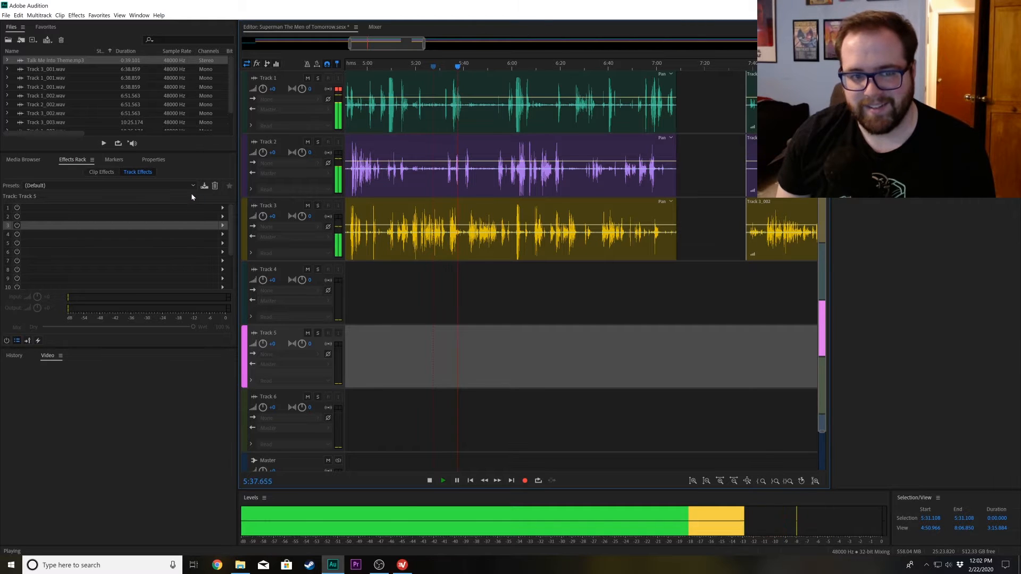
pyautogui.press('space')
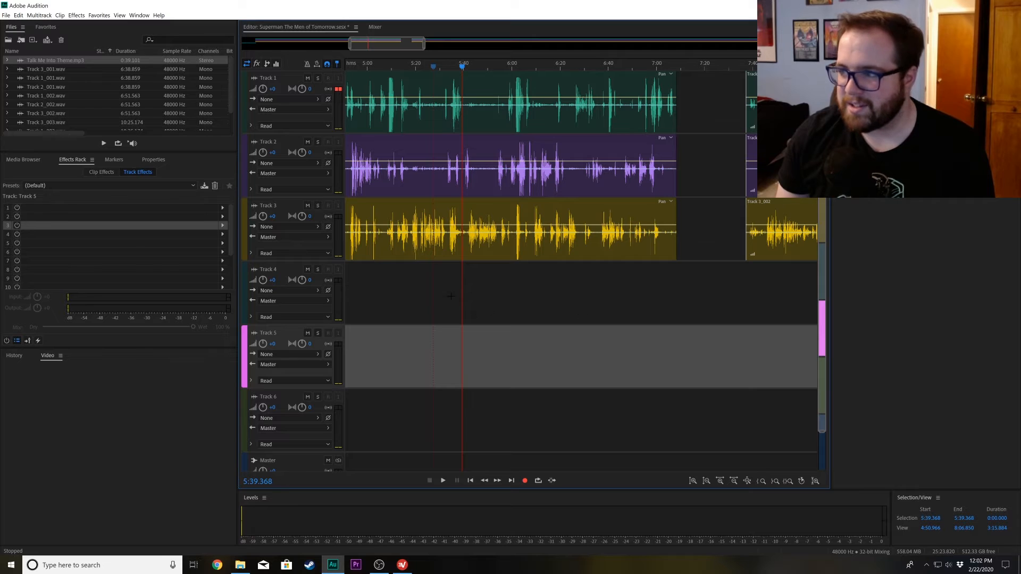
pyautogui.moveTo(349, 44); pyautogui.dragTo(373, 45)
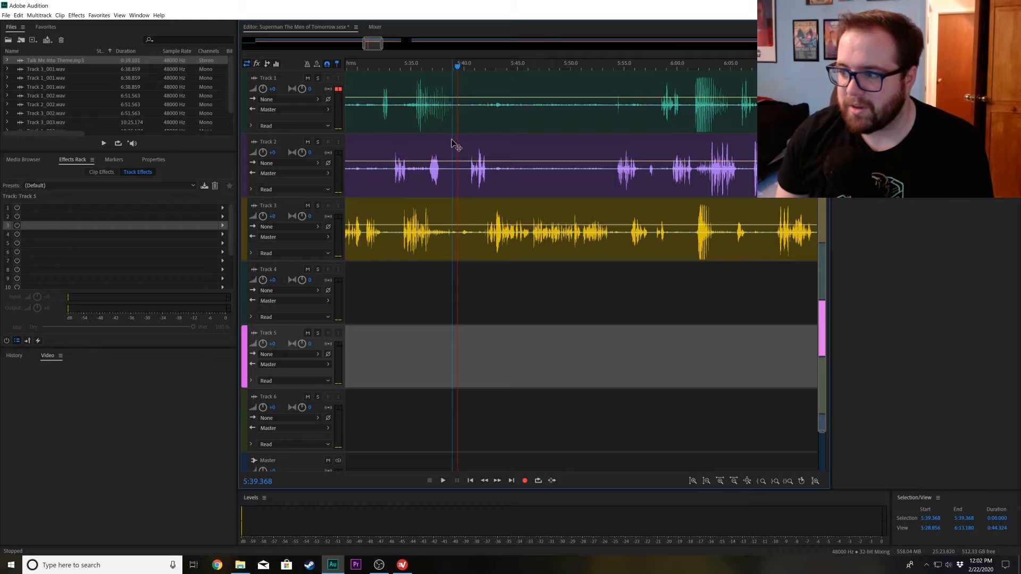
pyautogui.click(458, 122)
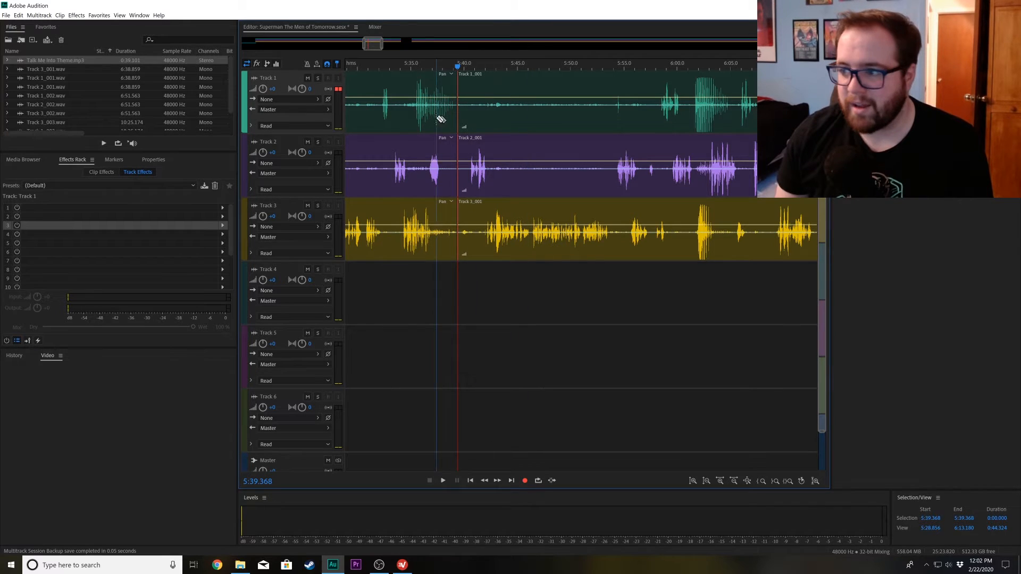
# - Play on from the split and divide the clips on all three tracks again at about 5:40.55
pyautogui.press('space')
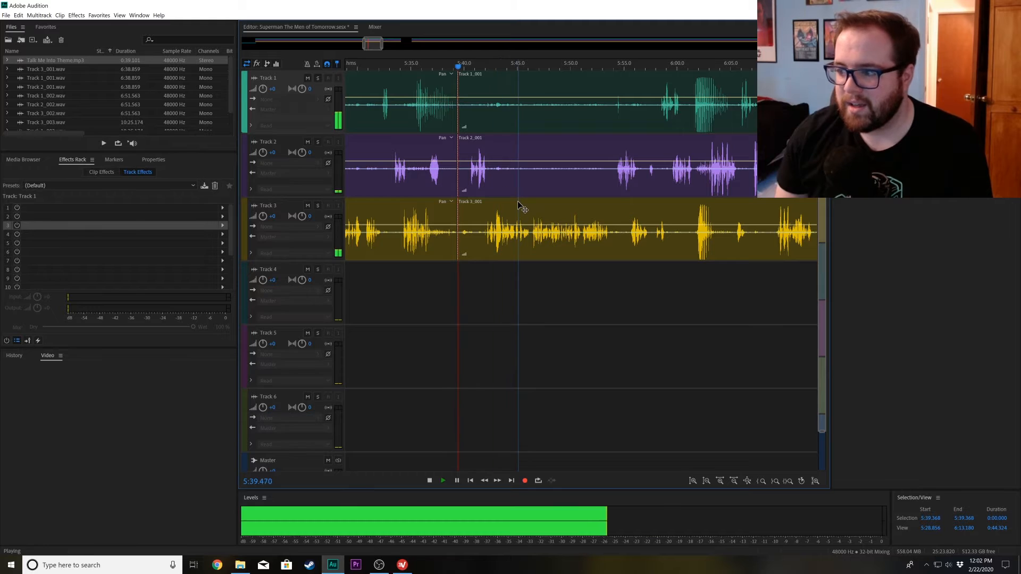
pyautogui.press('space')
pyautogui.press('space')
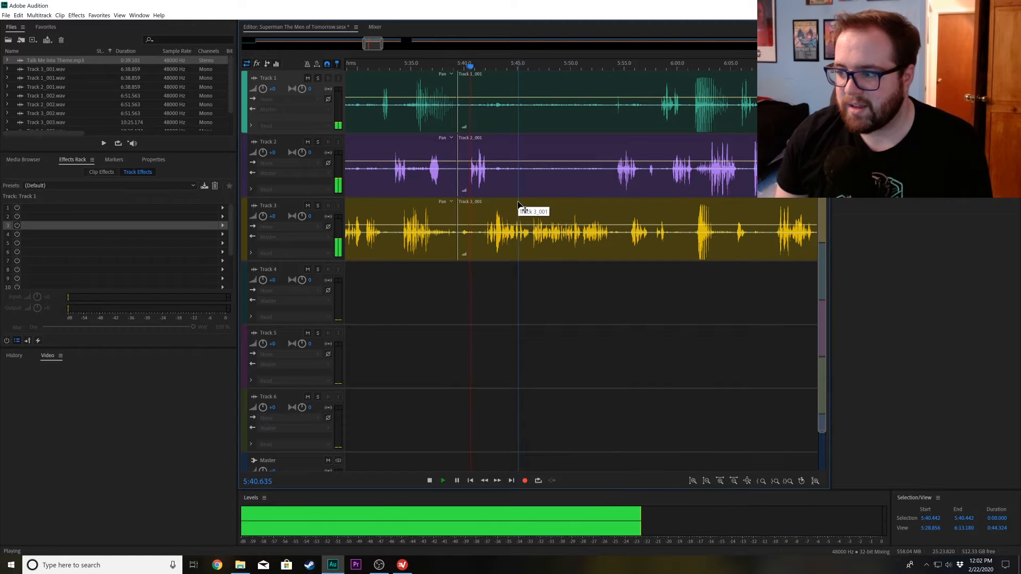
pyautogui.click(461, 70)
pyautogui.press('space')
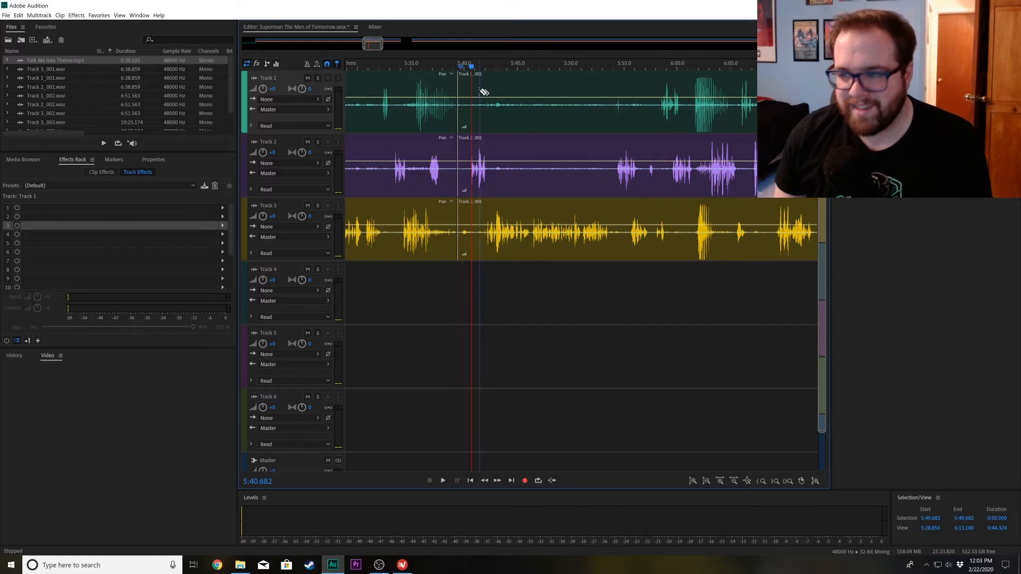
pyautogui.click(468, 68)
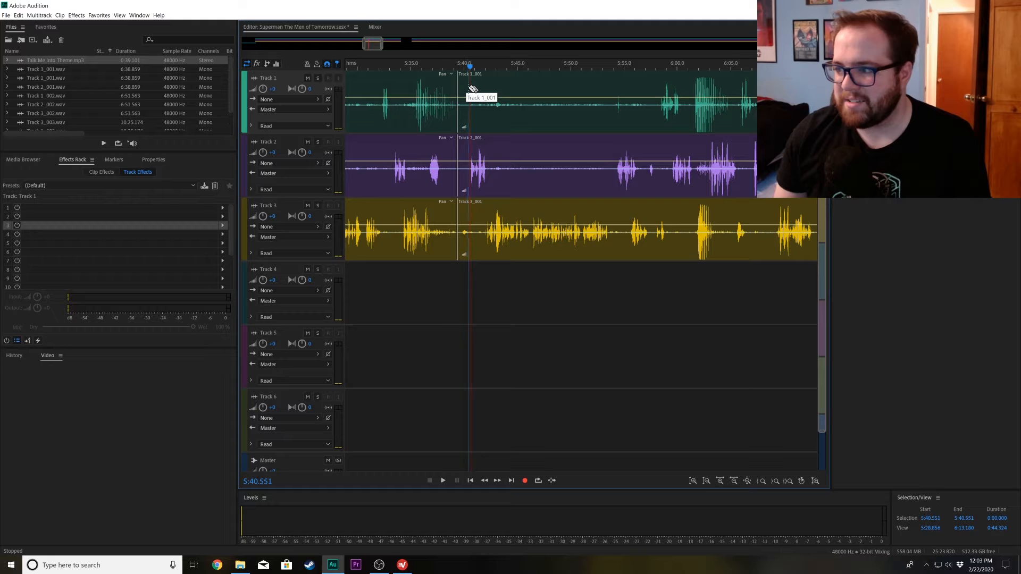
pyautogui.click(470, 89)
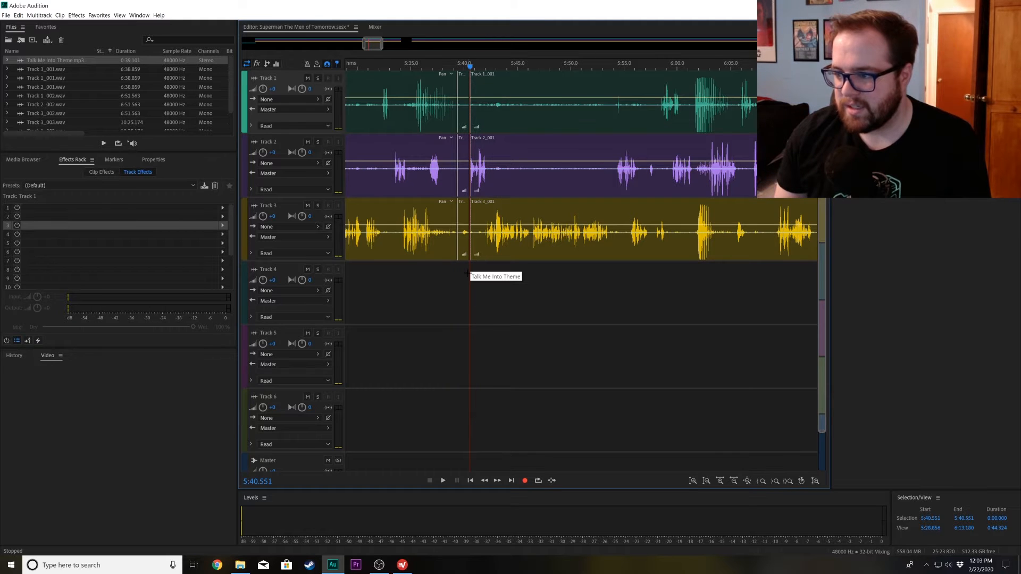
# - Remove the short section between the two splits on all three tracks without leaving a gap, and play the join from about 5:34.8
pyautogui.moveTo(460, 269); pyautogui.dragTo(465, 106)
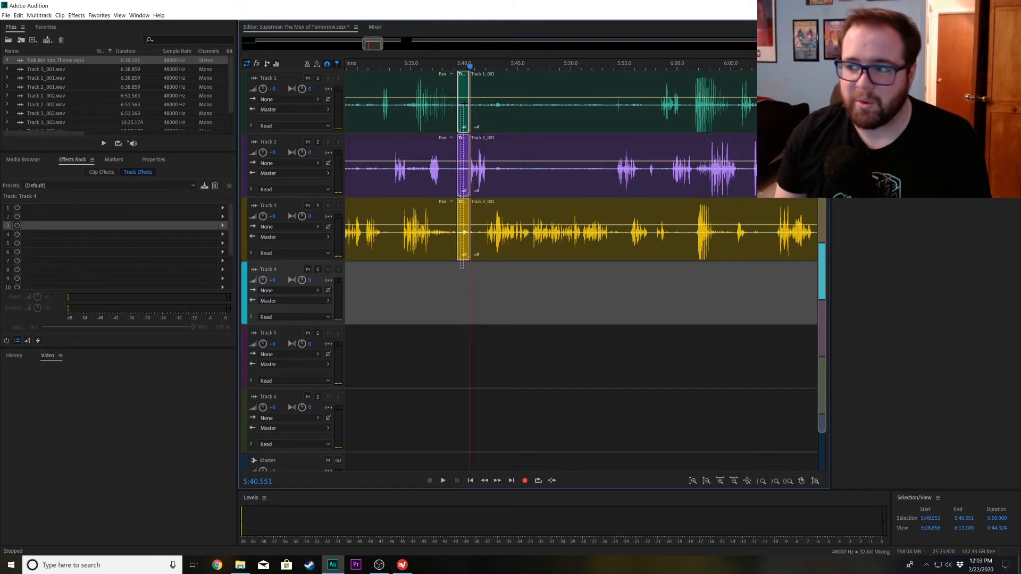
pyautogui.press('Delete')
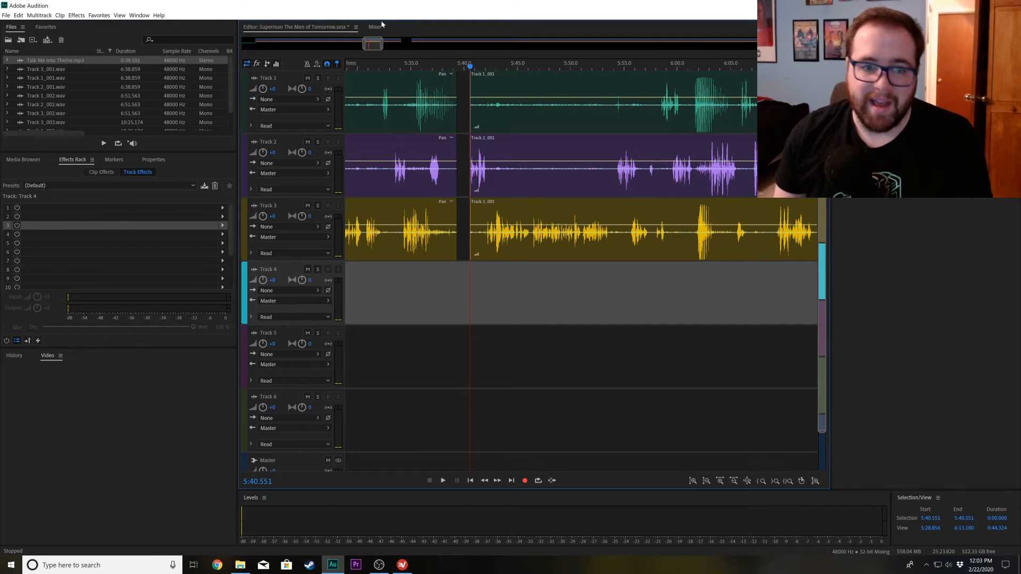
pyautogui.moveTo(521, 286); pyautogui.dragTo(535, 126)
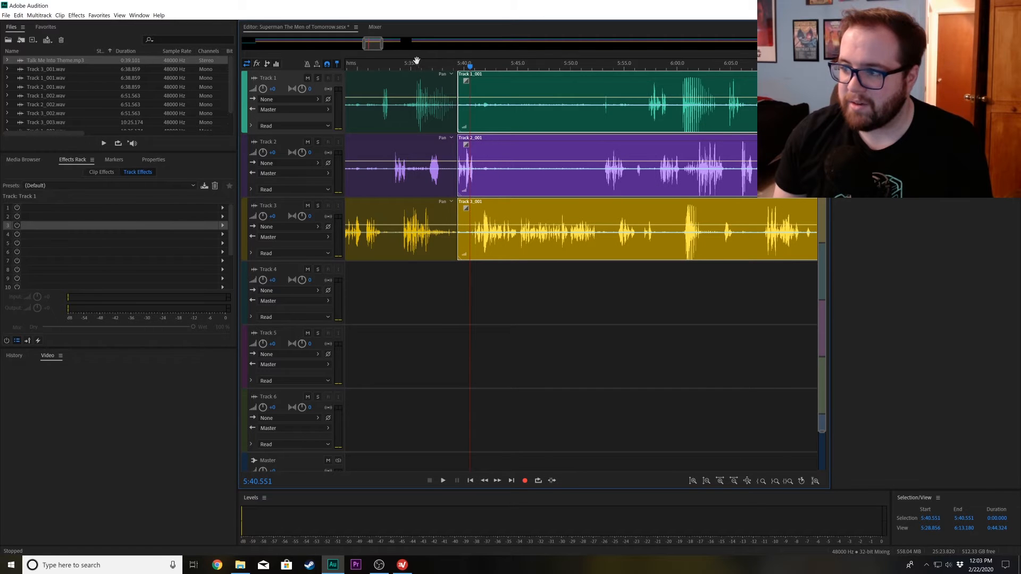
pyautogui.click(408, 63)
pyautogui.press('space')
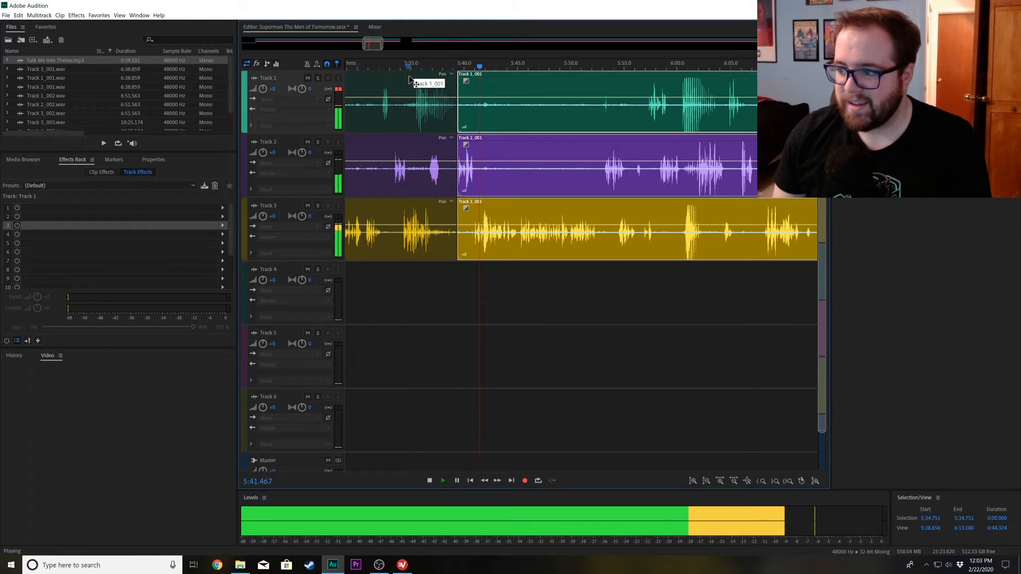
pyautogui.press('space')
# - Tighten the join by ending the earlier clips and starting the following ones at about 5:39.0, and play it from about 5:37.7
pyautogui.moveTo(488, 156); pyautogui.dragTo(491, 302)
pyautogui.scroll(5, 451, 266)
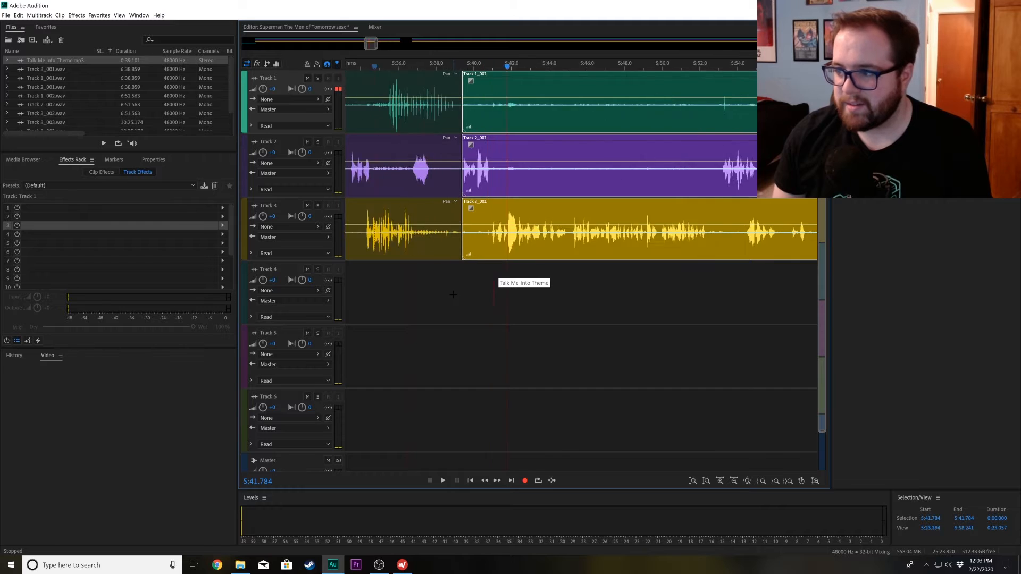
pyautogui.press('space')
pyautogui.press('space')
pyautogui.moveTo(447, 292); pyautogui.dragTo(457, 118)
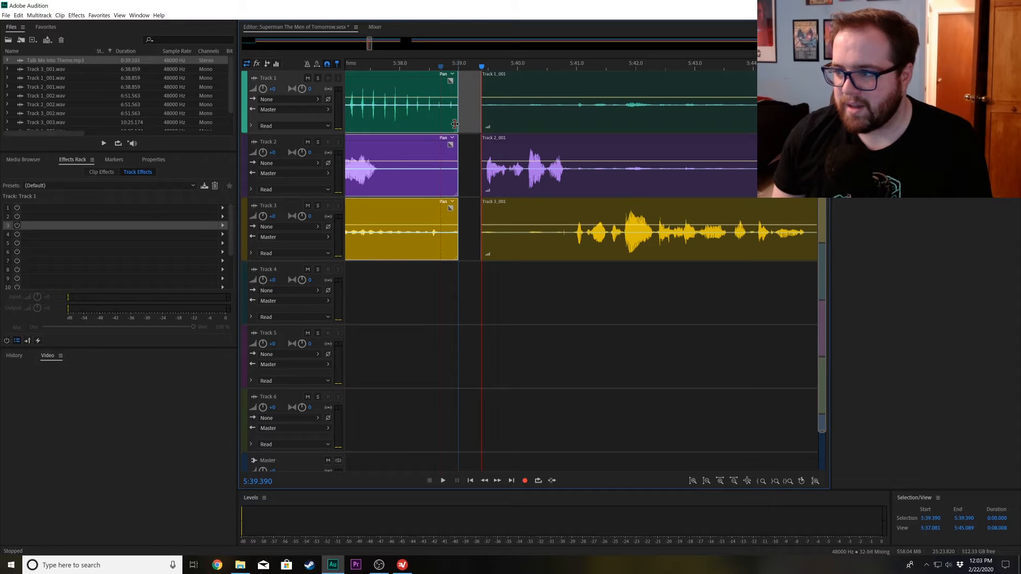
pyautogui.moveTo(564, 287); pyautogui.dragTo(510, 117)
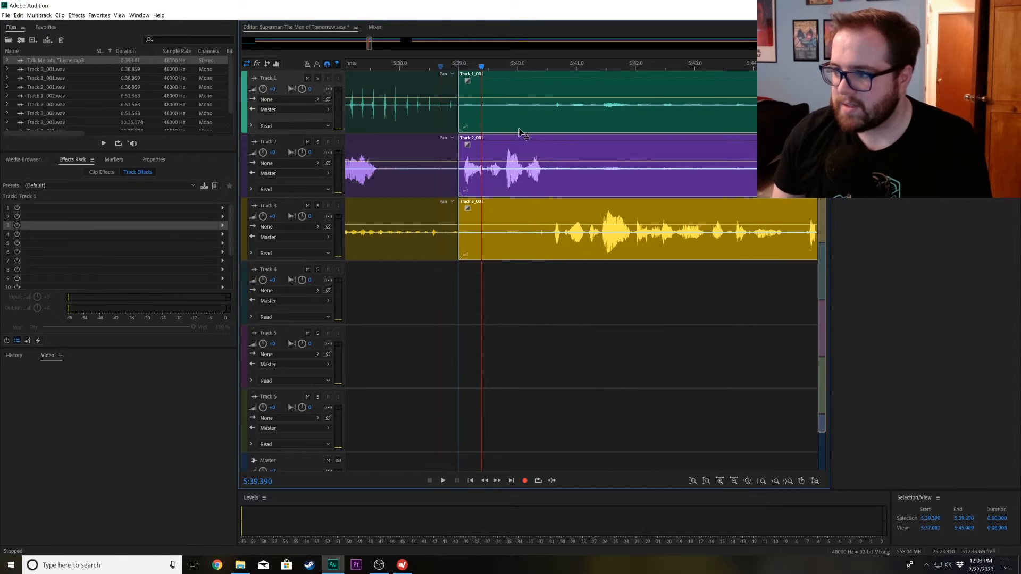
pyautogui.click(383, 65)
pyautogui.press('space')
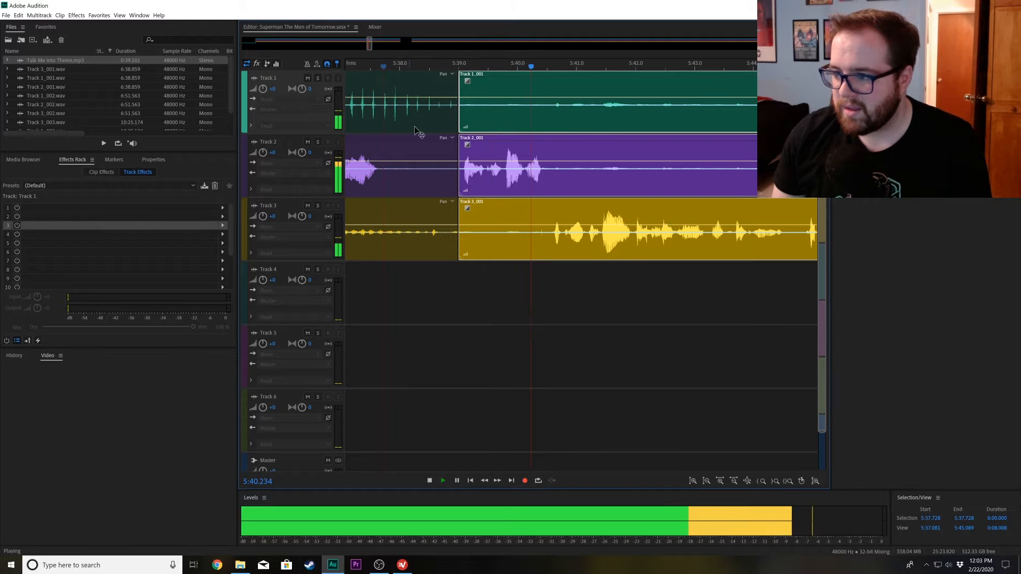
pyautogui.press('space')
# - Shift the join on all three tracks back to about 5:38.9 by trimming the earlier clips, and play it from about 5:37.3
pyautogui.moveTo(449, 282); pyautogui.dragTo(447, 128)
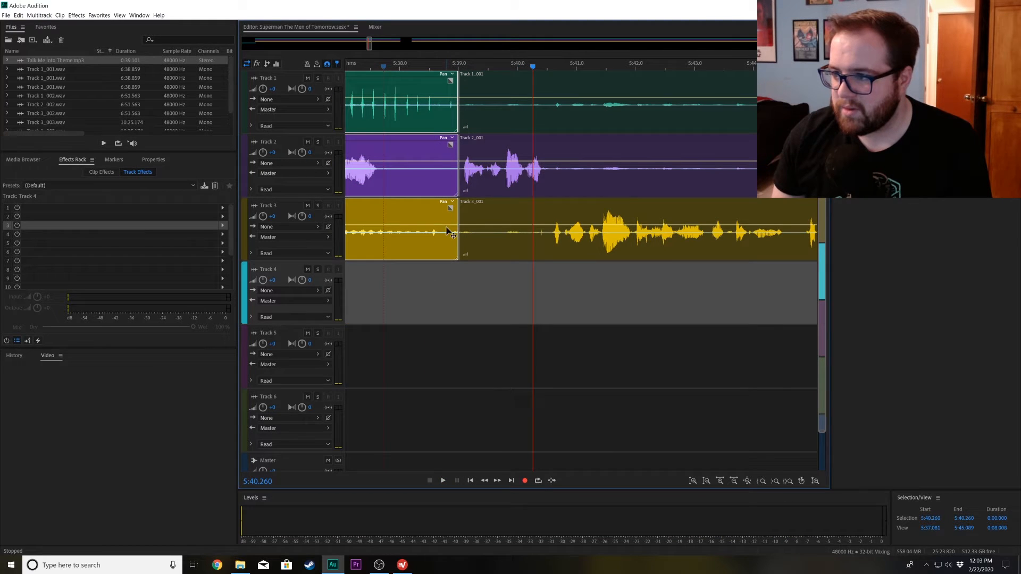
pyautogui.moveTo(457, 229); pyautogui.dragTo(451, 228)
pyautogui.moveTo(508, 311); pyautogui.dragTo(480, 120)
pyautogui.press('space')
pyautogui.click(359, 68)
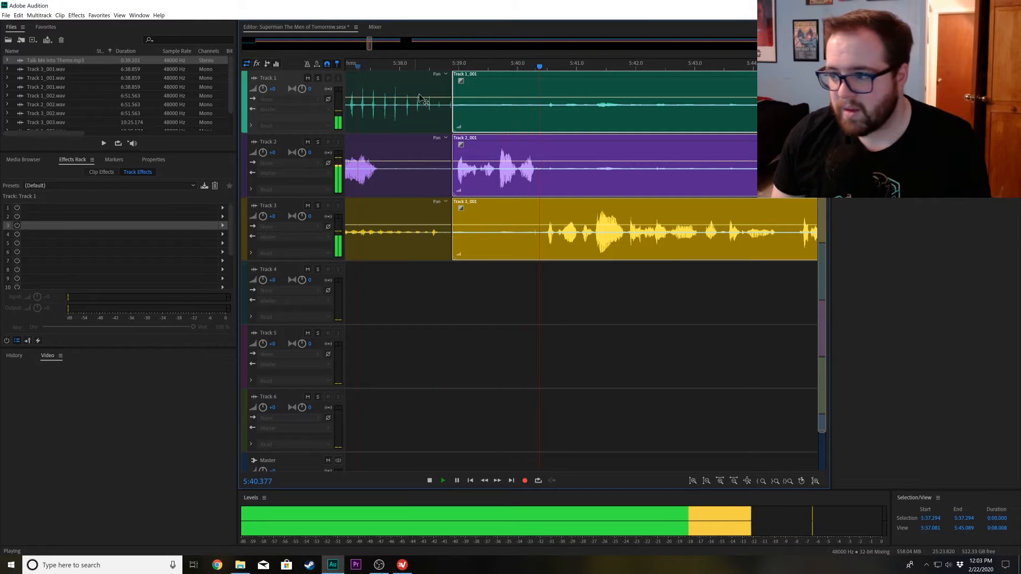
pyautogui.press('space')
# - Trim the start of the following clip on Track 3 to about 5:39.1, and play the join from about 5:37.4 and 5:38.4
pyautogui.moveTo(478, 263); pyautogui.dragTo(470, 195)
pyautogui.moveTo(476, 284); pyautogui.dragTo(472, 203)
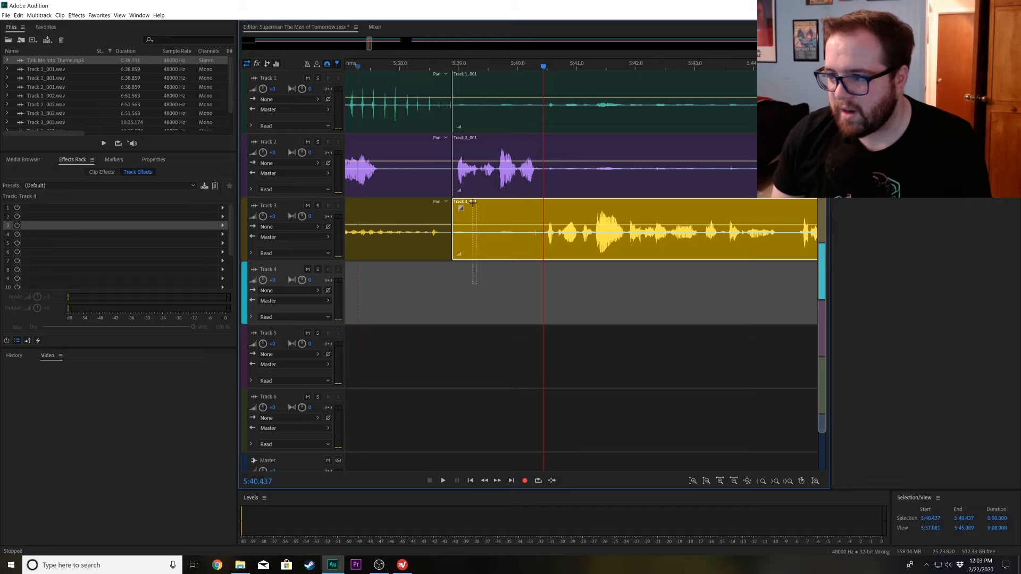
pyautogui.moveTo(454, 247); pyautogui.dragTo(467, 248)
pyautogui.click(362, 66)
pyautogui.press('space')
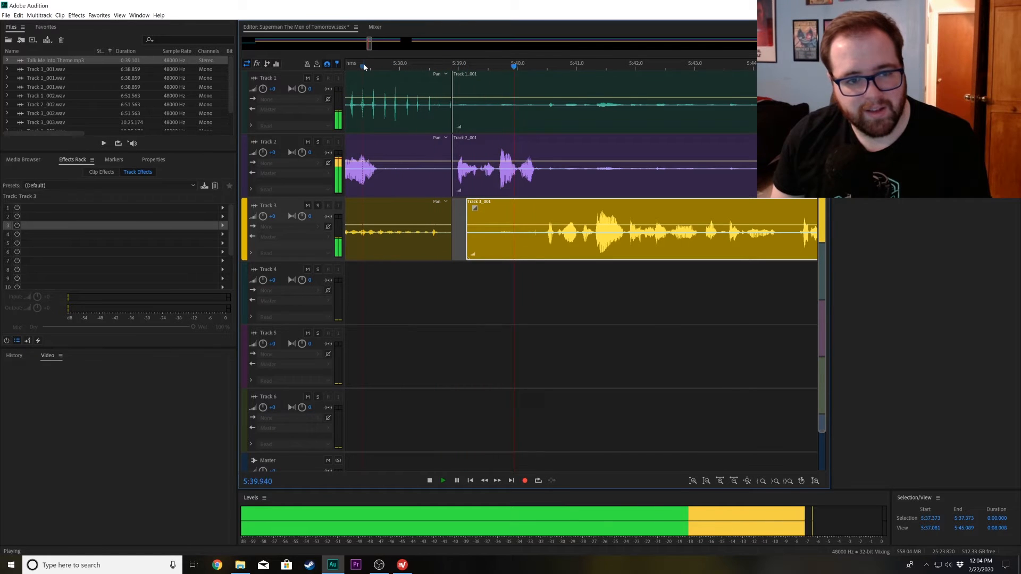
pyautogui.press('space')
pyautogui.click(423, 65)
pyautogui.press('space')
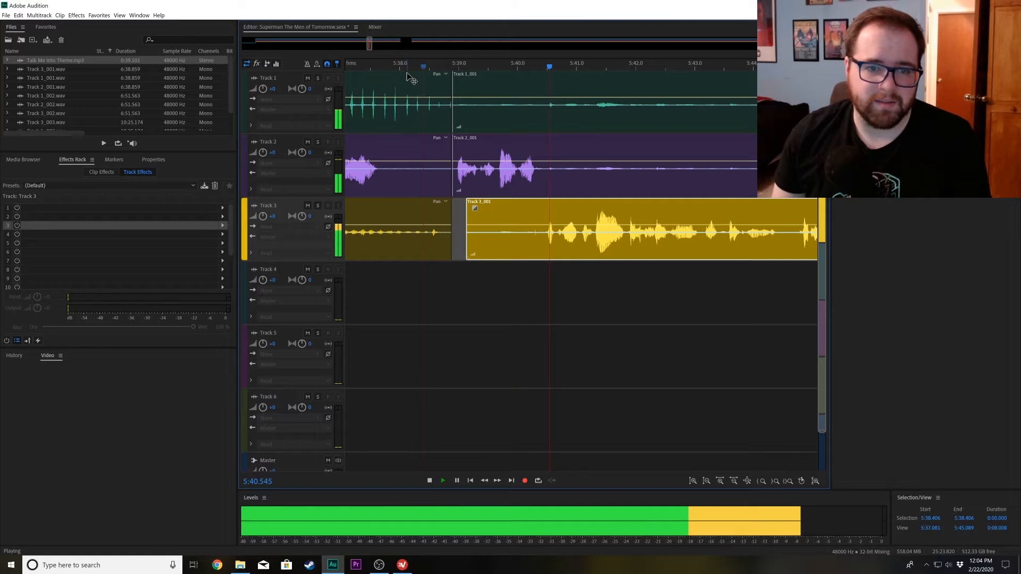
pyautogui.press('space')
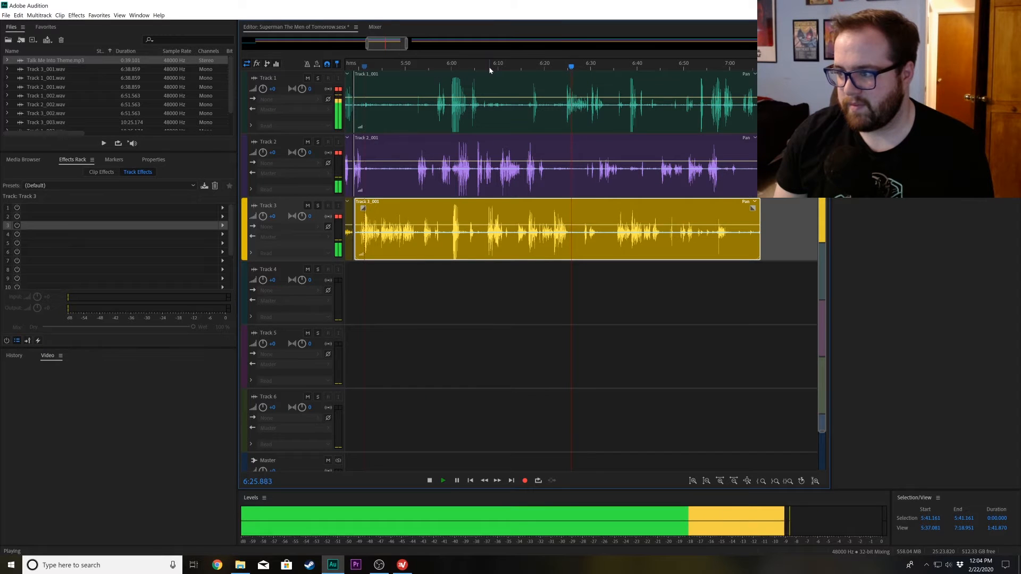
# - Place the playhead at about 6:07 and play briefly from there
pyautogui.click(489, 67)
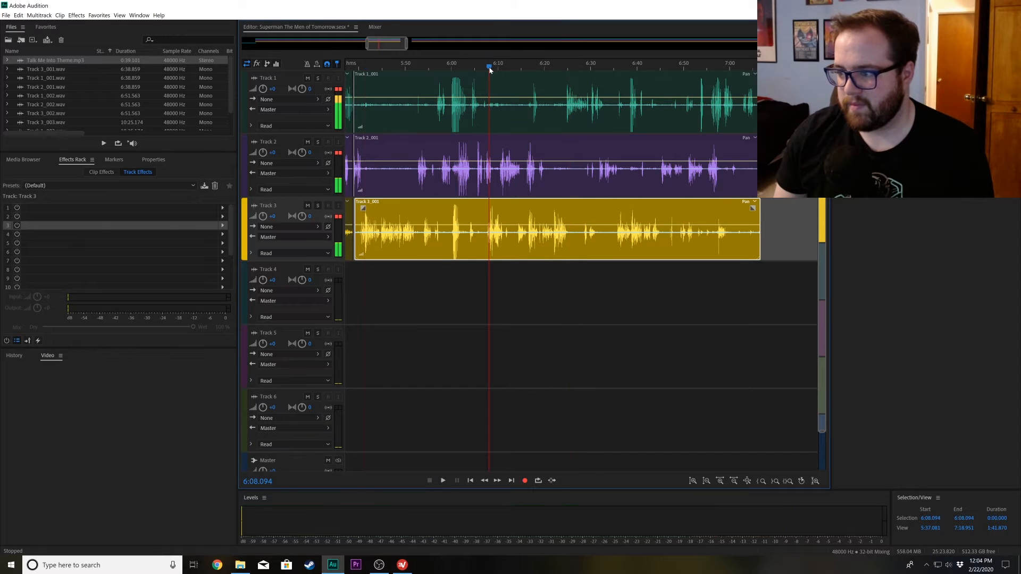
pyautogui.click(484, 67)
pyautogui.press('space')
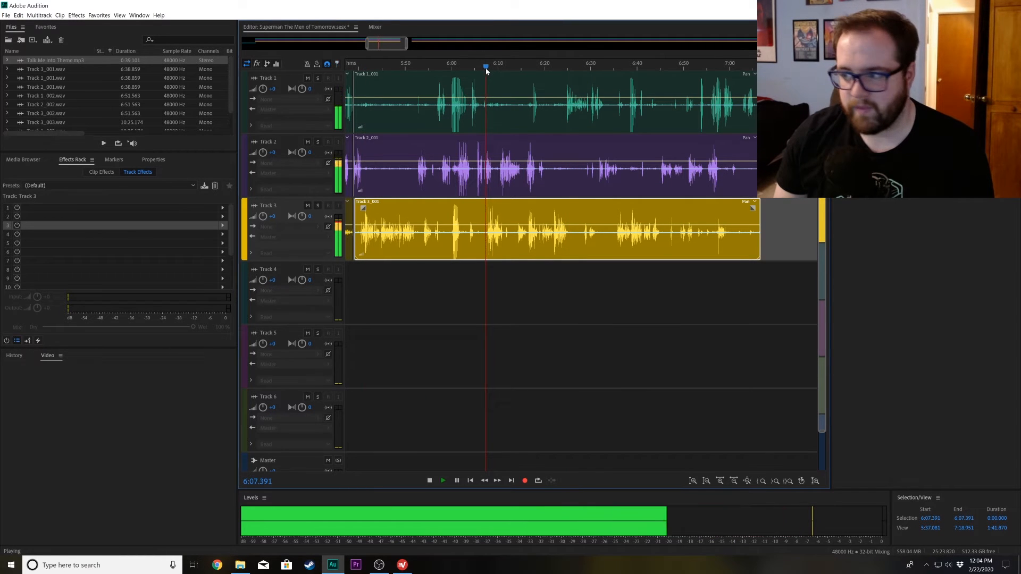
pyautogui.press('space')
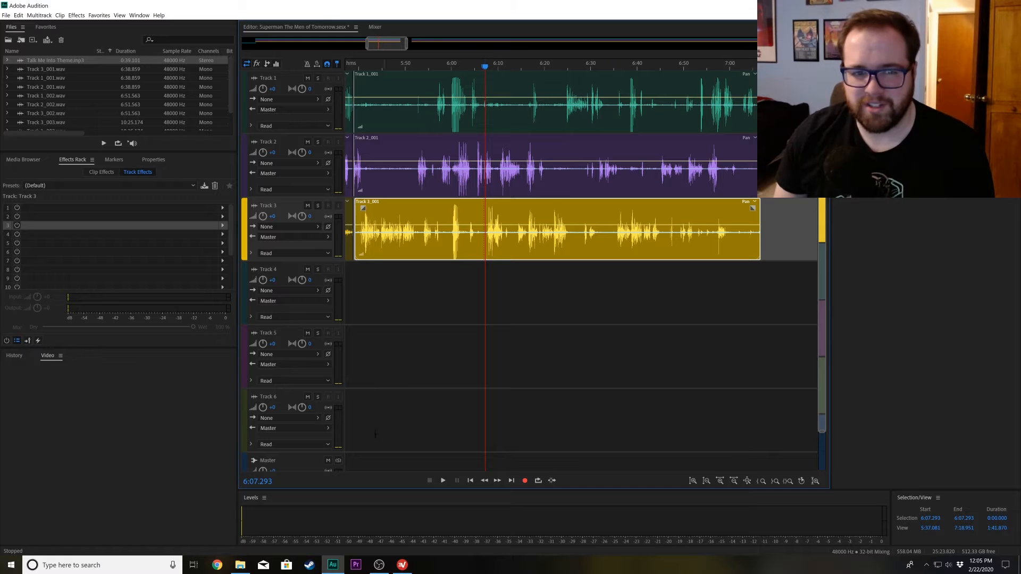
# - Import the audio files DG BED 1, DG BED 2 and episode 3 bed from the Talk Me Into Final folder
pyautogui.scroll(-1, 122, 113)
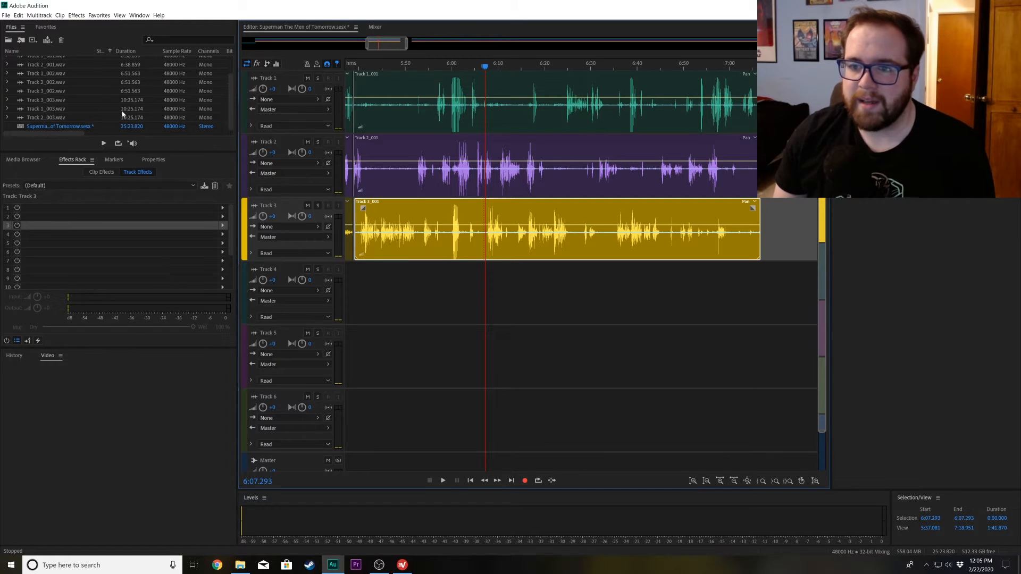
pyautogui.click(6, 129)
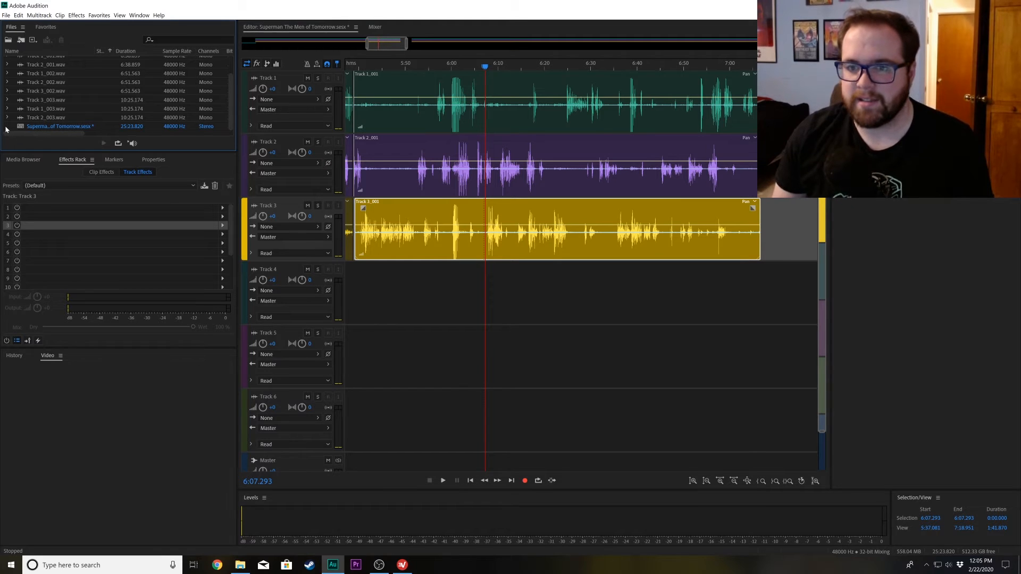
pyautogui.doubleClick(6, 128)
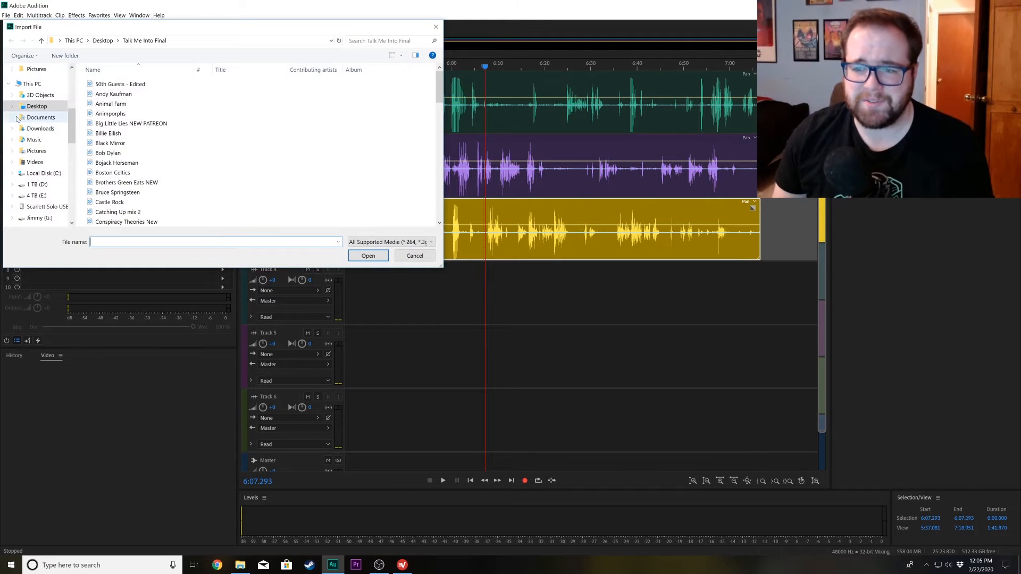
pyautogui.scroll(-4, 139, 138)
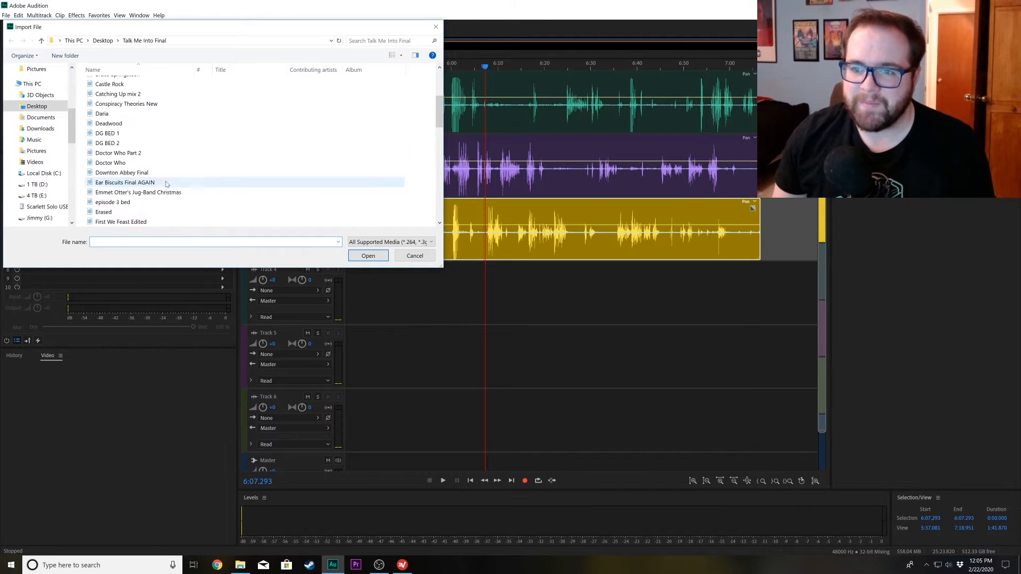
pyautogui.click(136, 138)
pyautogui.keyDown('ctrl'); pyautogui.click(135, 144); pyautogui.keyUp('ctrl')
pyautogui.keyDown('ctrl'); pyautogui.click(158, 203); pyautogui.keyUp('ctrl')
pyautogui.click(367, 256)
# - Insert DG BED 2.mp3 on Track 4 starting at the playhead, accepting a copy conformed to the session's sample rate
pyautogui.scroll(3, 117, 104)
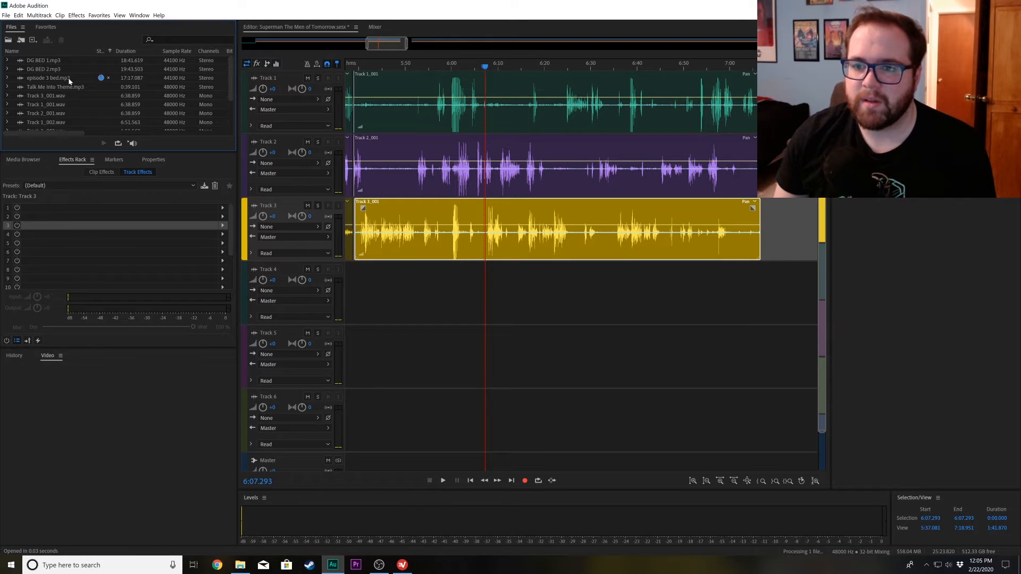
pyautogui.moveTo(45, 71); pyautogui.dragTo(513, 313)
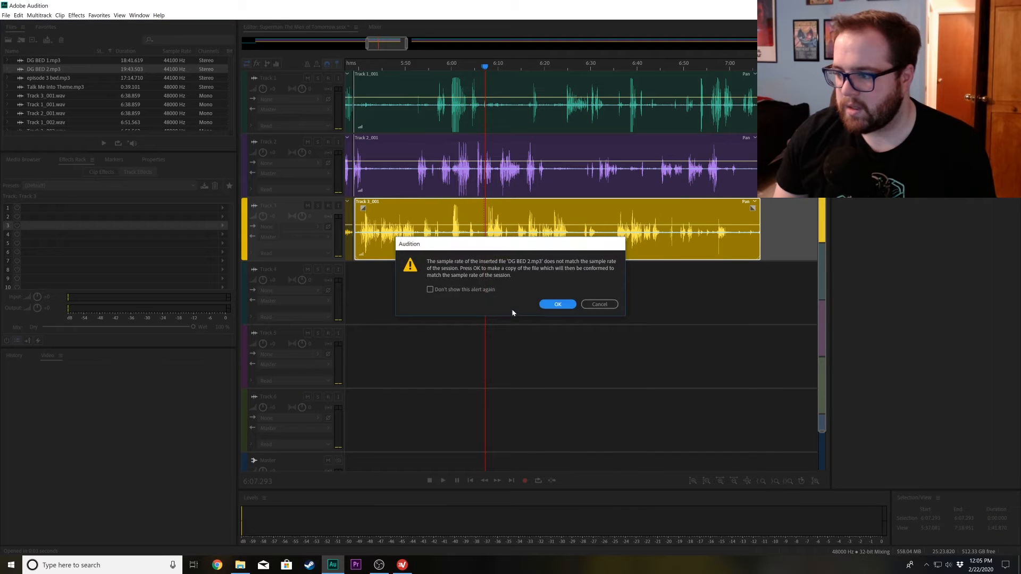
pyautogui.click(557, 304)
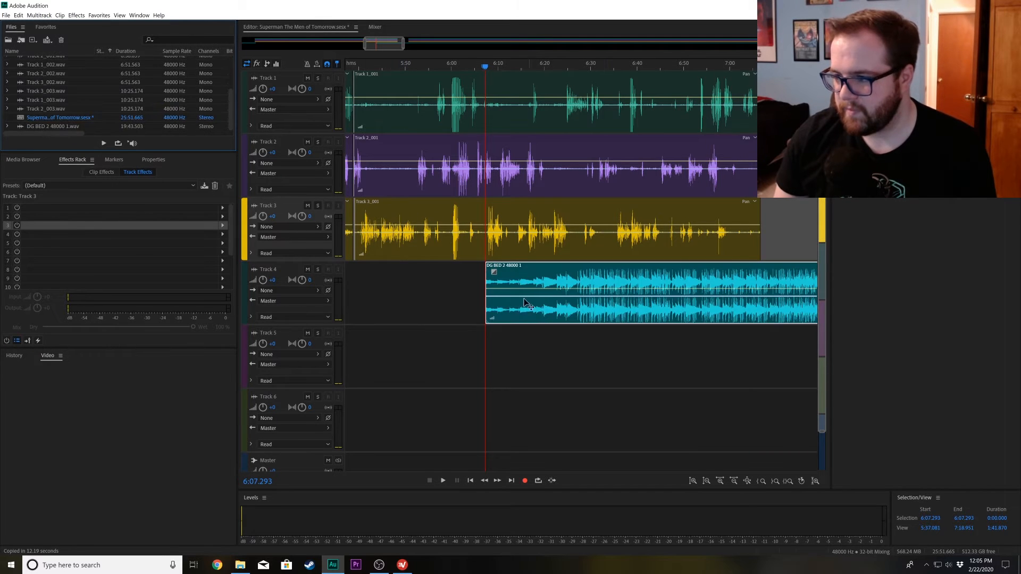
# - Lower the volume of the DG BED 2 clip on Track 4 well below its default level and play from about 6:07
pyautogui.click(545, 298)
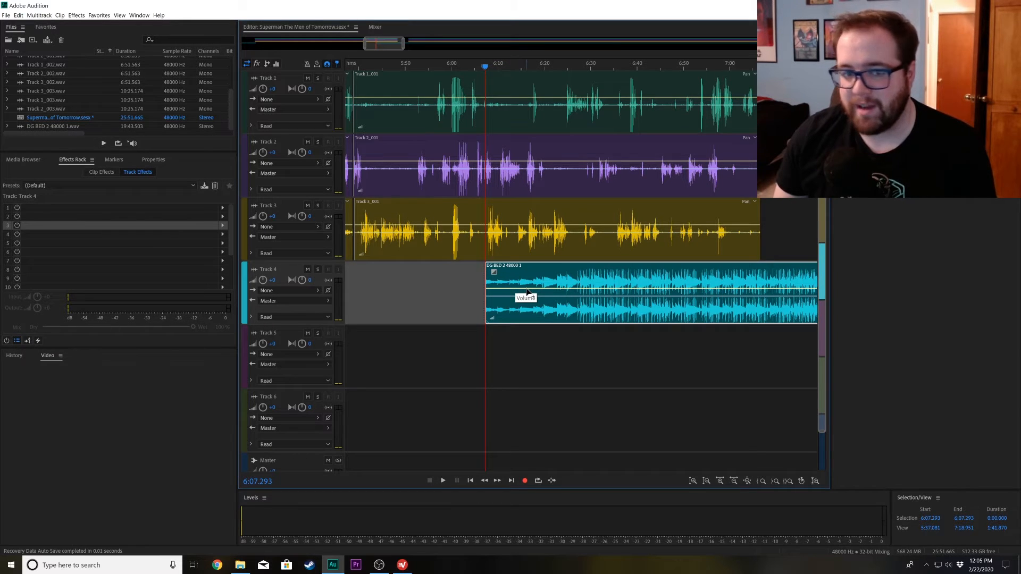
pyautogui.moveTo(528, 291); pyautogui.dragTo(560, 313)
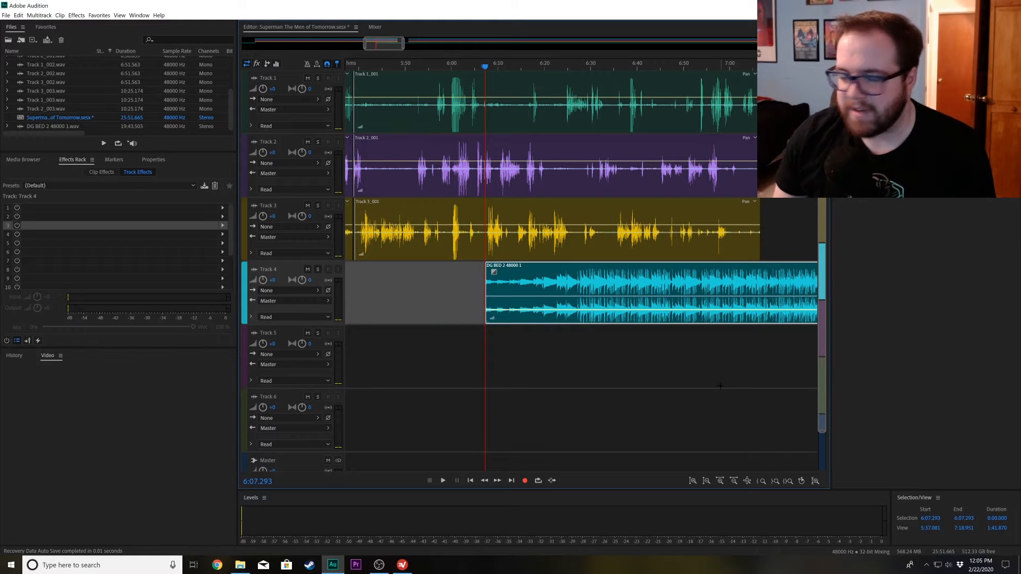
pyautogui.press('space')
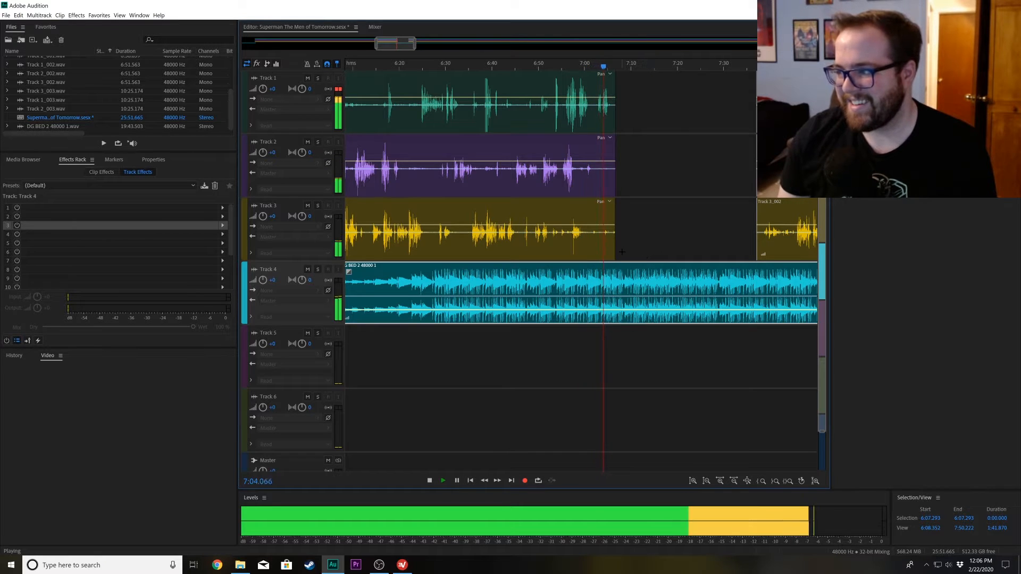
# - Stop playback at about 7:05.6 and trim the ends of the clips on Tracks 1 to 3 to that point
pyautogui.press('space')
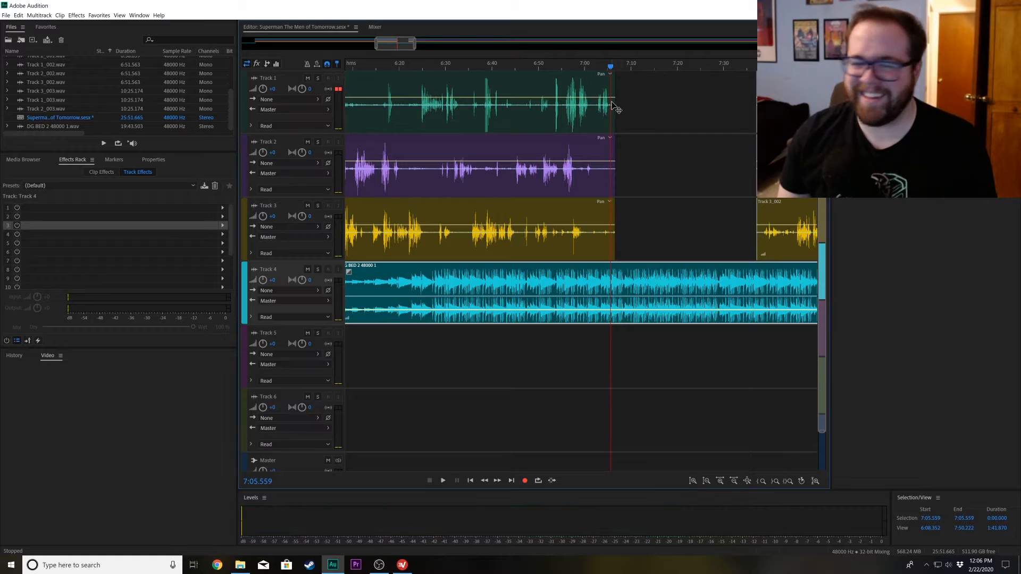
pyautogui.moveTo(636, 255); pyautogui.dragTo(609, 121)
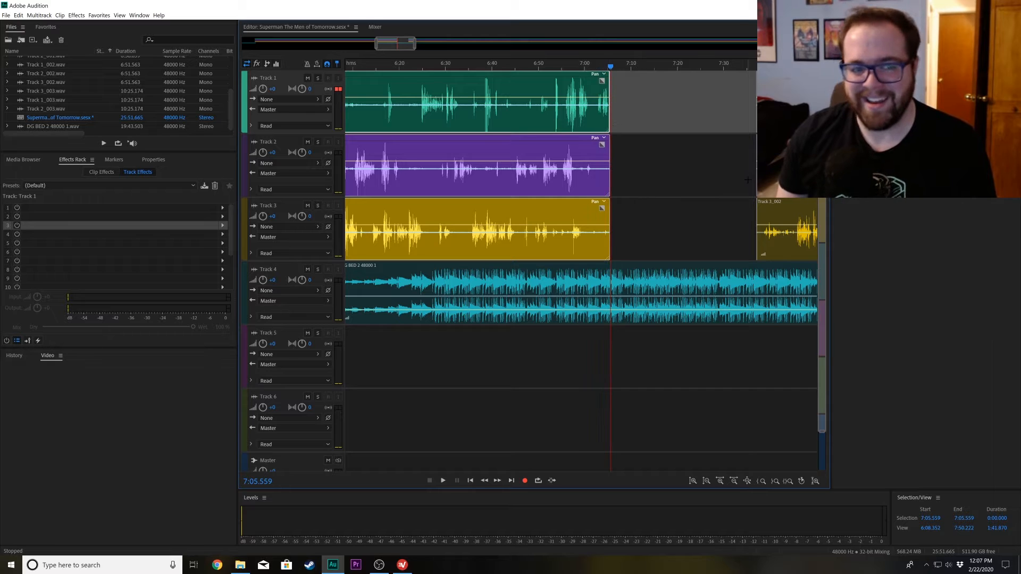
pyautogui.click(708, 252)
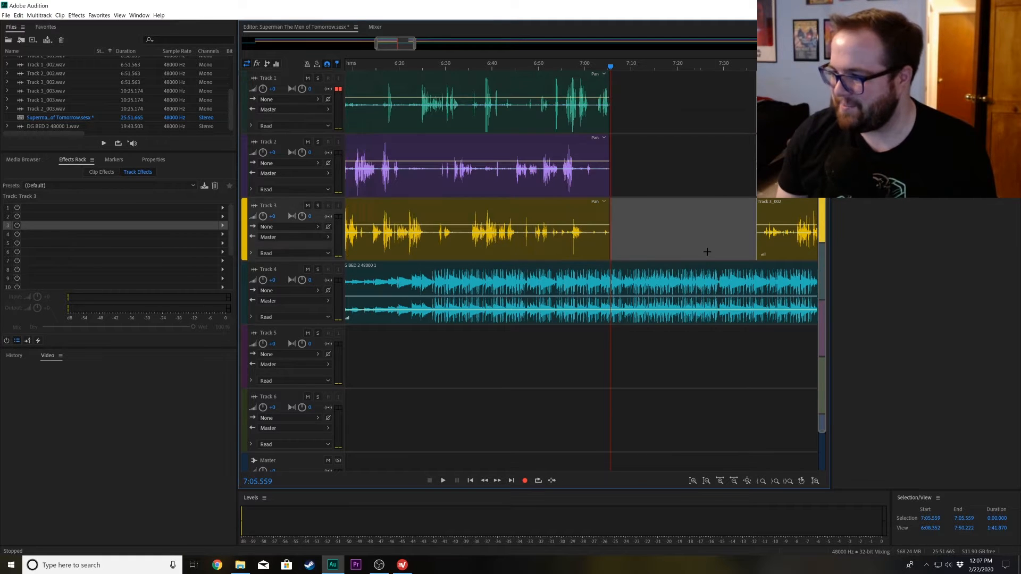
# - Add volume keyframes that raise the music bed slightly between about 7:05.6 and 7:09, and play the swell until about 7:15
pyautogui.click(612, 314)
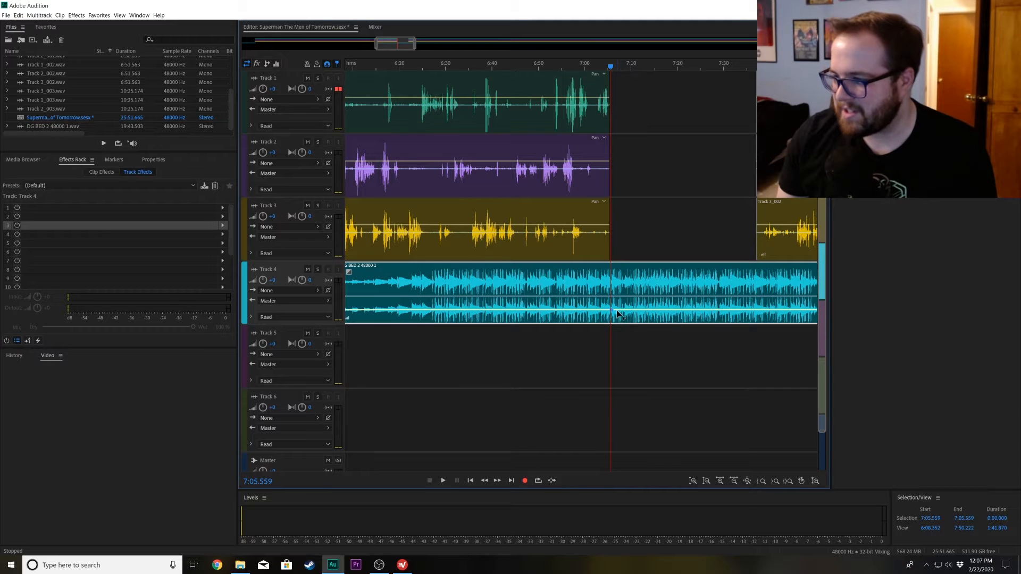
pyautogui.moveTo(616, 314); pyautogui.dragTo(627, 310)
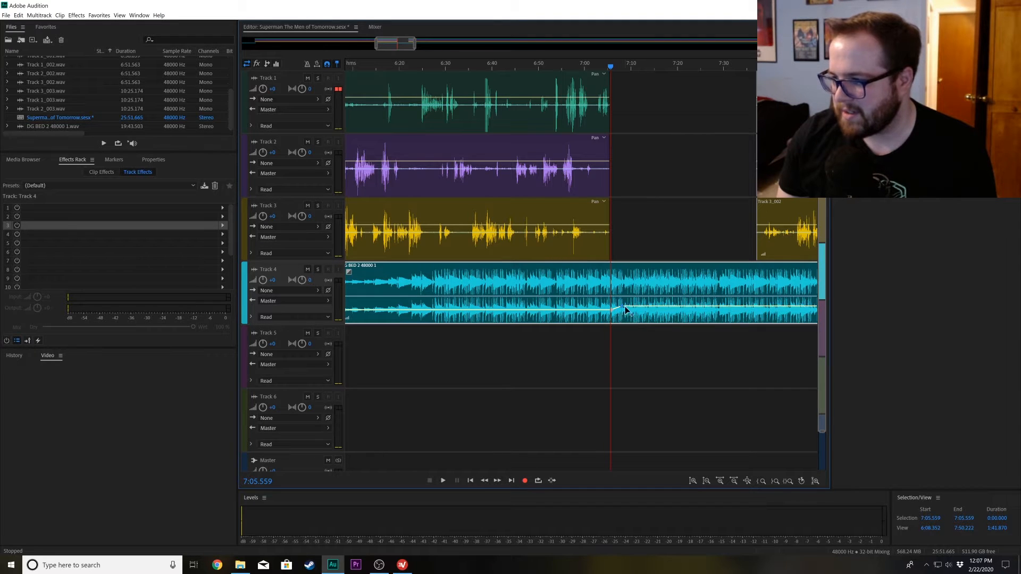
pyautogui.press('space')
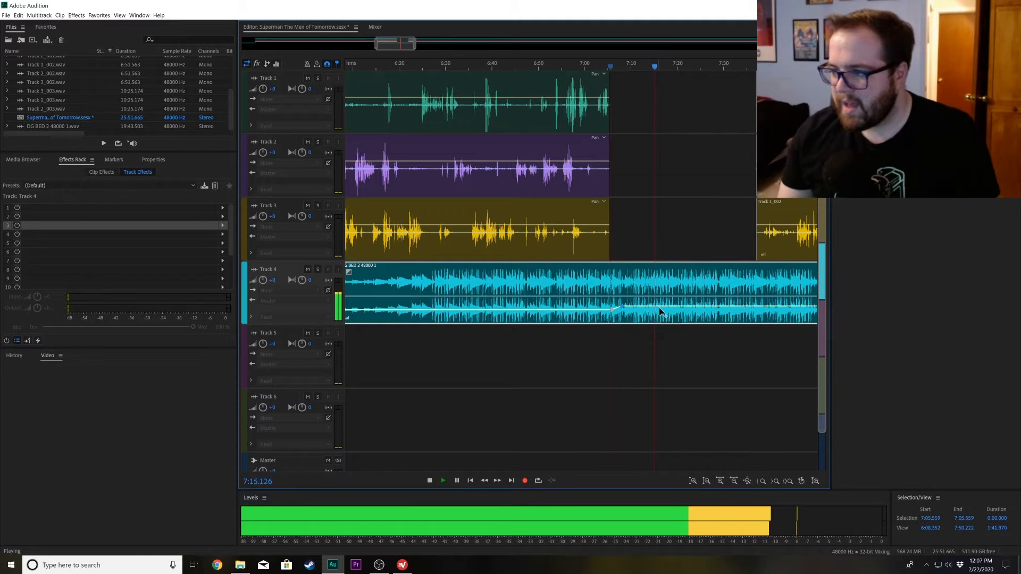
pyautogui.press('space')
# - Fade the music bed to silence between about 7:16 and 7:22, then split the clip at about 7:23 and delete the remainder
pyautogui.moveTo(668, 311); pyautogui.dragTo(687, 332)
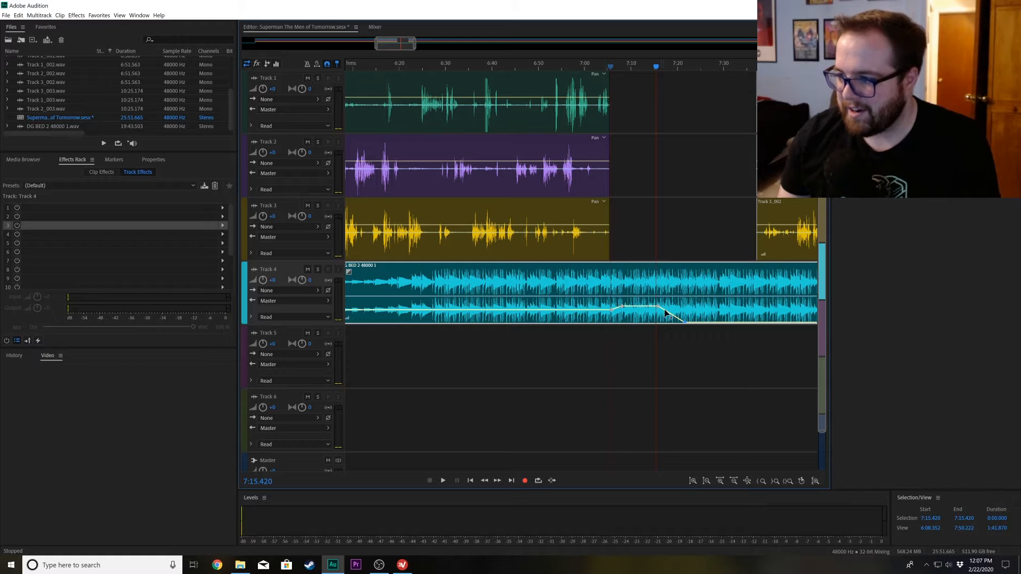
pyautogui.click(692, 310)
pyautogui.press('v')
pyautogui.moveTo(752, 370); pyautogui.dragTo(726, 306)
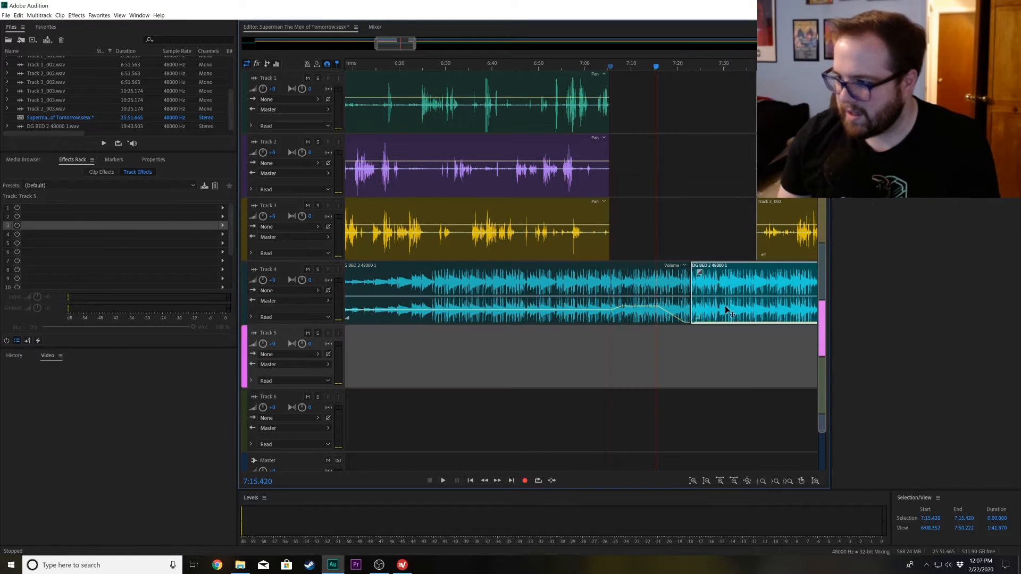
pyautogui.press('Delete')
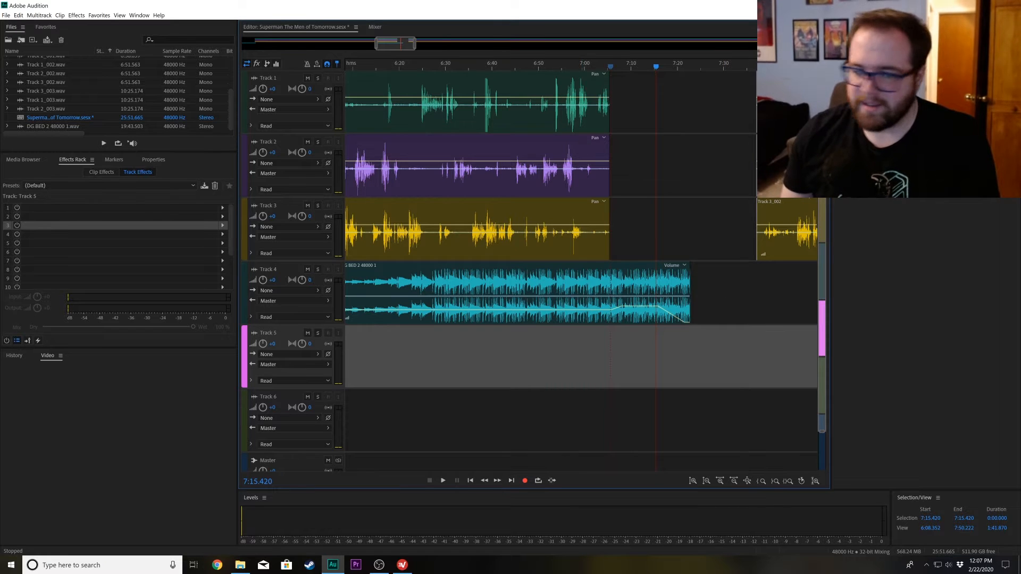
# - Move the _002 clips on Tracks 1 to 3 earlier to start at about 7:25.4, and play them until about 7:33.8
pyautogui.moveTo(794, 291); pyautogui.dragTo(774, 209)
pyautogui.moveTo(790, 115); pyautogui.dragTo(737, 115)
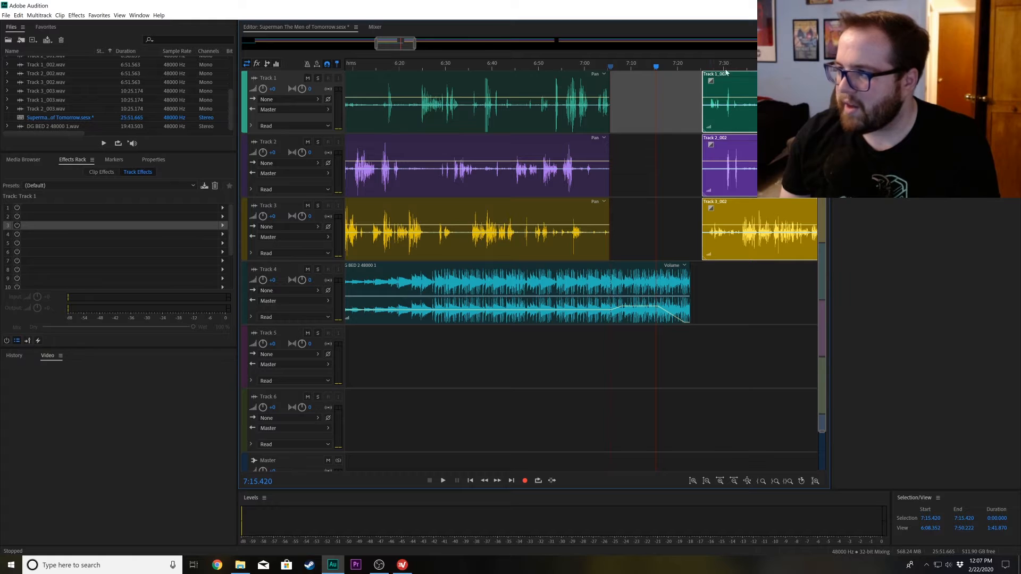
pyautogui.click(703, 66)
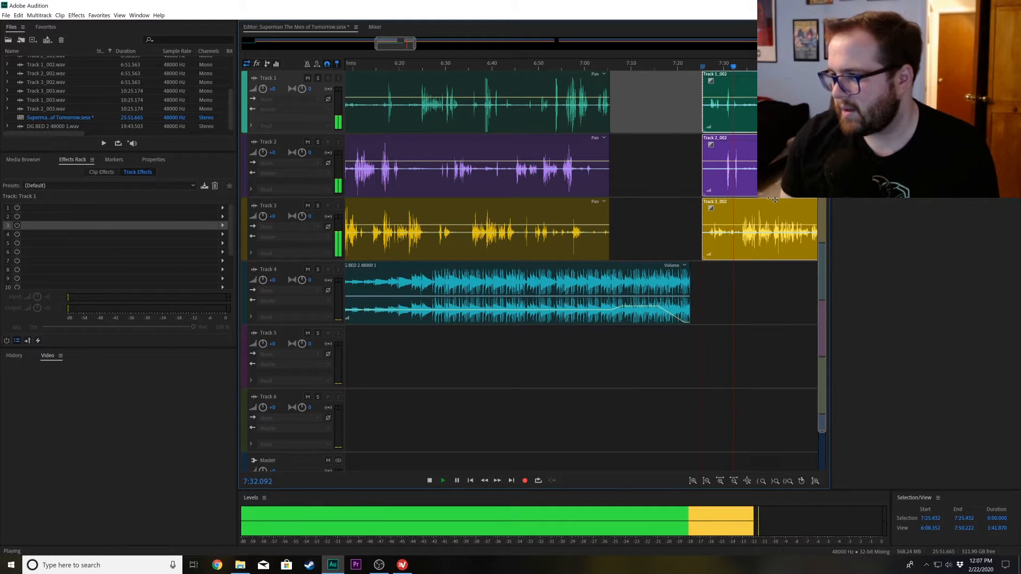
pyautogui.press('space')
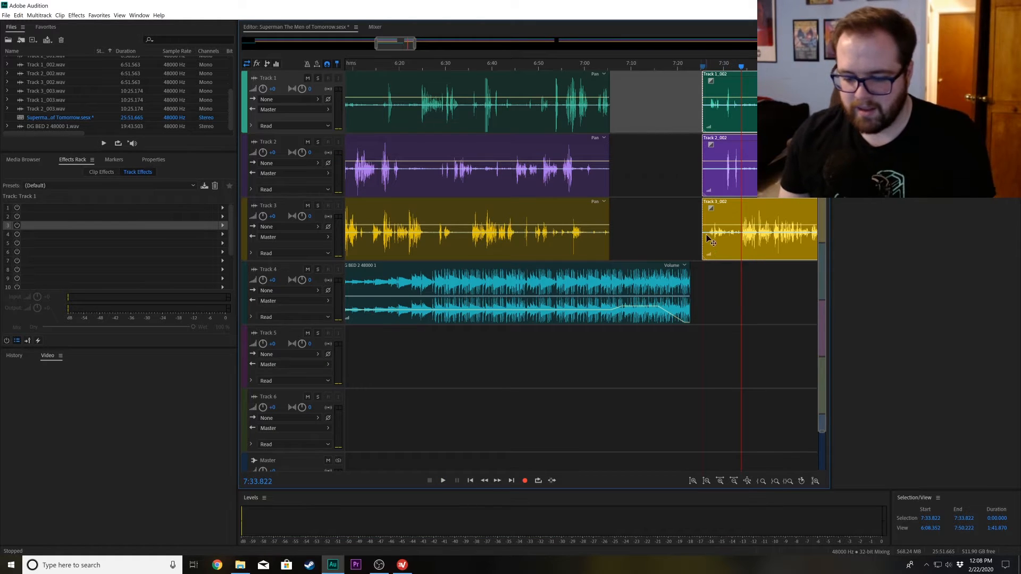
# - Split the _002 clips at about 7:33.8 and move their opening pieces to the session start on Tracks 5 to 7
pyautogui.click(746, 178)
pyautogui.click(731, 281)
pyautogui.moveTo(730, 281); pyautogui.dragTo(283, 384)
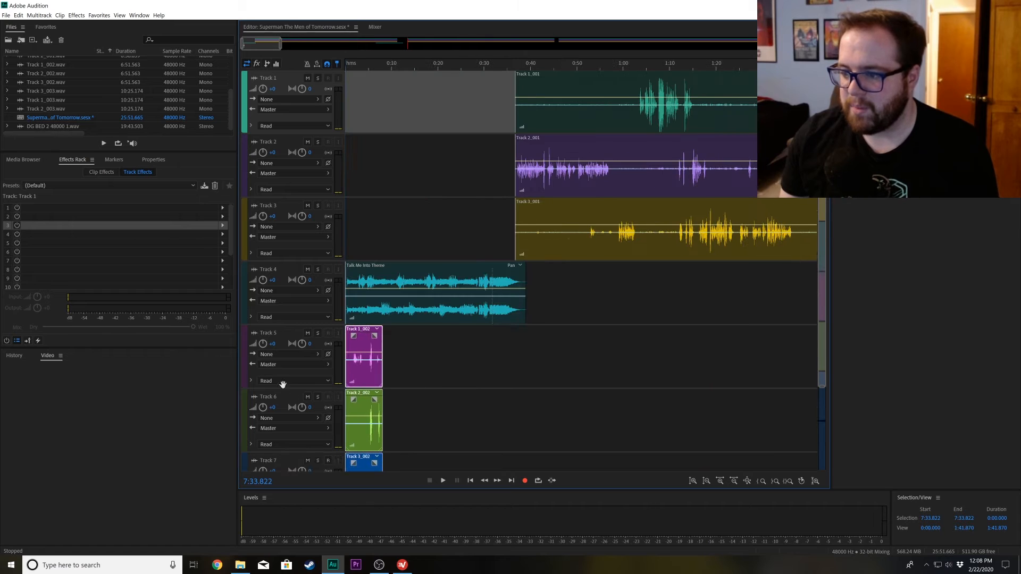
# - Mute Tracks 5, 6 and 7
pyautogui.click(307, 333)
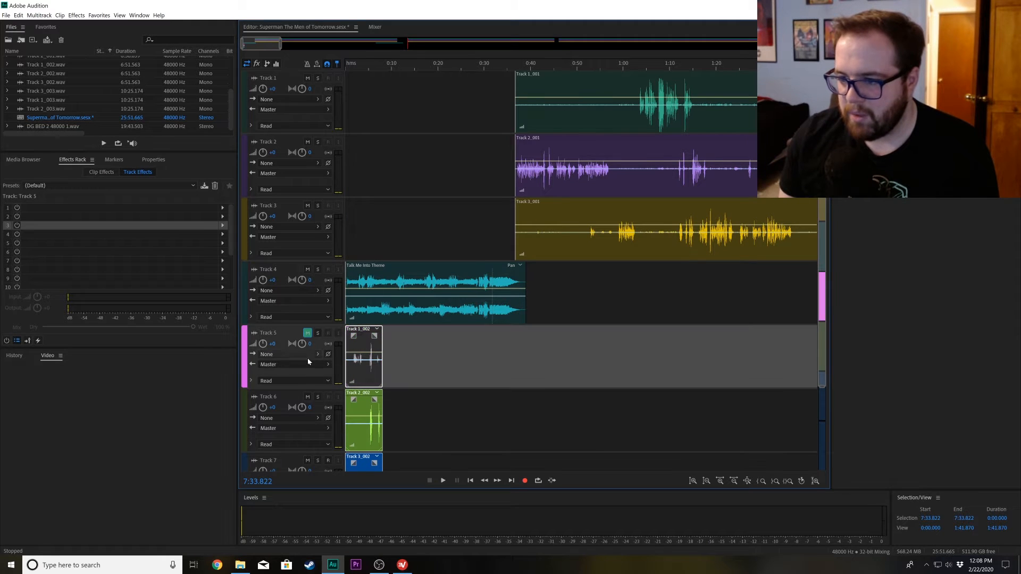
pyautogui.click(308, 397)
pyautogui.click(307, 461)
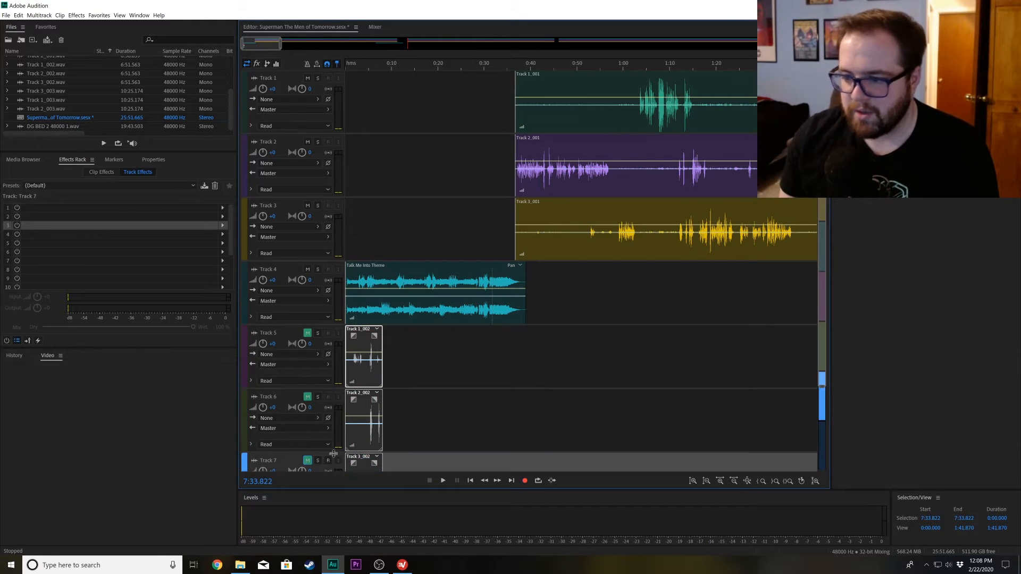
# - Move the remaining _002 clips on Tracks 1 to 3 earlier to about 7:14.7, under the music fade, and play from about 7:13.6
pyautogui.moveTo(281, 45); pyautogui.dragTo(466, 52)
pyautogui.moveTo(612, 282); pyautogui.dragTo(597, 120)
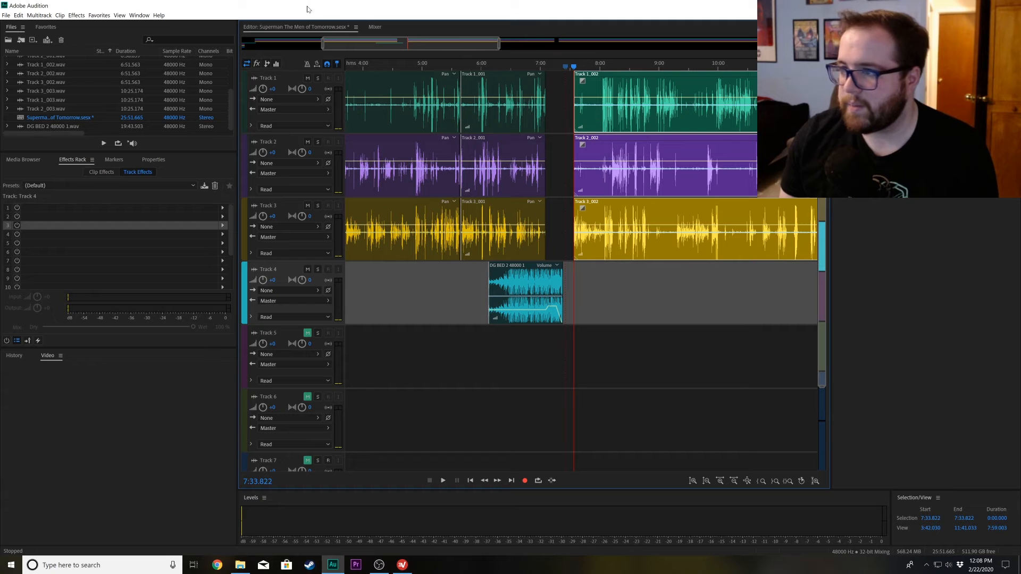
pyautogui.moveTo(322, 45); pyautogui.dragTo(382, 45)
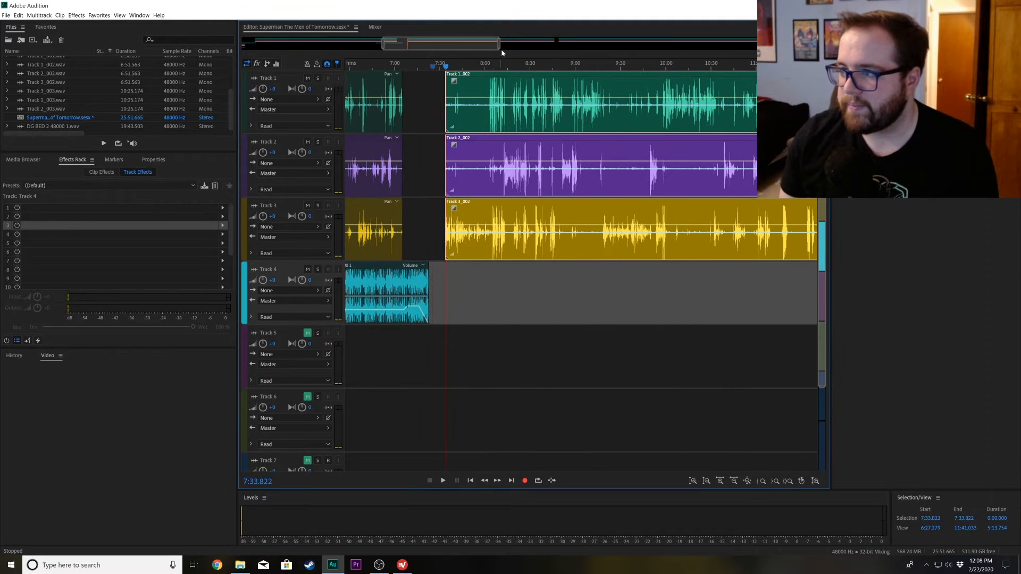
pyautogui.moveTo(500, 46); pyautogui.dragTo(423, 46)
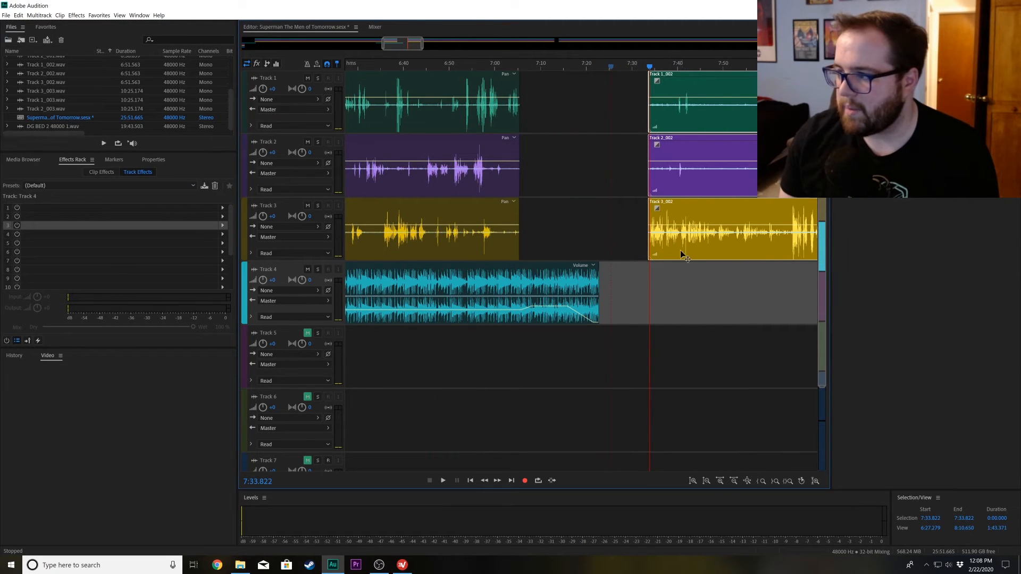
pyautogui.moveTo(687, 255); pyautogui.dragTo(603, 245)
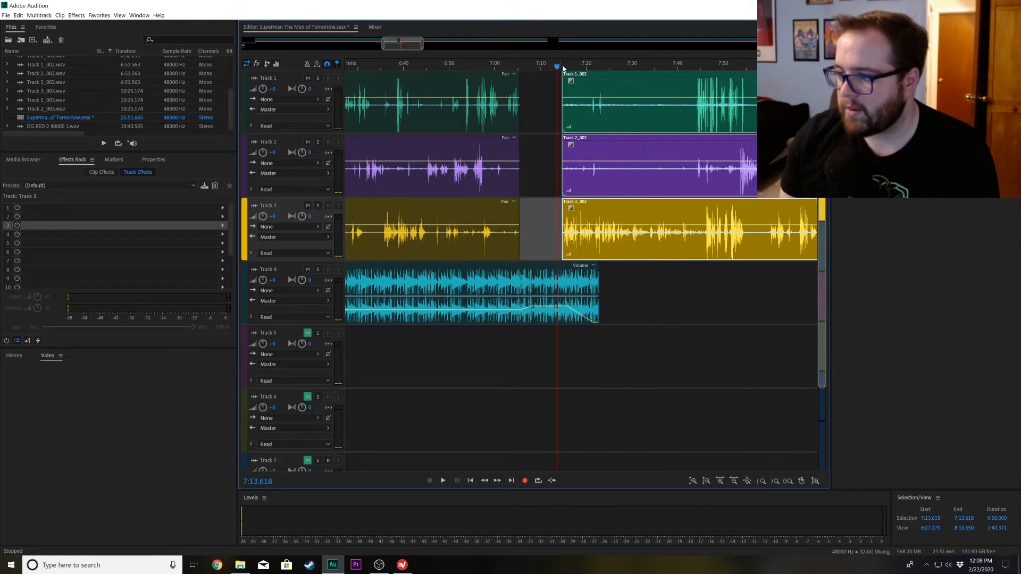
pyautogui.press('space')
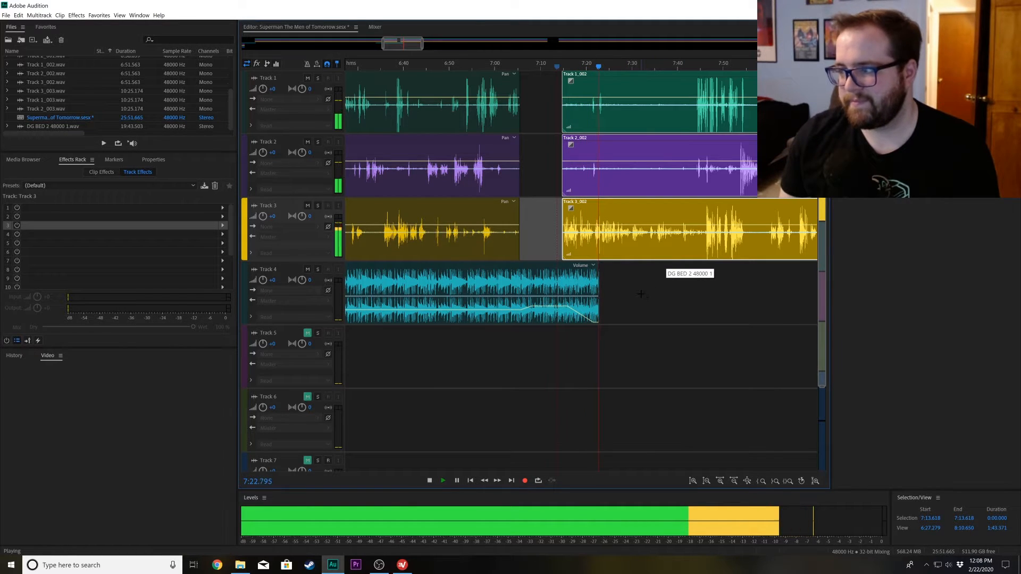
pyautogui.press('space')
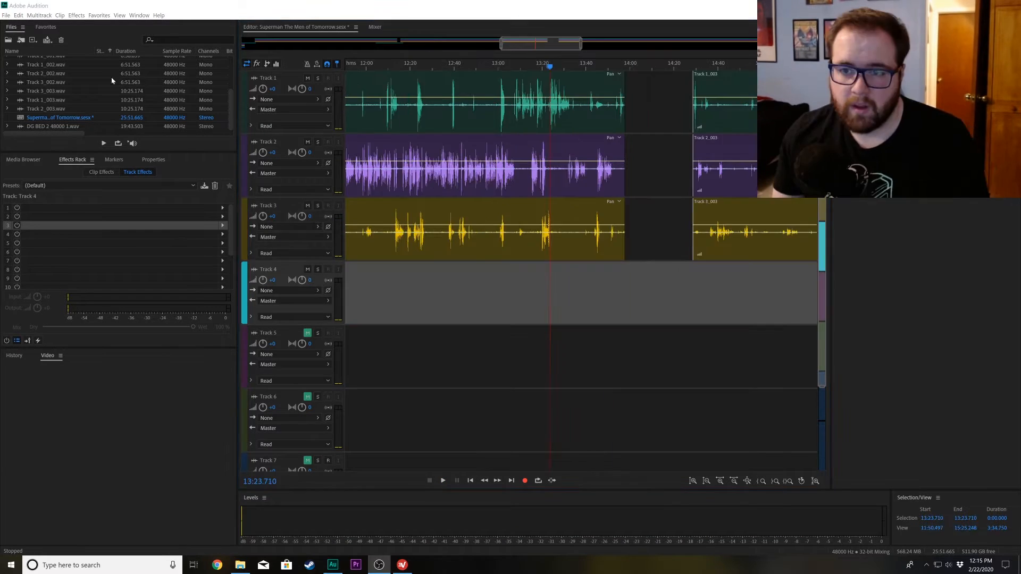
# - Insert DG BED 1.mp3 on Track 4 starting at the playhead at 13:23.7, accepting a copy conformed to the session's sample rate
pyautogui.scroll(3, 74, 107)
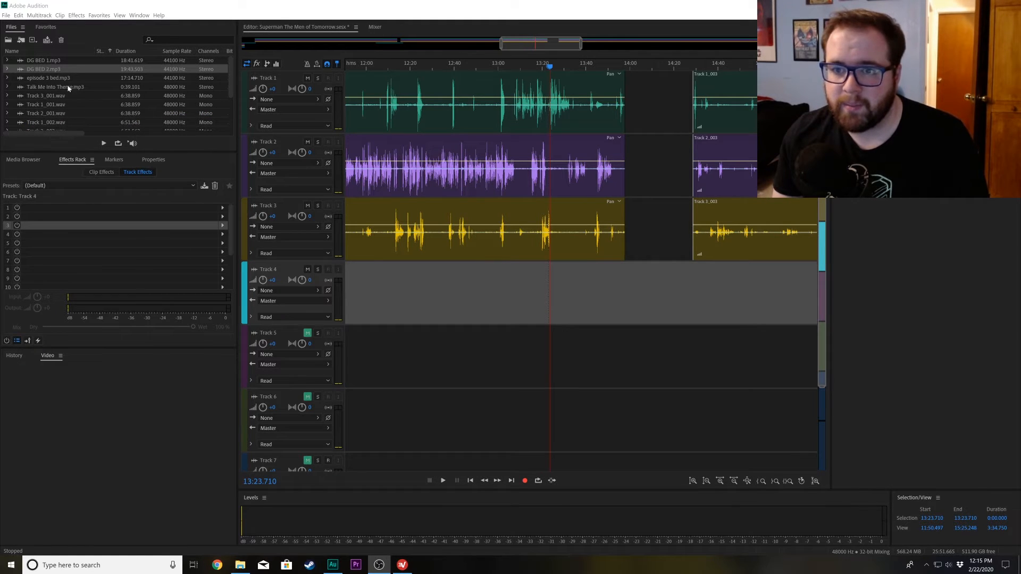
pyautogui.click(50, 78)
pyautogui.click(50, 60)
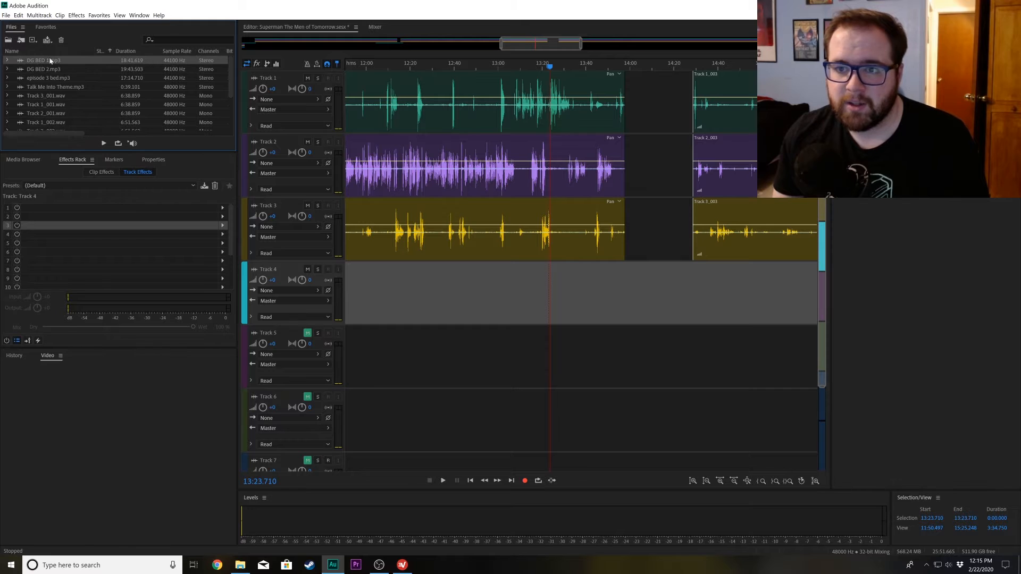
pyautogui.moveTo(50, 60); pyautogui.dragTo(553, 314)
pyautogui.click(558, 304)
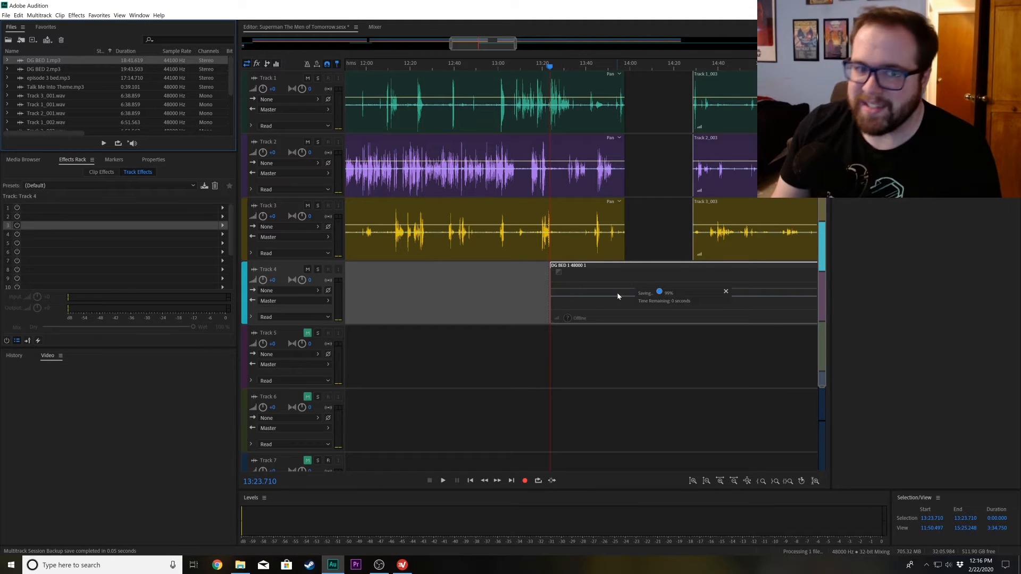
# - Lower the volume of the DG BED 1 clip well below its default level and play it under the dialogue until about 13:54.9
pyautogui.click(586, 292)
pyautogui.moveTo(594, 292); pyautogui.dragTo(580, 317)
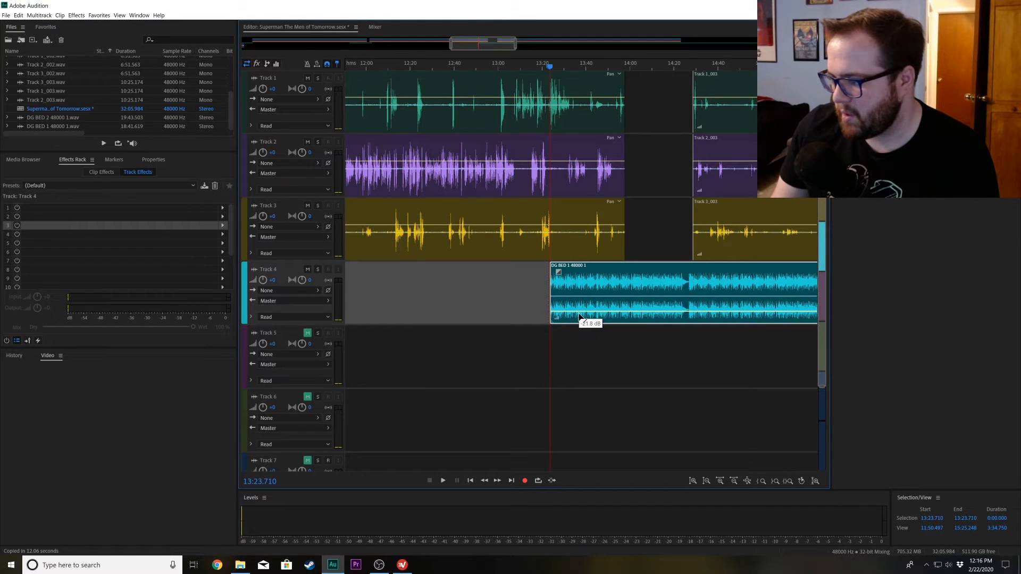
pyautogui.press('space')
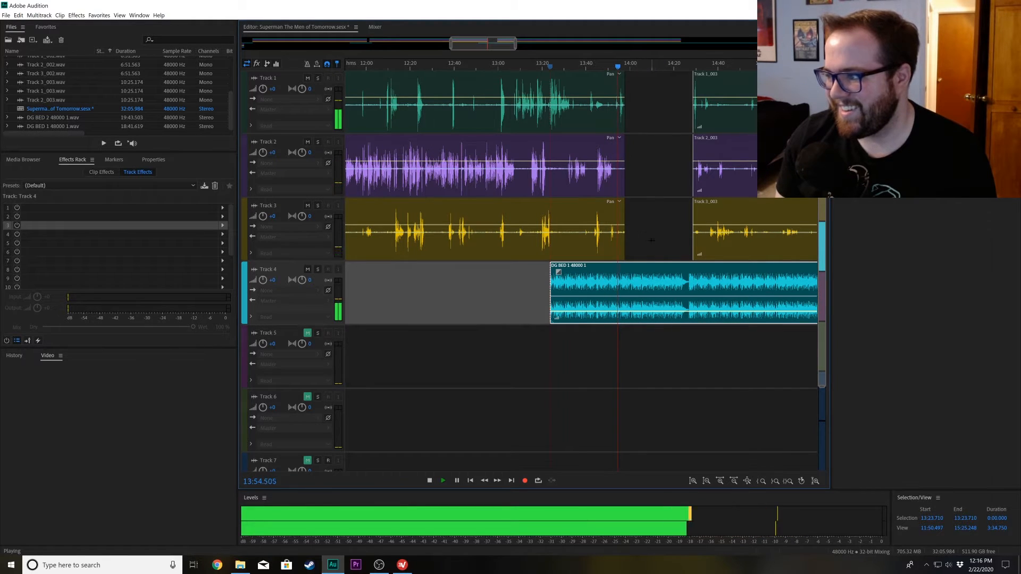
pyautogui.press('space')
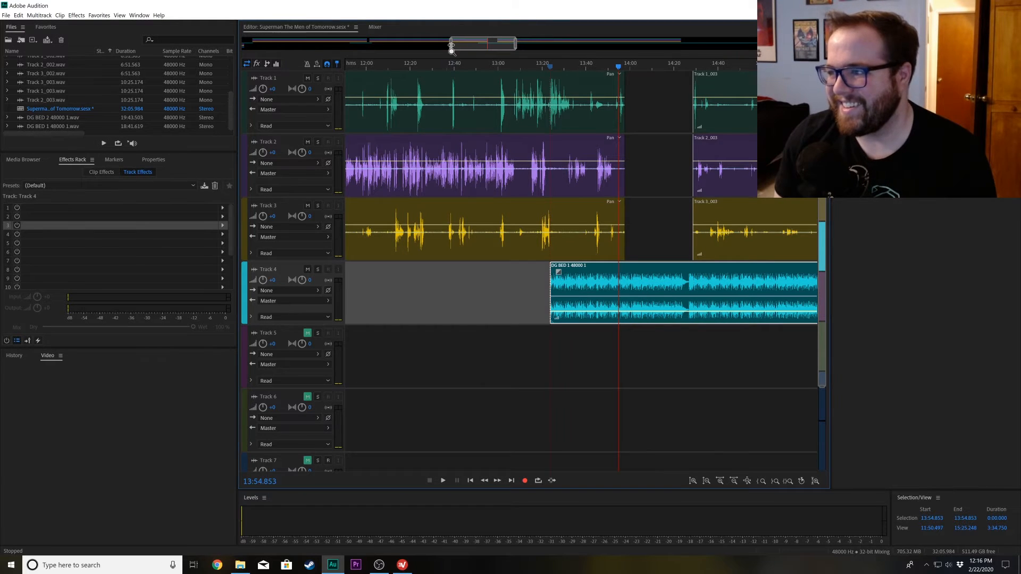
# - Audition the segment's end, split the clips at about 13:53.7, and move the leftover voice pieces from Tracks 1 to 3 to the session start
pyautogui.moveTo(451, 47); pyautogui.dragTo(472, 54)
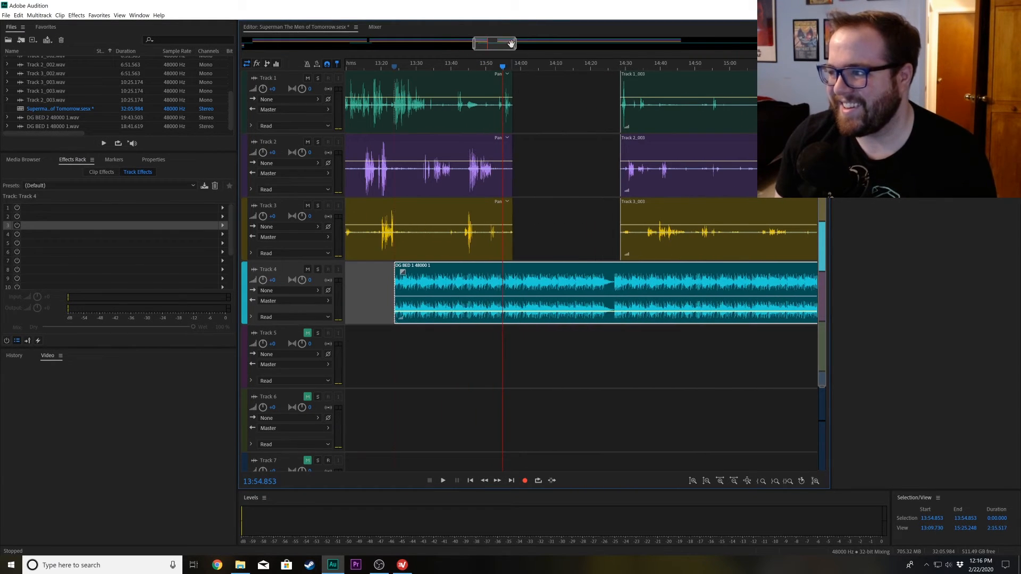
pyautogui.moveTo(514, 49); pyautogui.dragTo(495, 55)
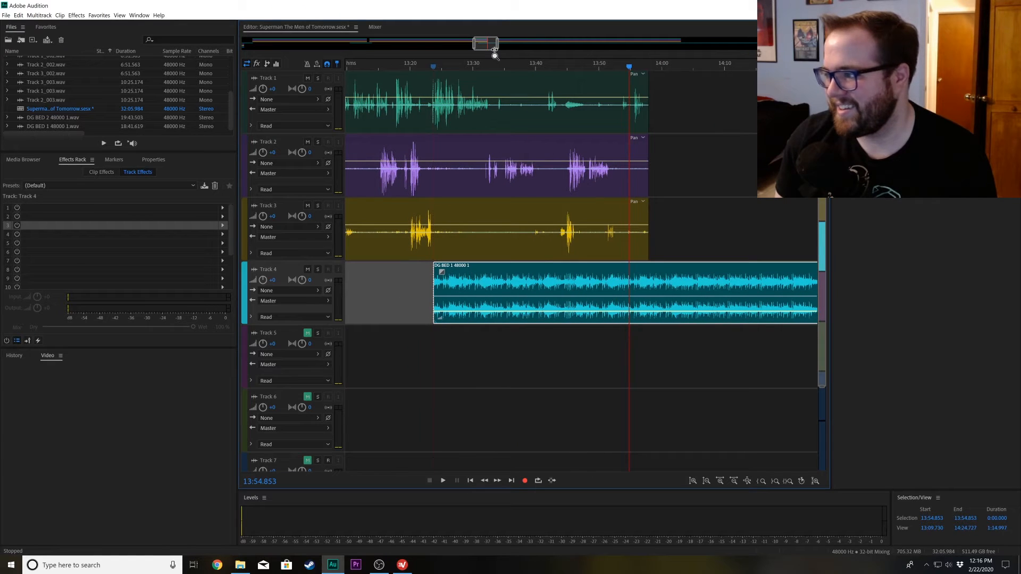
pyautogui.click(621, 68)
pyautogui.press('space')
pyautogui.press('space')
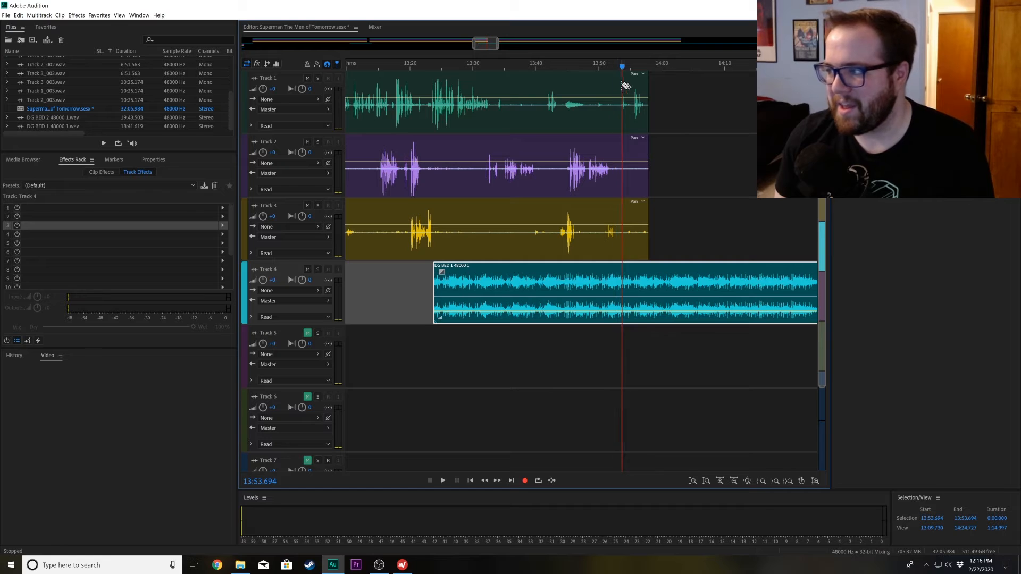
pyautogui.click(623, 83)
pyautogui.press('v')
pyautogui.moveTo(653, 93); pyautogui.dragTo(644, 213)
pyautogui.moveTo(635, 128); pyautogui.dragTo(414, 359)
# - Listen to the _003 clips from about 14:28.7 to 16:21 with Track 4 muted
pyautogui.moveTo(263, 45); pyautogui.dragTo(505, 62)
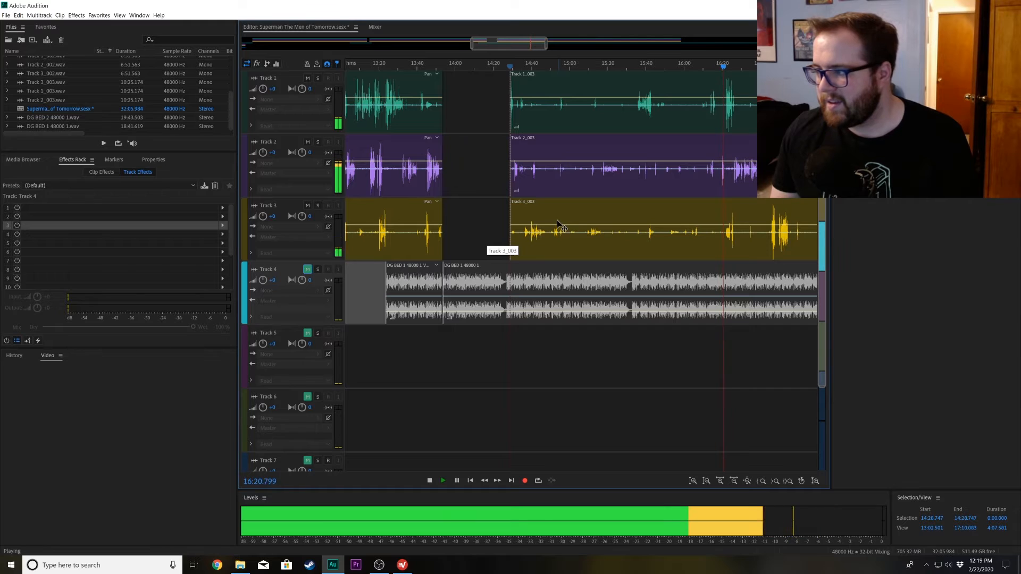
pyautogui.press('space')
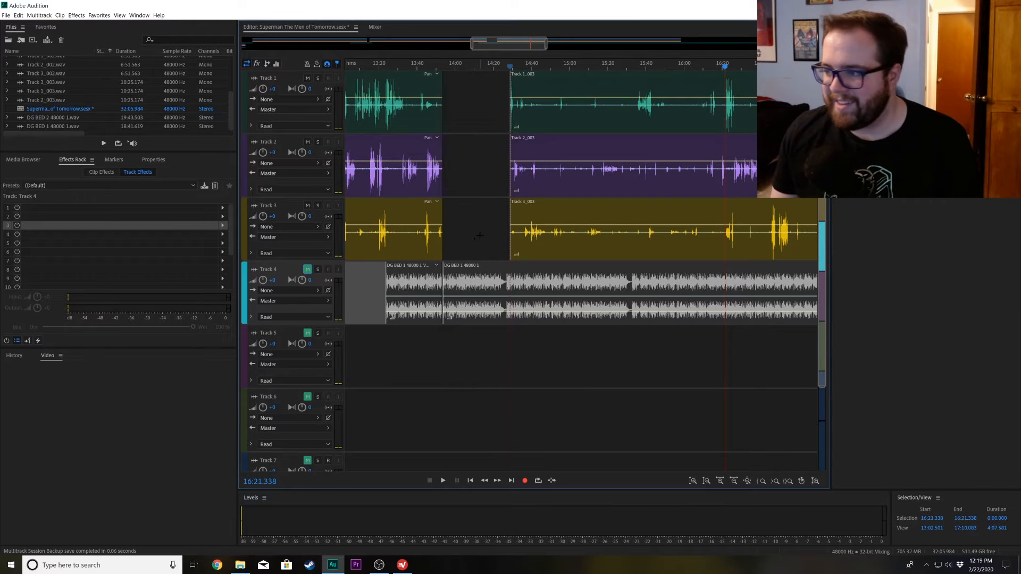
# - Split the _003 clips on Tracks 1 to 3 at about 16:19.3 and move the leading pieces to Tracks 5 to 7 near the session start
pyautogui.click(721, 68)
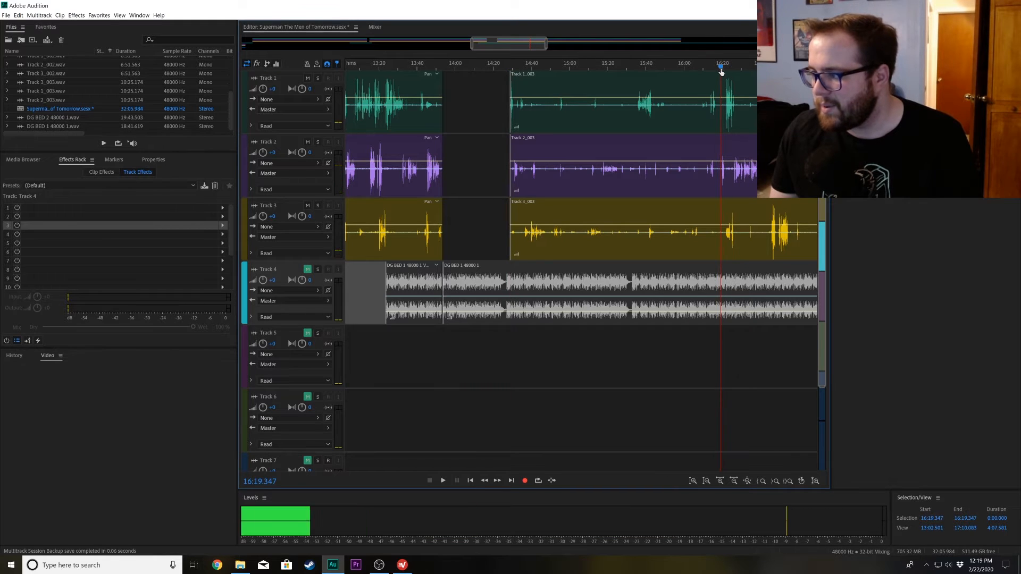
pyautogui.click(721, 118)
pyautogui.press('v')
pyautogui.moveTo(506, 97); pyautogui.dragTo(578, 232)
pyautogui.moveTo(567, 129); pyautogui.dragTo(435, 376)
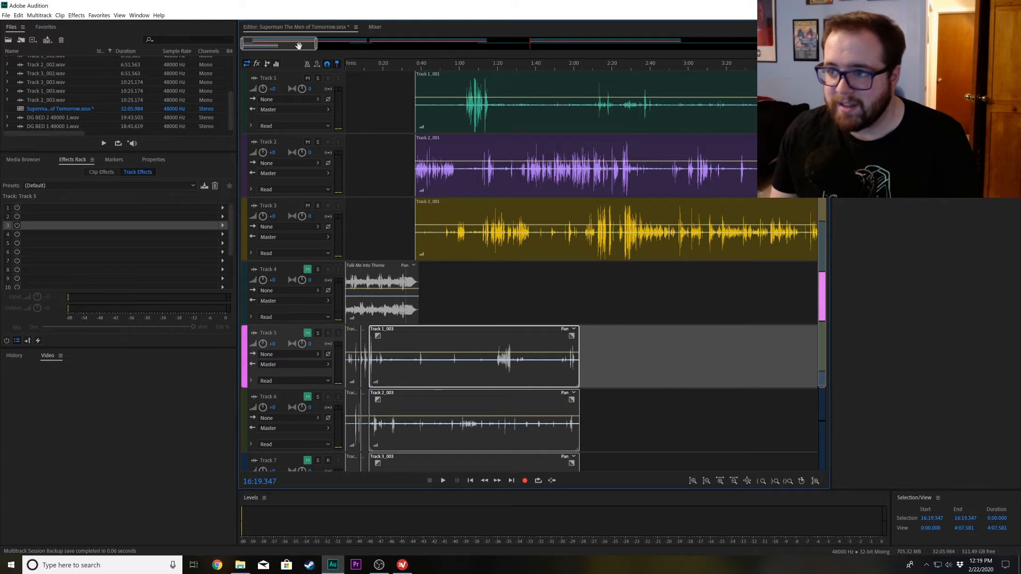
# - Move the remaining _003 clips on Tracks 1 to 3 earlier so they start at about 14:17
pyautogui.moveTo(299, 46); pyautogui.dragTo(538, 52)
pyautogui.moveTo(571, 225); pyautogui.dragTo(634, 113)
pyautogui.moveTo(678, 126); pyautogui.dragTo(809, 127)
pyautogui.moveTo(475, 42); pyautogui.dragTo(504, 47)
# - Unmute Track 4 and fade up the second DG BED 1 clip's volume from about 13:53.6 to 13:55 during playback from 13:51.4
pyautogui.click(561, 315)
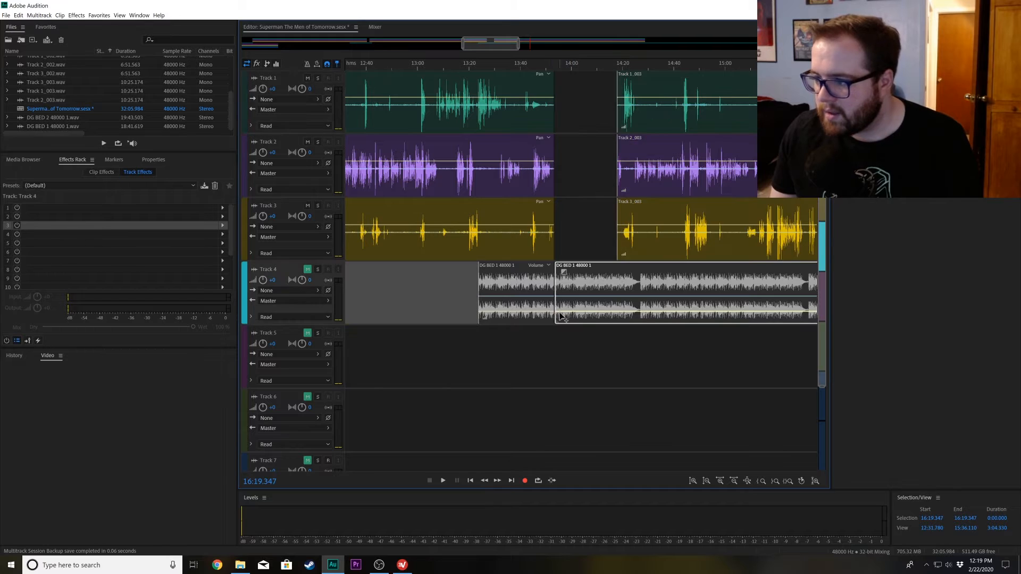
pyautogui.scroll(5, 558, 318)
pyautogui.click(502, 68)
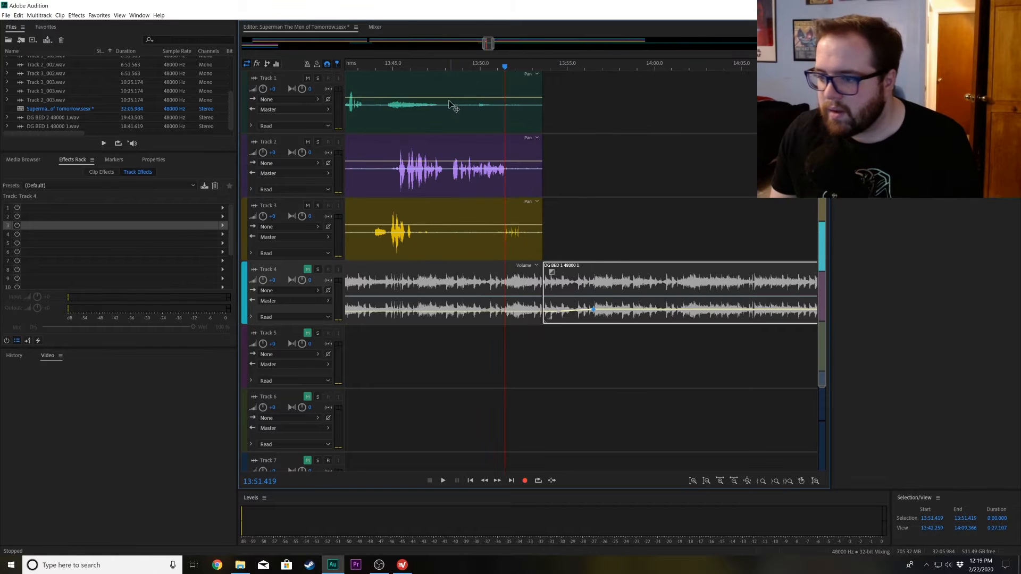
pyautogui.click(307, 270)
pyautogui.press('space')
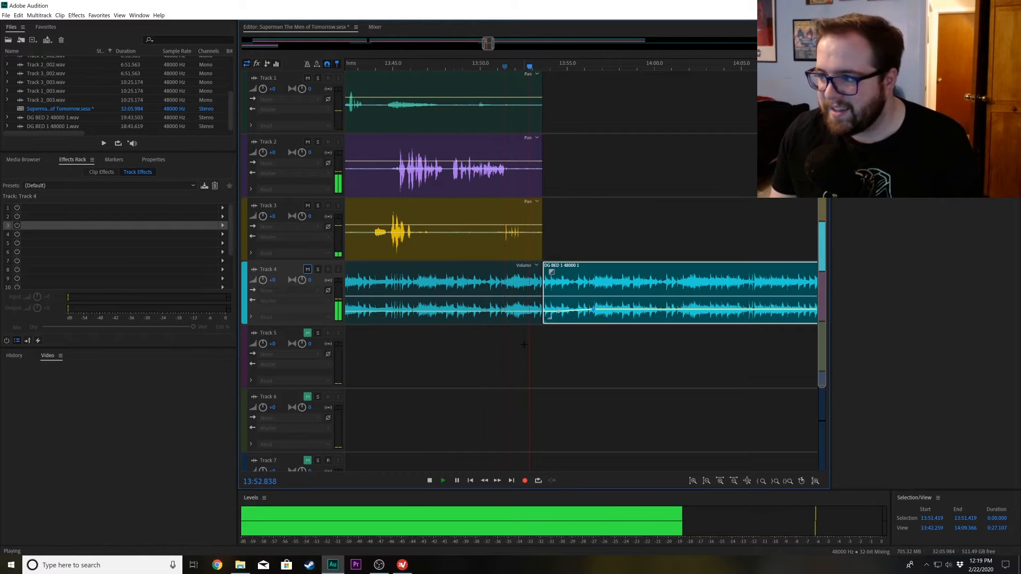
pyautogui.moveTo(573, 312)
pyautogui.mouseDown()
pyautogui.moveTo(548, 315)
pyautogui.moveTo(590, 310)
pyautogui.moveTo(573, 312)
pyautogui.mouseUp()
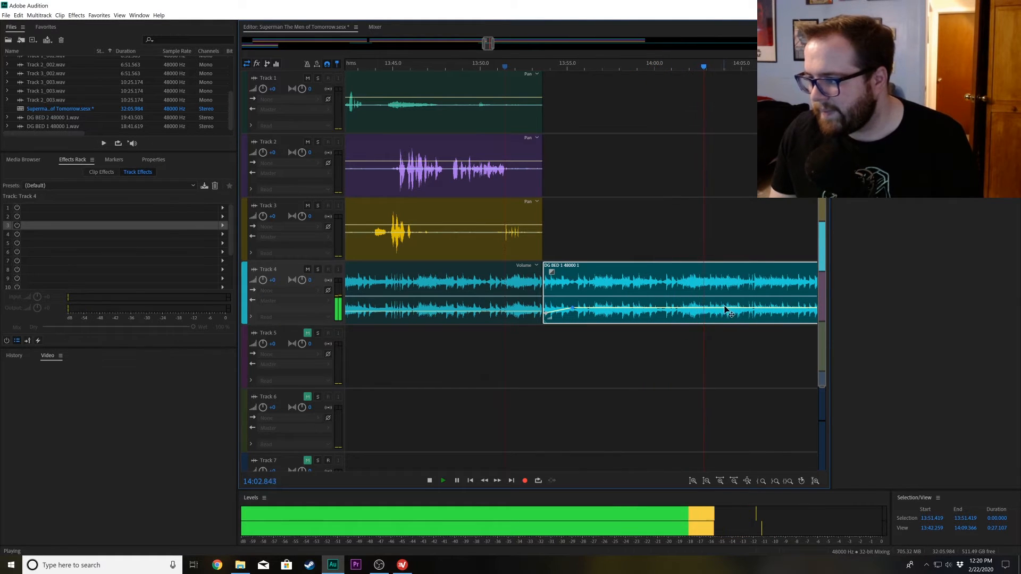
# - Fade the second DG BED 1 clip's volume down to silence from about 14:03.5 to 14:06.7
pyautogui.press('space')
pyautogui.moveTo(729, 310); pyautogui.dragTo(771, 322)
pyautogui.press('space')
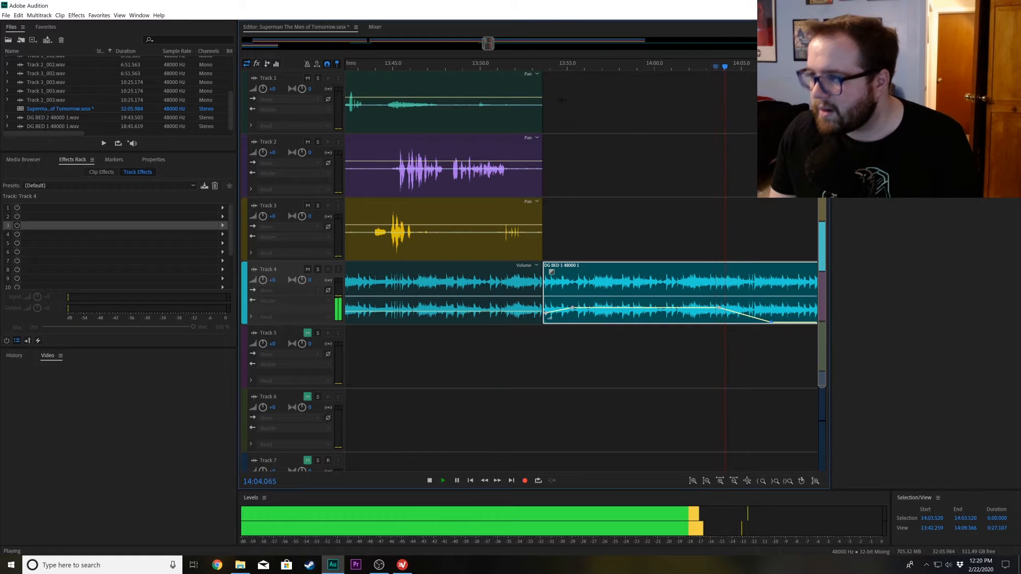
# - Move the _003 clips on Tracks 1 to 3 to start at about 14:03.6 where the music fades, and play the transition
pyautogui.scroll(-4, 575, 229)
pyautogui.press('space')
pyautogui.moveTo(576, 229); pyautogui.dragTo(556, 126)
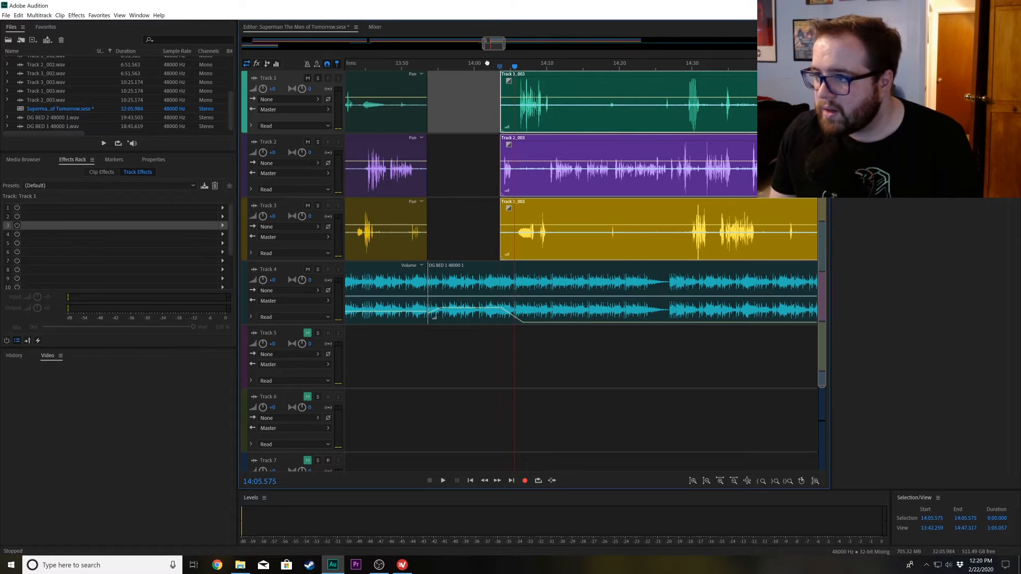
pyautogui.press('space')
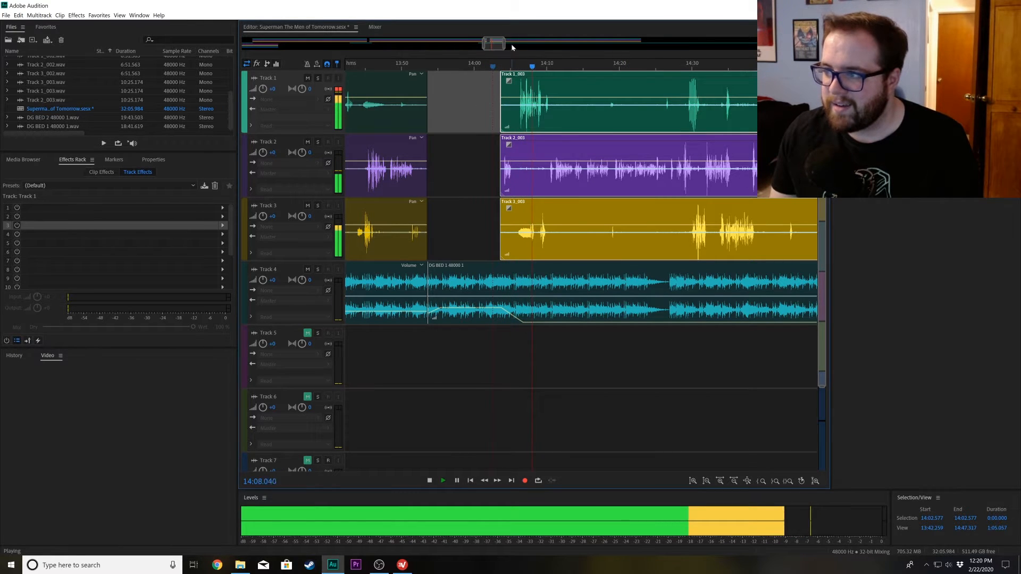
pyautogui.moveTo(504, 45); pyautogui.dragTo(519, 47)
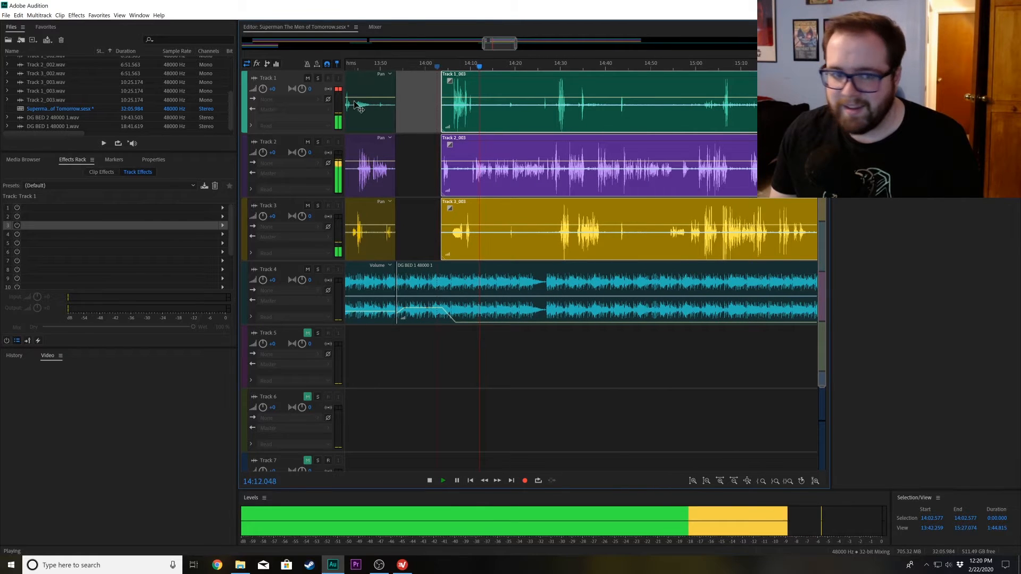
pyautogui.press('space')
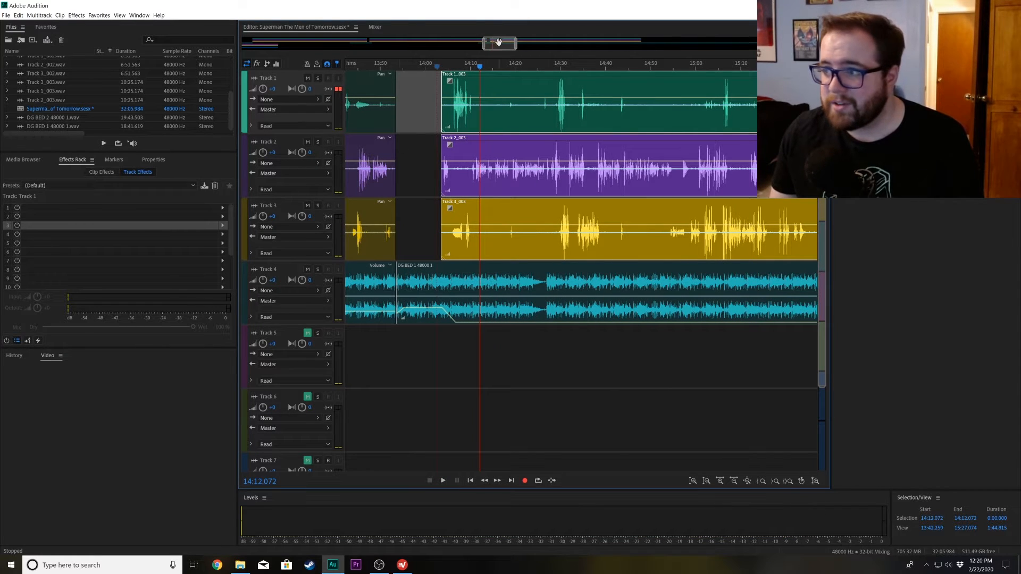
# - Split the DG BED 1 clip on Track 4 just after its fade-out at about 14:08 and delete the remainder
pyautogui.moveTo(485, 47); pyautogui.dragTo(472, 46)
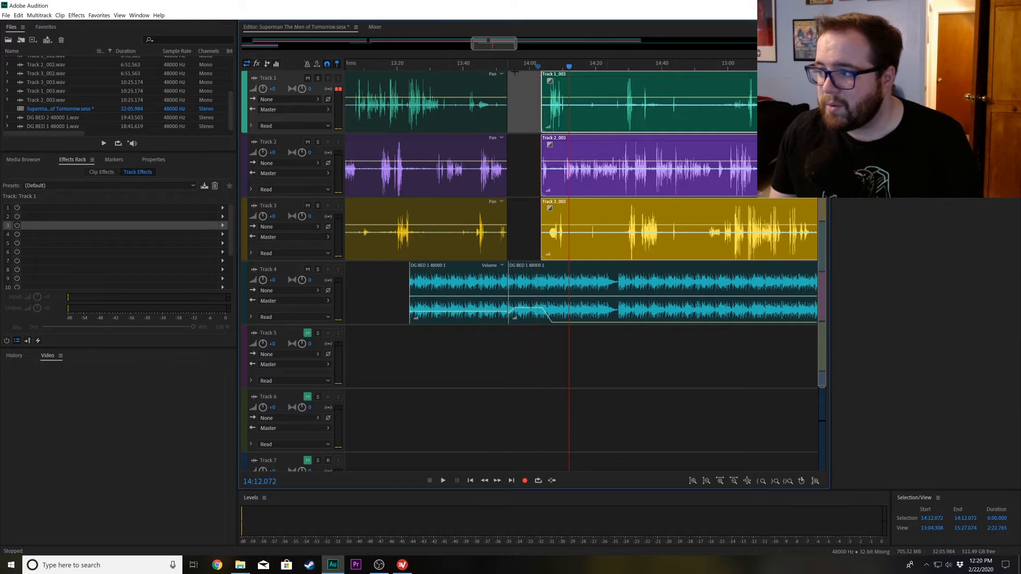
pyautogui.click(556, 312)
pyautogui.press('v')
pyautogui.moveTo(587, 325); pyautogui.dragTo(587, 303)
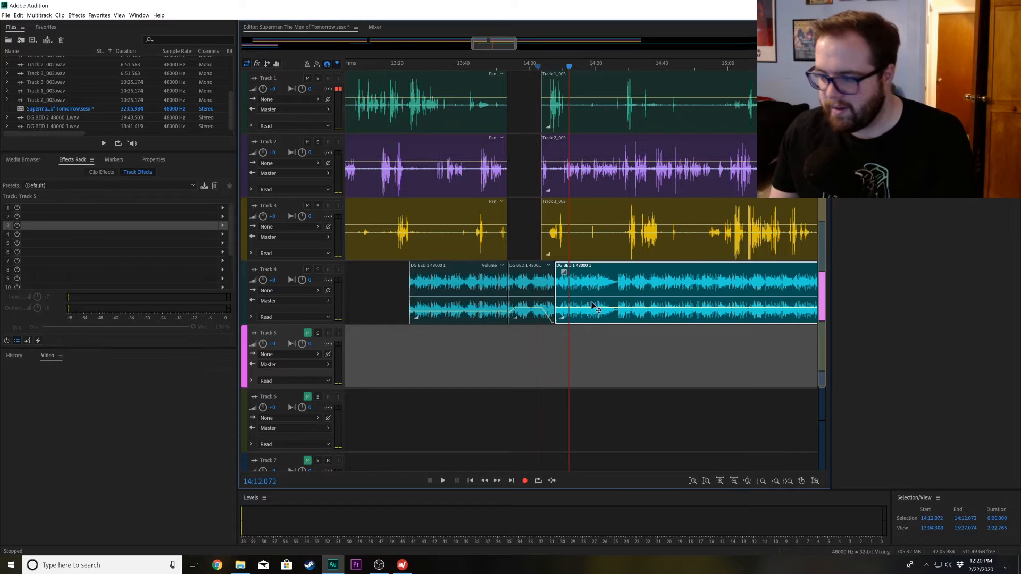
pyautogui.press('Delete')
pyautogui.press('space')
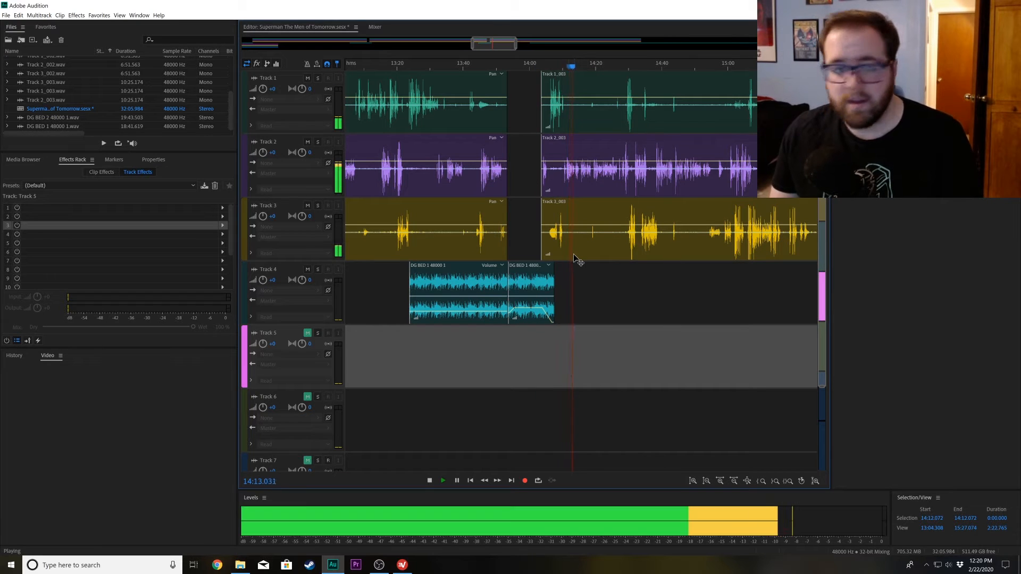
pyautogui.press('space')
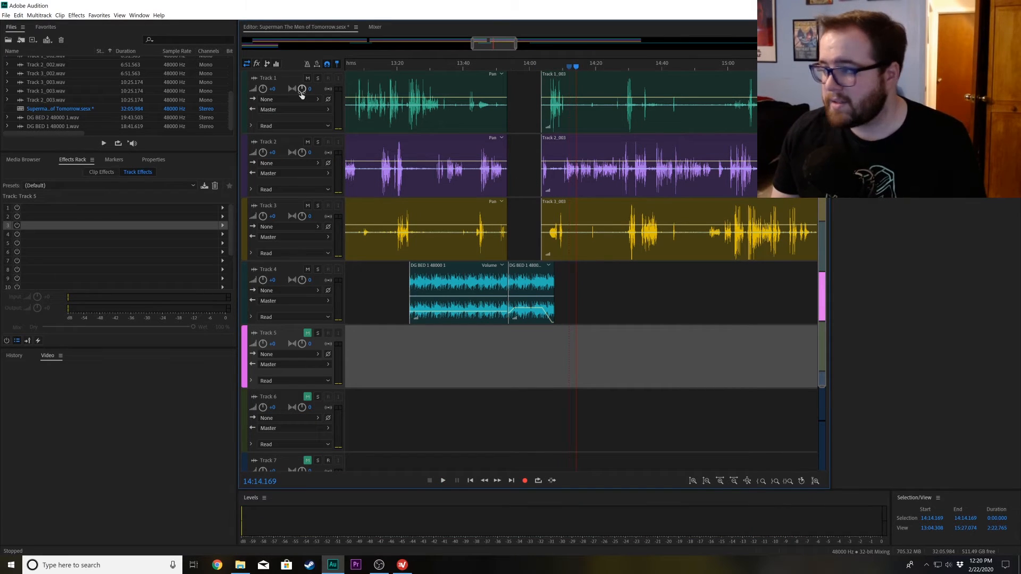
# - Listen to the dialogue after the music bed up to about 15:34
pyautogui.moveTo(500, 45); pyautogui.dragTo(506, 45)
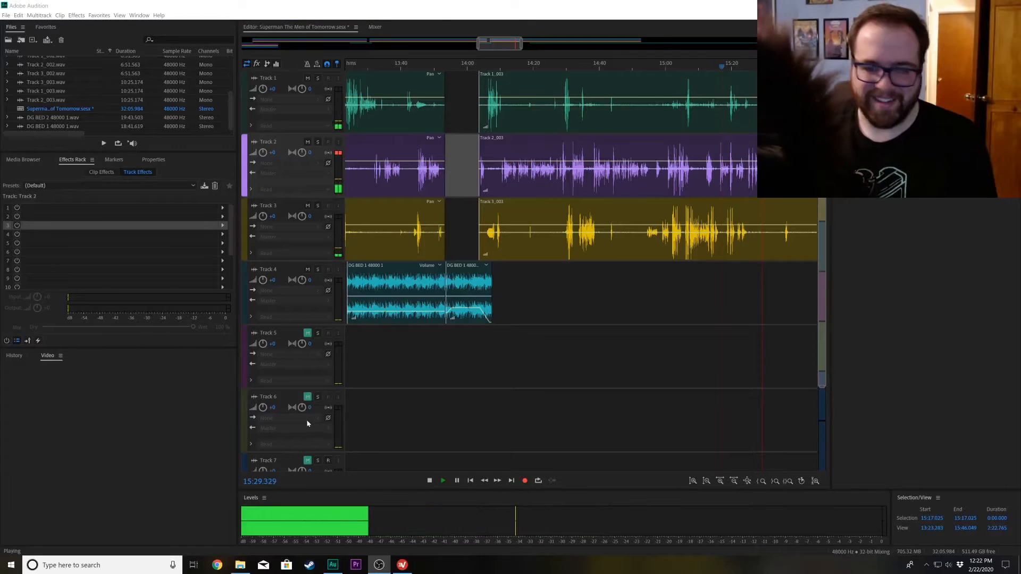
pyautogui.press('space')
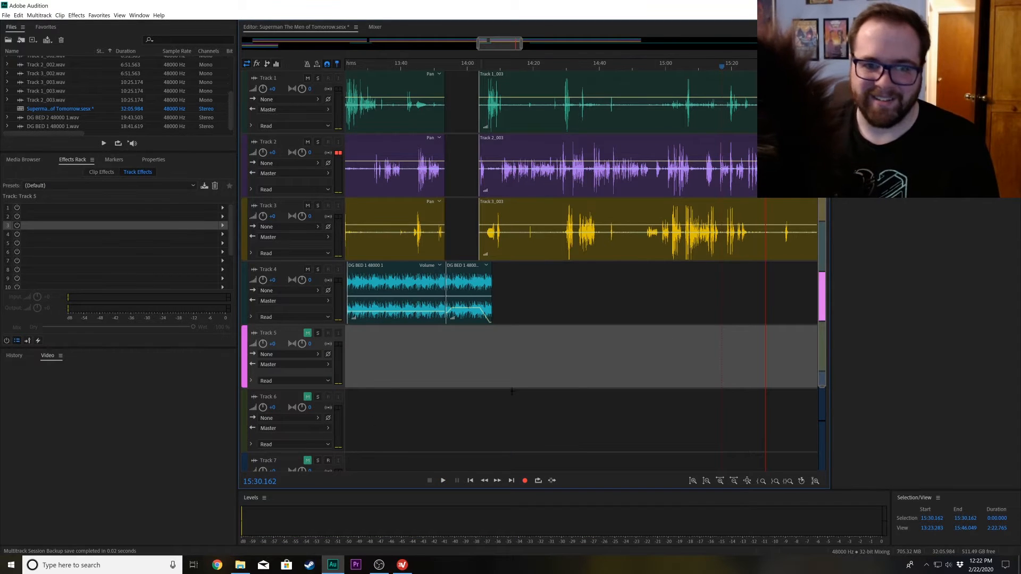
pyautogui.click(699, 66)
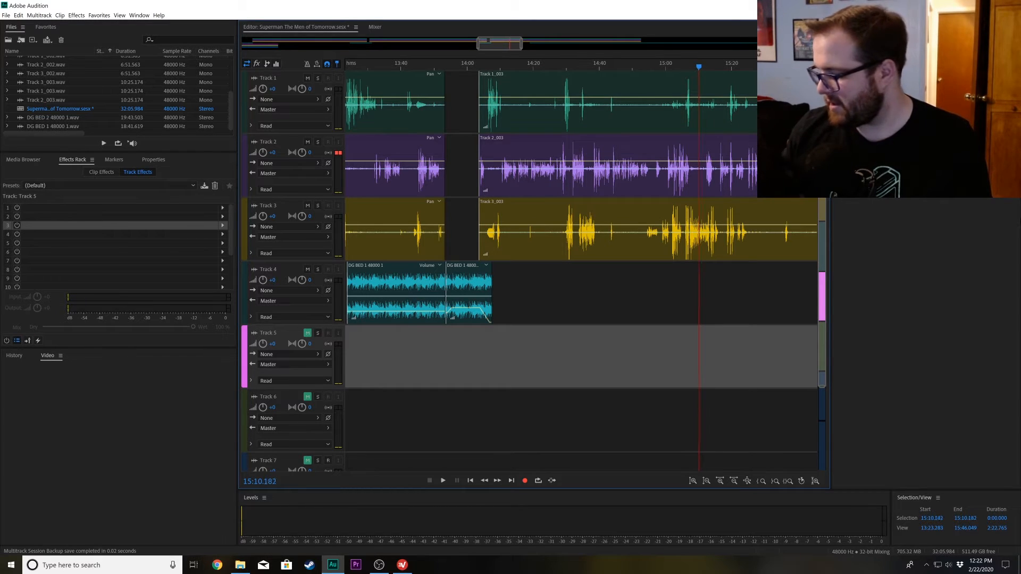
pyautogui.press('l')
pyautogui.press('k')
pyautogui.press('Down')
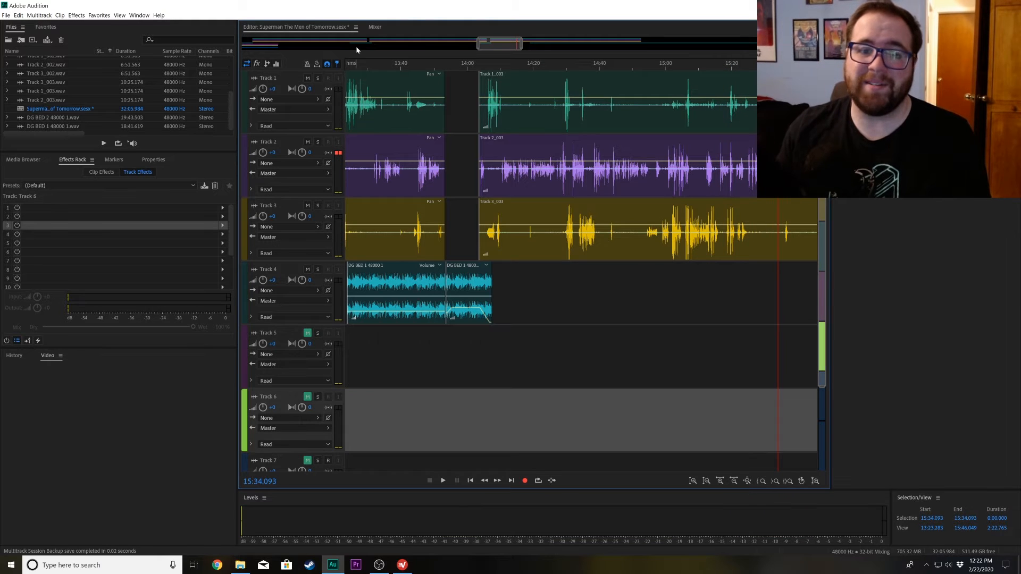
pyautogui.press('Down')
pyautogui.press('Down')
pyautogui.press('Up')
pyautogui.press('Up')
pyautogui.press('Up')
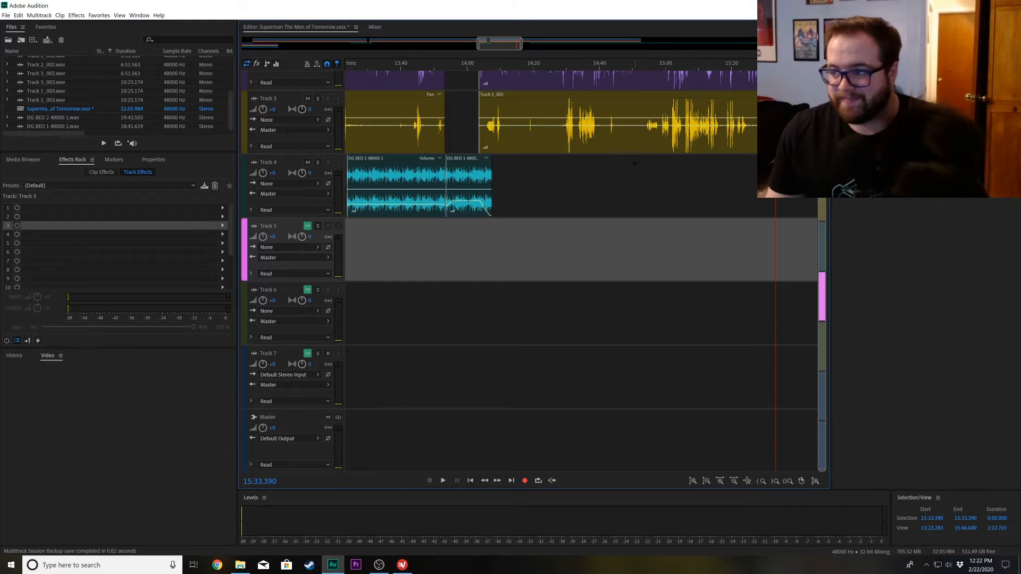
pyautogui.scroll(3, 634, 163)
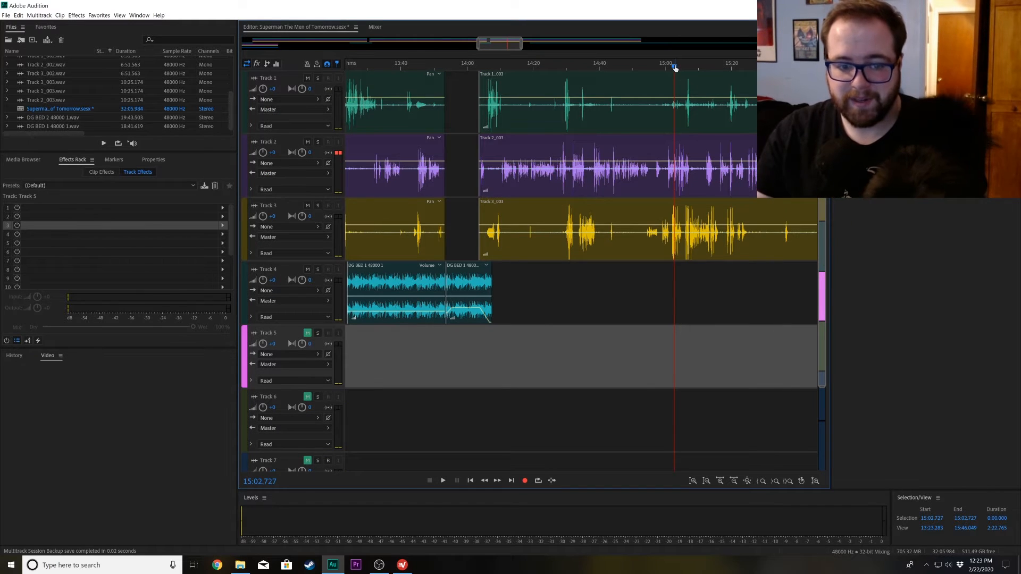
# - Play the dialogue from about 15:02.7 and replay the overlapping voices around 15:19 to 15:20.5
pyautogui.press('space')
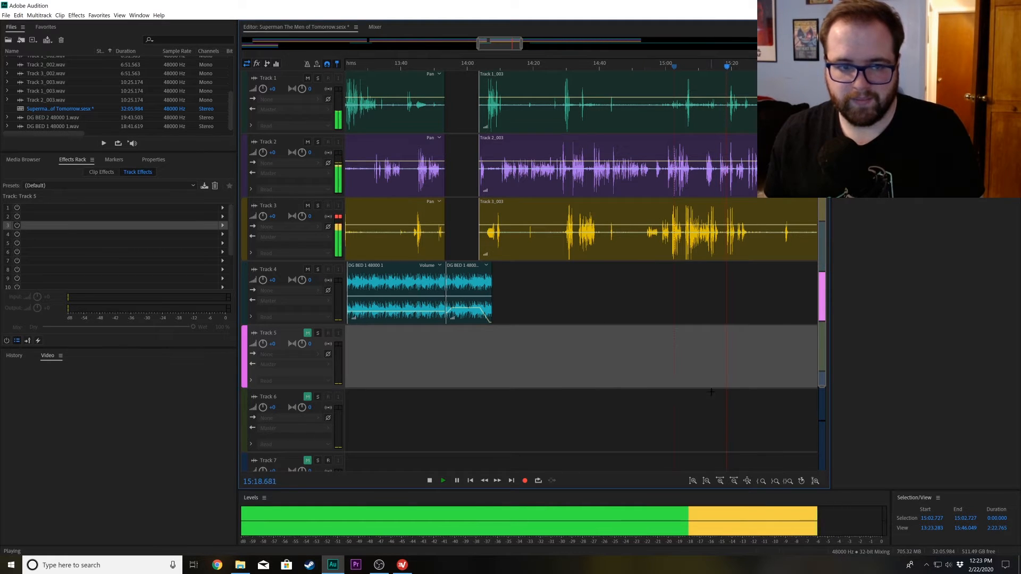
pyautogui.press('space')
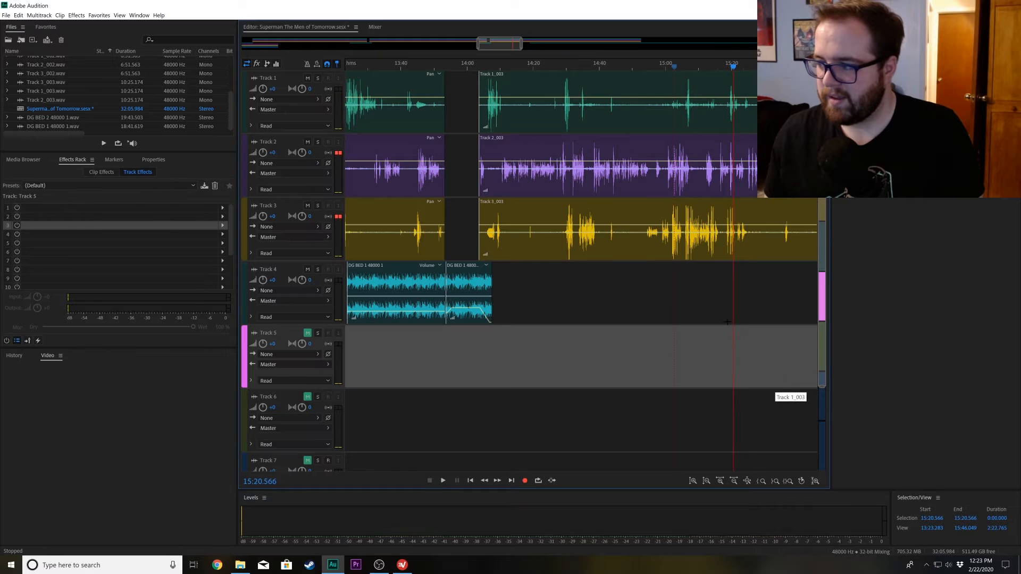
pyautogui.scroll(4, 739, 326)
pyautogui.scroll(2, 739, 326)
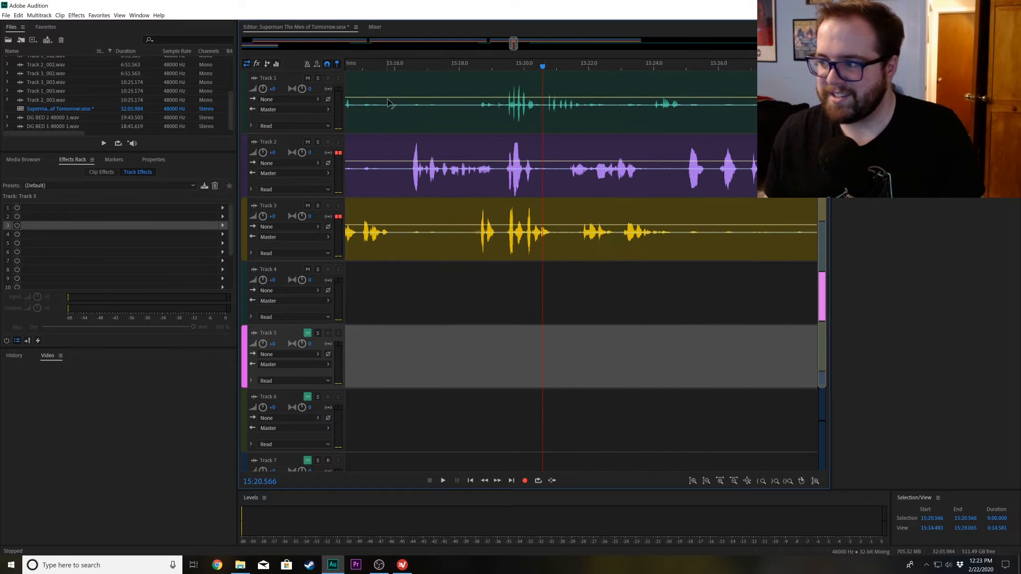
pyautogui.click(517, 65)
pyautogui.press('space')
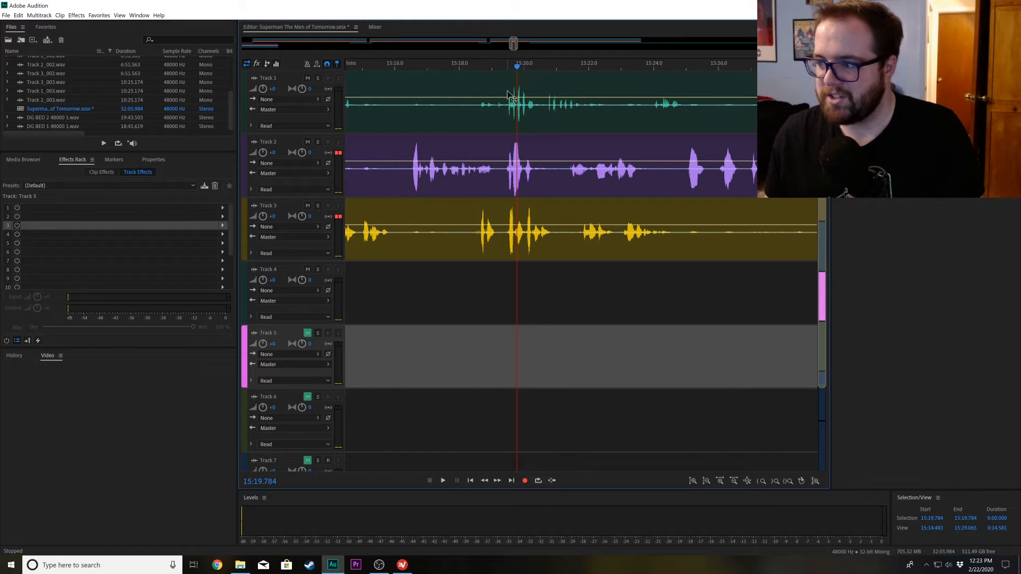
pyautogui.press('space')
pyautogui.press('space')
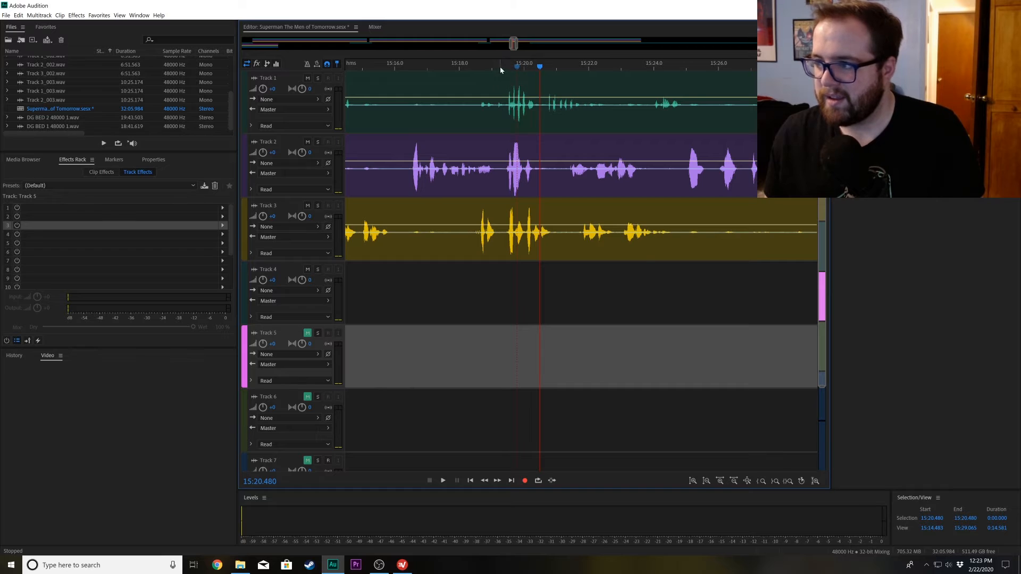
pyautogui.press('space')
pyautogui.press('space')
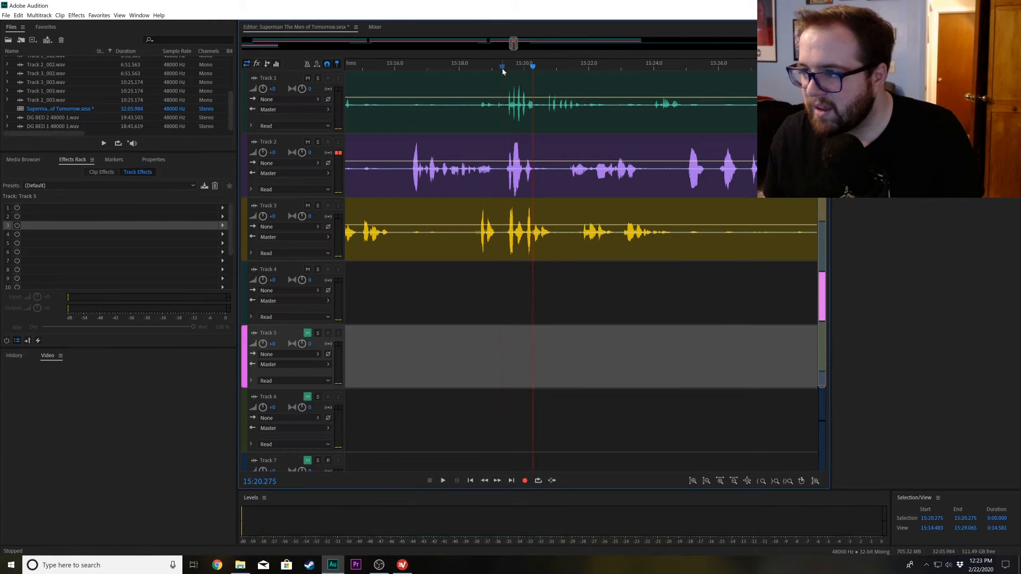
pyautogui.press('space')
pyautogui.press('space')
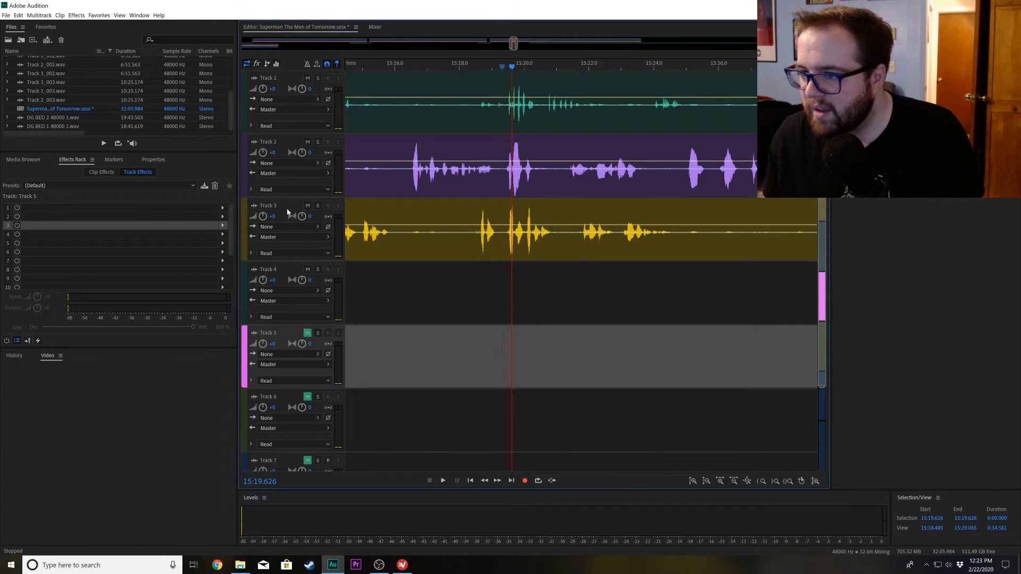
# - Solo Track 3 to listen to its voice from about 15:19.2 to 15:20.9, and turn the solo off again
pyautogui.click(318, 206)
pyautogui.click(499, 67)
pyautogui.press('space')
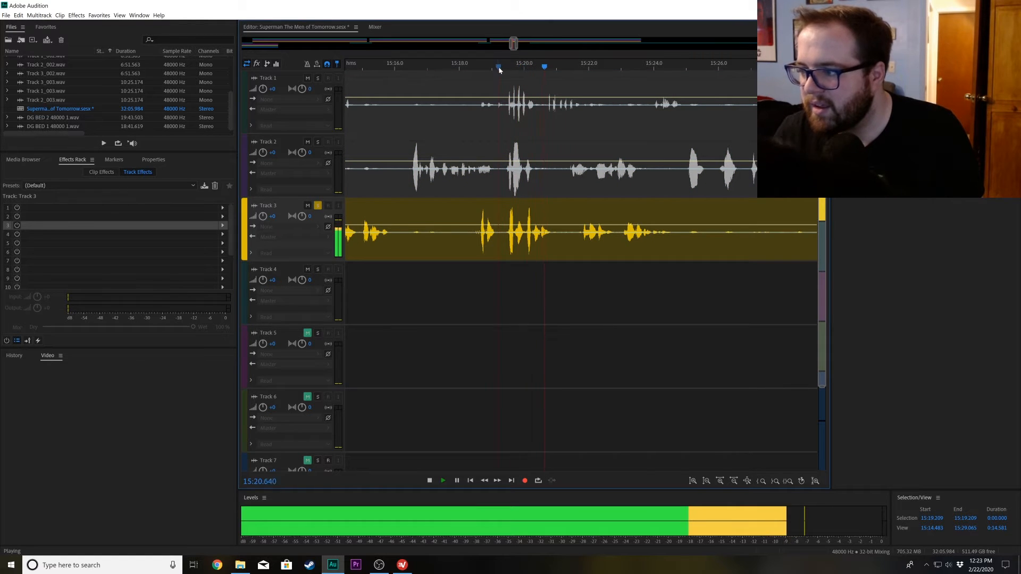
pyautogui.press('space')
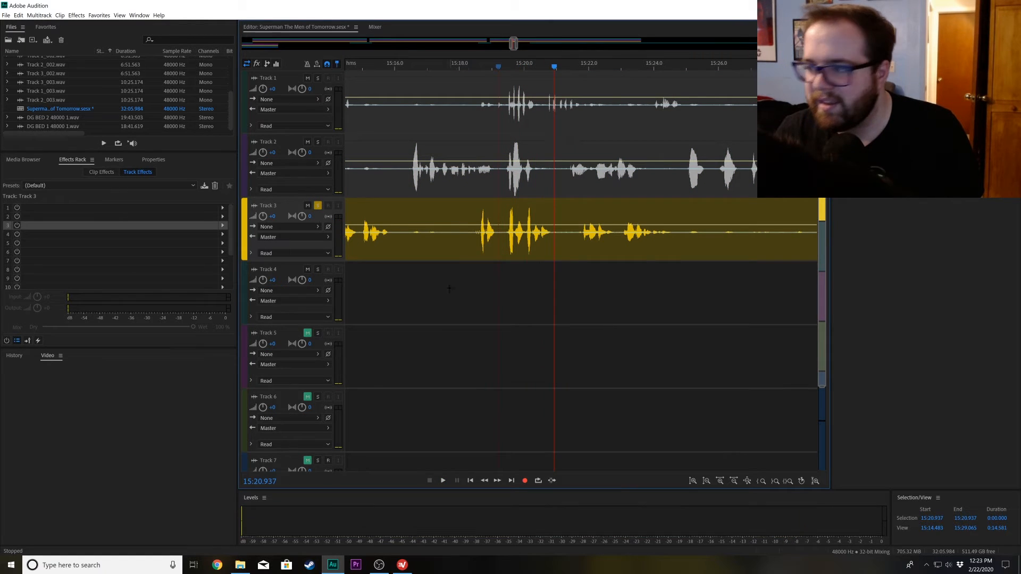
pyautogui.click(318, 206)
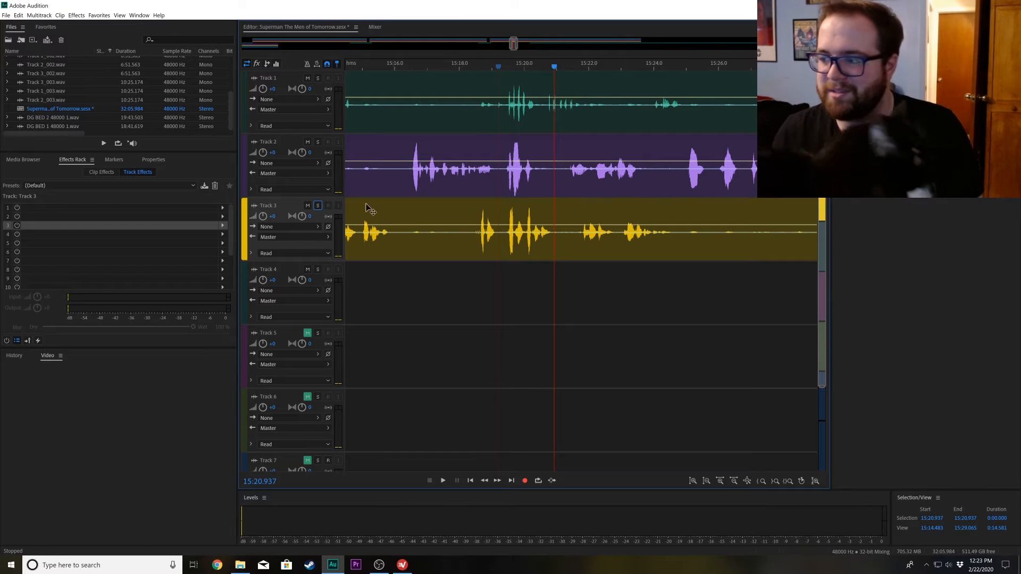
# - Try to split the Track 3 clip at the overlapping voices around 15:19.5
pyautogui.click(509, 236)
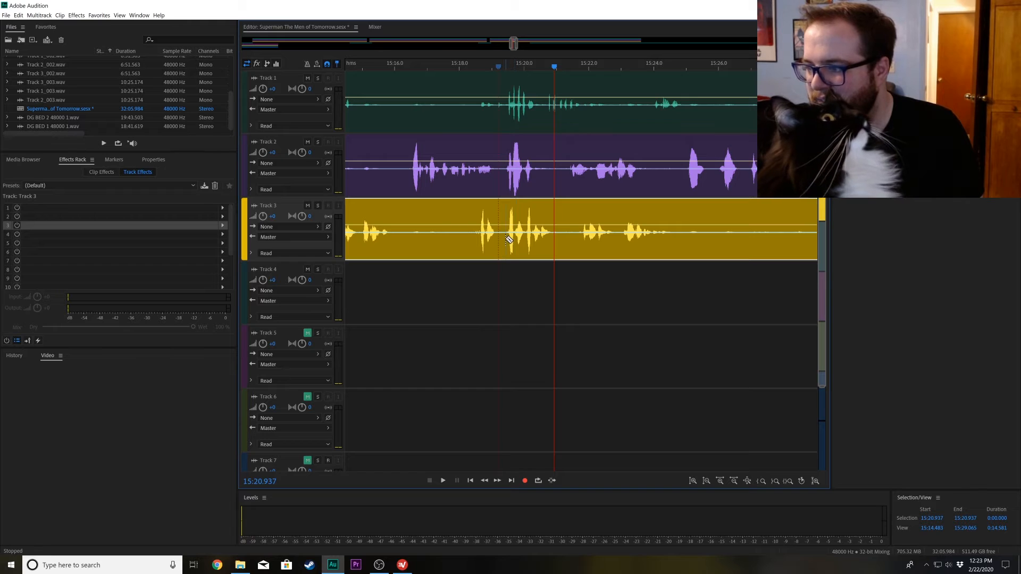
pyautogui.click(509, 238)
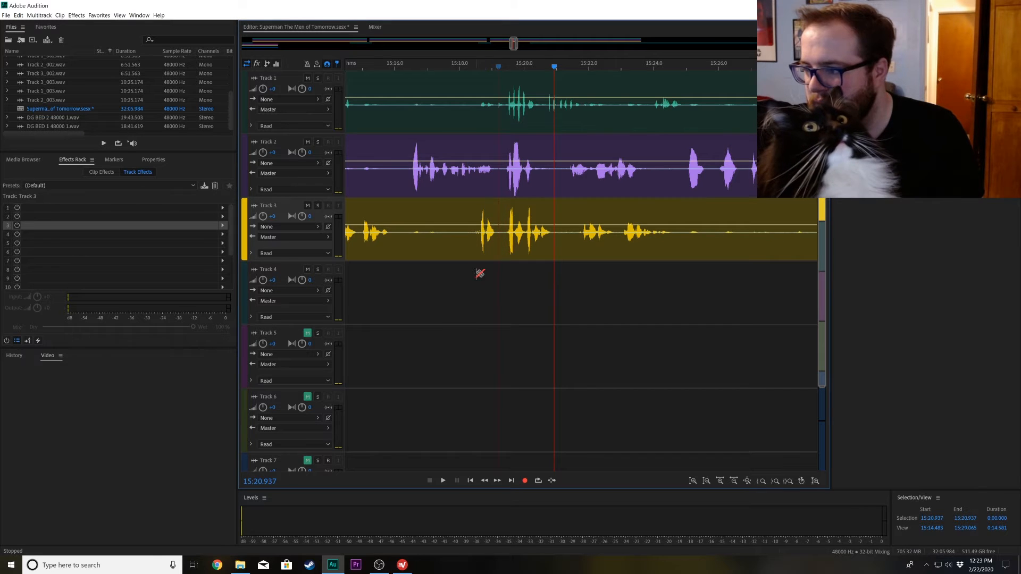
pyautogui.click(507, 221)
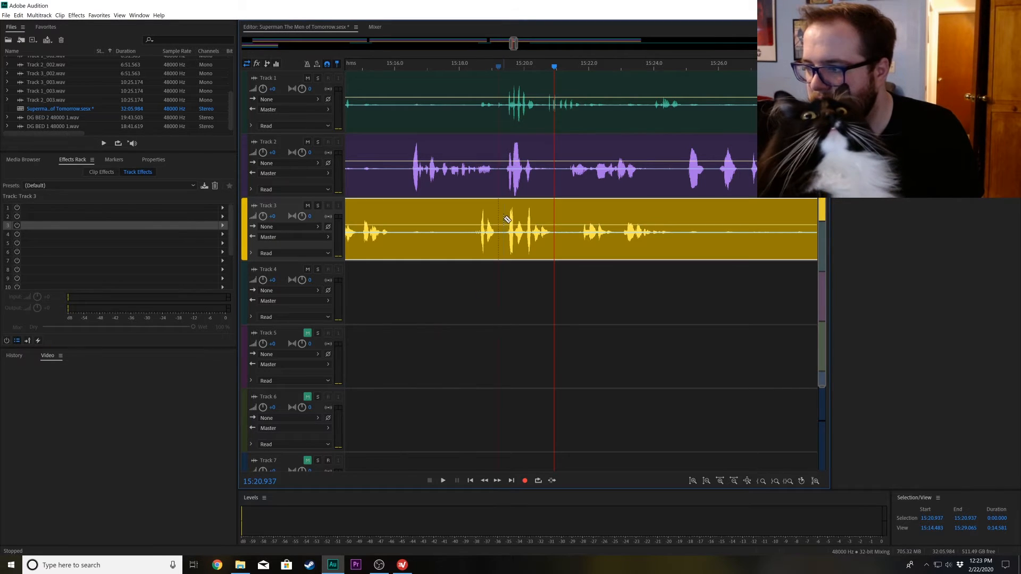
pyautogui.click(523, 326)
pyautogui.click(498, 305)
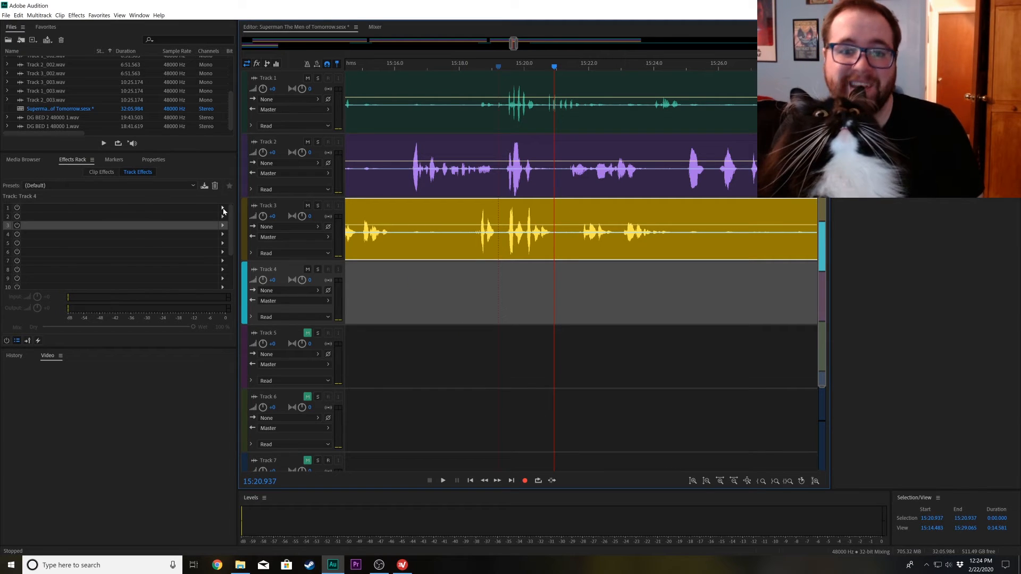
pyautogui.moveTo(224, 214); pyautogui.dragTo(395, 300)
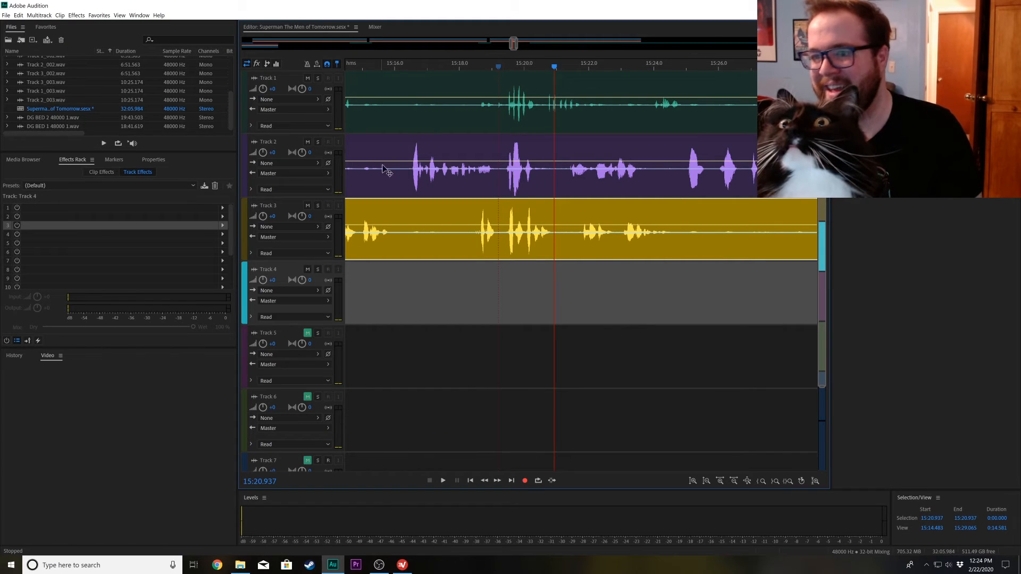
# - Save the multitrack session
pyautogui.click(5, 14)
pyautogui.click(22, 107)
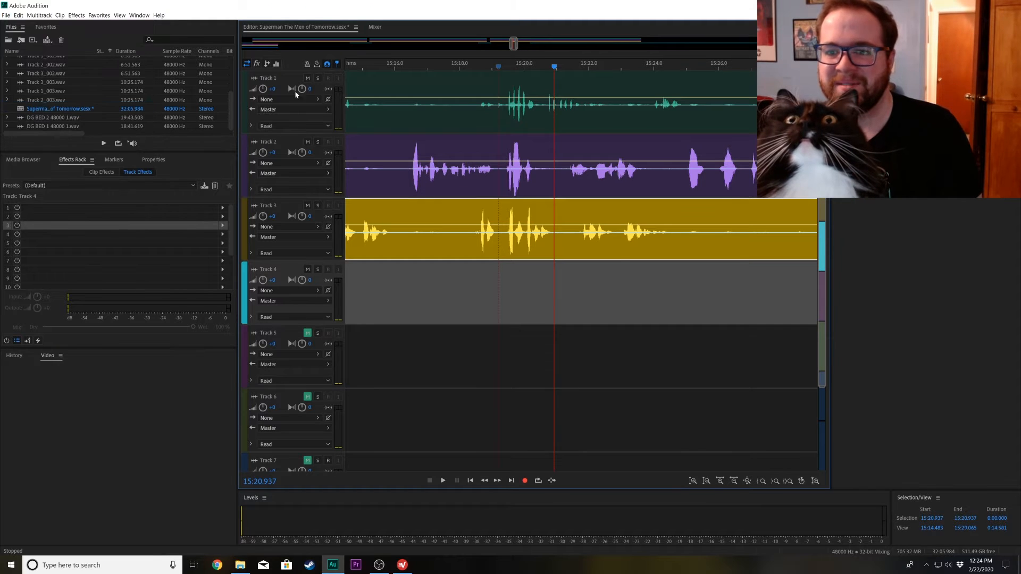
pyautogui.click(557, 301)
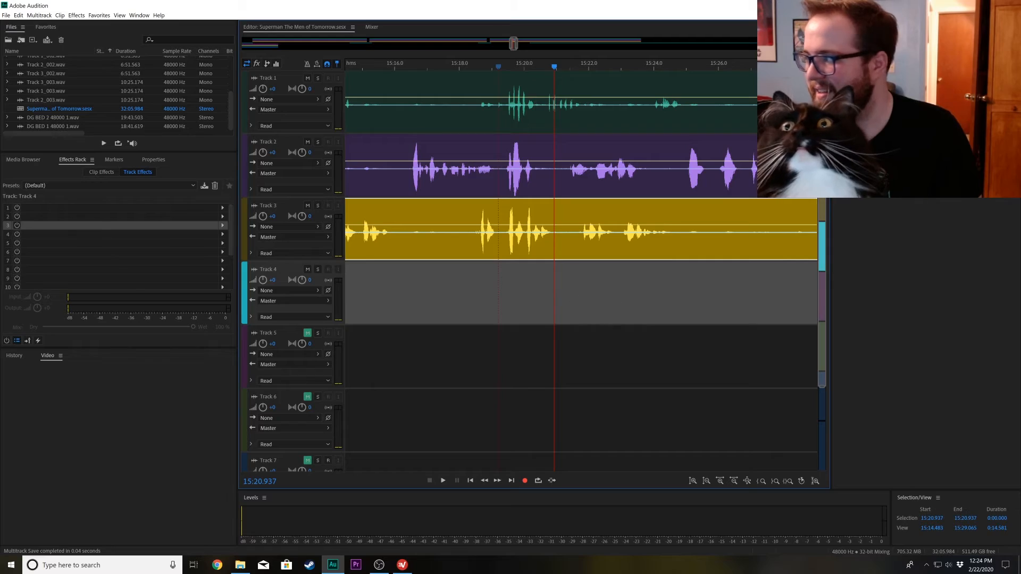
# - Relaunch the program and reopen the recent session Superman The Men of Tomorrow.sesx
pyautogui.press('super+d')
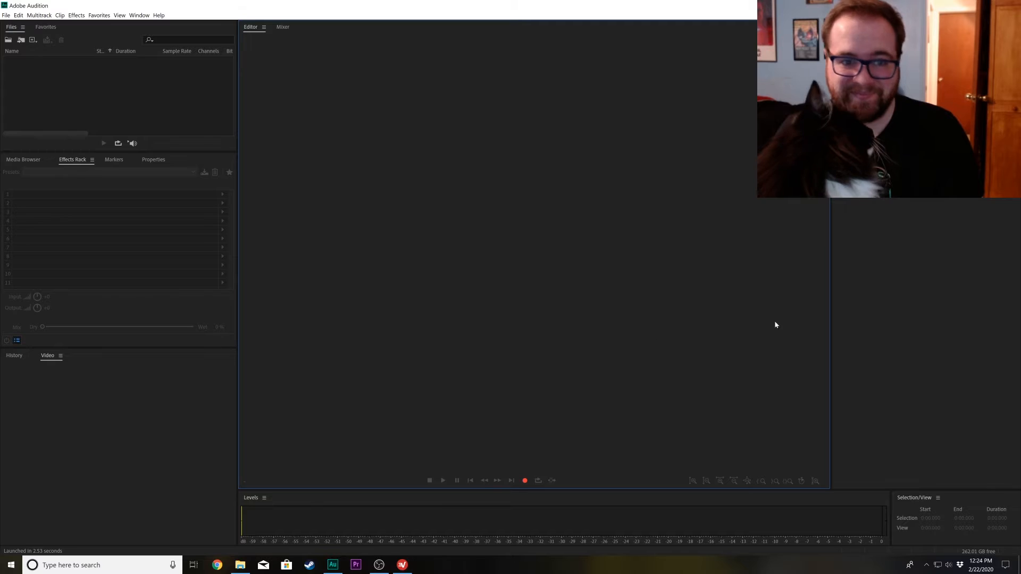
pyautogui.click(6, 16)
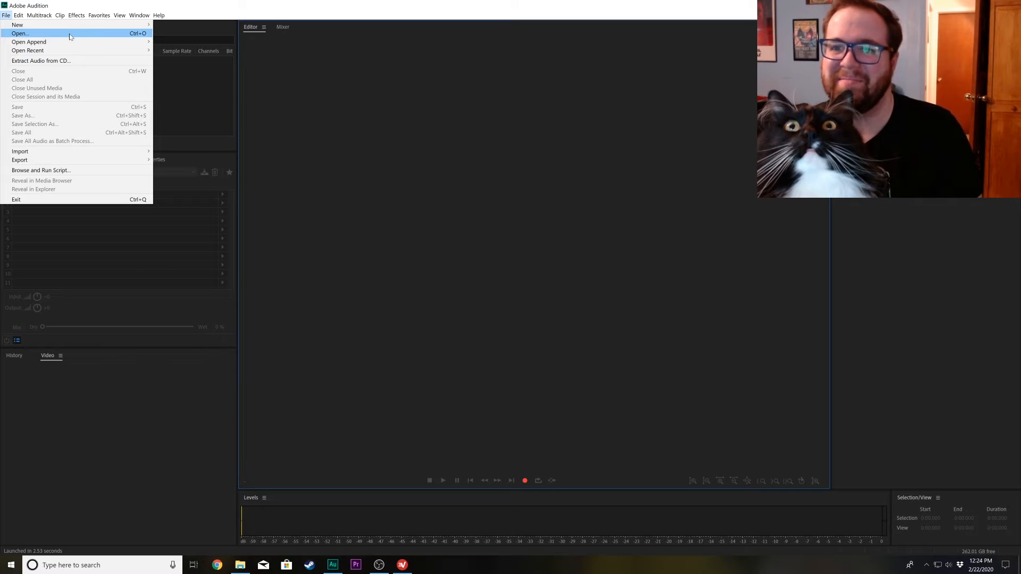
pyautogui.moveTo(91, 51)
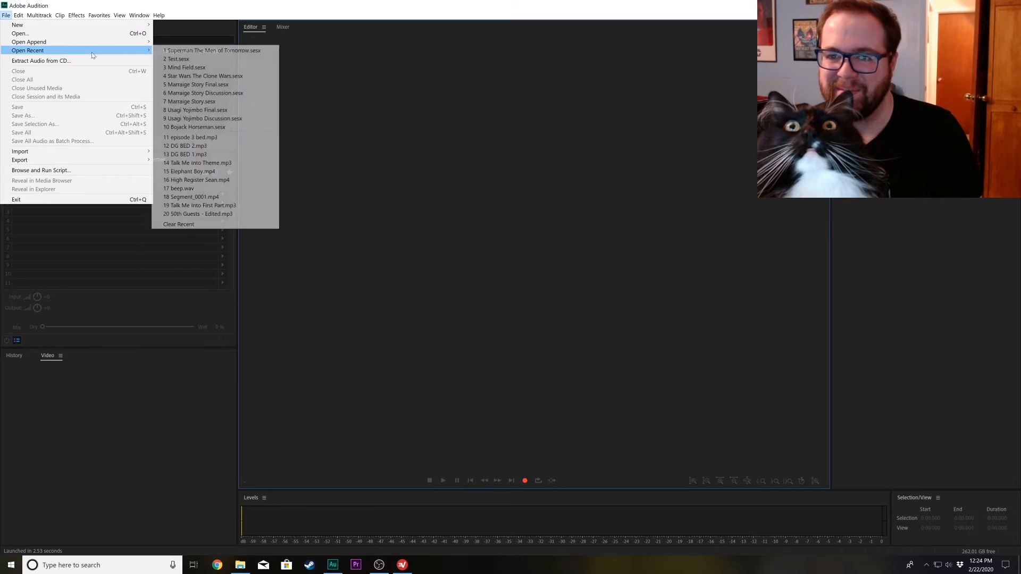
pyautogui.click(197, 50)
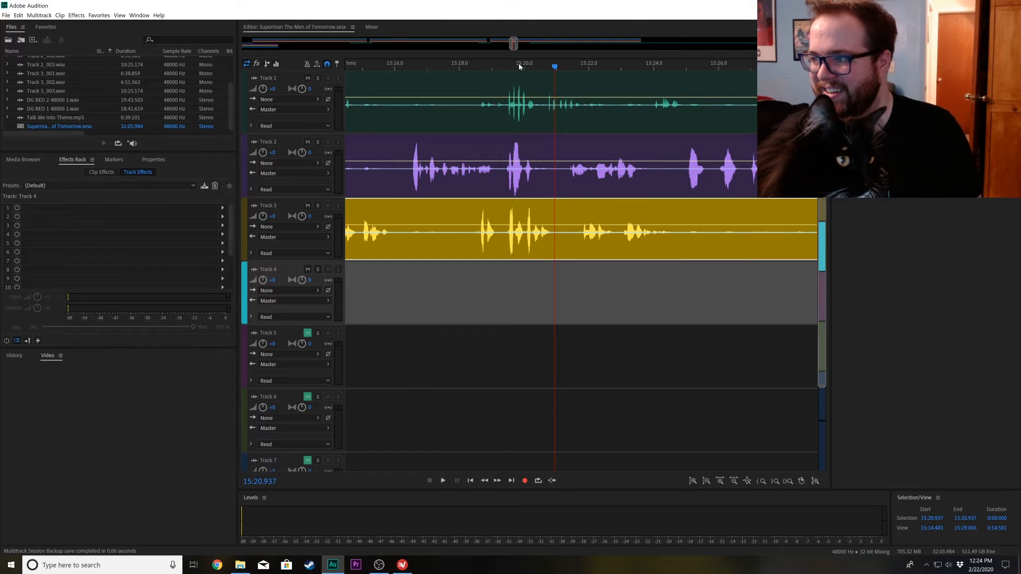
# - Split the clips on Tracks 1 to 3 together at about 15:19.5, 15:19.7, 15:20.0 and 15:20.3
pyautogui.click(508, 167)
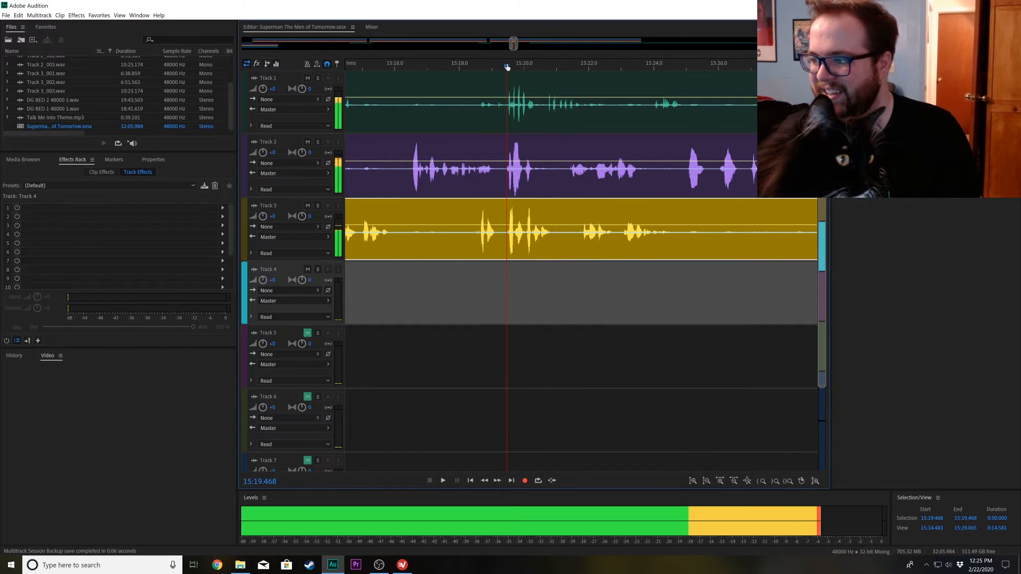
pyautogui.keyDown('shift'); pyautogui.click(510, 217); pyautogui.keyUp('shift')
pyautogui.click(519, 229)
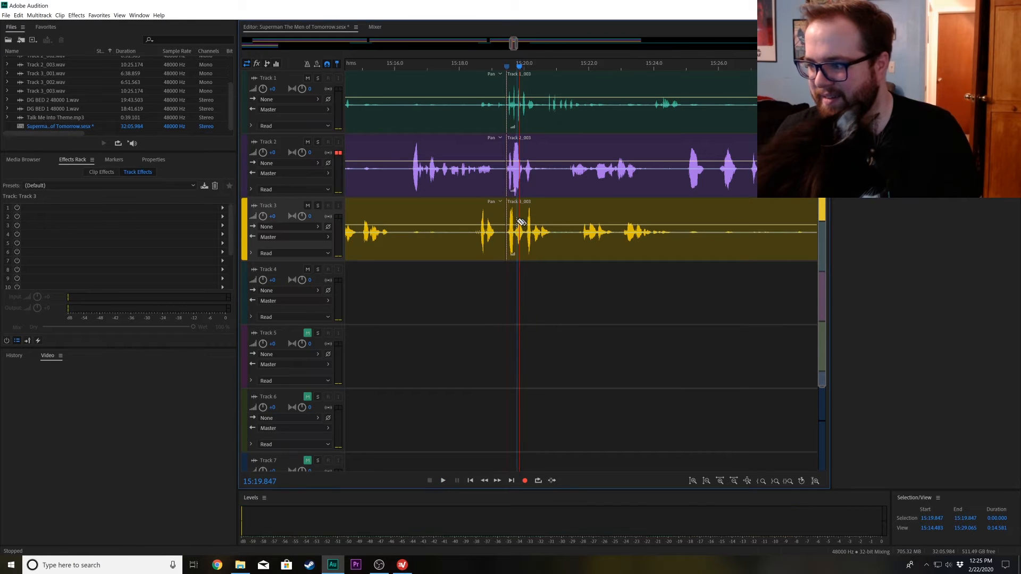
pyautogui.click(514, 214)
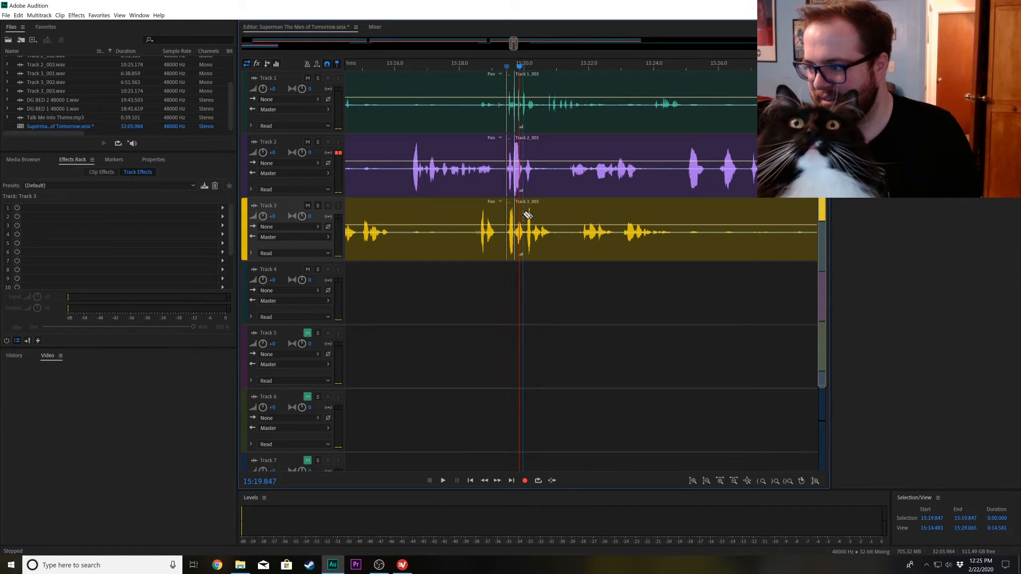
pyautogui.click(525, 213)
pyautogui.click(532, 213)
# - Delete the two short pieces at about 15:19.5–15:19.7 and 15:20.0–15:20.3 from Tracks 1 to 3
pyautogui.moveTo(512, 266); pyautogui.dragTo(514, 109)
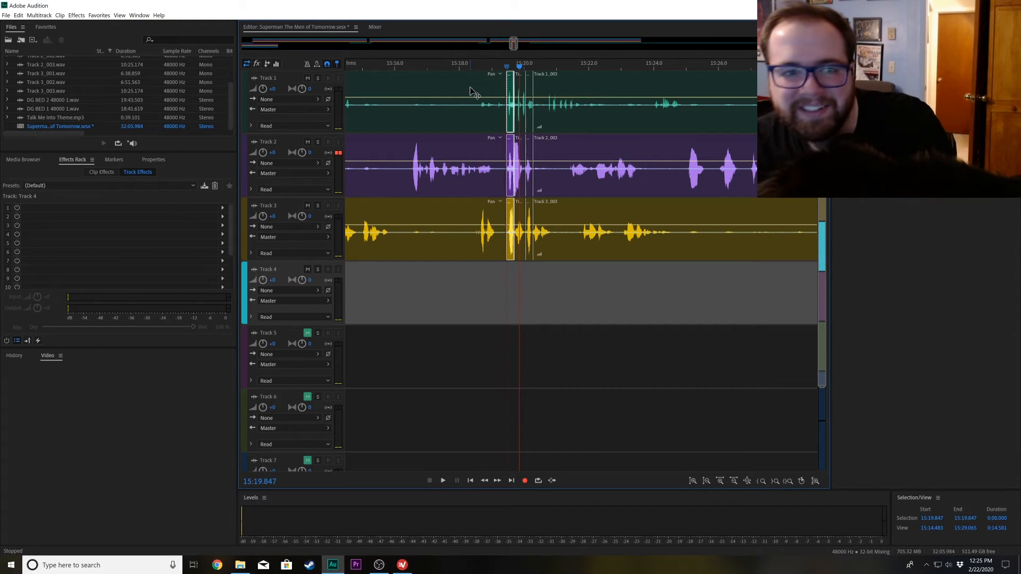
pyautogui.press('Delete')
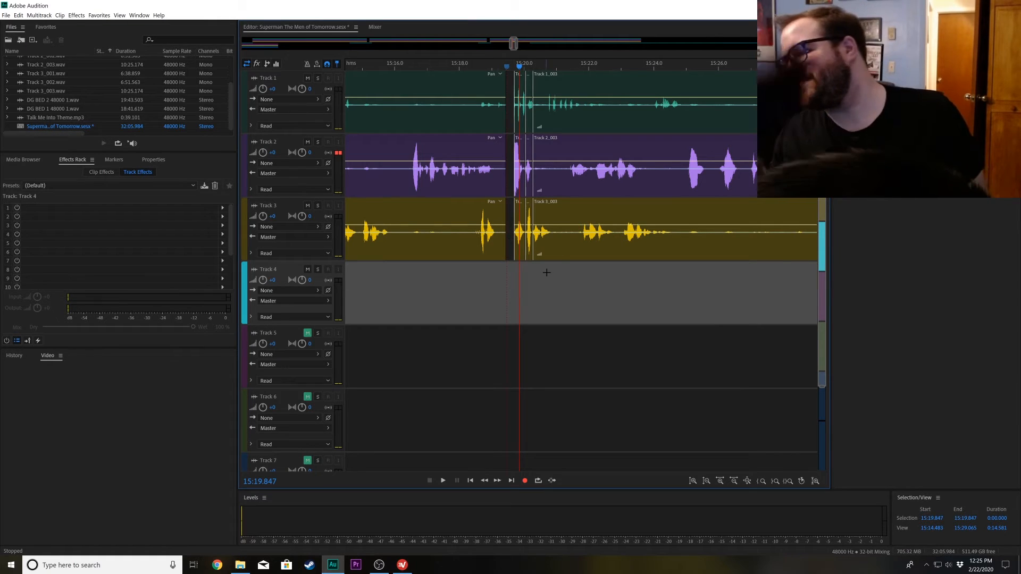
pyautogui.moveTo(530, 275); pyautogui.dragTo(531, 109)
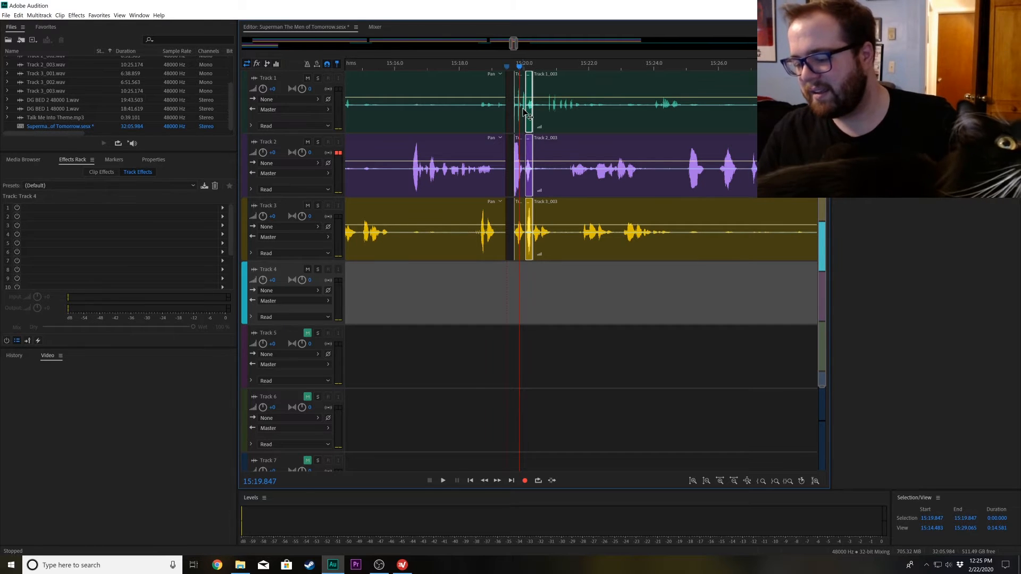
pyautogui.press('Delete')
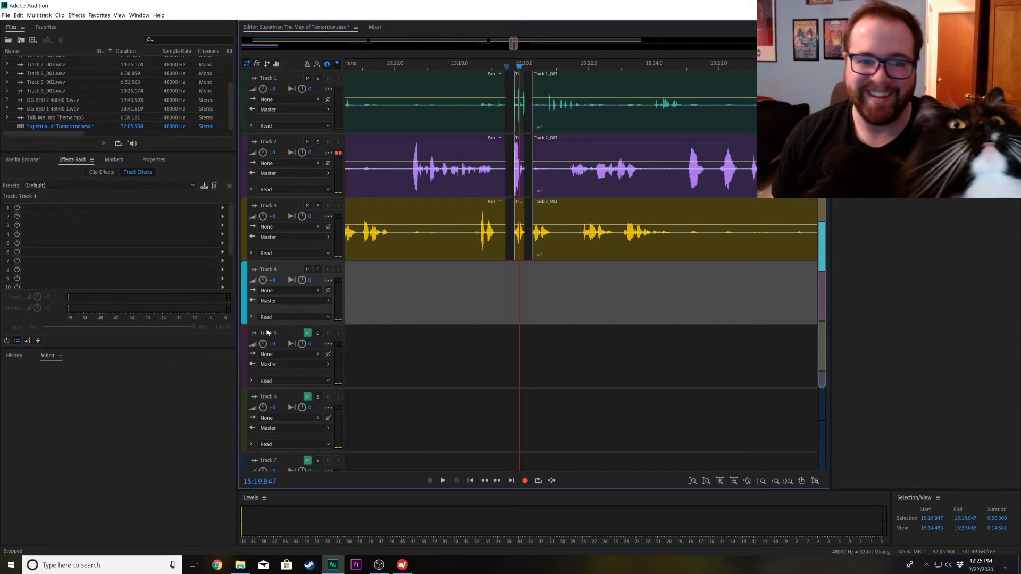
# - Play the dialogue across the cuts from 15:19.8 to about 15:25.4
pyautogui.press('space')
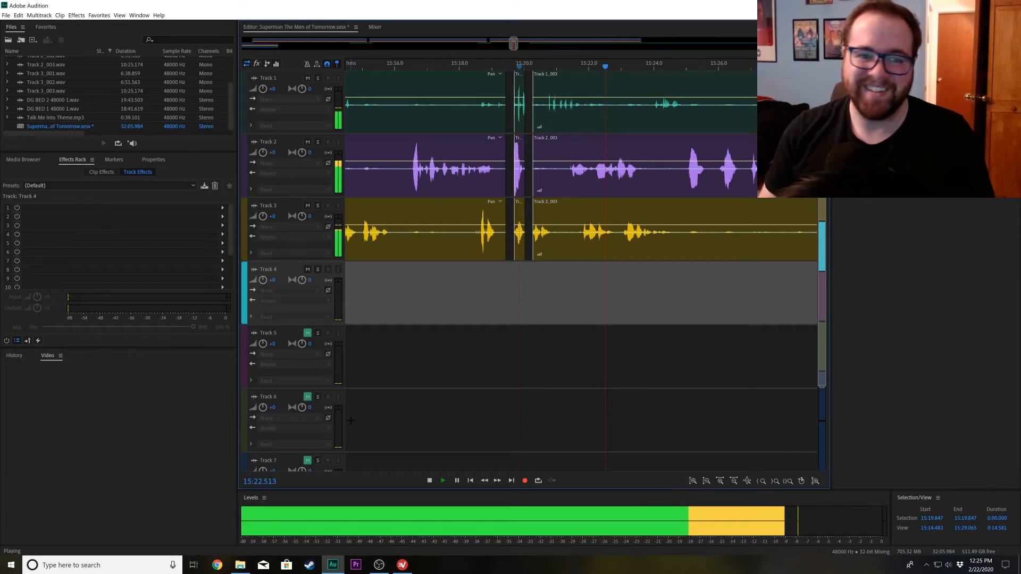
pyautogui.press('space')
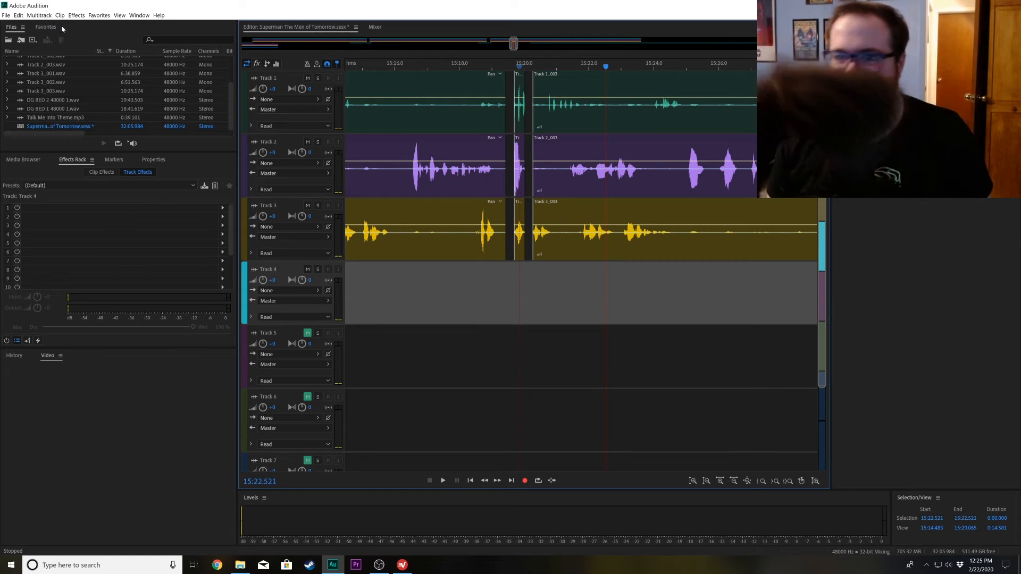
pyautogui.press('space')
pyautogui.click(6, 15)
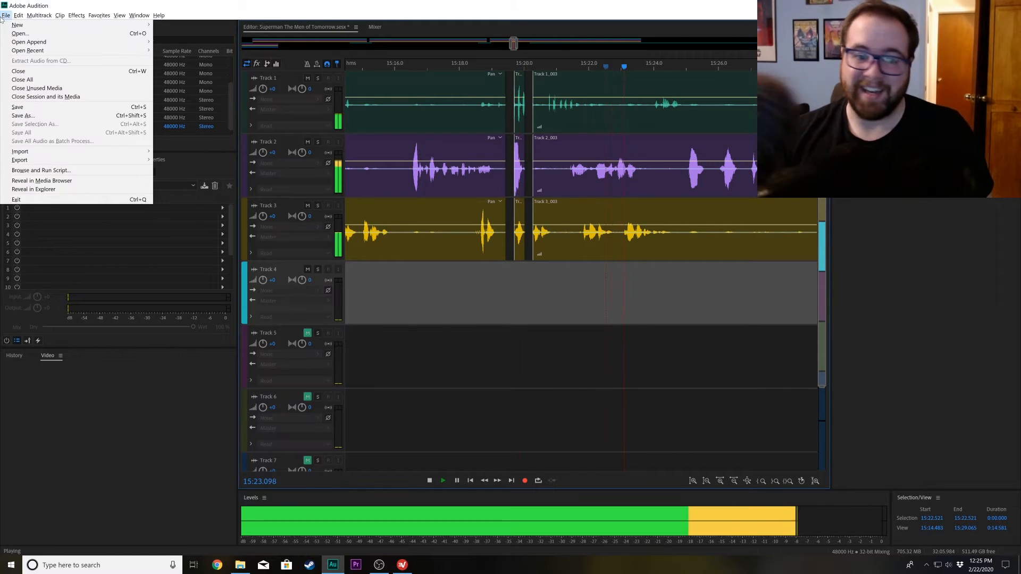
pyautogui.click(501, 420)
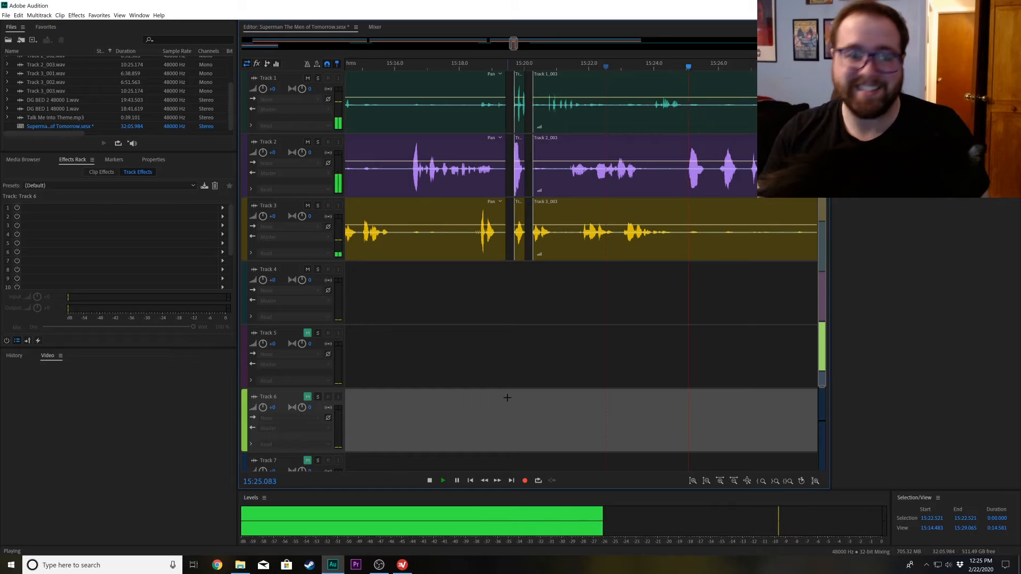
pyautogui.press('space')
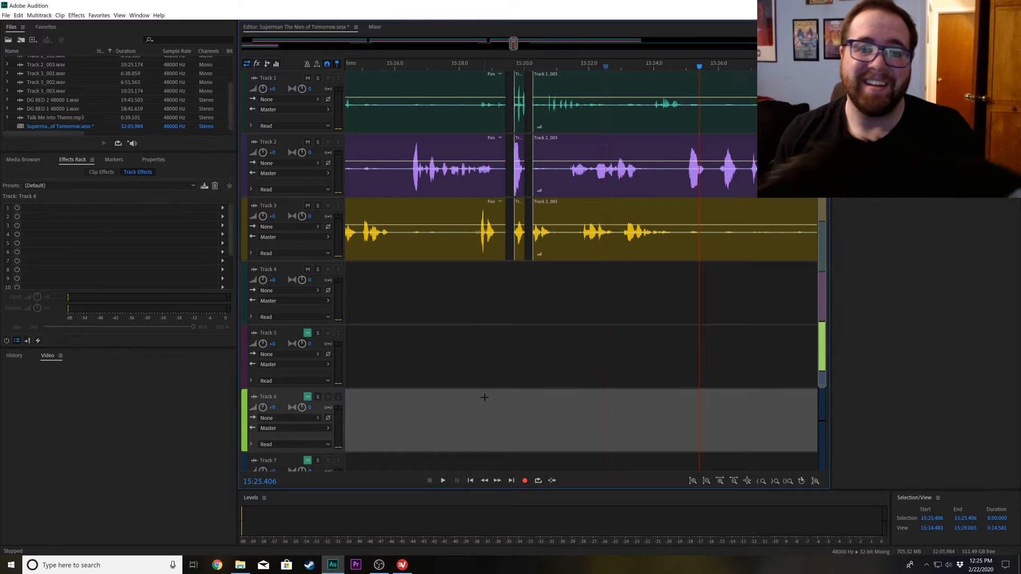
# - Import beep.wav from the Desktop and place it on Track 4 starting at the first gap, about 15:19.5
pyautogui.doubleClick(11, 127)
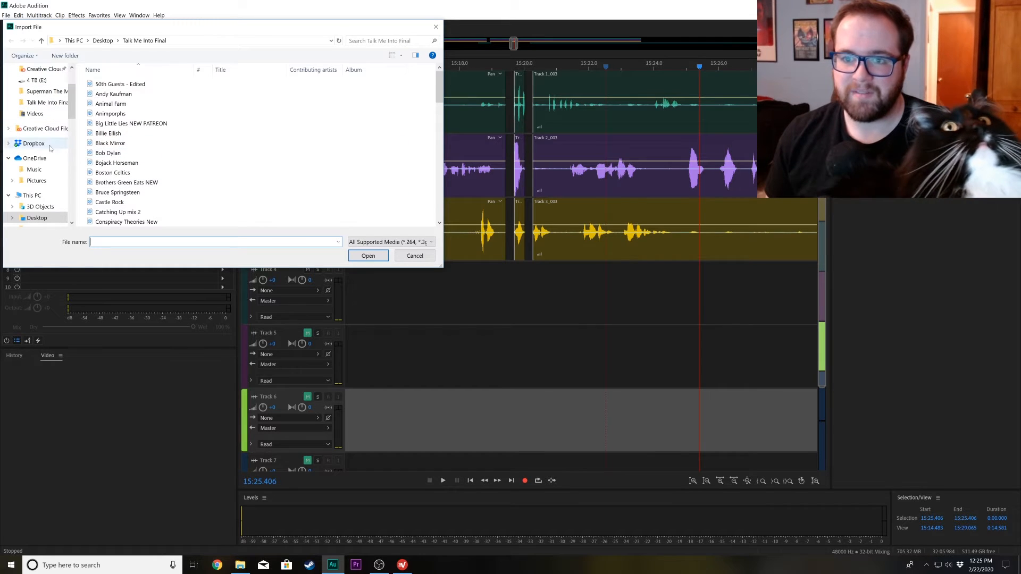
pyautogui.click(37, 219)
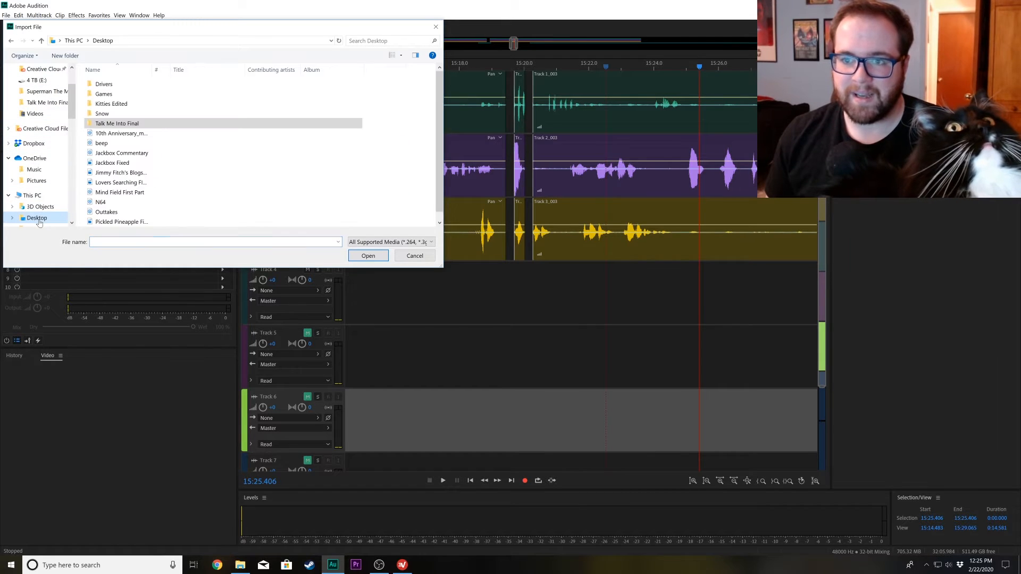
pyautogui.doubleClick(141, 143)
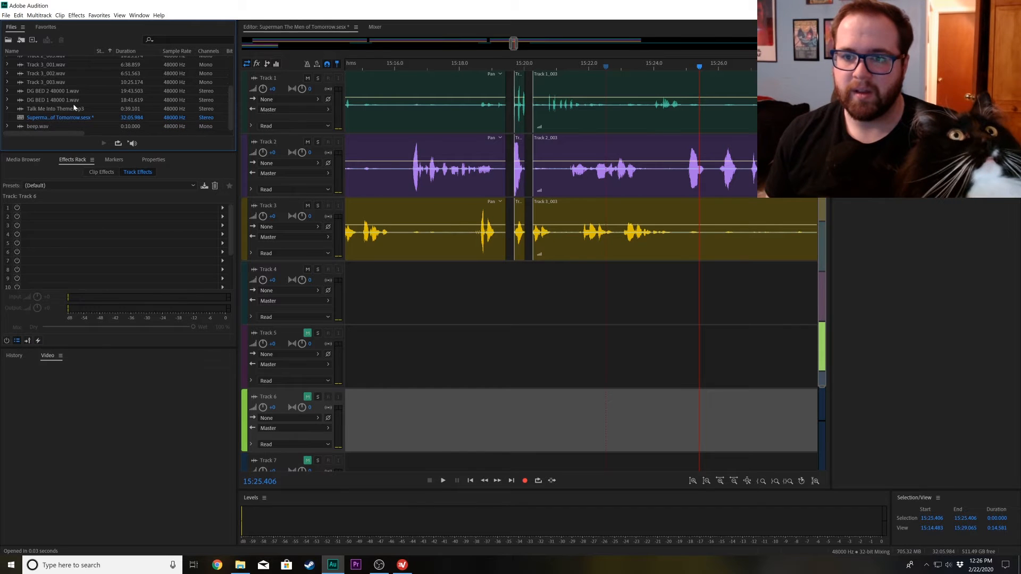
pyautogui.moveTo(66, 126); pyautogui.dragTo(508, 294)
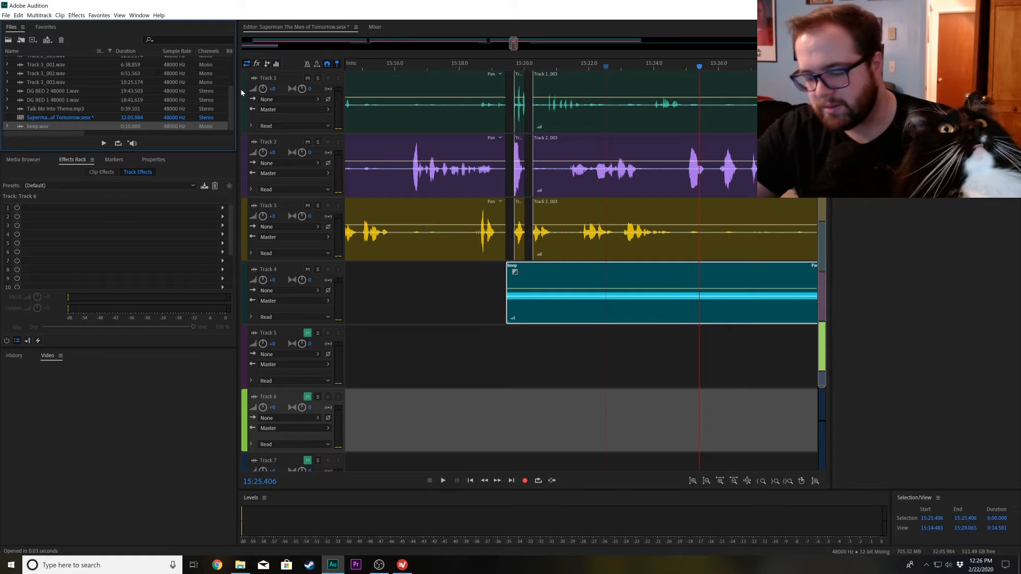
pyautogui.press('space')
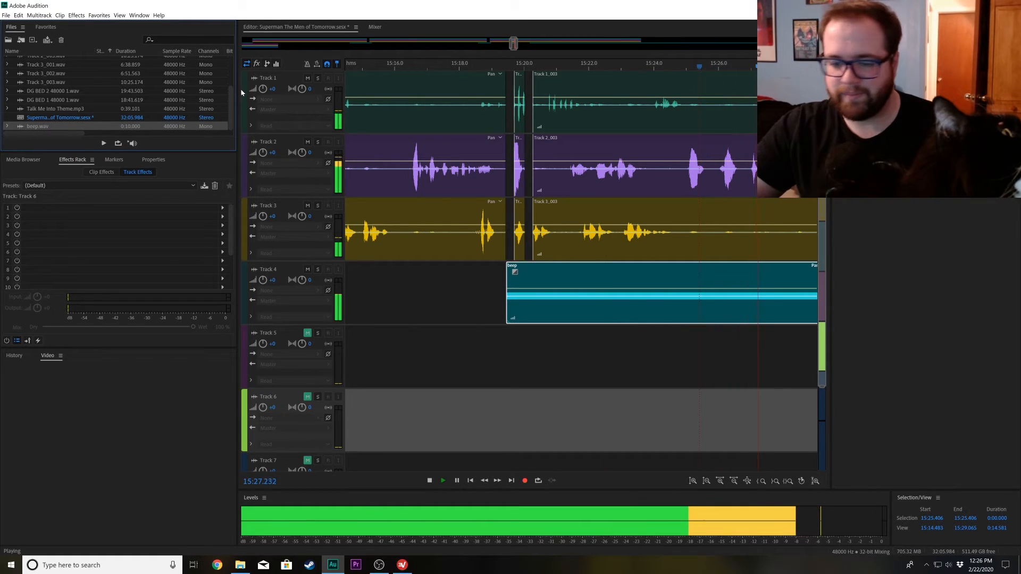
pyautogui.press('space')
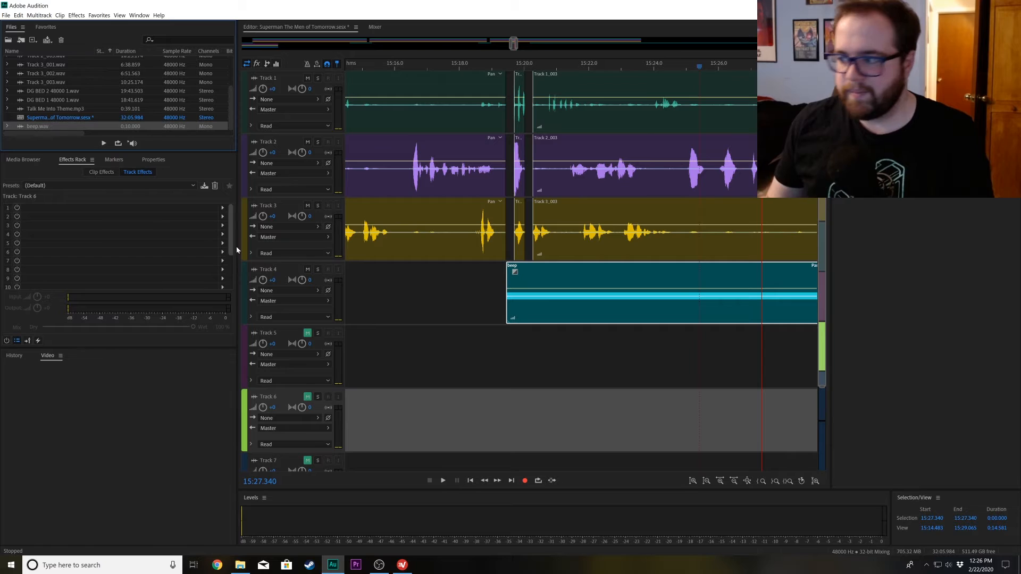
# - Split the beep clip on Track 4 at the edges of the gaps, about 15:19.7, 15:20.0 and 15:20.3
pyautogui.moveTo(518, 279); pyautogui.dragTo(531, 279)
pyautogui.click(524, 280)
pyautogui.click(533, 281)
# - Move the two gap-length beep pieces up into the gaps on Track 3 and delete the leftover beep pieces from Track 4
pyautogui.press('v')
pyautogui.moveTo(511, 288); pyautogui.dragTo(530, 250)
pyautogui.click(520, 283)
pyautogui.press('Delete')
pyautogui.click(588, 297)
pyautogui.press('Delete')
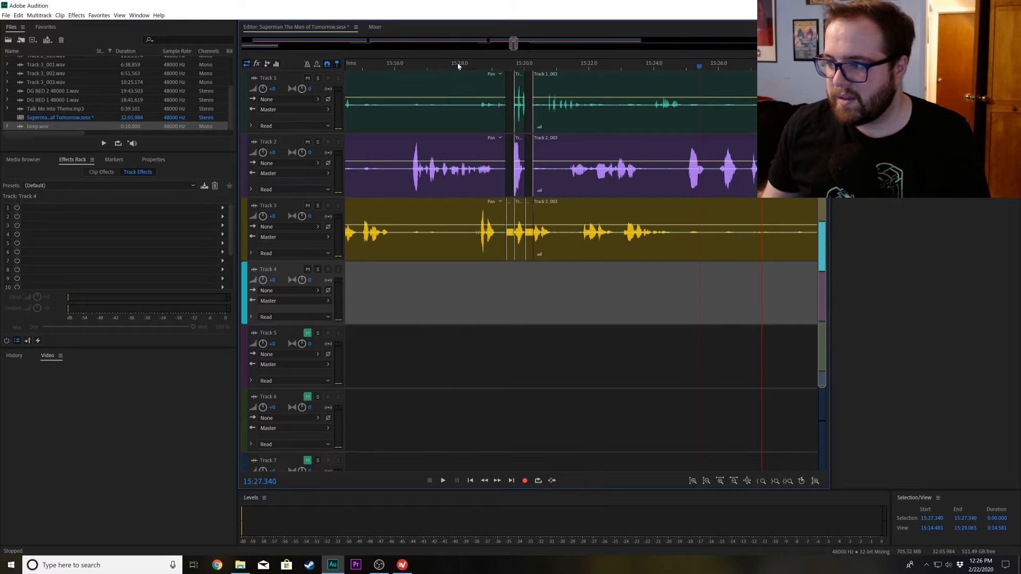
# - Play the beeped passage from about 15:17.8, and replay it from about 15:17.0 to past 15:24
pyautogui.click(451, 63)
pyautogui.press('space')
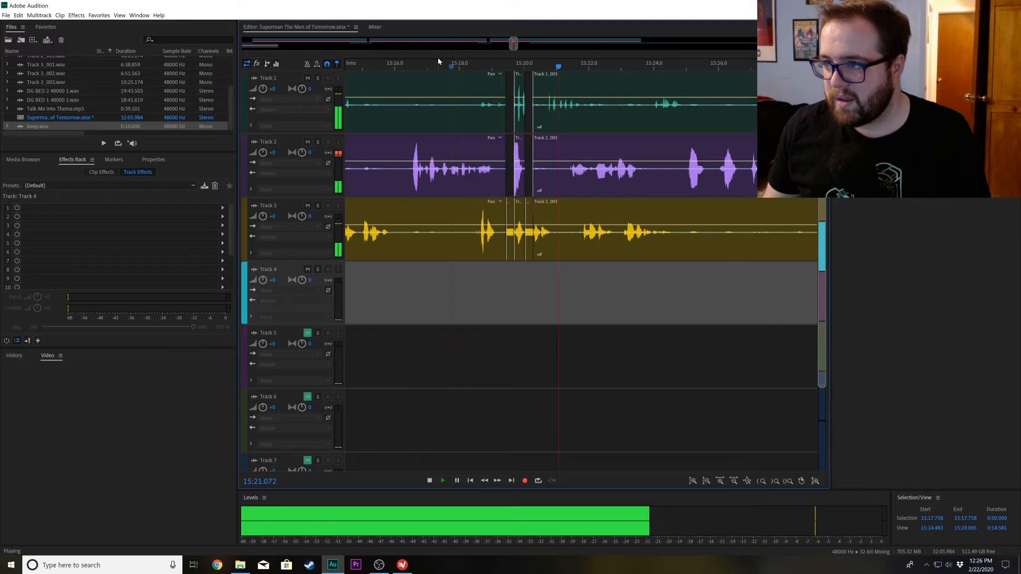
pyautogui.click(425, 109)
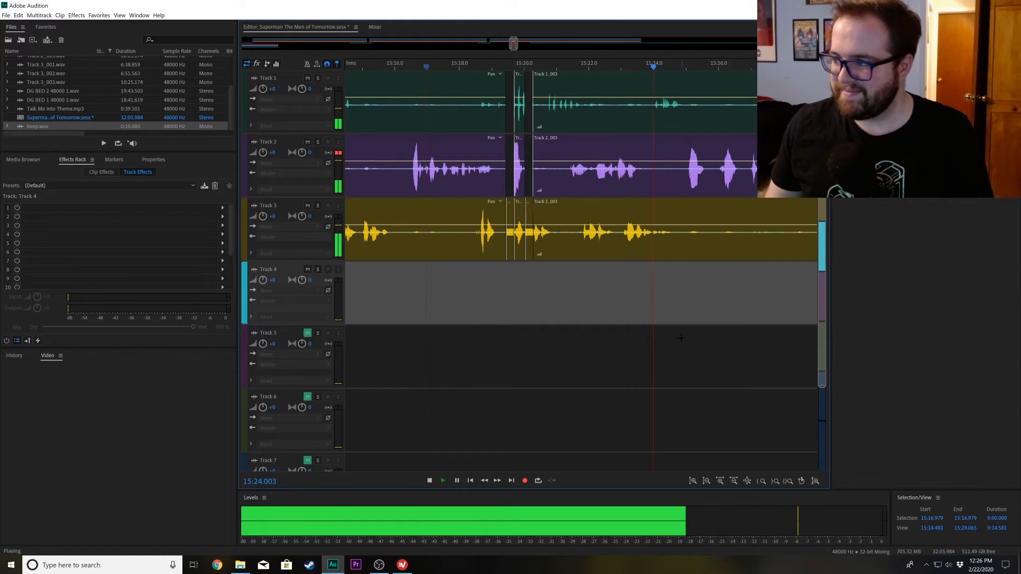
pyautogui.press('space')
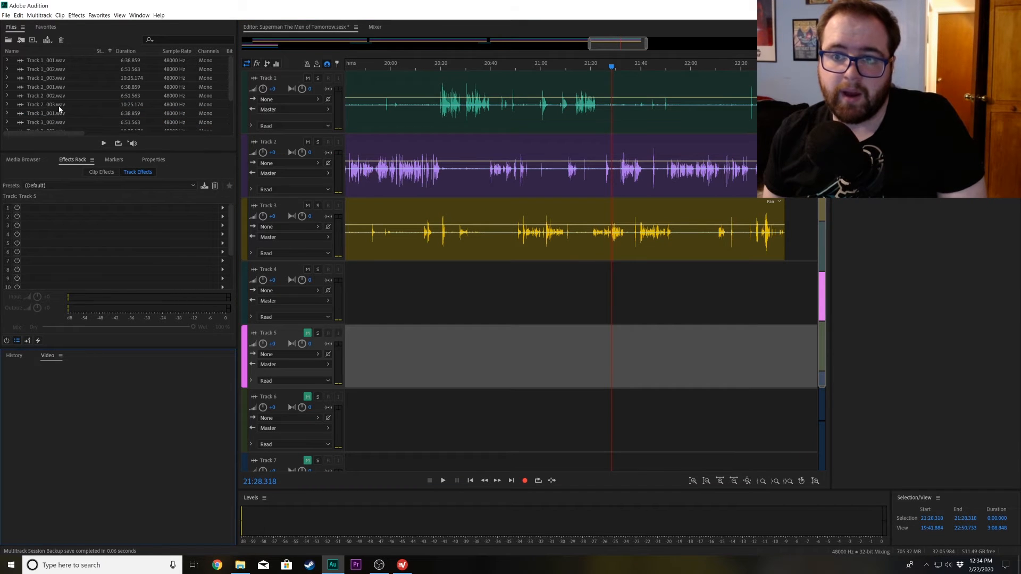
pyautogui.scroll(-2, 61, 111)
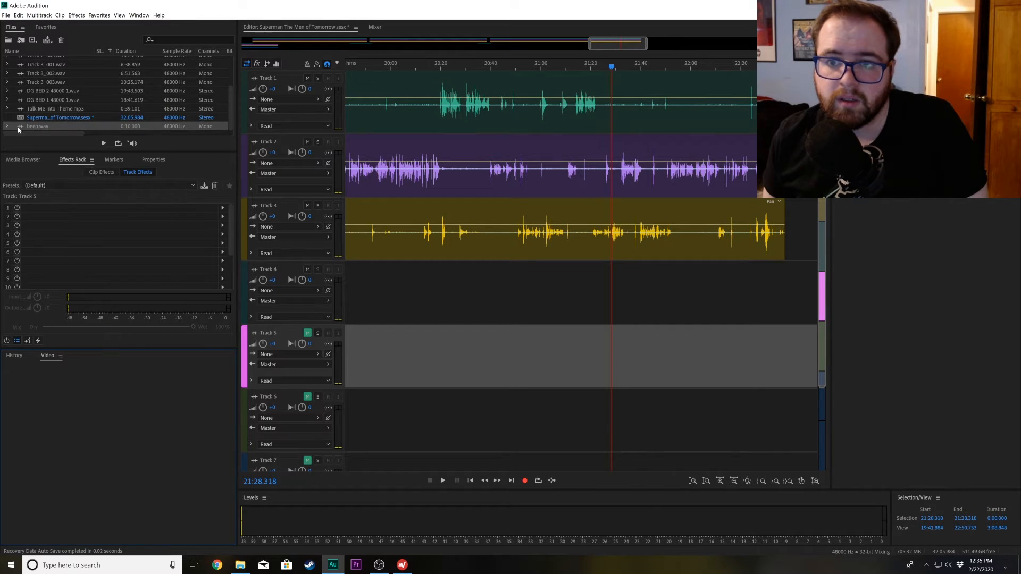
pyautogui.click(8, 122)
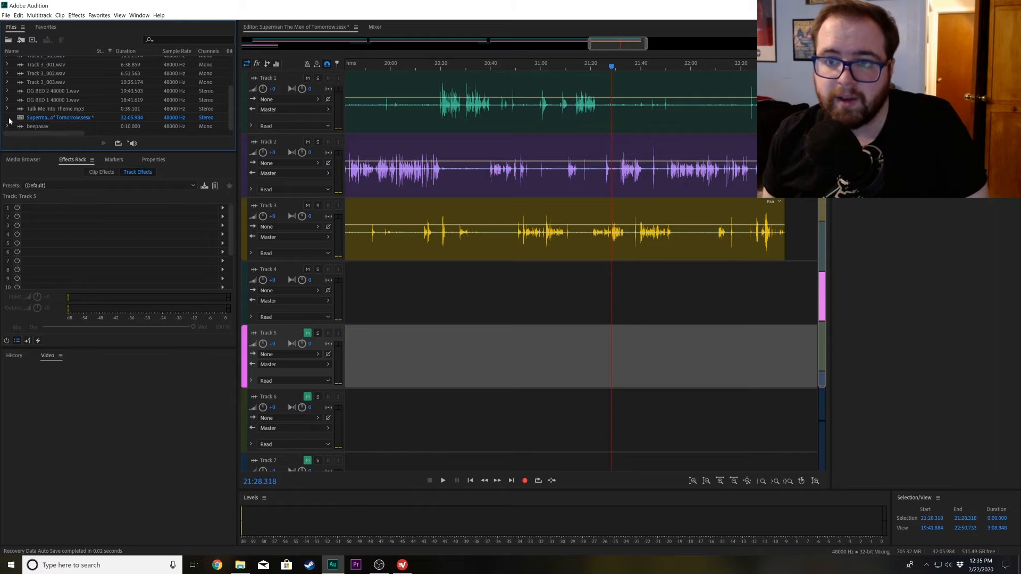
# - Import the episode 3 bed audio file from the Talk Me Into Final folder on the Desktop
pyautogui.doubleClick(9, 121)
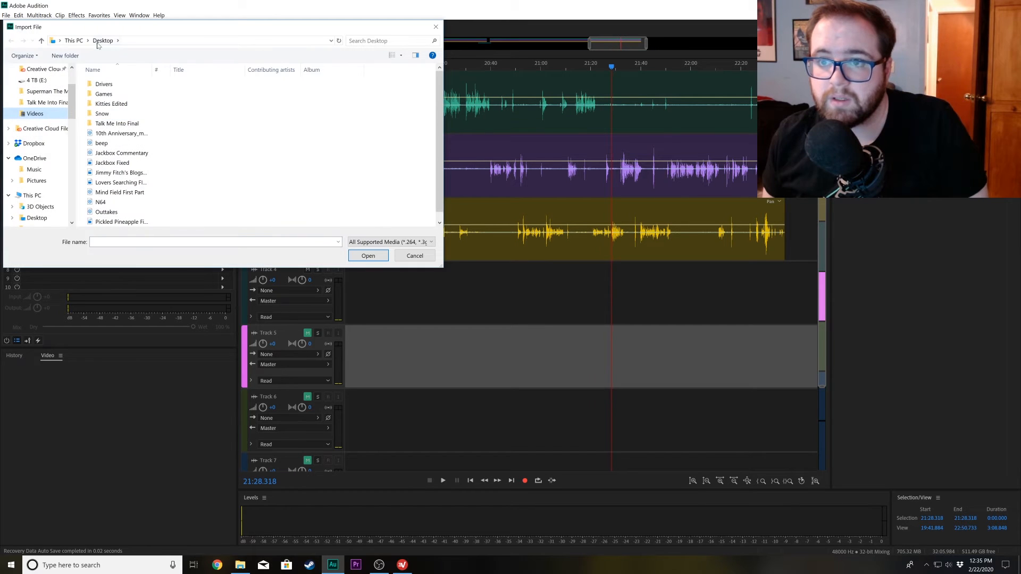
pyautogui.click(132, 126)
pyautogui.doubleClick(132, 127)
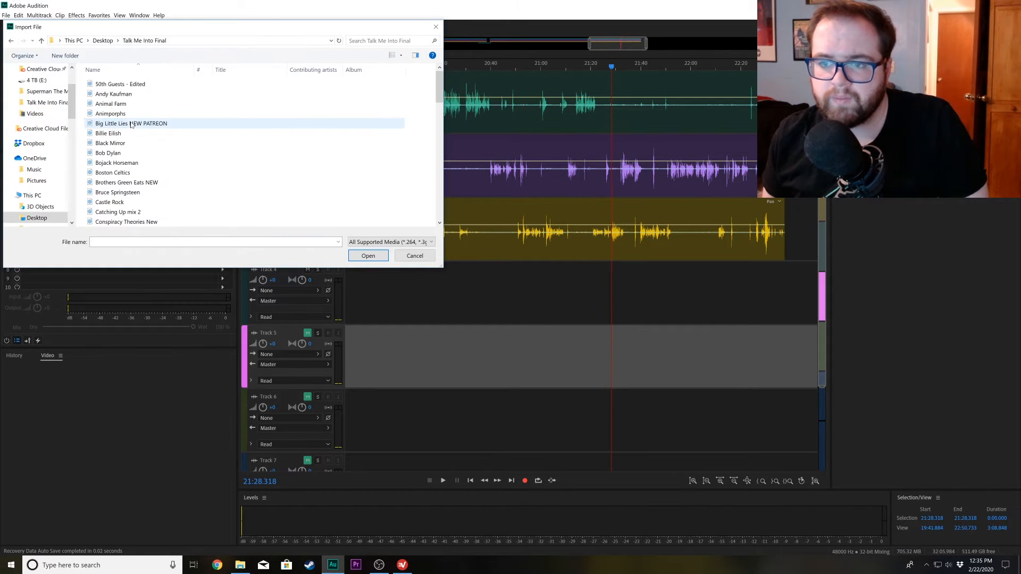
pyautogui.scroll(-3, 142, 158)
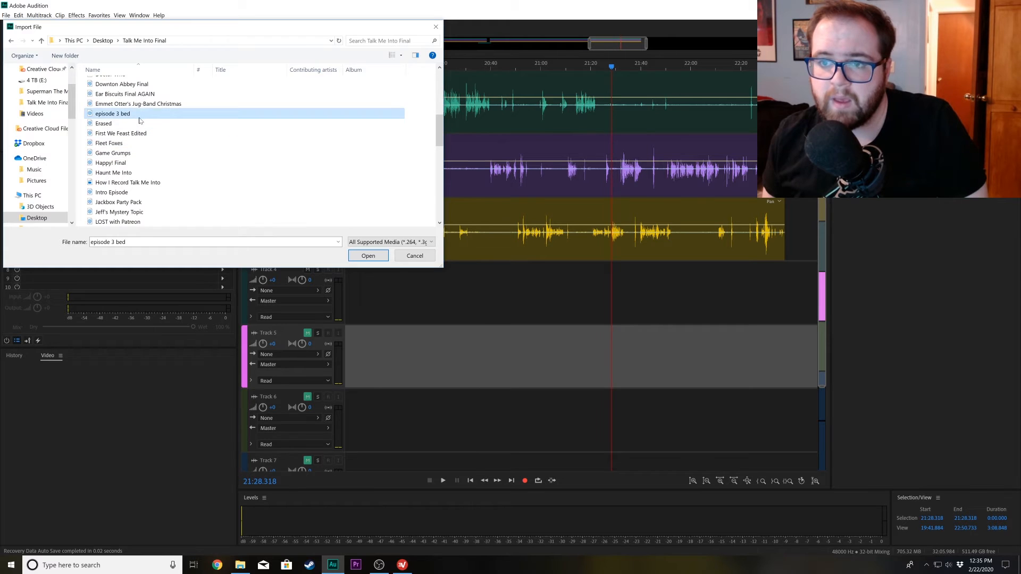
pyautogui.doubleClick(139, 114)
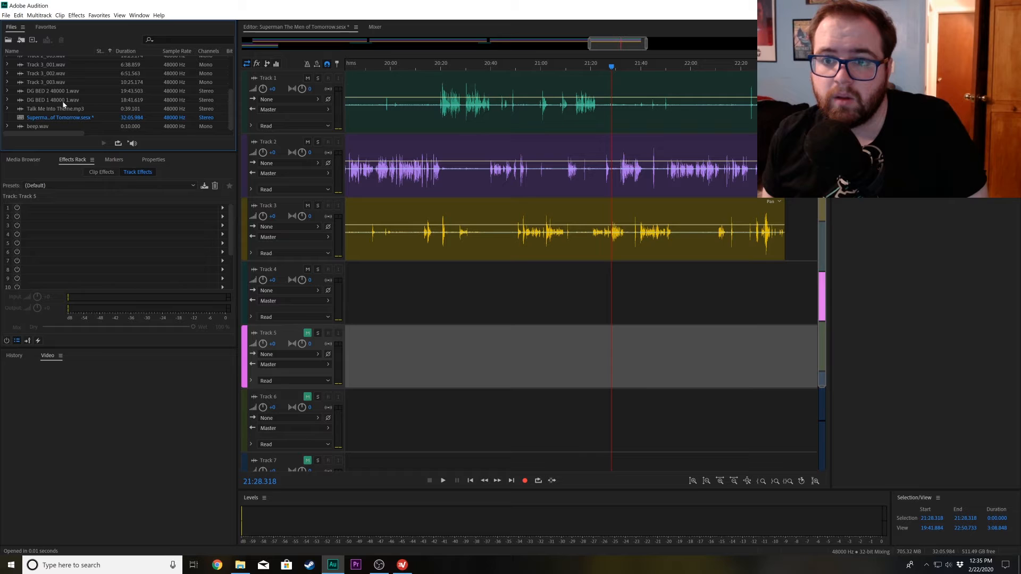
# - Place the episode 3 bed on Track 4 starting at about 21:28.3 and lower the clip's volume
pyautogui.scroll(3, 63, 101)
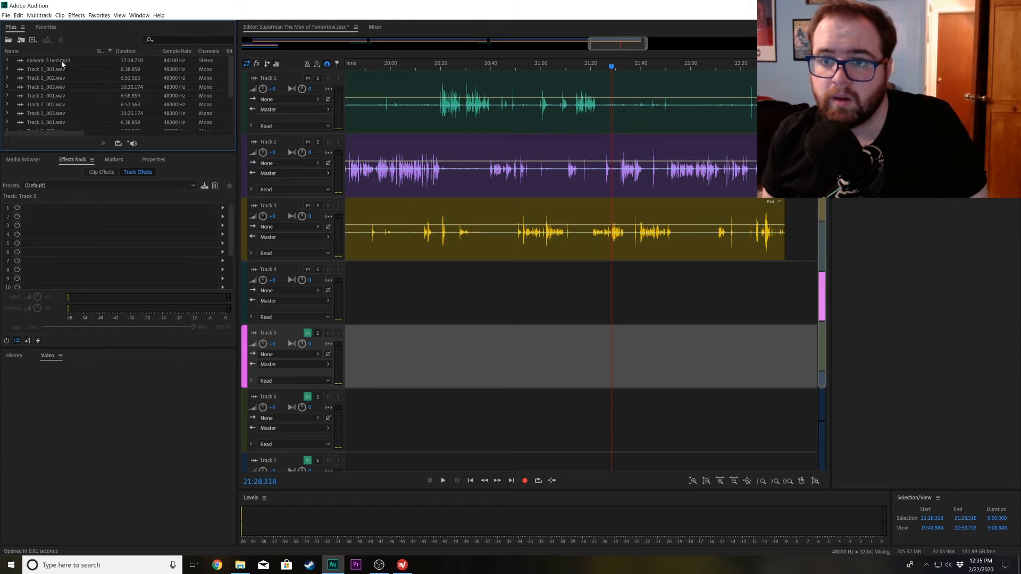
pyautogui.click(54, 62)
pyautogui.moveTo(273, 113); pyautogui.dragTo(617, 319)
pyautogui.click(558, 307)
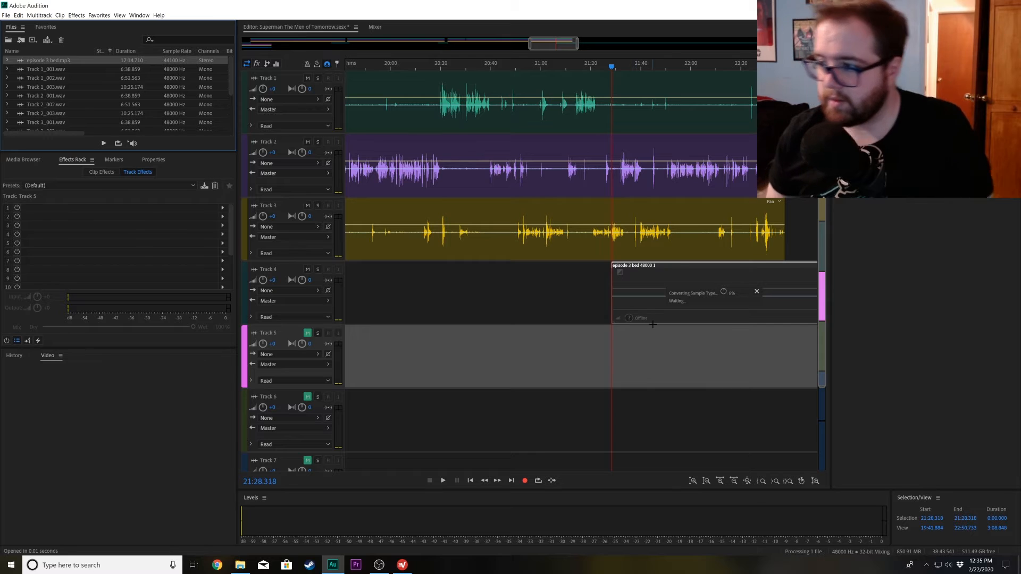
pyautogui.click(638, 291)
pyautogui.moveTo(636, 291); pyautogui.dragTo(641, 314)
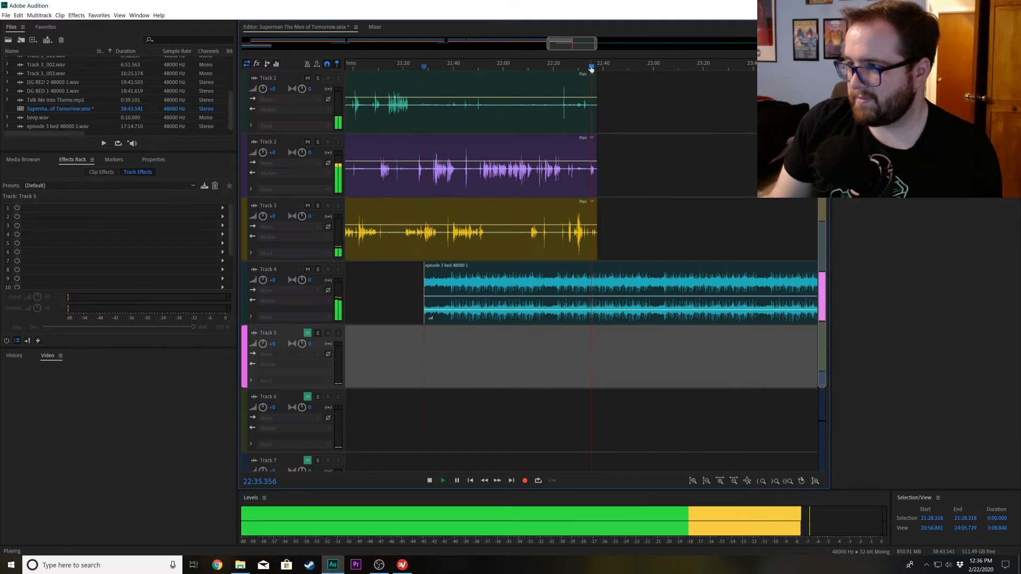
# - Locate the end of the dialogue at about 22:37.3 and add volume keyframes there that raise the Track 4 bed's level
pyautogui.moveTo(597, 44); pyautogui.dragTo(574, 44)
pyautogui.press('space')
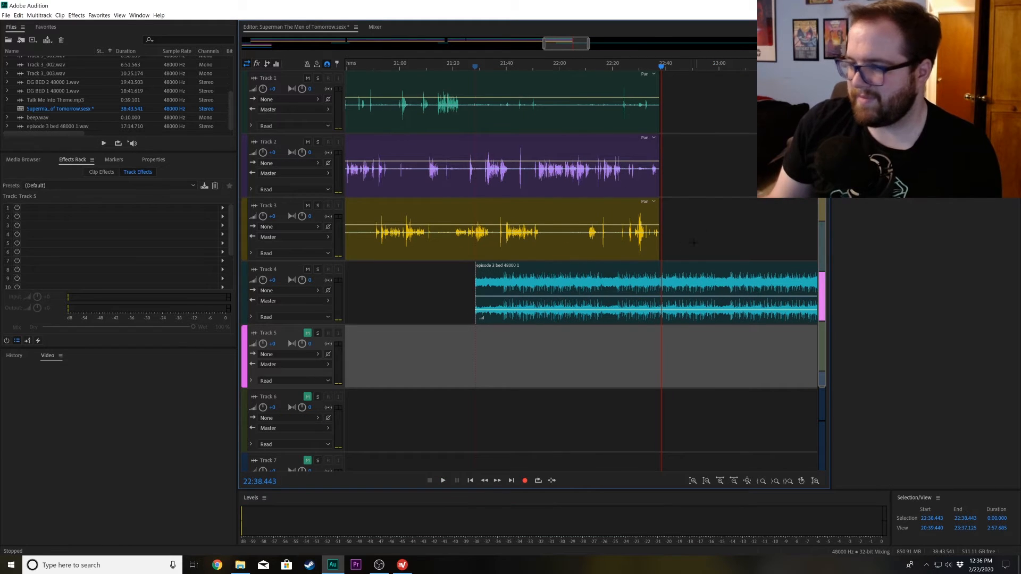
pyautogui.click(655, 63)
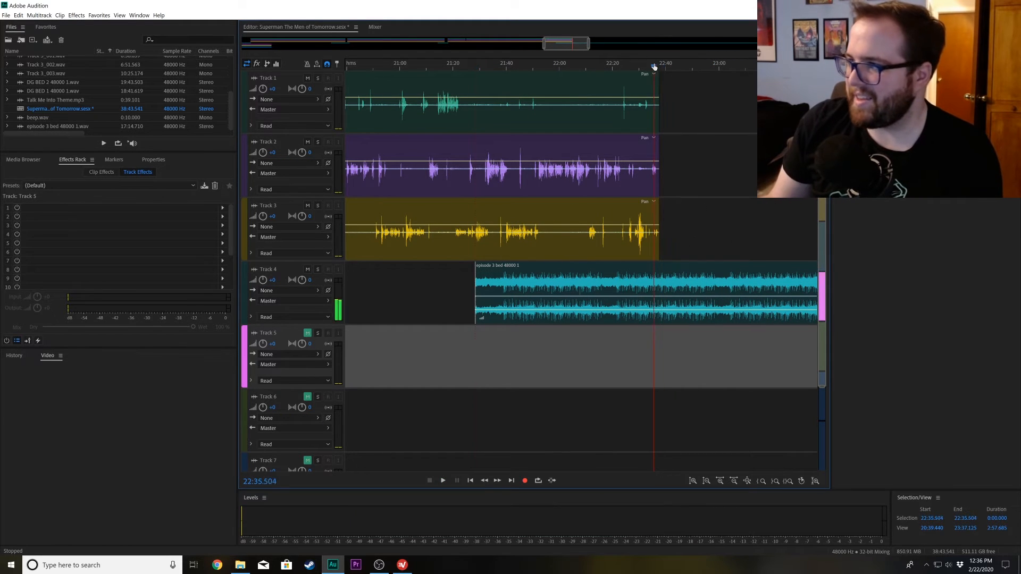
pyautogui.press('space')
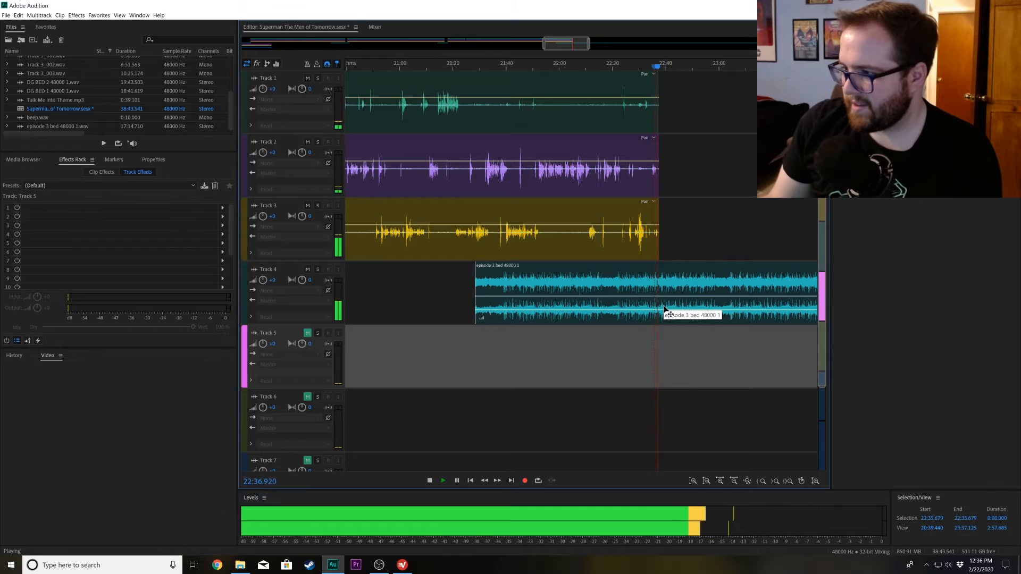
pyautogui.press('space')
pyautogui.click(659, 313)
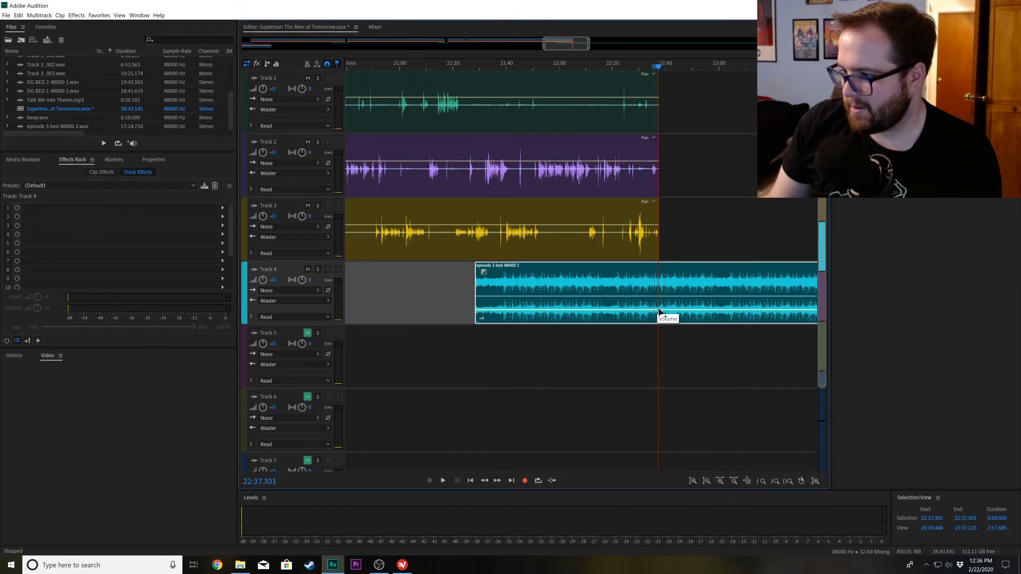
pyautogui.moveTo(665, 311); pyautogui.dragTo(669, 311)
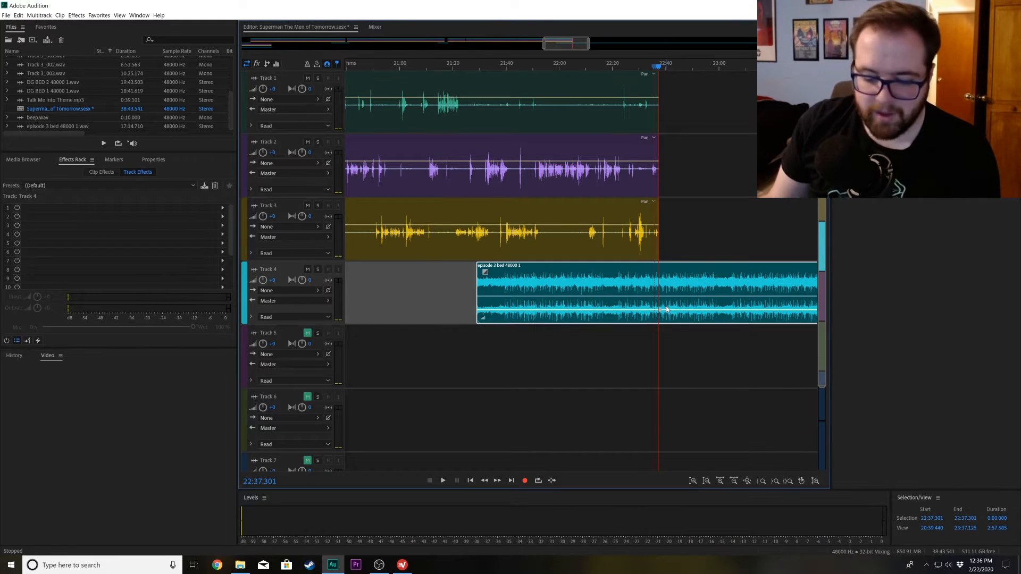
pyautogui.moveTo(676, 312); pyautogui.dragTo(674, 311)
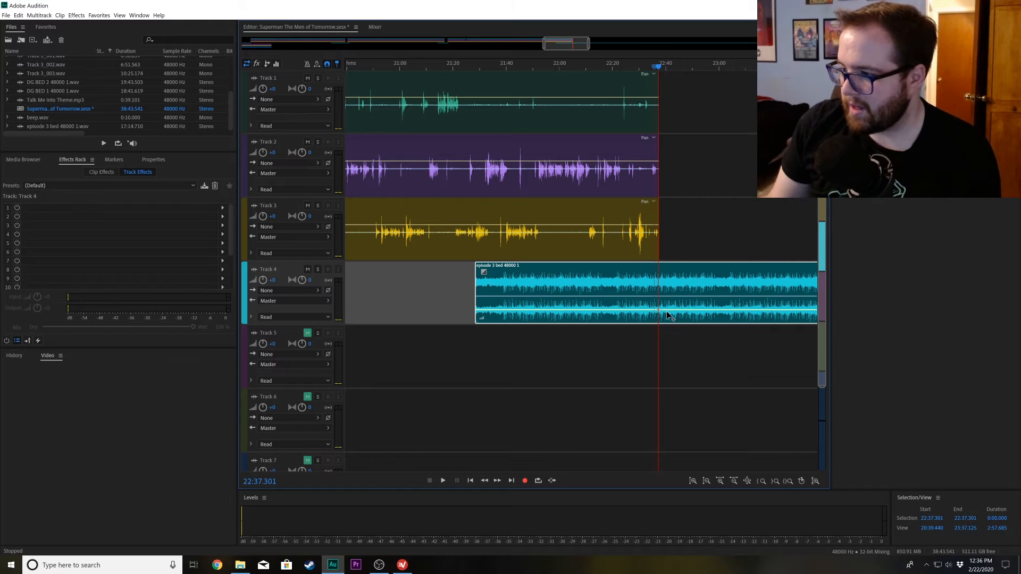
pyautogui.moveTo(668, 313); pyautogui.dragTo(675, 309)
# - Play on from the dialogue's end and add volume keyframes that fade the bed out between about 22:48 and 22:52
pyautogui.press('space')
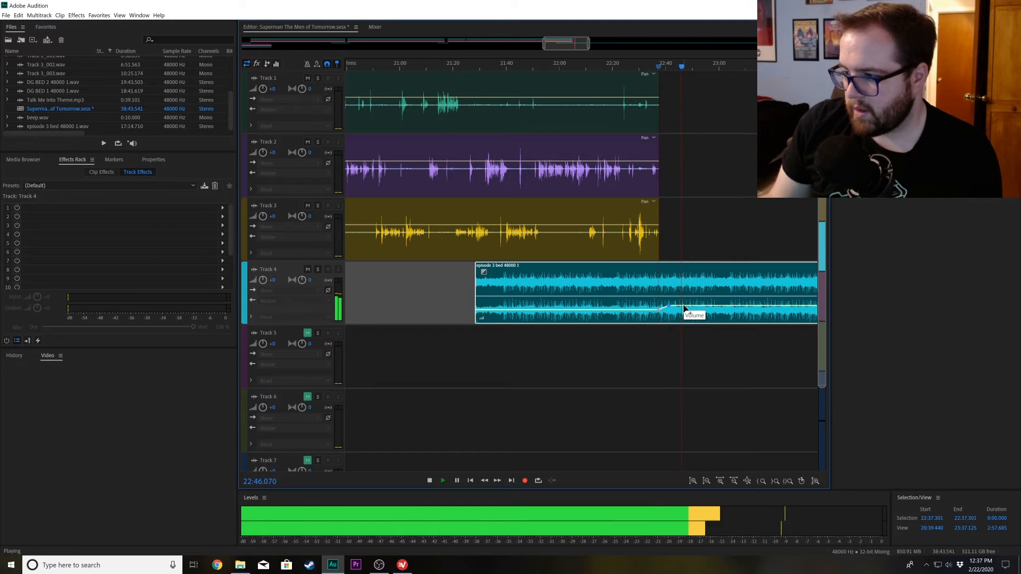
pyautogui.click(686, 306)
pyautogui.moveTo(695, 305); pyautogui.dragTo(701, 326)
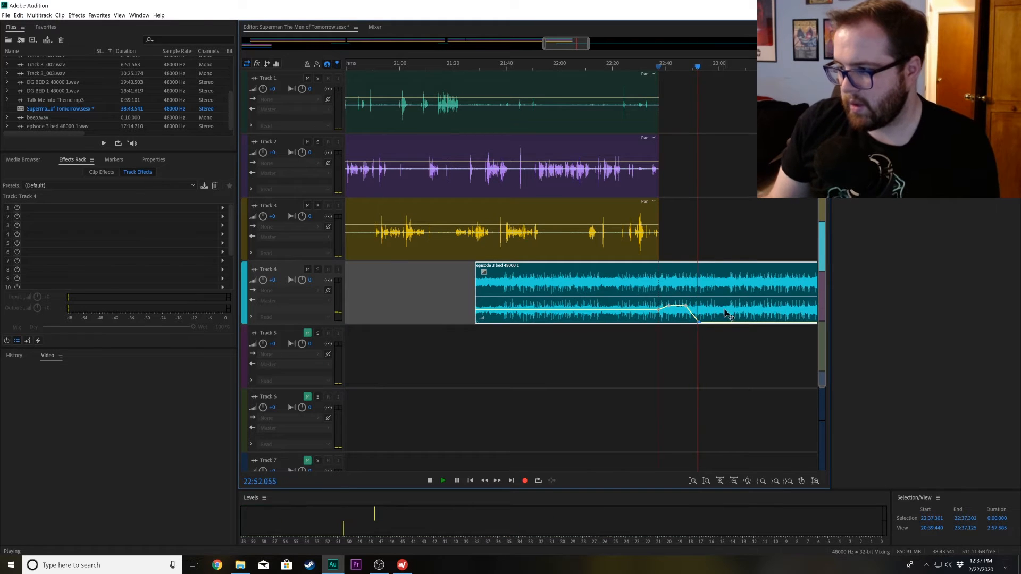
# - Split the Track 4 bed at the end of its fade, about 22:52.6, and delete the remainder
pyautogui.press('space')
pyautogui.click(700, 307)
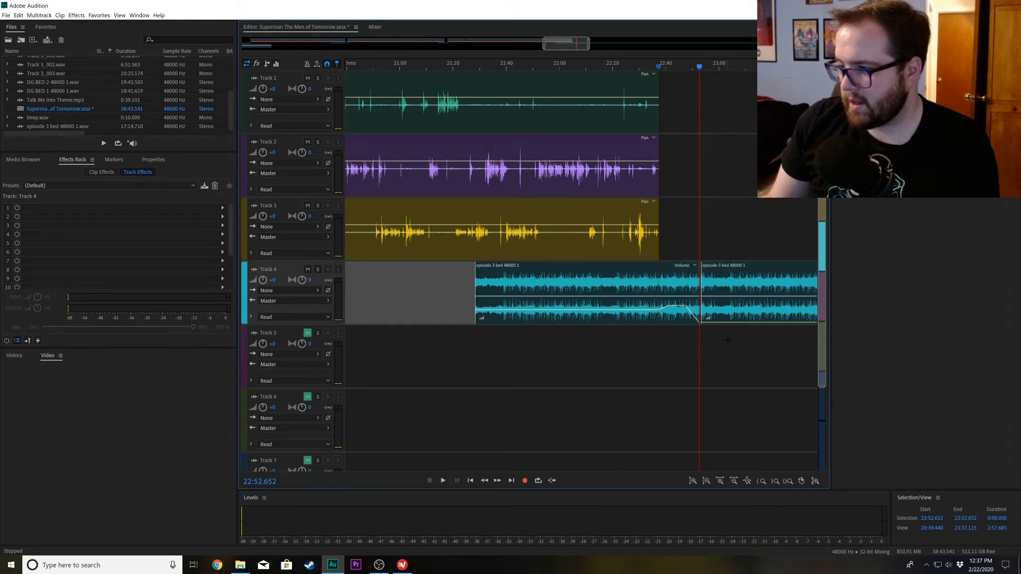
pyautogui.moveTo(725, 337); pyautogui.dragTo(725, 312)
pyautogui.press('Delete')
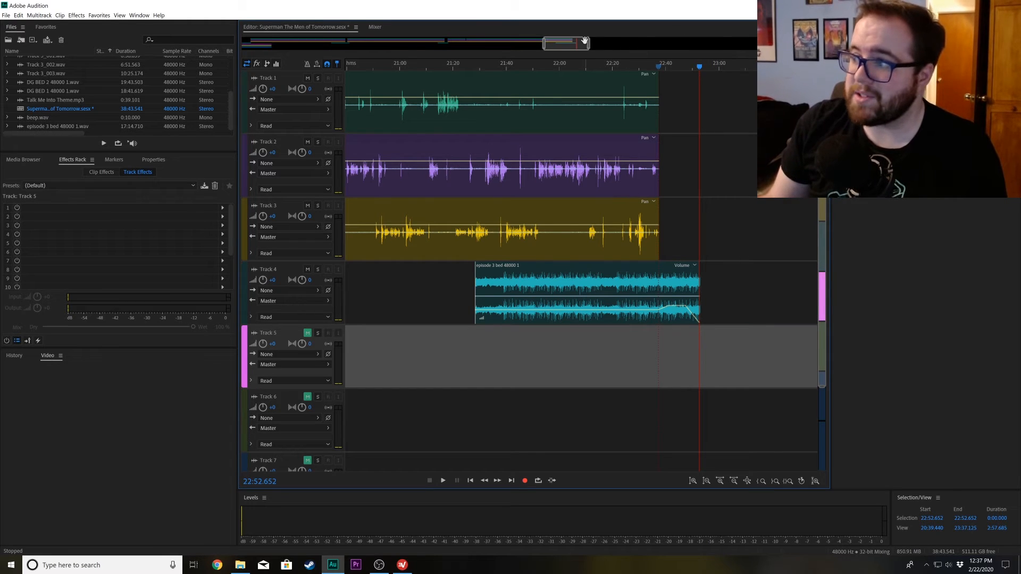
# - Set up an export of the session with Adobe Media Encoder, with the file name "Superman The Men of Tomorrow First Part"
pyautogui.moveTo(572, 44); pyautogui.dragTo(263, 64)
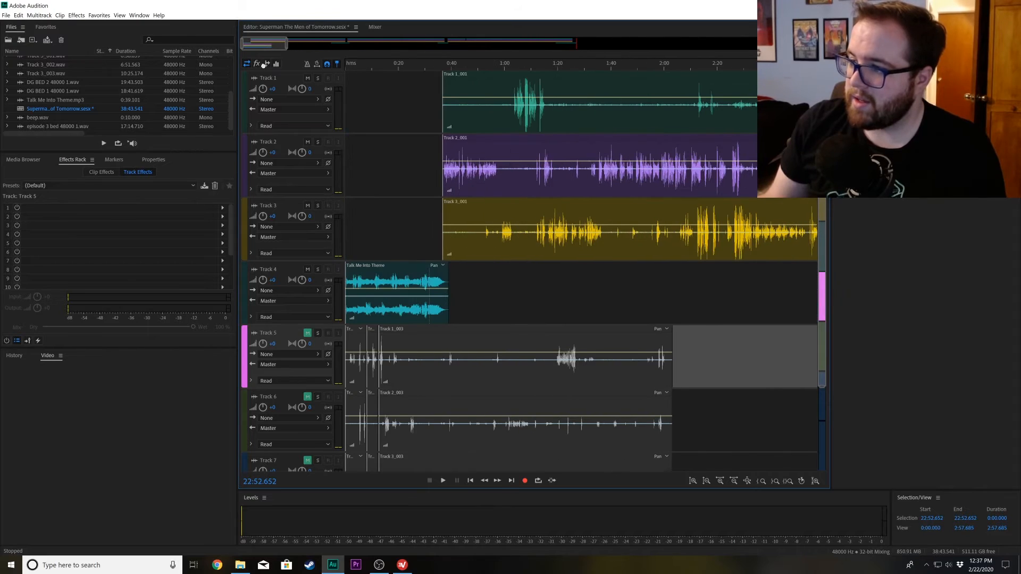
pyautogui.click(517, 292)
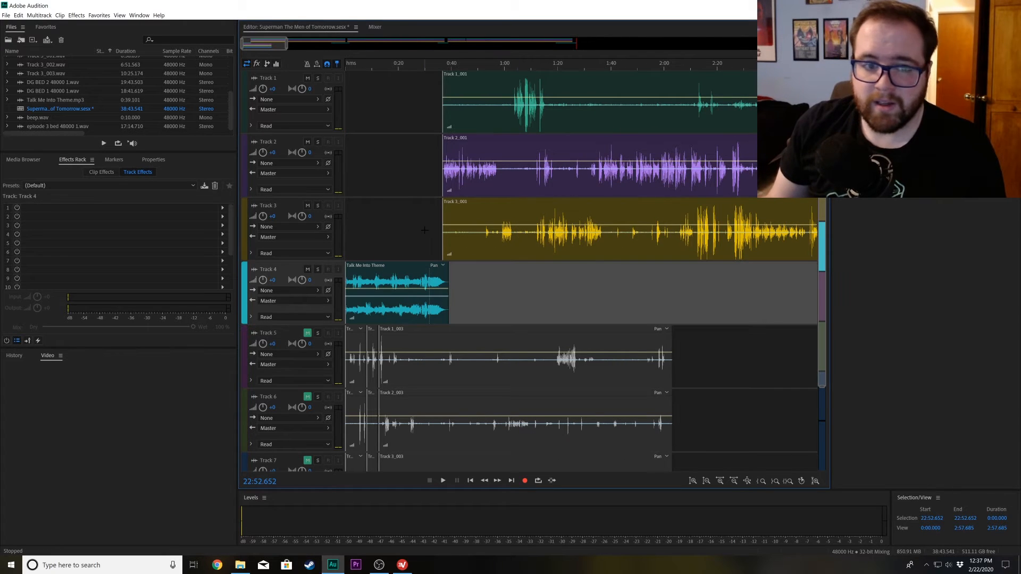
pyautogui.click(6, 15)
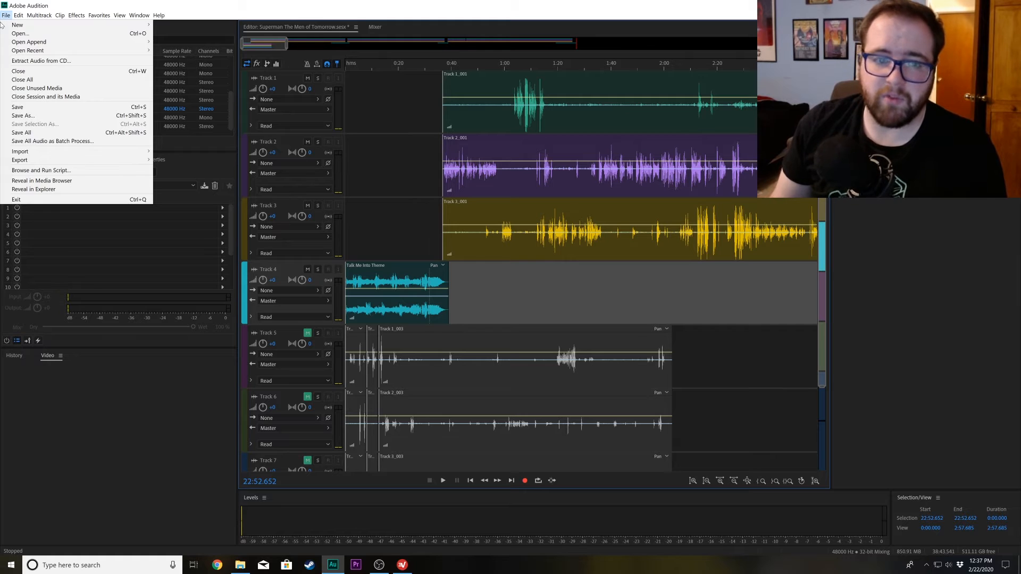
pyautogui.moveTo(99, 157)
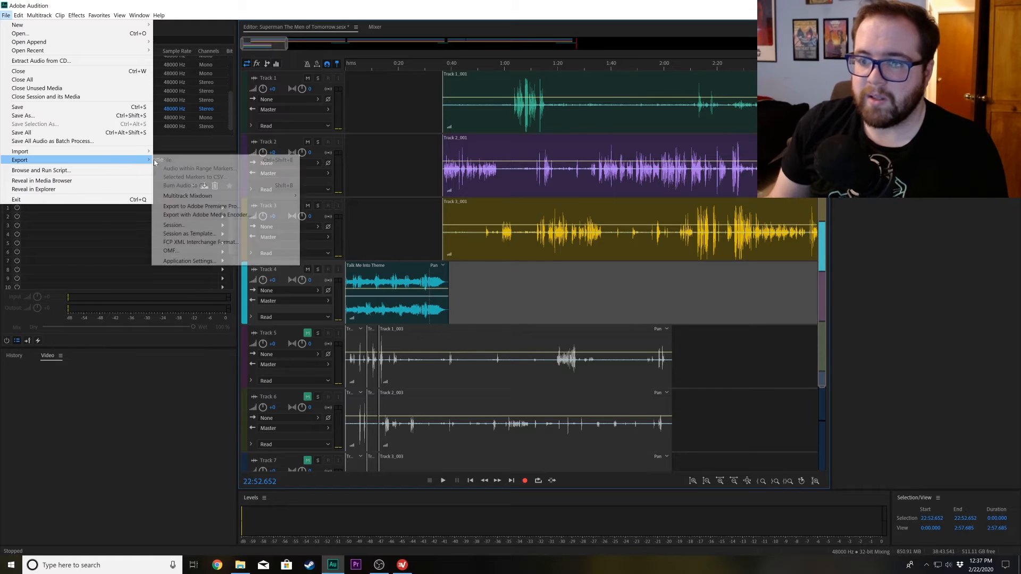
pyautogui.click(254, 215)
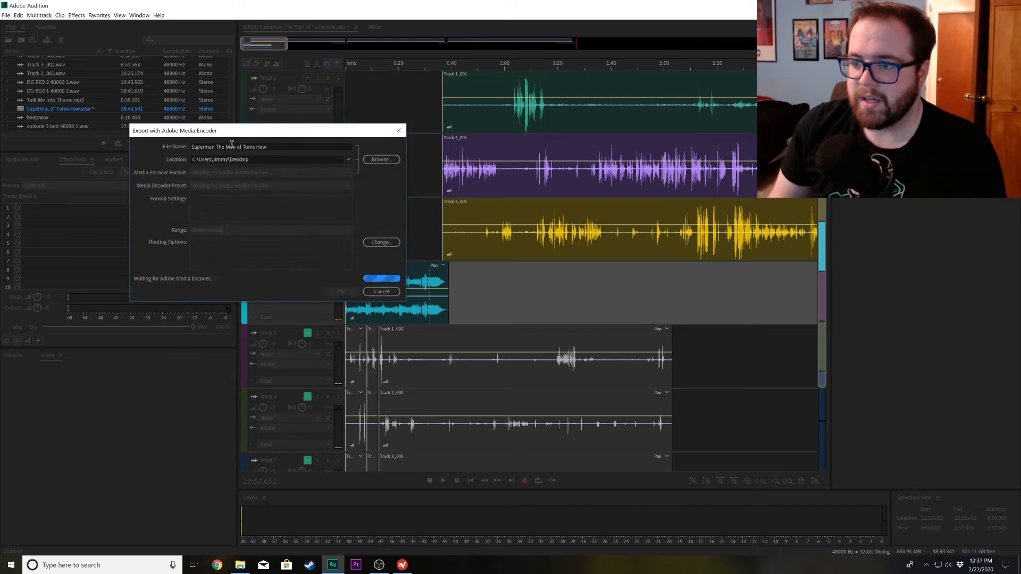
pyautogui.click(274, 147)
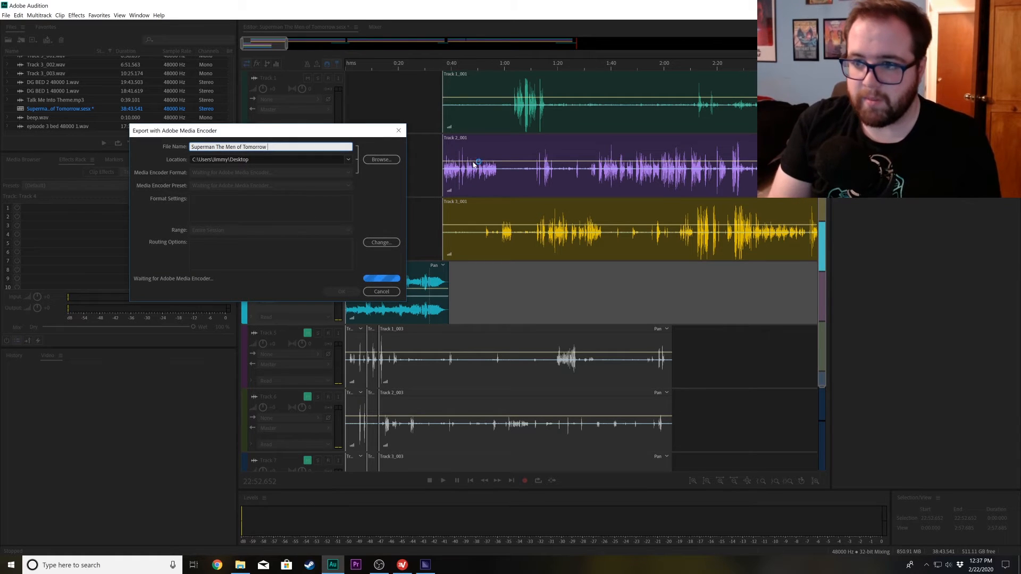
pyautogui.write('First P')
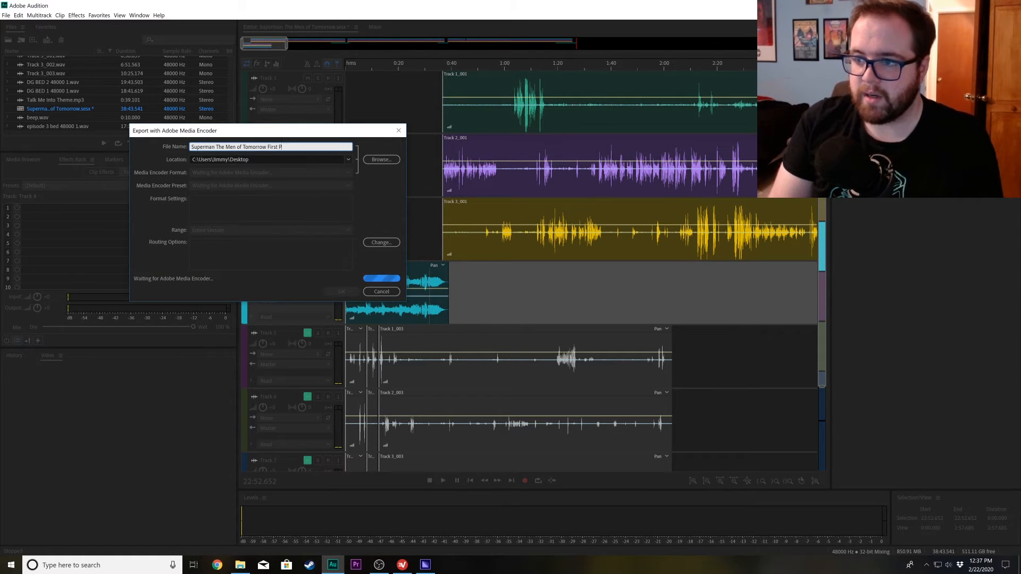
pyautogui.write('art')
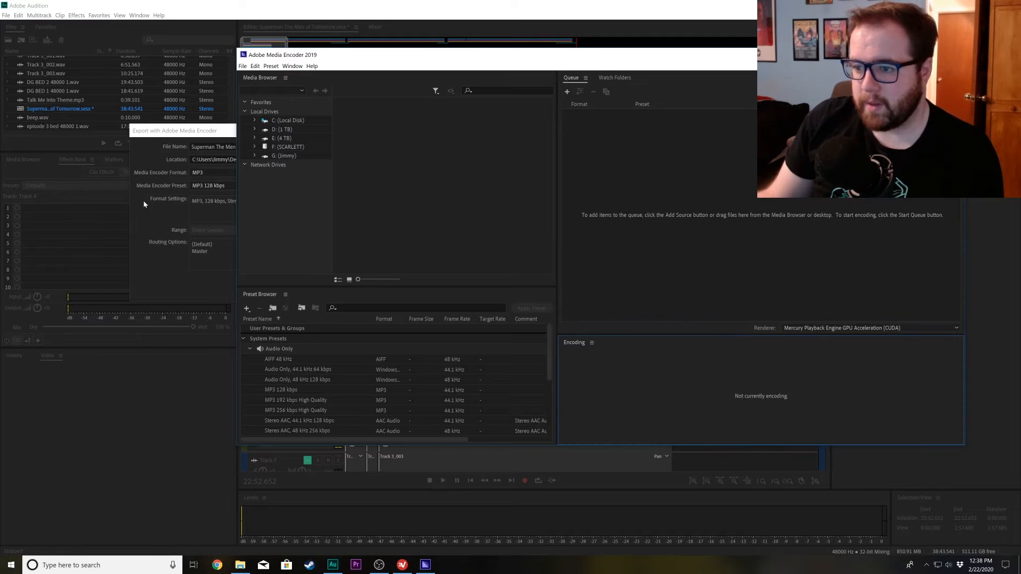
# - Confirm the MP3 128 kbps export, then switch to Adobe Media Encoder to check its queue
pyautogui.click(176, 291)
pyautogui.click(342, 292)
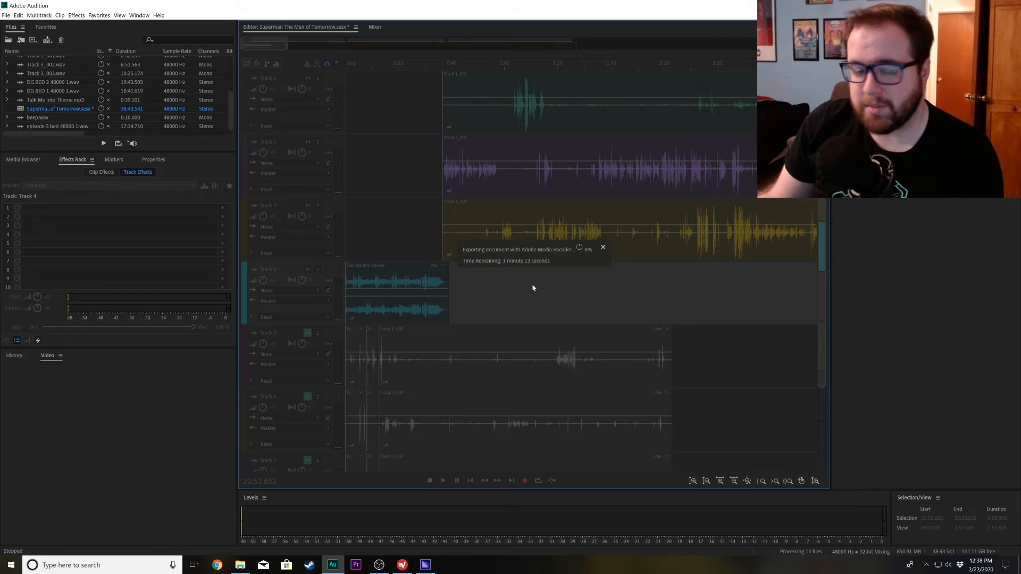
pyautogui.click(425, 565)
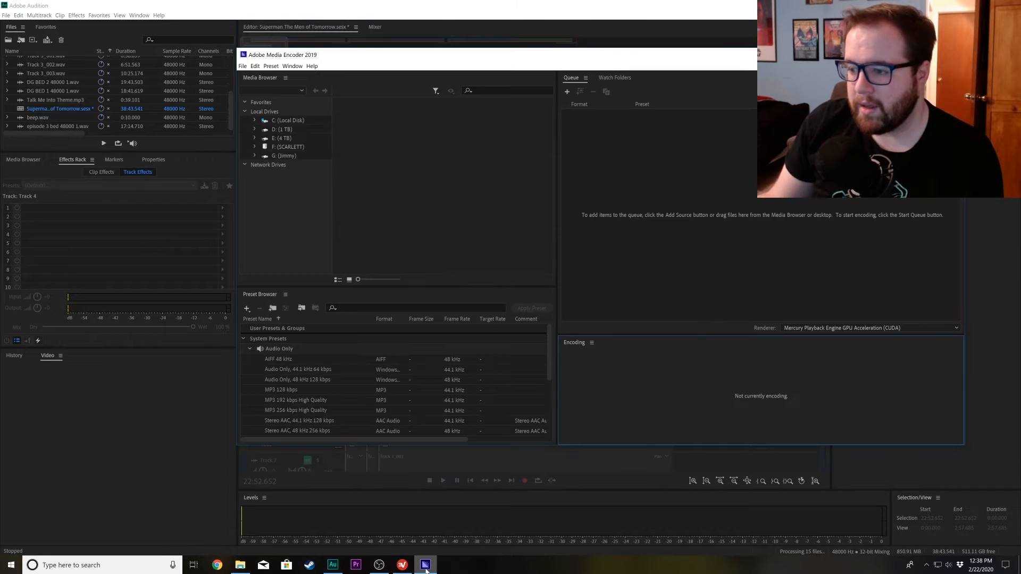
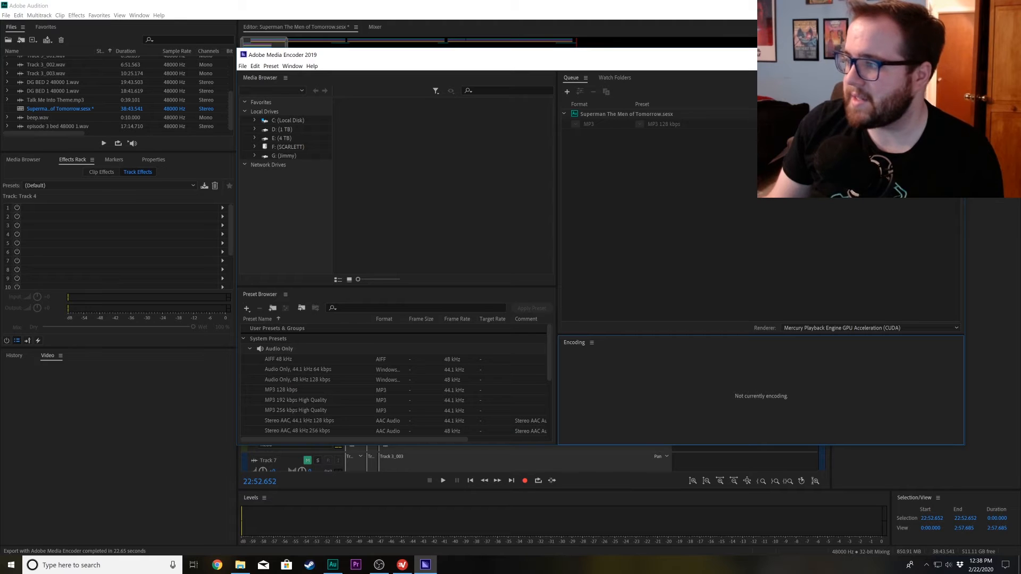
pyautogui.click(903, 55)
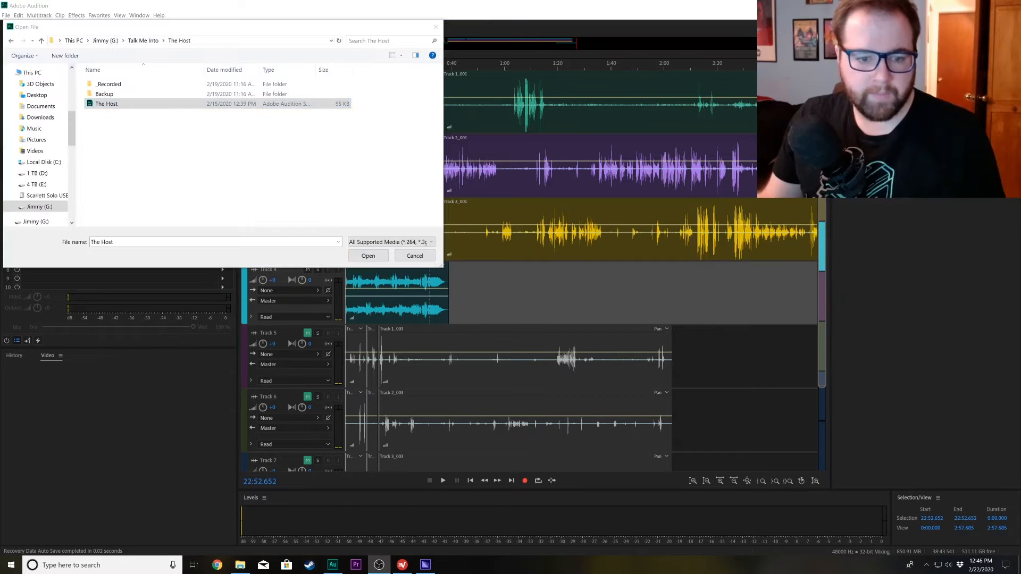
# - Open The Host session and fit its whole timeline in view
pyautogui.click(379, 260)
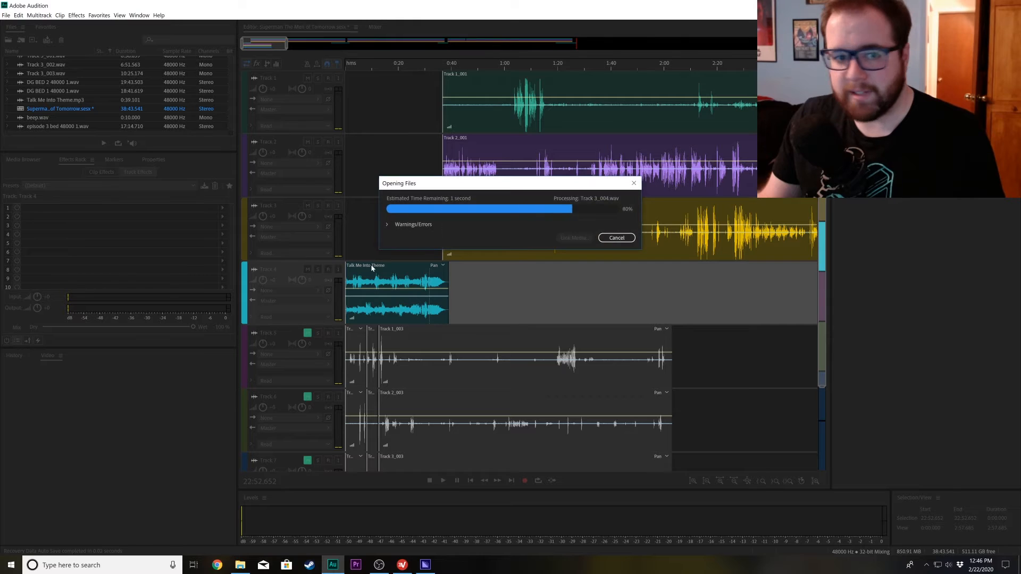
pyautogui.click(786, 43)
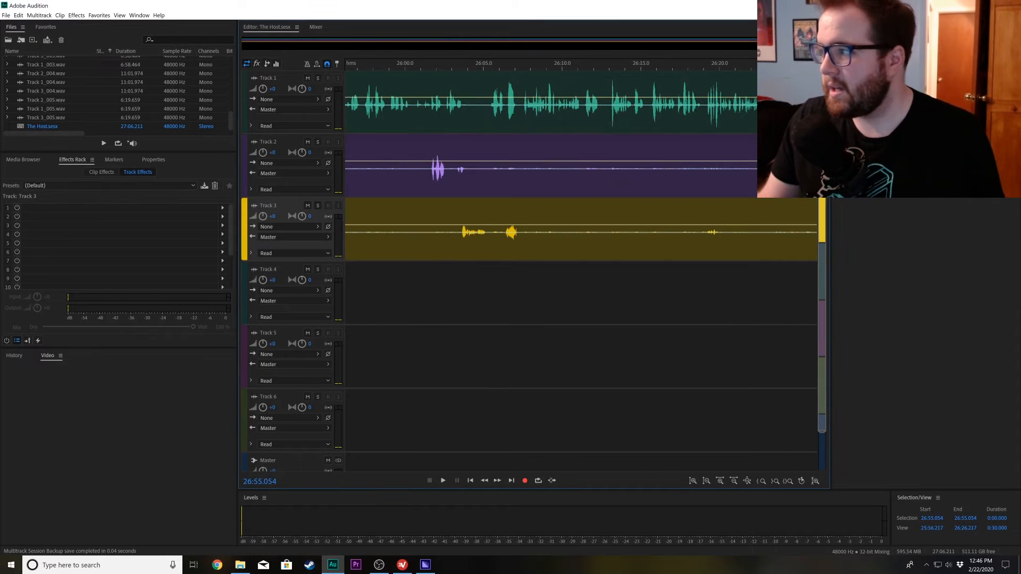
pyautogui.press('\\')
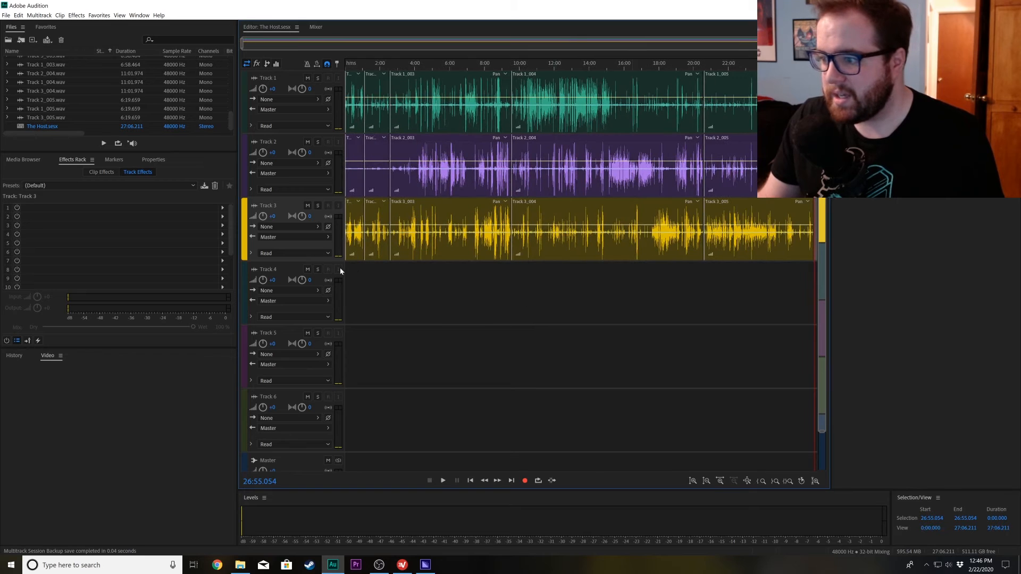
# - Move the first two recorded segments from Tracks 1–3 down to Tracks 5–7 and mute those three tracks
pyautogui.click(353, 67)
pyautogui.moveTo(385, 282); pyautogui.dragTo(313, 349)
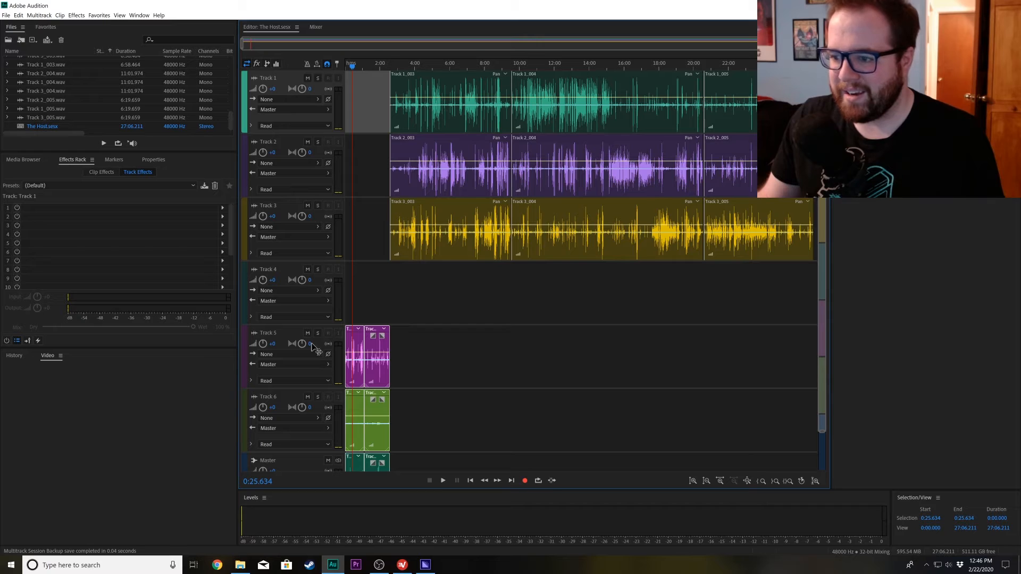
pyautogui.click(307, 333)
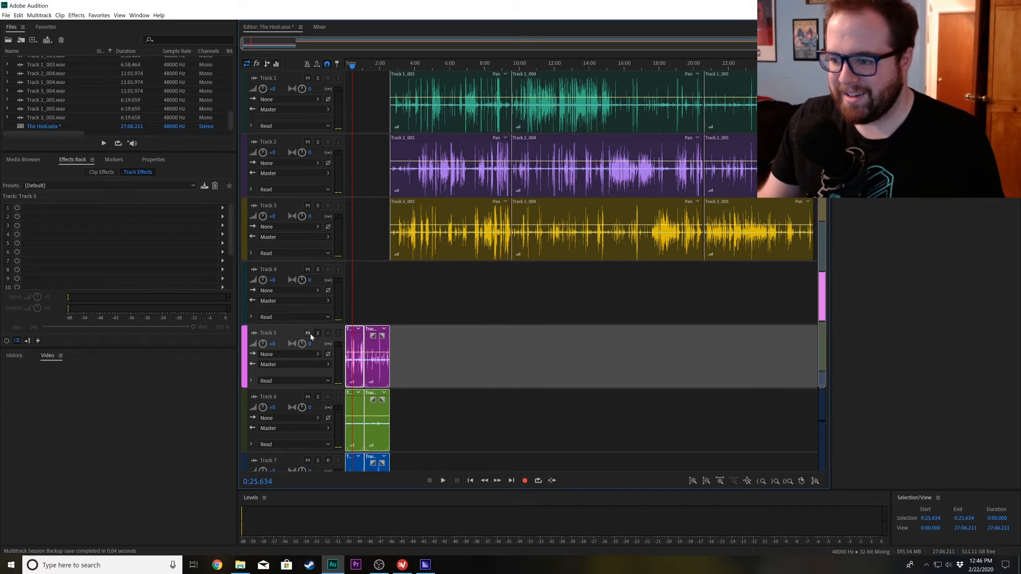
pyautogui.click(307, 397)
pyautogui.click(307, 461)
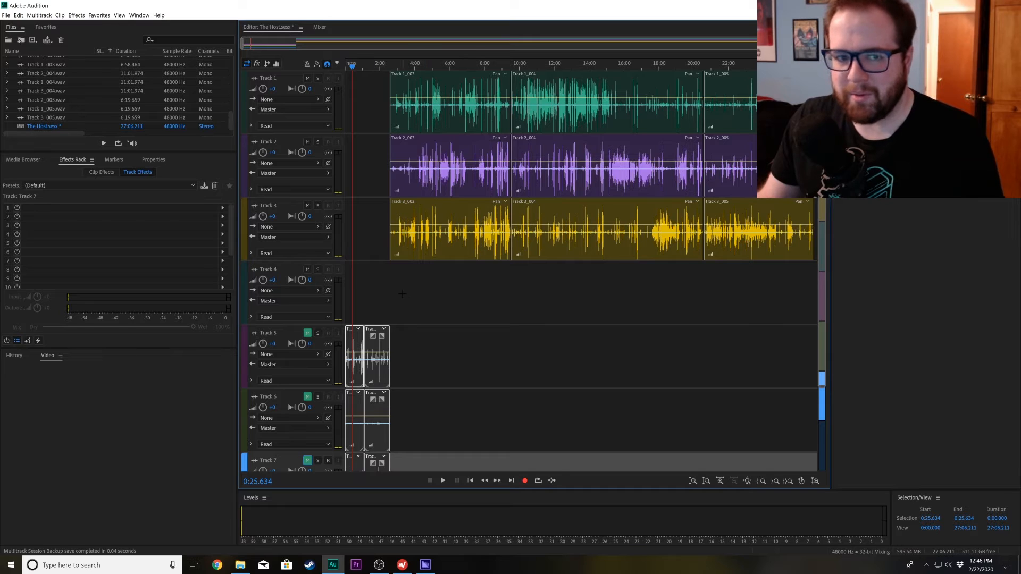
# - Unmute Tracks 5, 6 and 7
pyautogui.click(308, 333)
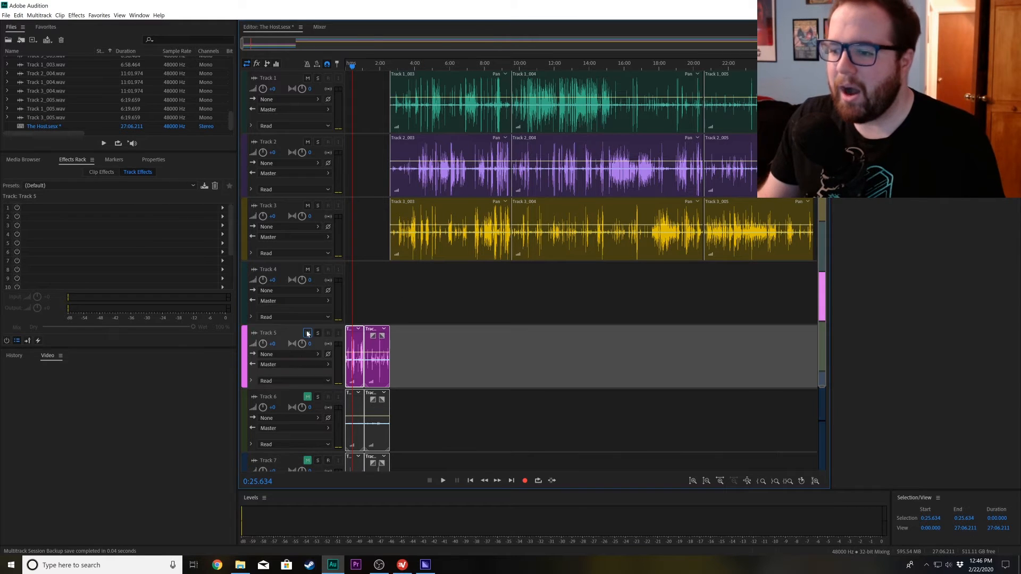
pyautogui.click(307, 397)
pyautogui.click(308, 461)
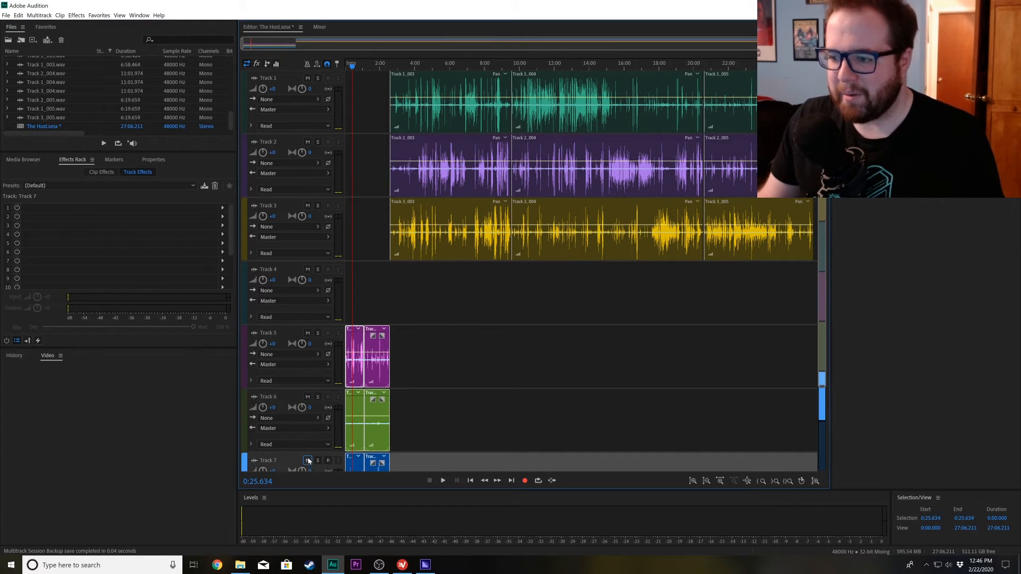
# - Play the session from its beginning and apply the TMI effects rack preset to the Master track
pyautogui.press('Home')
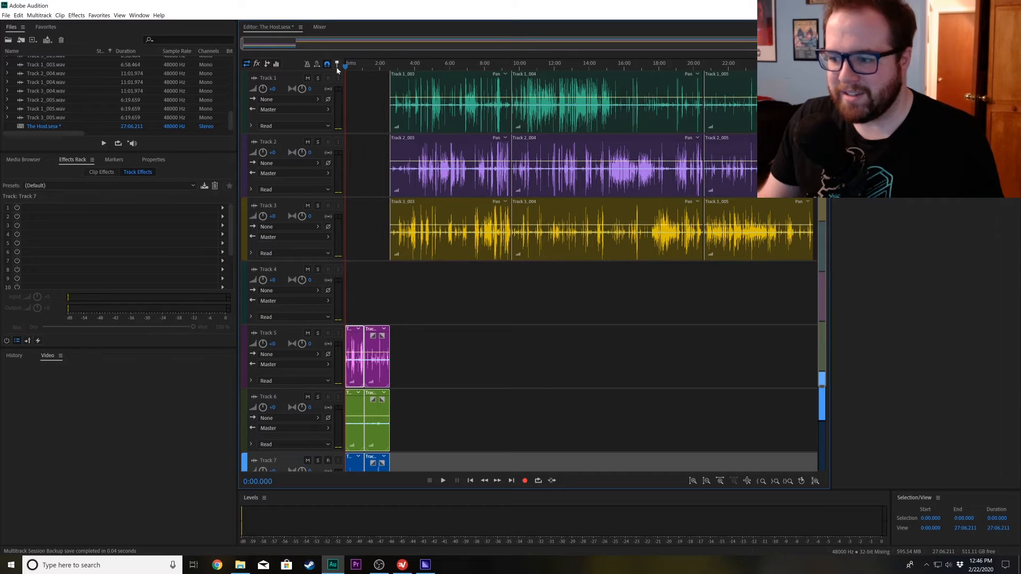
pyautogui.press('space')
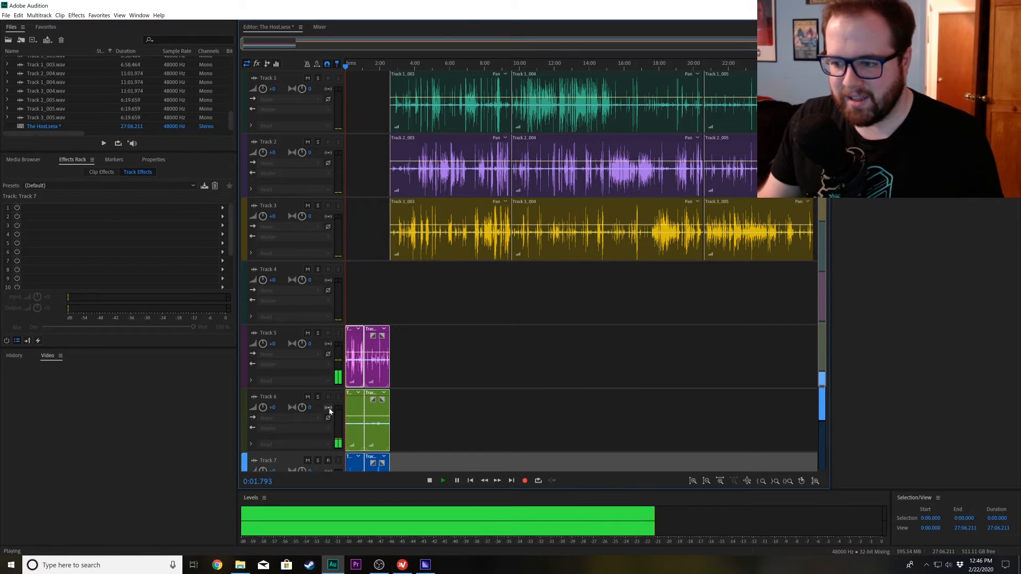
pyautogui.scroll(-3, 453, 372)
pyautogui.click(282, 416)
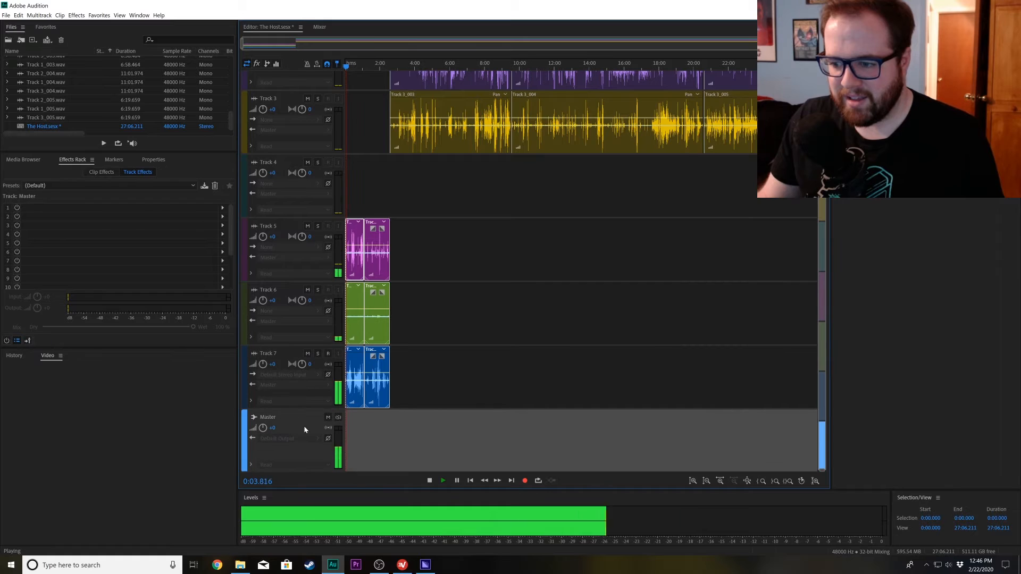
pyautogui.click(137, 186)
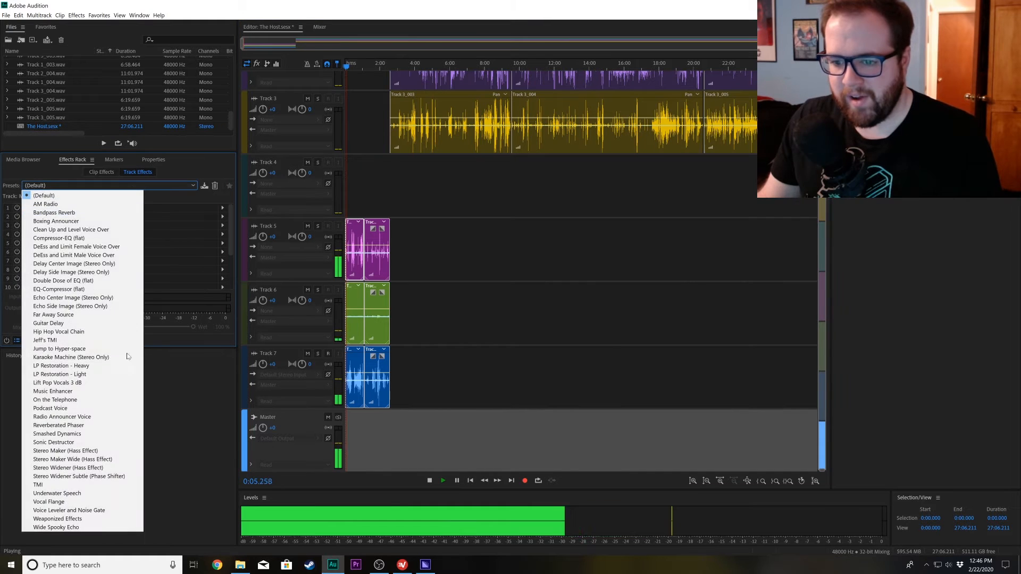
pyautogui.click(92, 485)
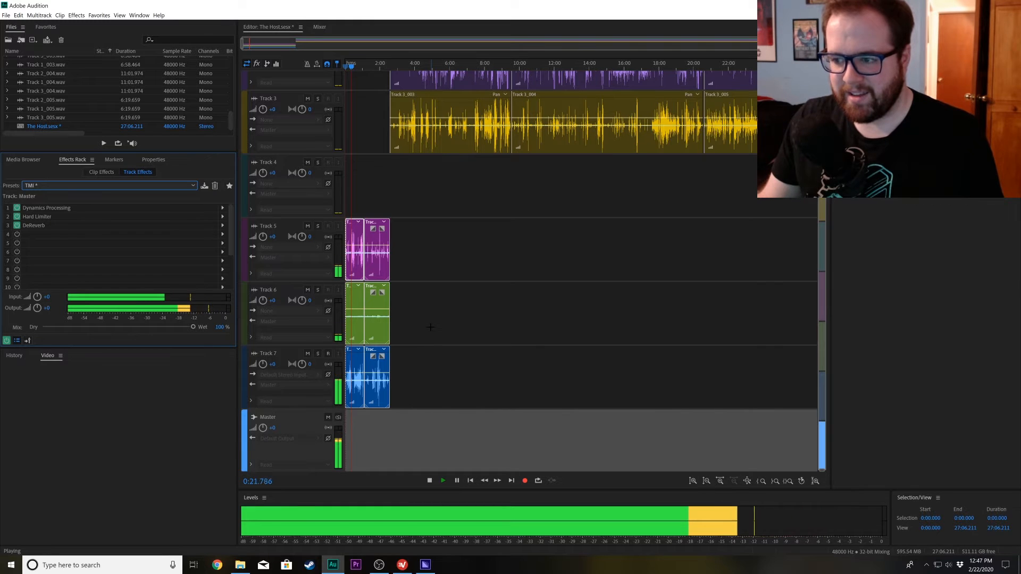
pyautogui.press('space')
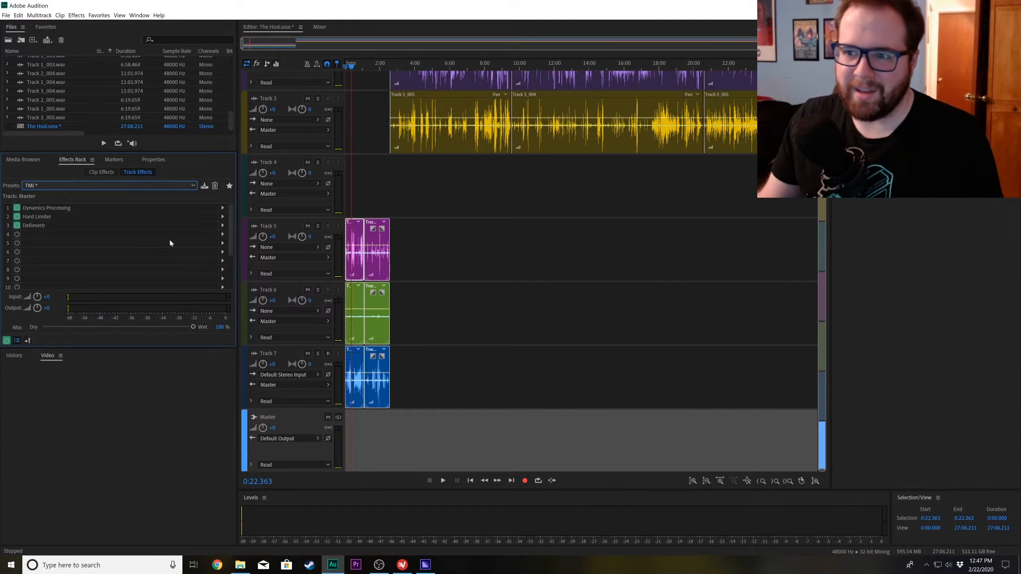
pyautogui.click(130, 183)
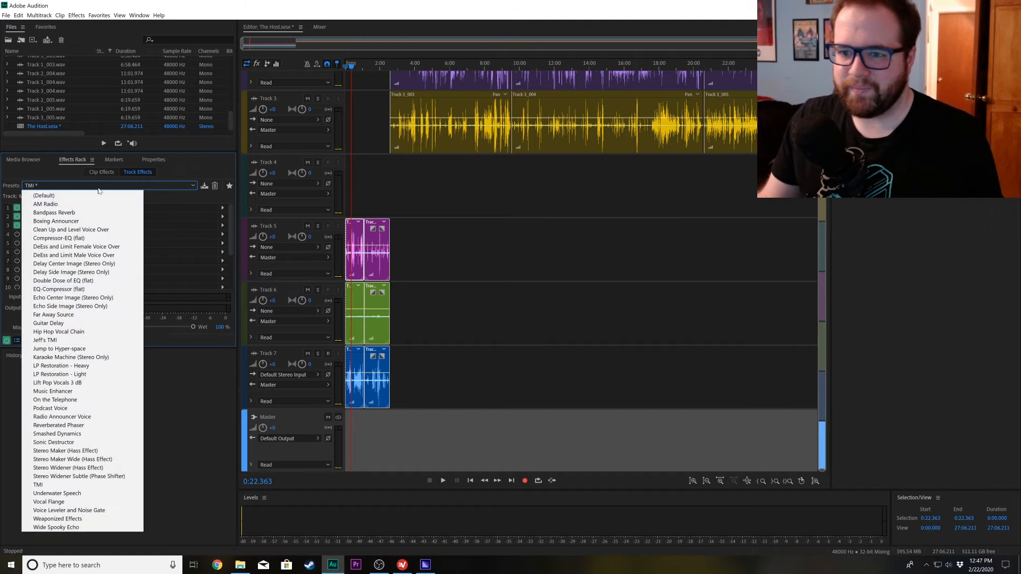
pyautogui.click(488, 253)
# - Place Talk Me Into Theme.mp3 at the very start of Track 4
pyautogui.scroll(3, 419, 277)
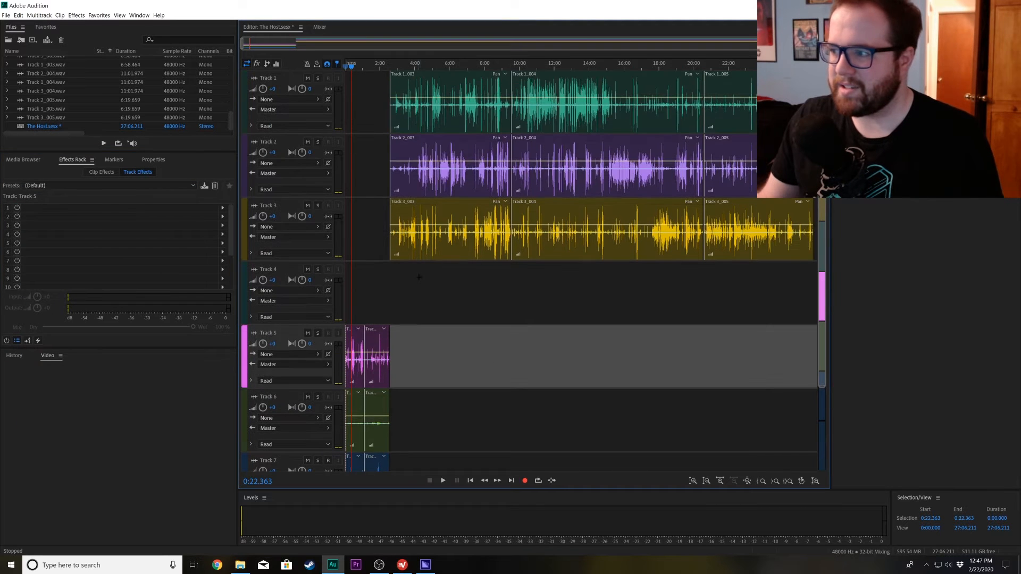
pyautogui.click(393, 287)
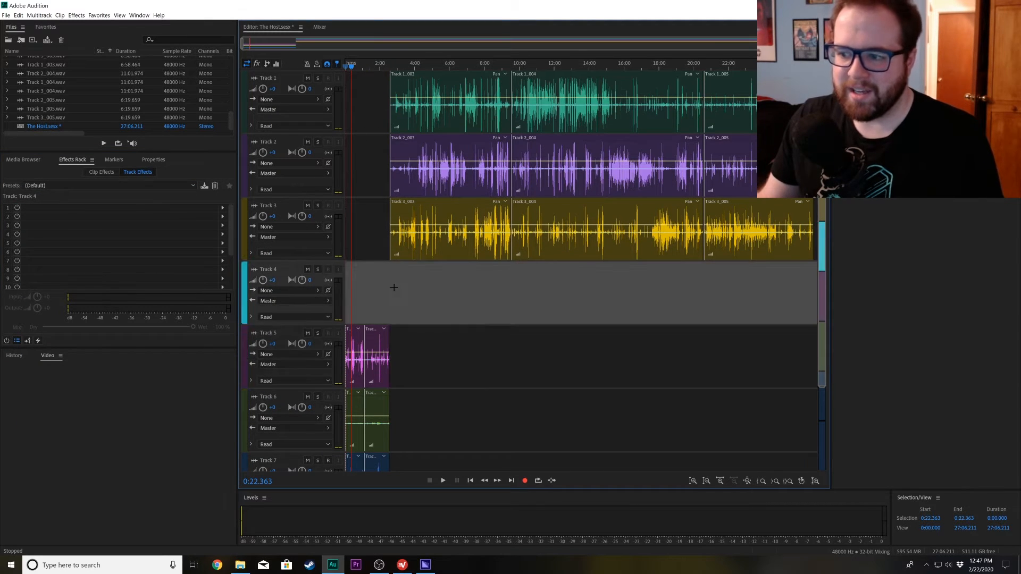
pyautogui.scroll(4, 66, 109)
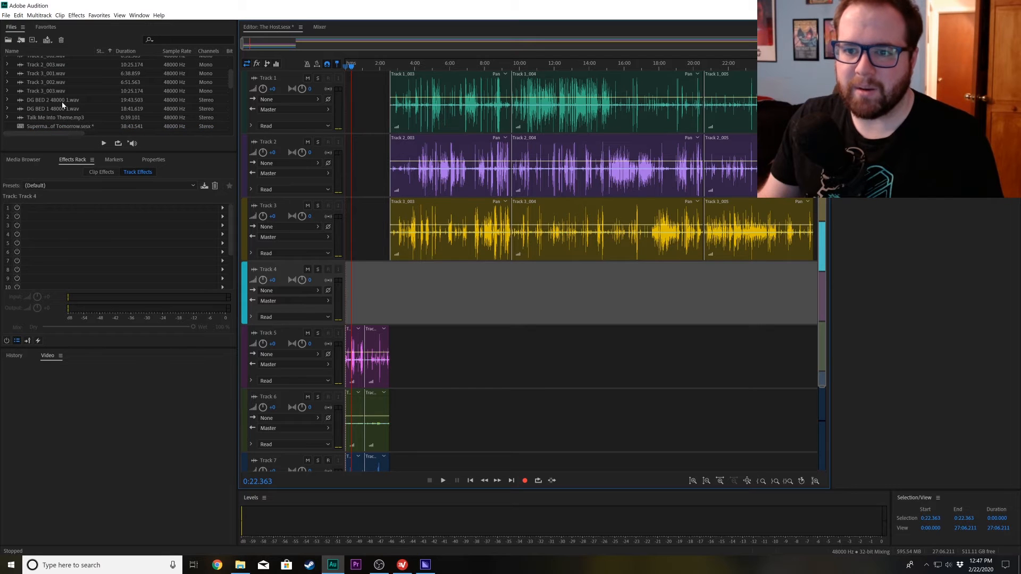
pyautogui.moveTo(59, 118); pyautogui.dragTo(335, 308)
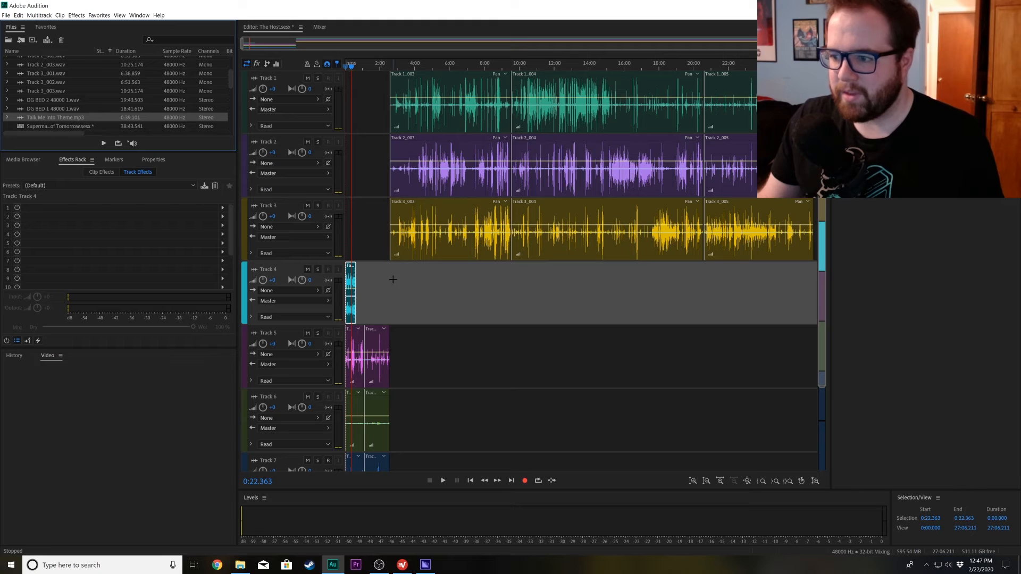
# - Listen to the opening of the third recorded segment on Tracks 1–3, zooming in on the waveforms to find a cut point
pyautogui.click(395, 68)
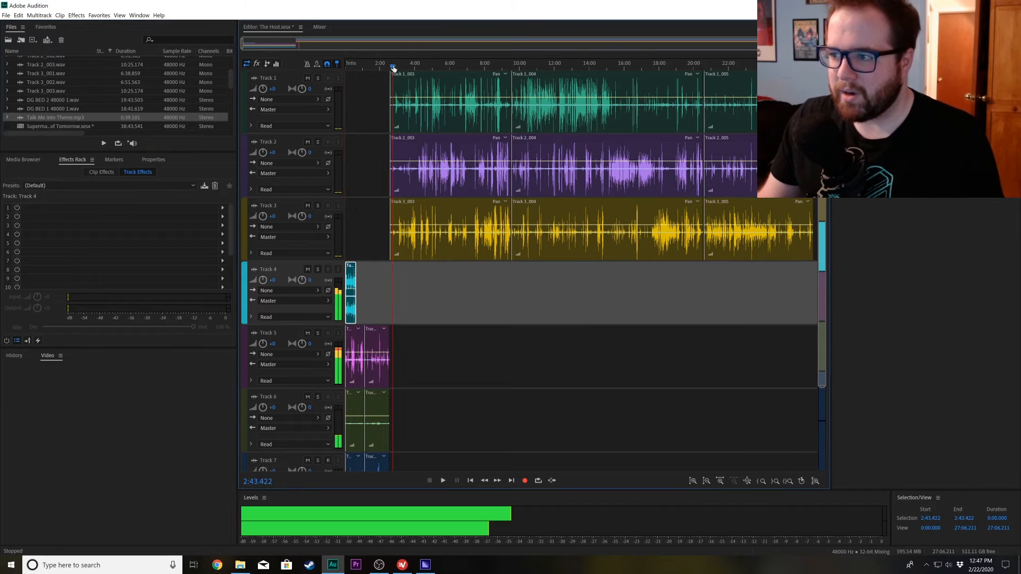
pyautogui.press('space')
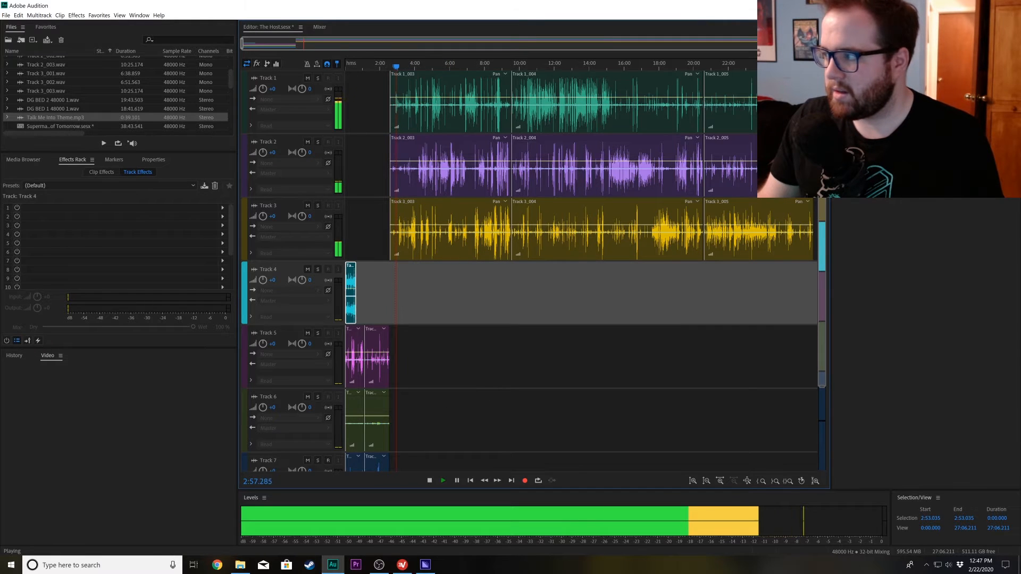
pyautogui.scroll(3, 244, 46)
pyautogui.moveTo(244, 47); pyautogui.dragTo(296, 45)
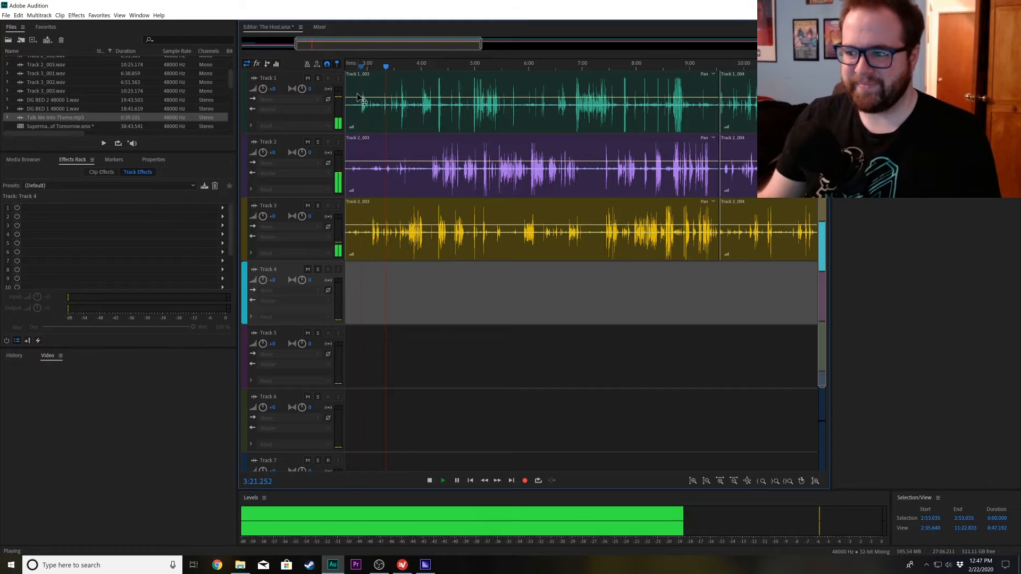
pyautogui.moveTo(476, 43); pyautogui.dragTo(375, 43)
pyautogui.moveTo(296, 45); pyautogui.dragTo(306, 45)
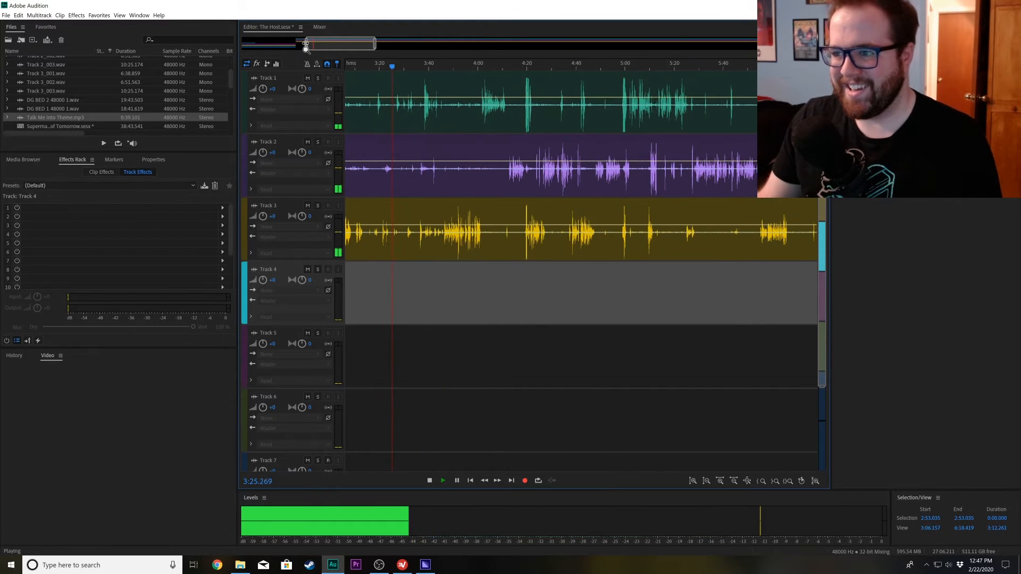
pyautogui.press('space')
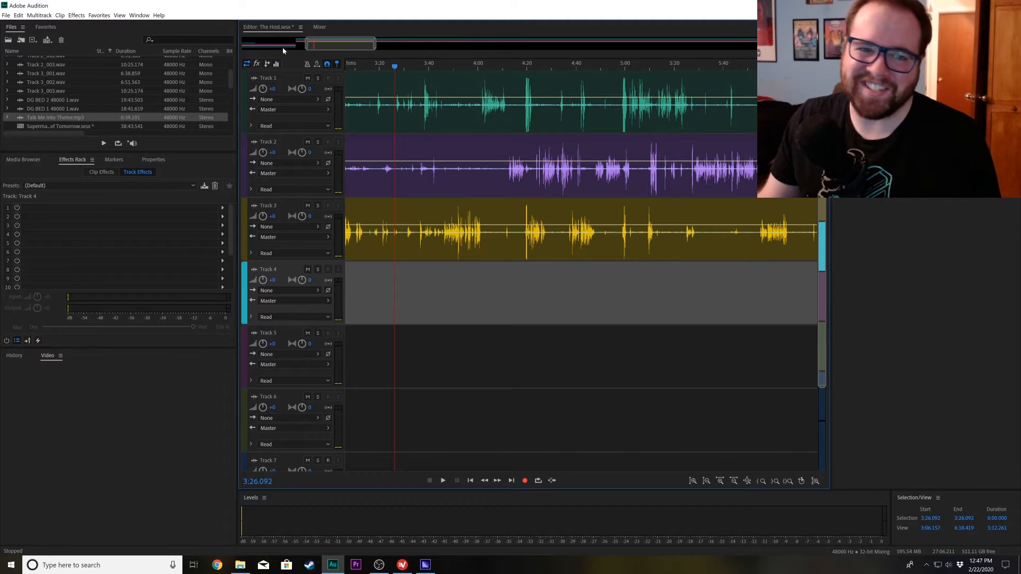
pyautogui.press('space')
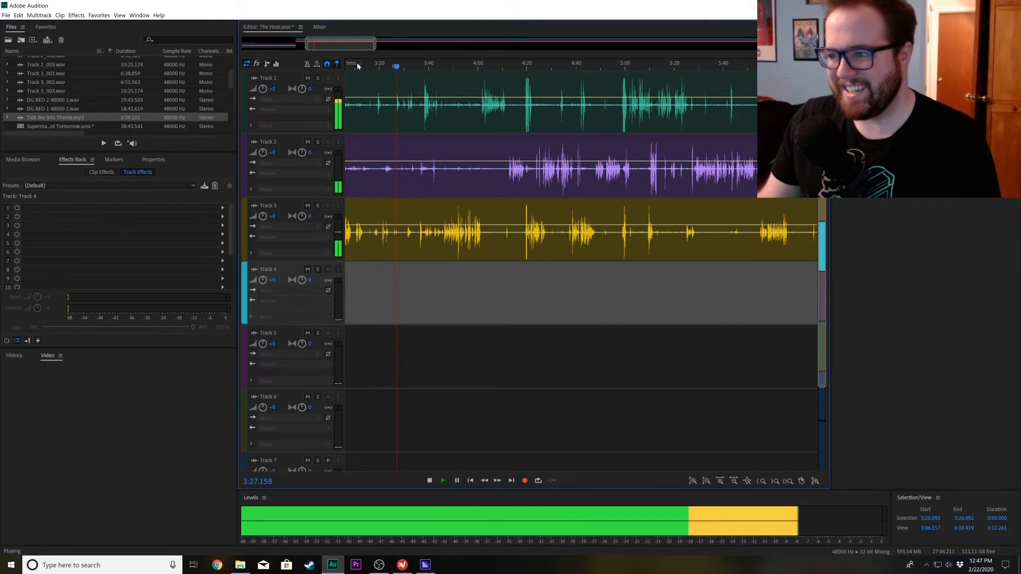
pyautogui.moveTo(365, 43); pyautogui.dragTo(369, 44)
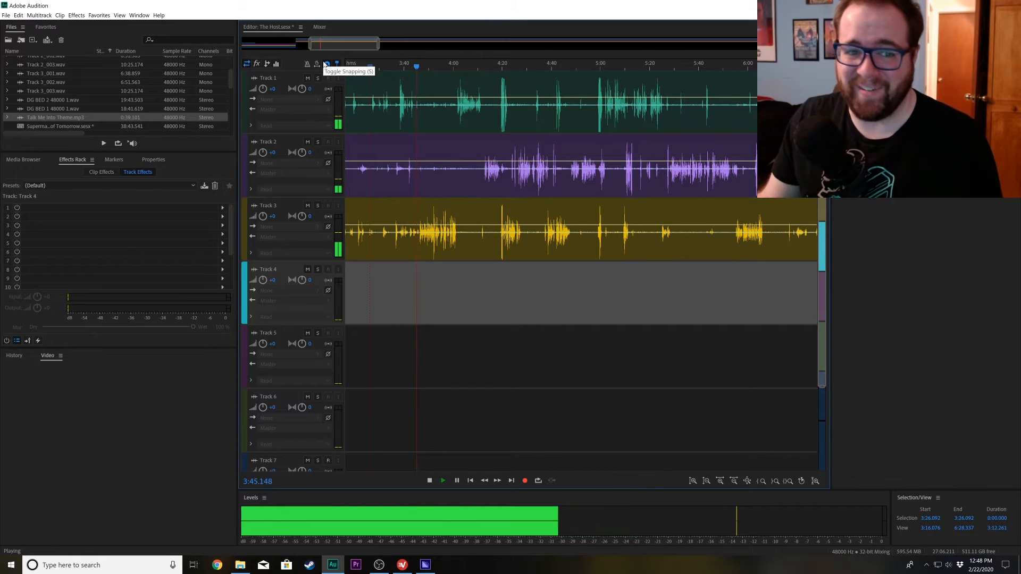
pyautogui.press('space')
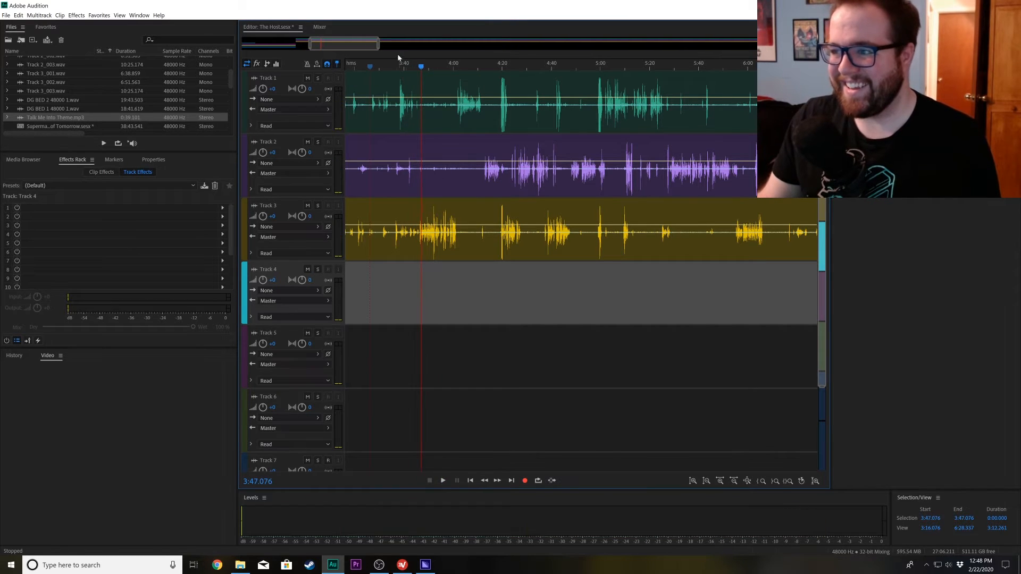
# - Split the clips on Tracks 1–3 at 3:46.027, just before the louder speech on Track 3
pyautogui.moveTo(378, 43); pyautogui.dragTo(359, 45)
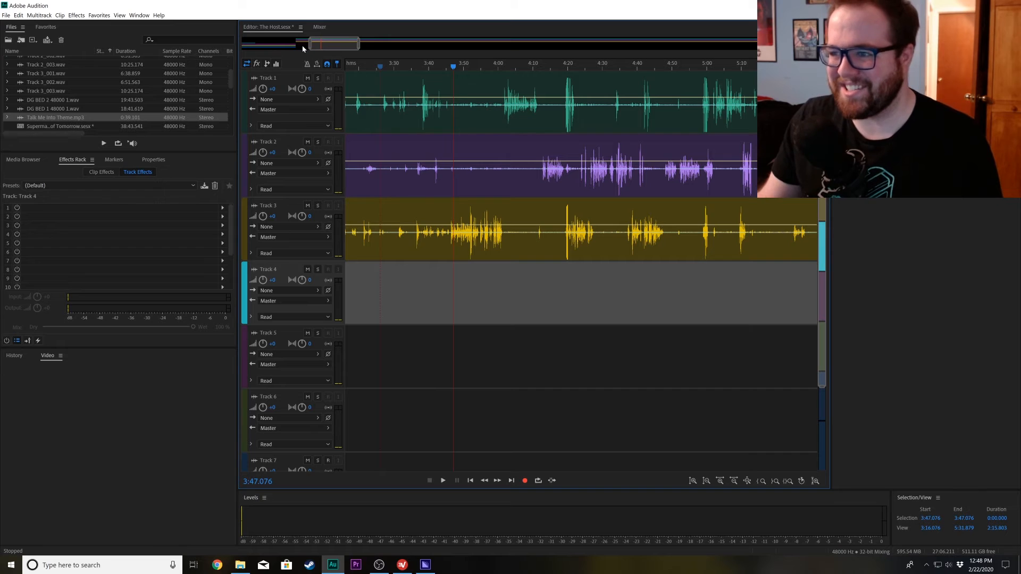
pyautogui.moveTo(310, 44); pyautogui.dragTo(328, 46)
pyautogui.moveTo(408, 68); pyautogui.dragTo(410, 67)
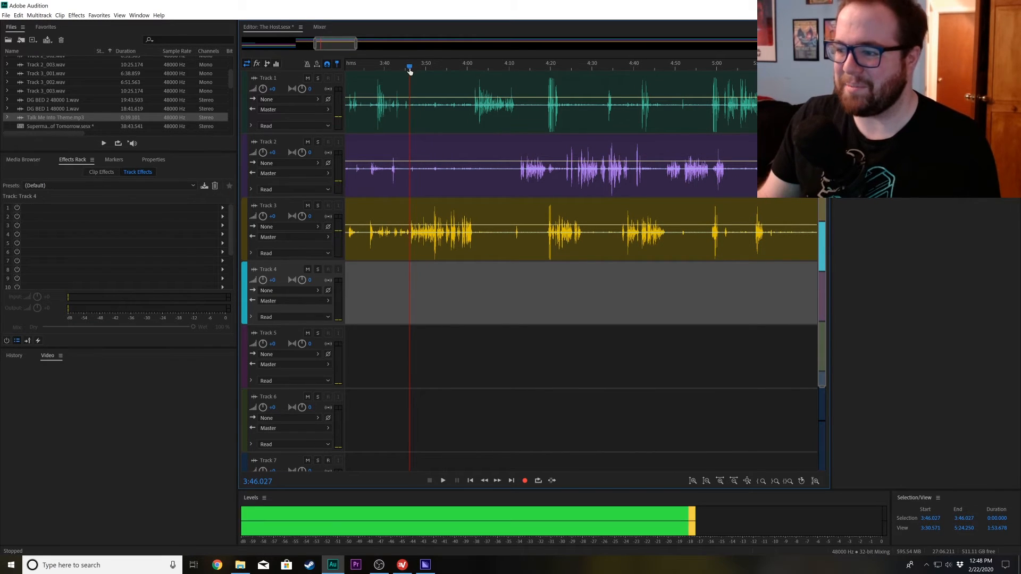
pyautogui.click(414, 84)
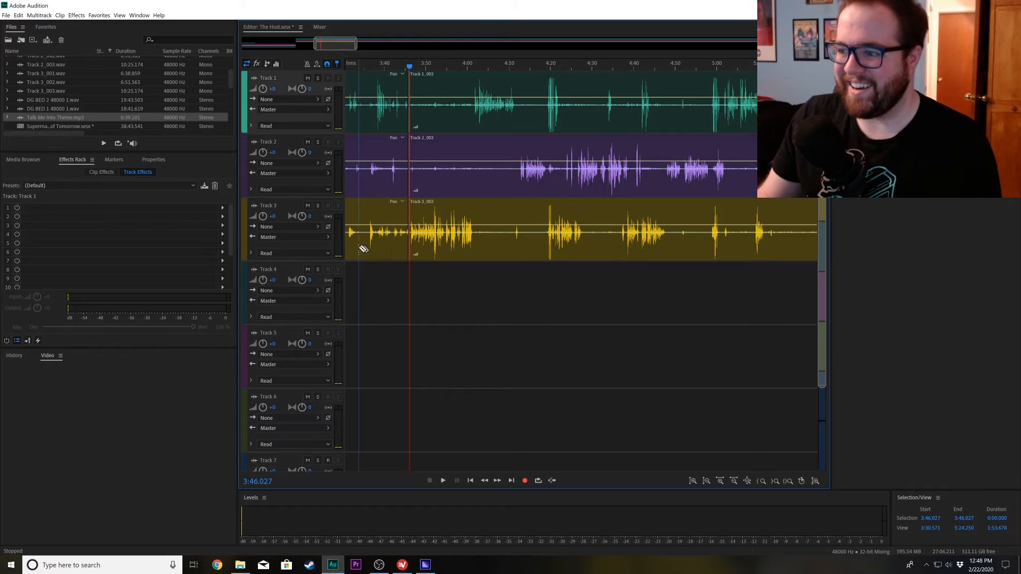
# - Move the three clip portions before the 3:46 split from Tracks 1–3 down to Tracks 5–7
pyautogui.moveTo(314, 46); pyautogui.dragTo(271, 49)
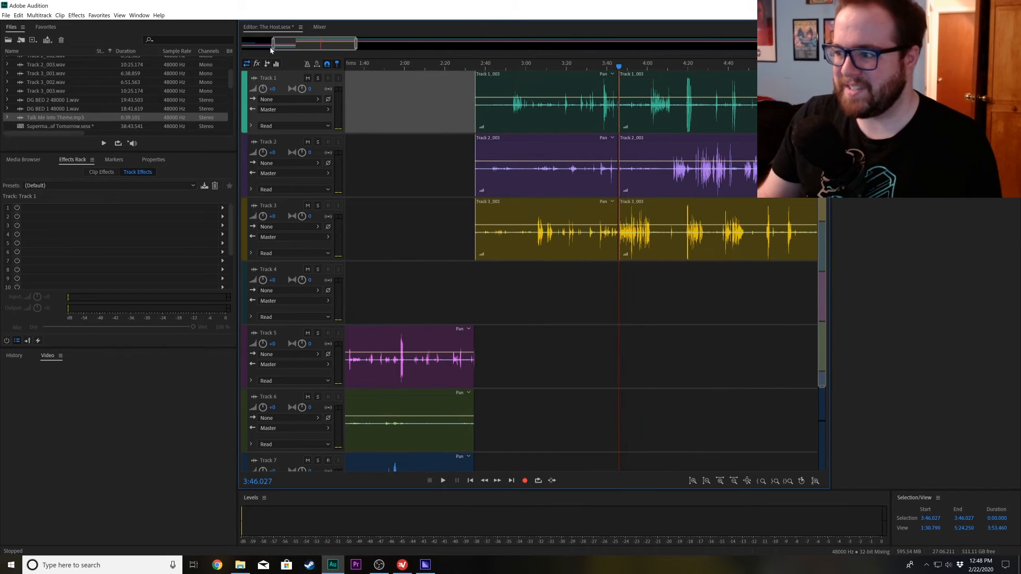
pyautogui.moveTo(526, 276); pyautogui.dragTo(522, 121)
pyautogui.moveTo(523, 121); pyautogui.dragTo(521, 359)
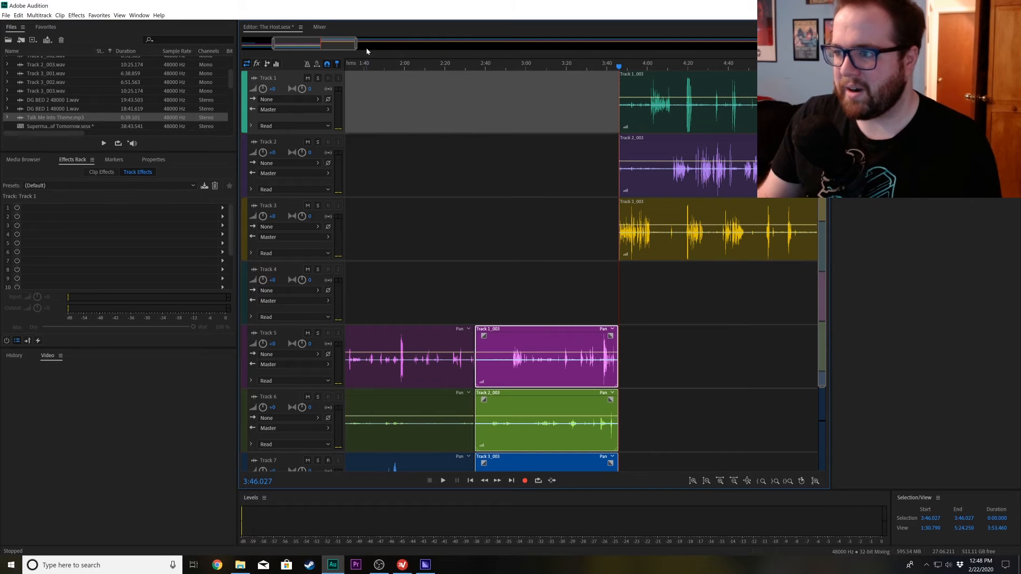
# - Move the dialogue clips on Tracks 1–3 earlier so they start at about 0:37, slightly overlapping the theme's ending
pyautogui.moveTo(355, 44); pyautogui.dragTo(452, 45)
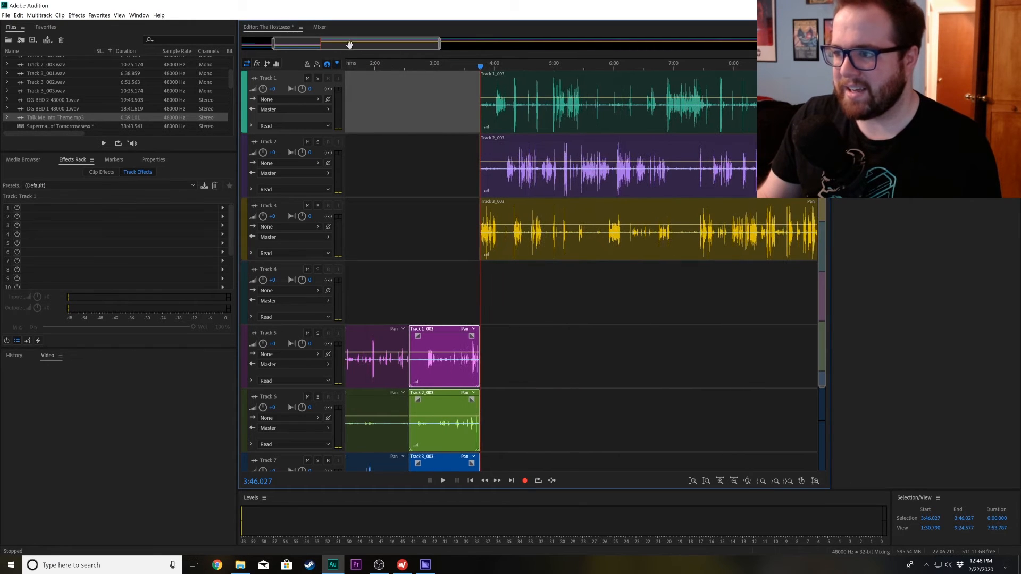
pyautogui.moveTo(316, 43); pyautogui.dragTo(271, 48)
pyautogui.click(636, 276)
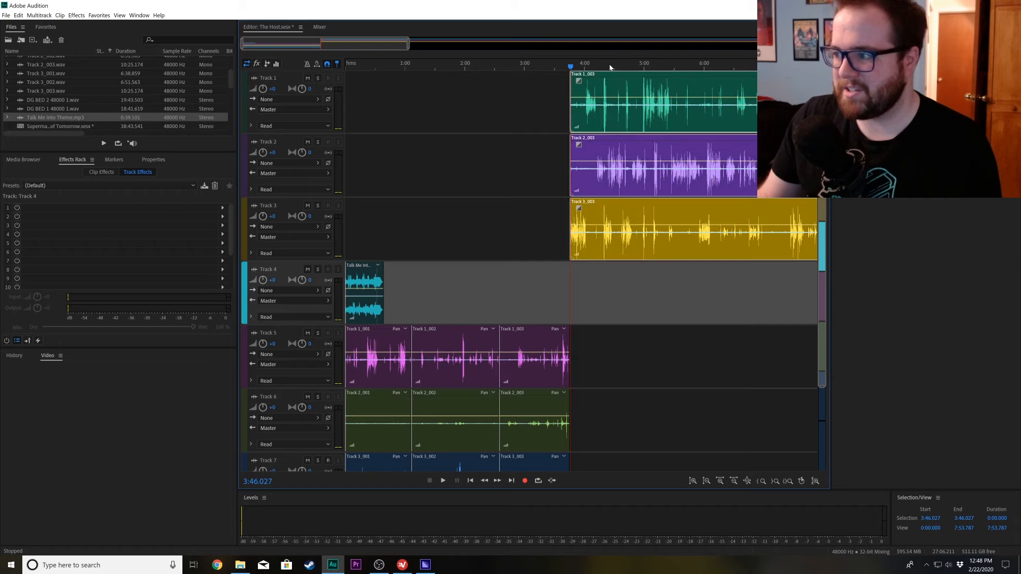
pyautogui.moveTo(620, 86); pyautogui.dragTo(285, 43)
pyautogui.moveTo(476, 80); pyautogui.dragTo(500, 80)
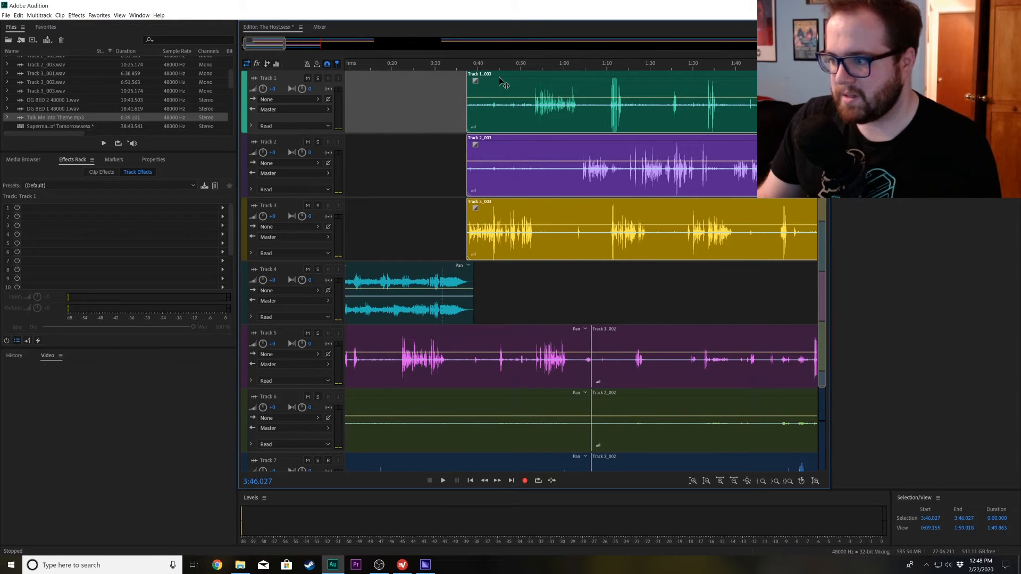
pyautogui.moveTo(472, 80); pyautogui.dragTo(472, 80)
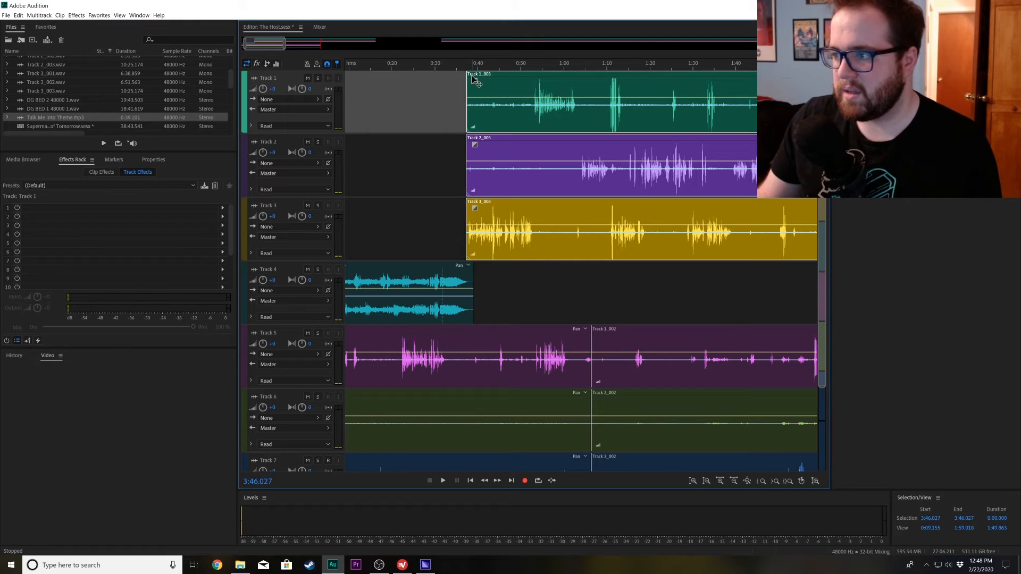
# - Mute Tracks 5, 6 and 7
pyautogui.click(308, 333)
pyautogui.click(308, 397)
pyautogui.click(308, 460)
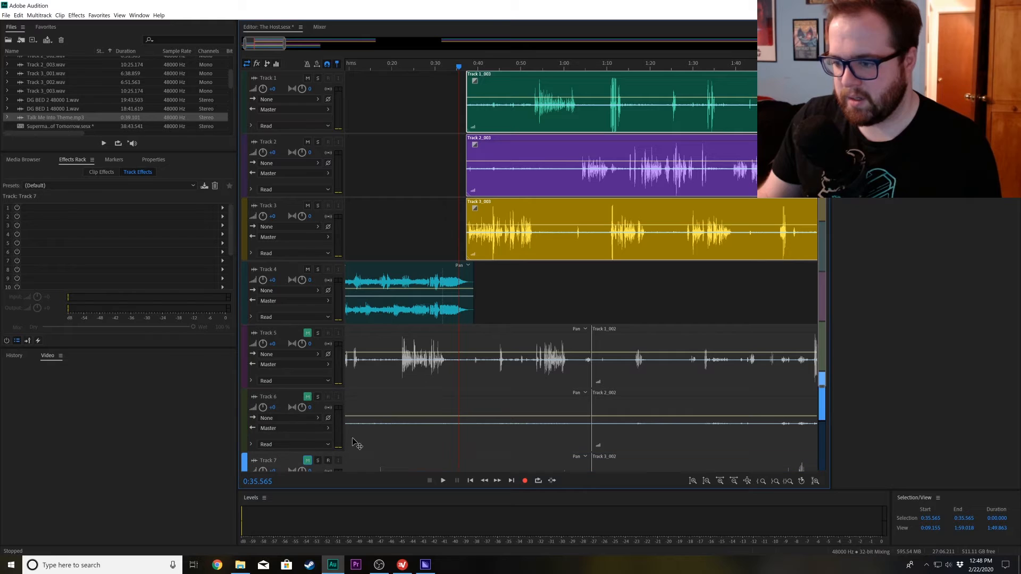
# - Play the session from about 0:33 to check the transition from the theme into the dialogue
pyautogui.press('space')
pyautogui.press('space')
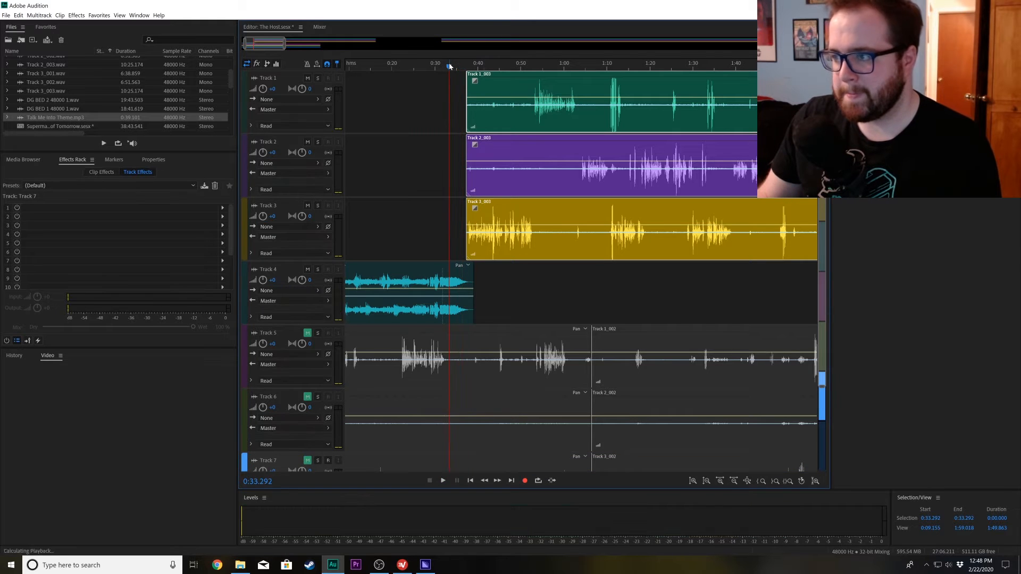
pyautogui.press('space')
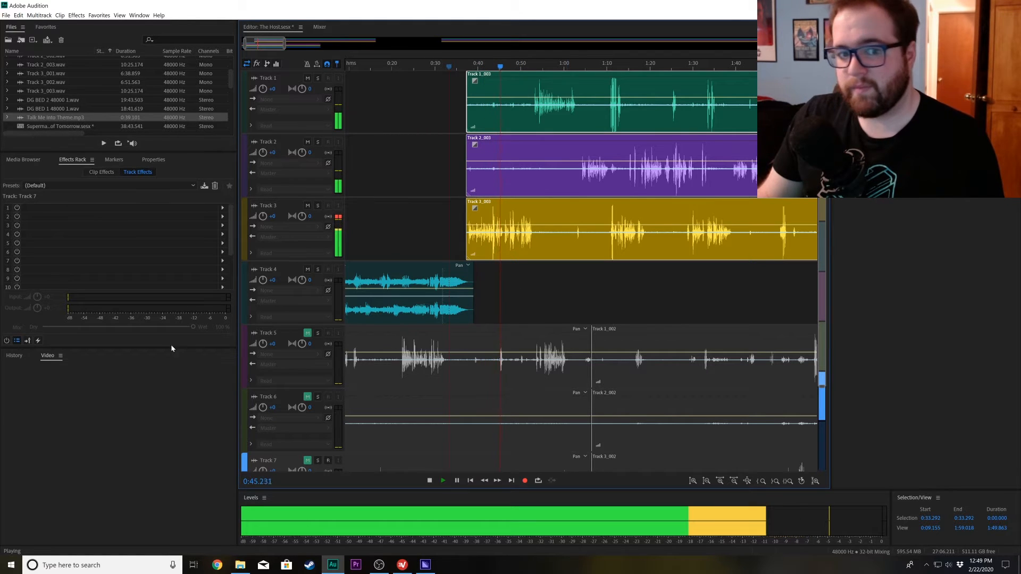
pyautogui.press('space')
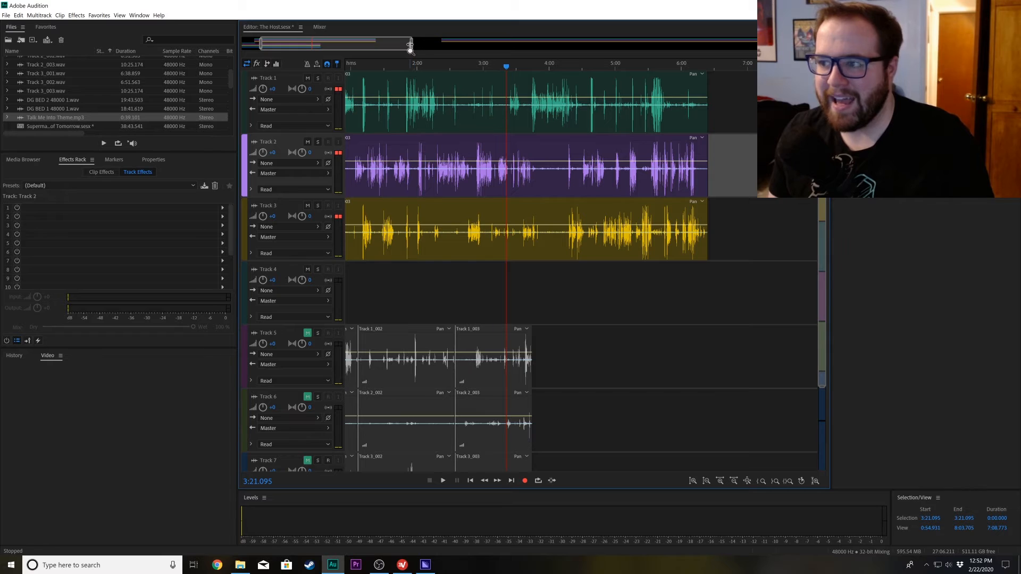
# - Listen to the dialogue around 3:21 and split the clips on all tracks at 3:23.248
pyautogui.moveTo(408, 44); pyautogui.dragTo(377, 42)
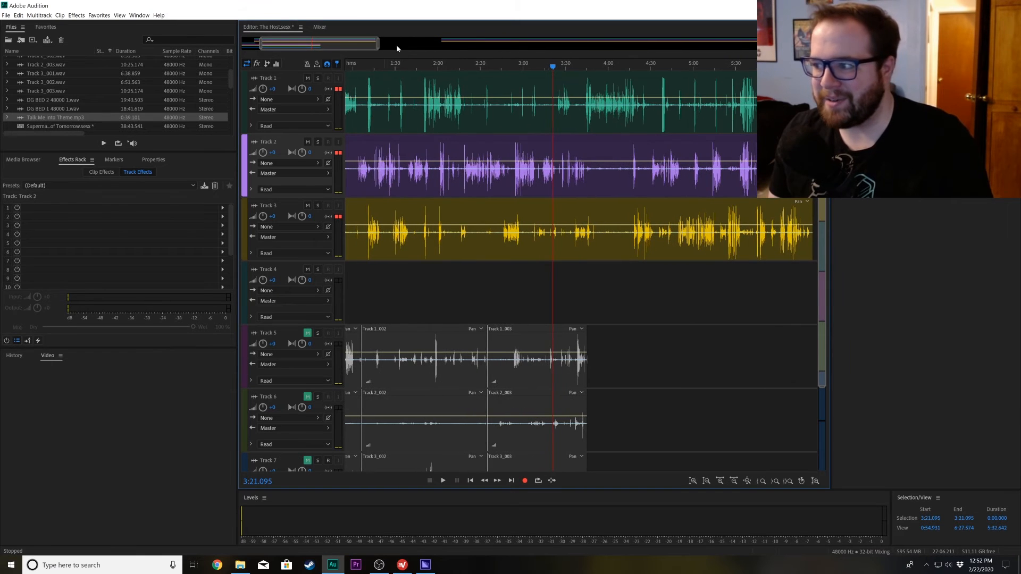
pyautogui.press('space')
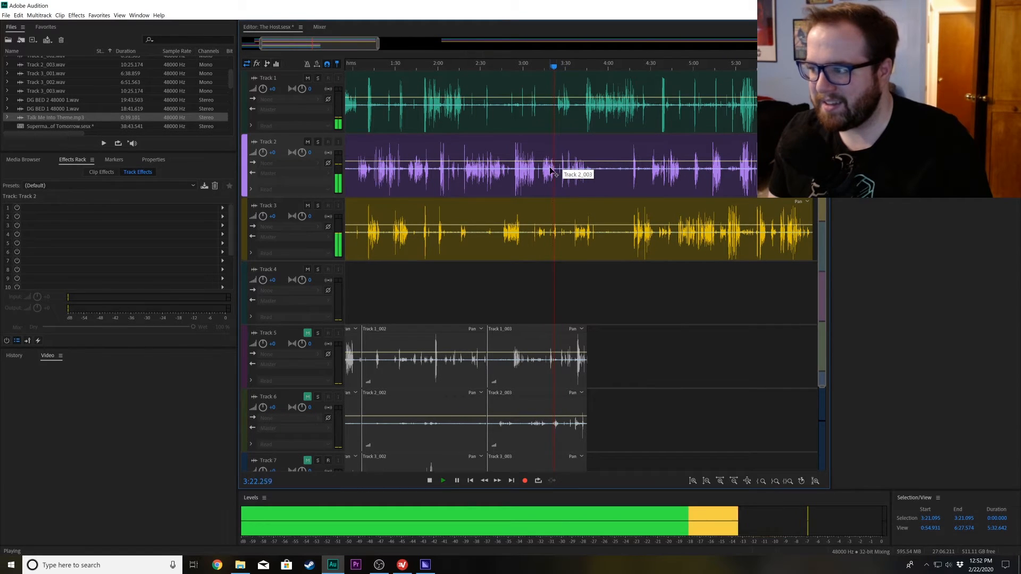
pyautogui.press('space')
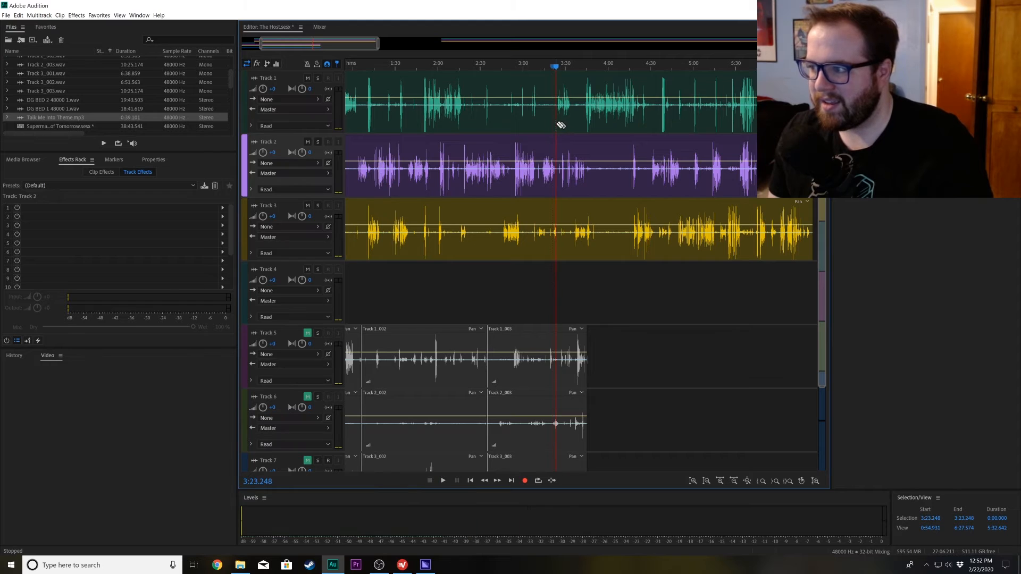
pyautogui.click(560, 125)
# - Listen on to the end of the unwanted passage and split the clips on all tracks at 3:34.331
pyautogui.press('space')
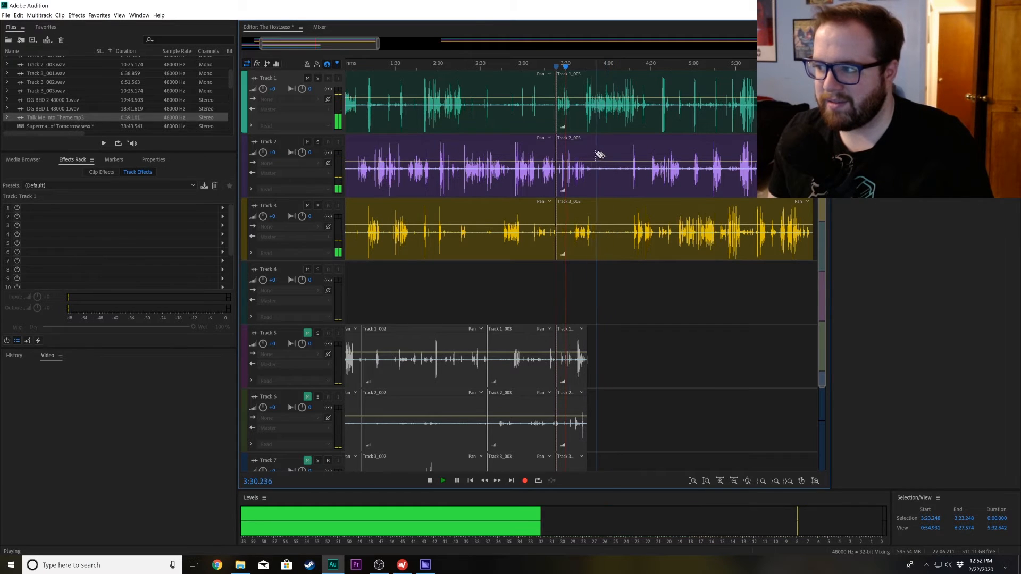
pyautogui.moveTo(374, 41); pyautogui.dragTo(347, 42)
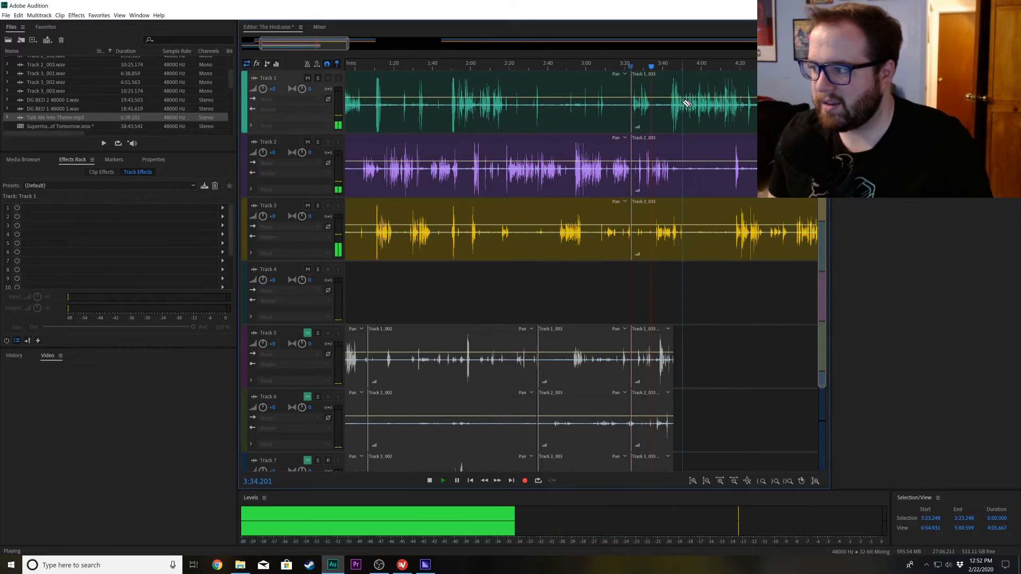
pyautogui.press('space')
pyautogui.click(653, 112)
# - Move the cut-out dialogue segments from Tracks 1–3 to the end of the clips on muted Tracks 5–7
pyautogui.press('v')
pyautogui.moveTo(644, 275); pyautogui.dragTo(637, 87)
pyautogui.click(643, 125)
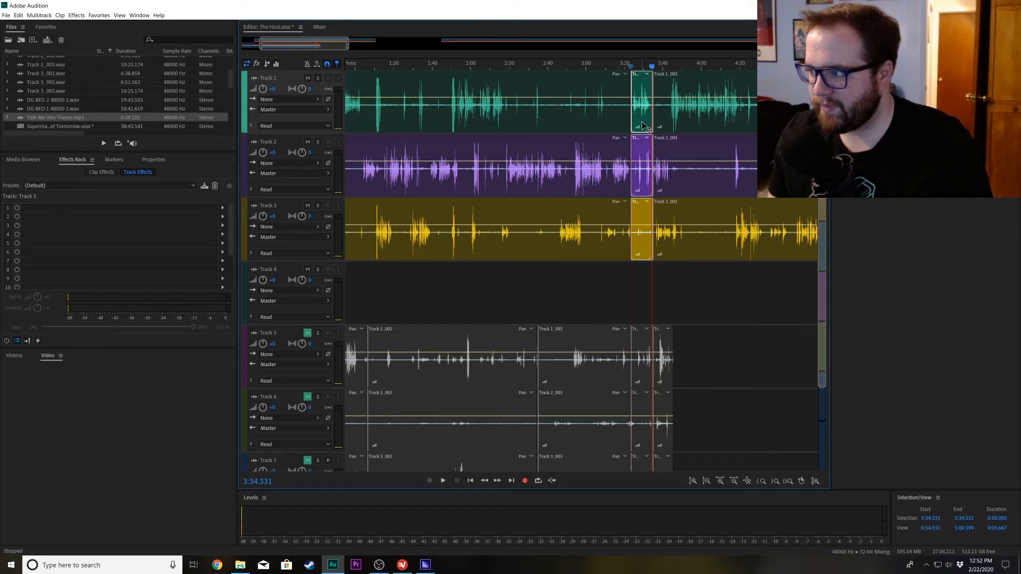
pyautogui.moveTo(645, 125); pyautogui.dragTo(688, 382)
pyautogui.click(671, 286)
# - Shift the following clips on Tracks 1–3 earlier to close the gap at 3:23, and play the join from about 3:19
pyautogui.press('space')
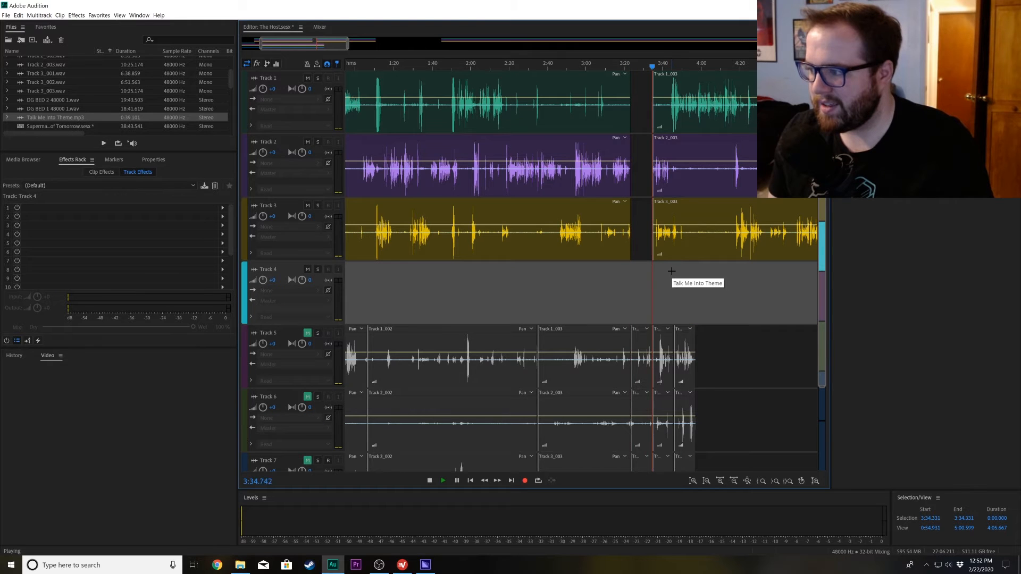
pyautogui.press('space')
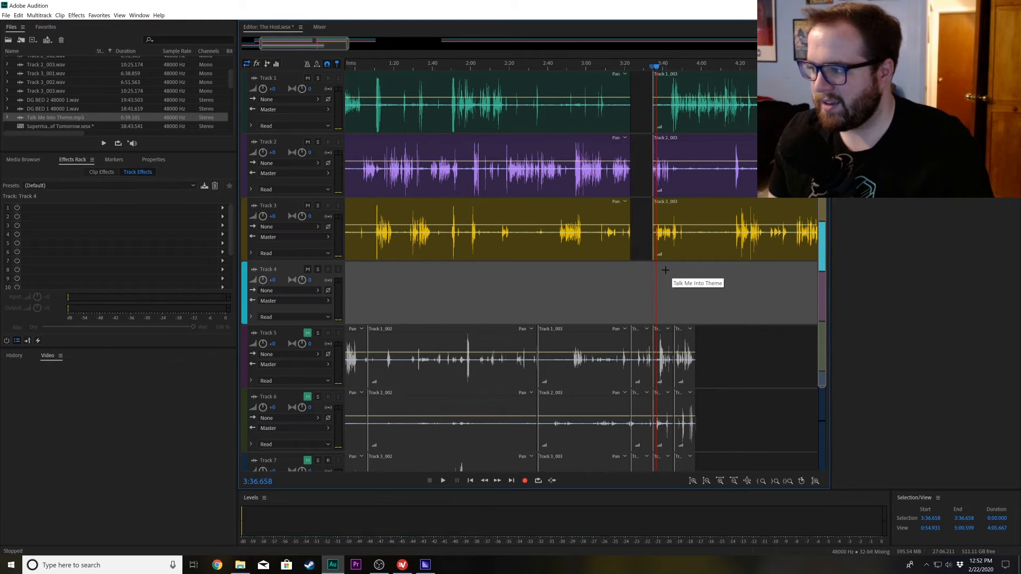
pyautogui.moveTo(662, 266); pyautogui.dragTo(658, 122)
pyautogui.moveTo(687, 253); pyautogui.dragTo(663, 246)
pyautogui.click(622, 68)
pyautogui.press('space')
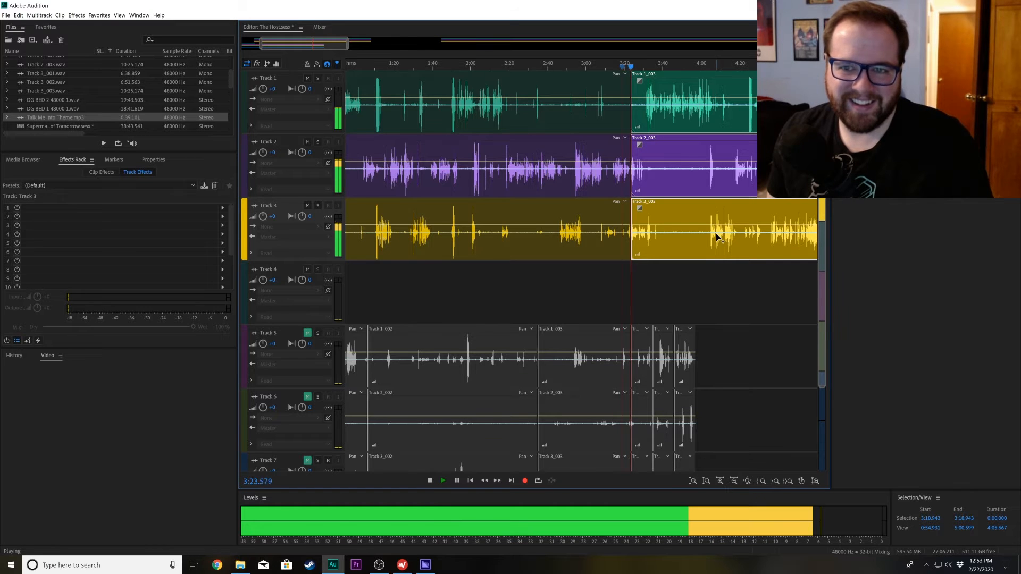
pyautogui.press('space')
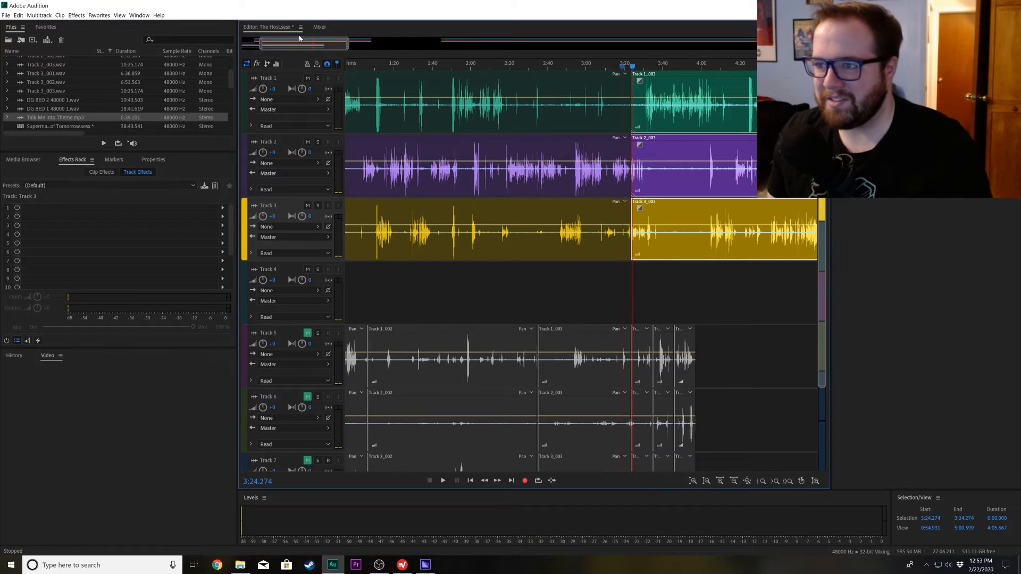
pyautogui.moveTo(259, 47); pyautogui.dragTo(331, 47)
pyautogui.click(498, 279)
pyautogui.moveTo(497, 127); pyautogui.dragTo(503, 127)
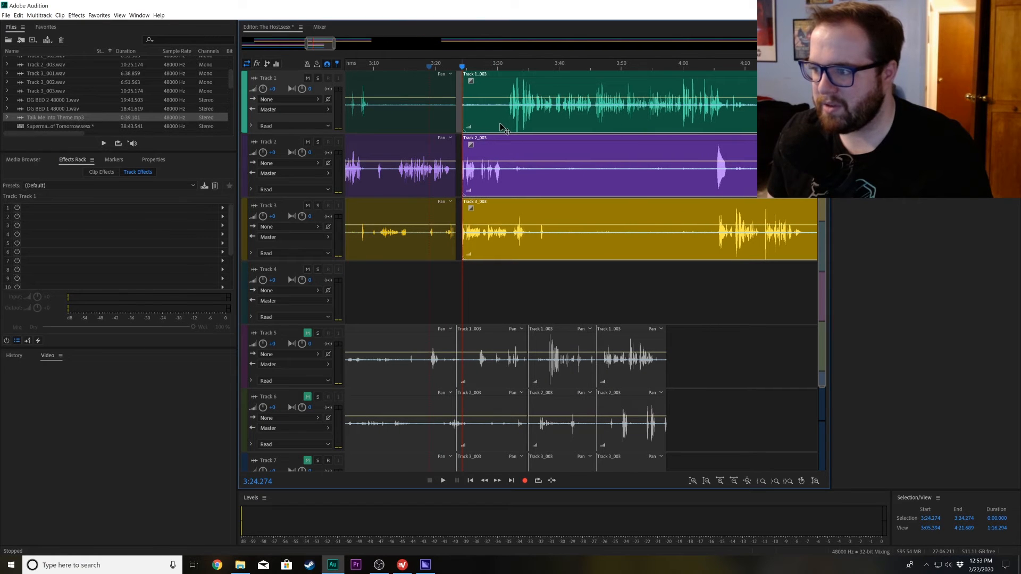
pyautogui.click(462, 244)
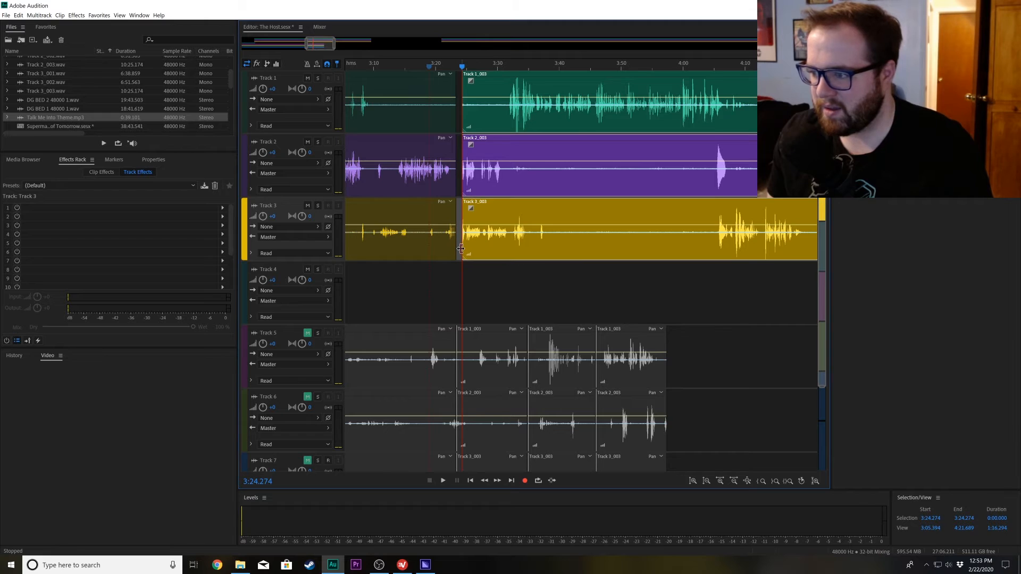
pyautogui.moveTo(460, 248); pyautogui.dragTo(458, 248)
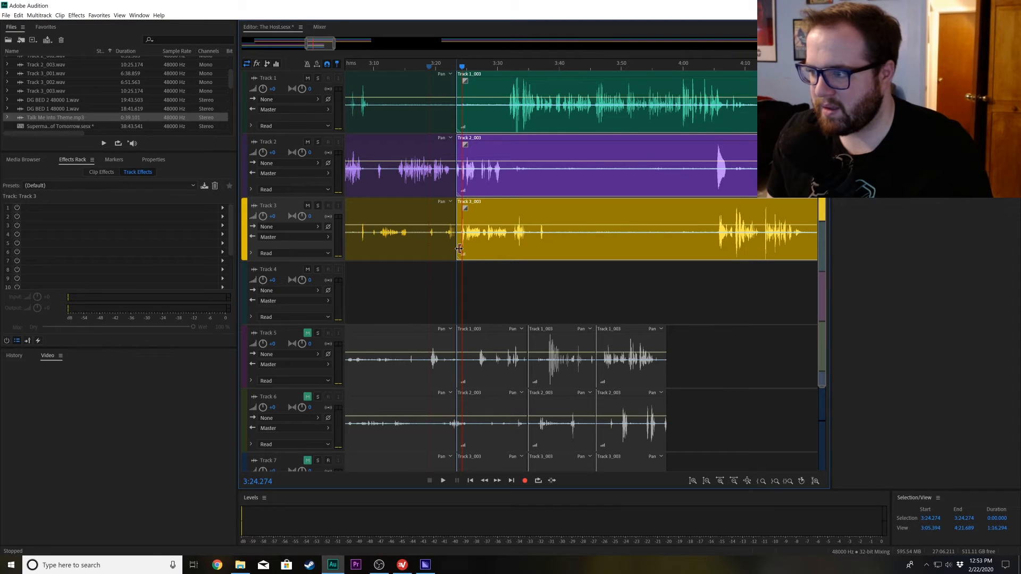
# - Tighten the join at 3:23 by trimming about half a second from the following clips' starts and closing the gap, checking it by playback
pyautogui.moveTo(335, 49); pyautogui.dragTo(307, 50)
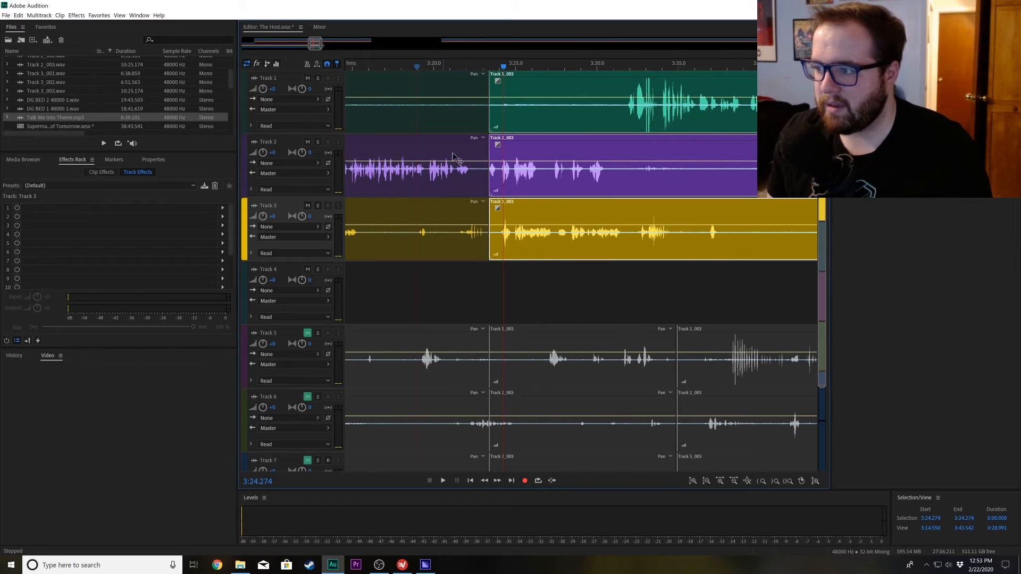
pyautogui.moveTo(489, 246); pyautogui.dragTo(512, 258)
pyautogui.click(454, 62)
pyautogui.press('space')
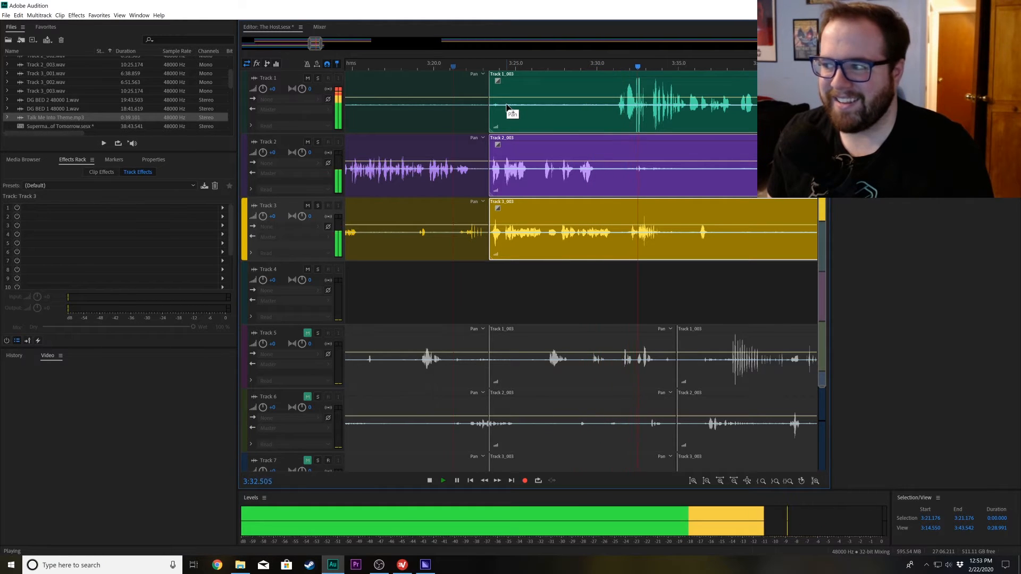
pyautogui.press('space')
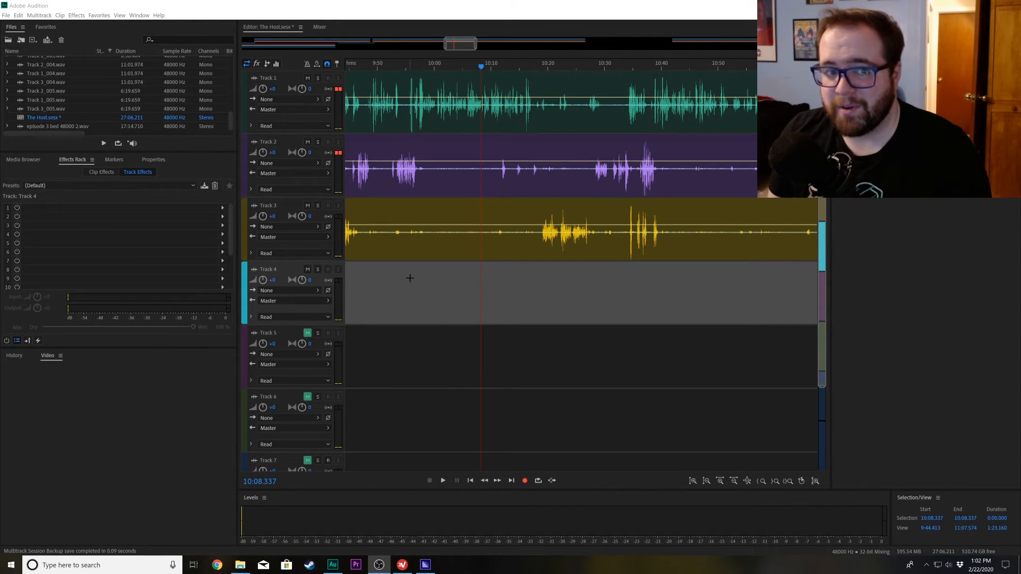
# - Play and zoom in on the Track 1 dialogue around 10:08 to locate the word that needs censoring
pyautogui.click(467, 323)
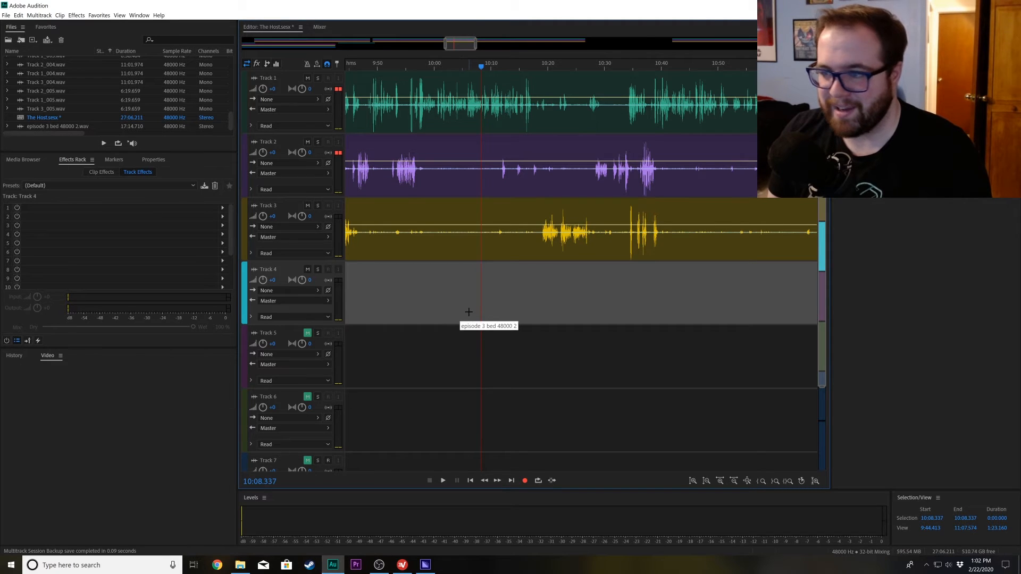
pyautogui.press('space')
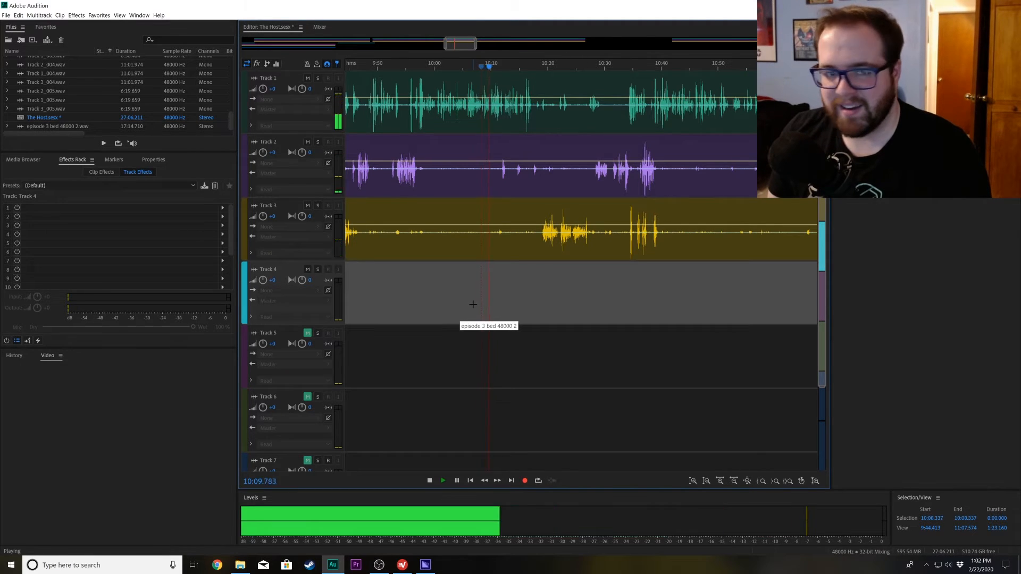
pyautogui.press('space')
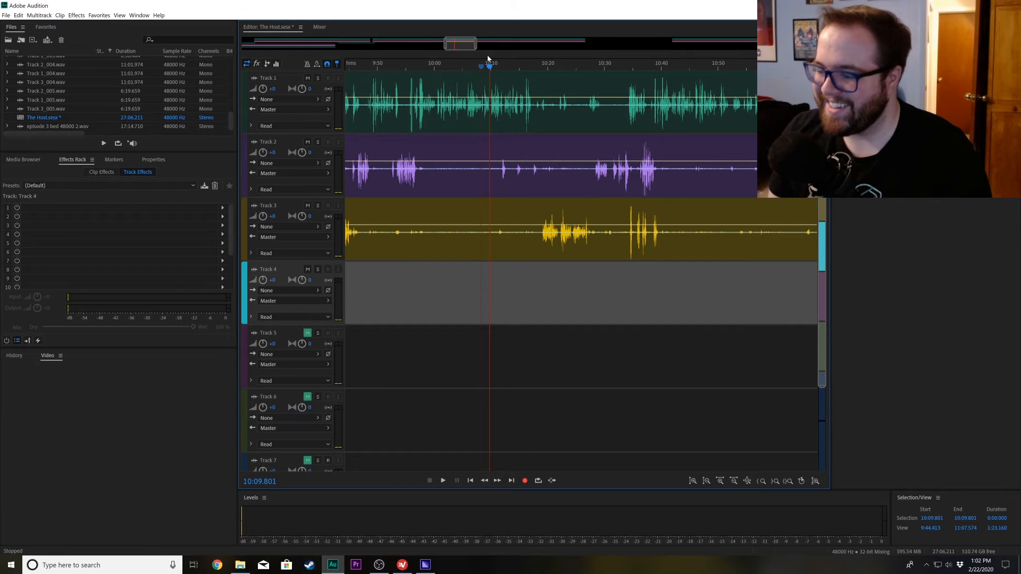
pyautogui.moveTo(476, 44); pyautogui.dragTo(447, 45)
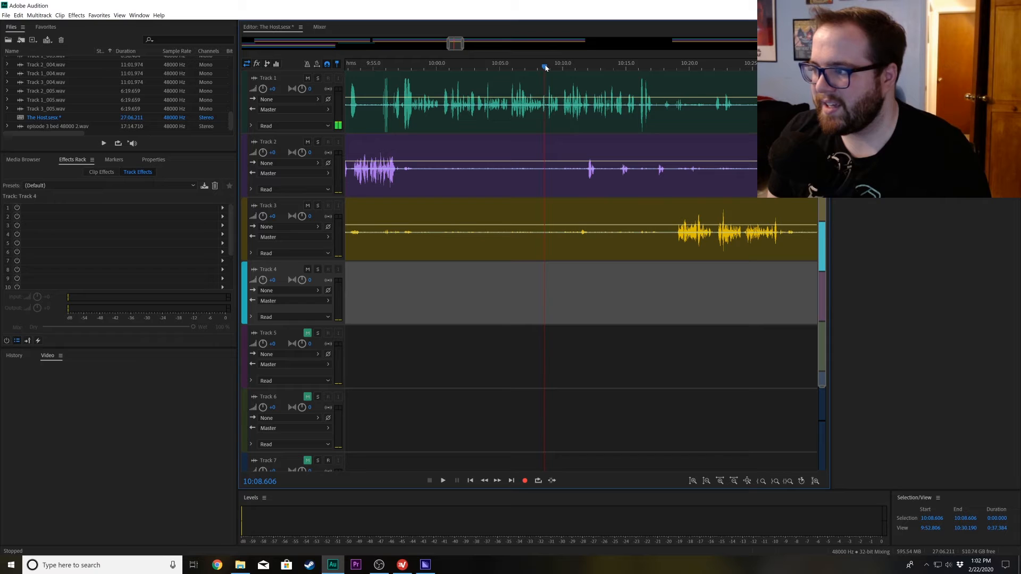
pyautogui.press('space')
pyautogui.press('space')
pyautogui.moveTo(549, 68); pyautogui.dragTo(548, 68)
pyautogui.moveTo(464, 45); pyautogui.dragTo(461, 45)
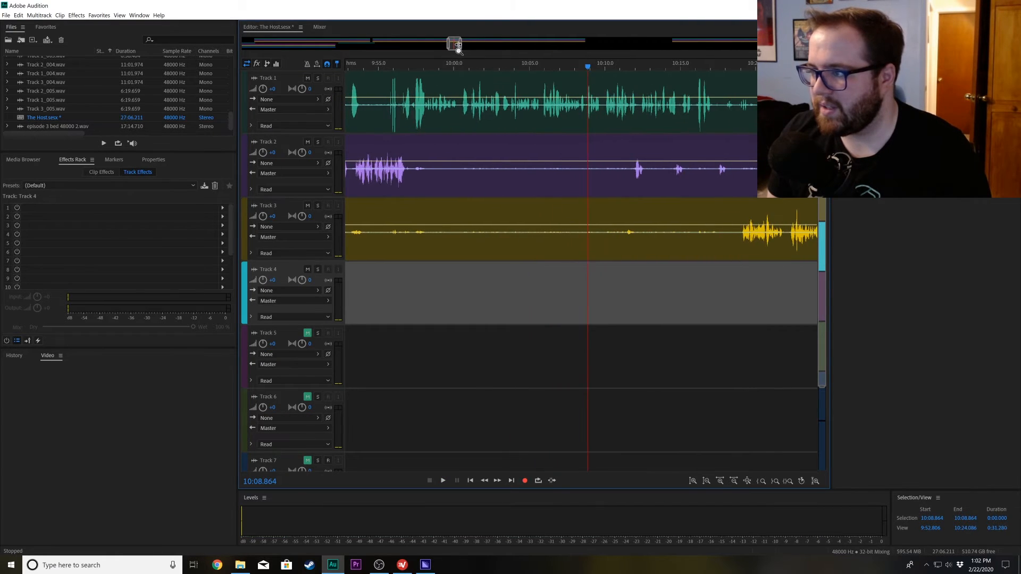
# - Split the clips on Tracks 1–3 on both sides of the word just before 10:09 and delete the short segments between
pyautogui.click(589, 124)
pyautogui.press('space')
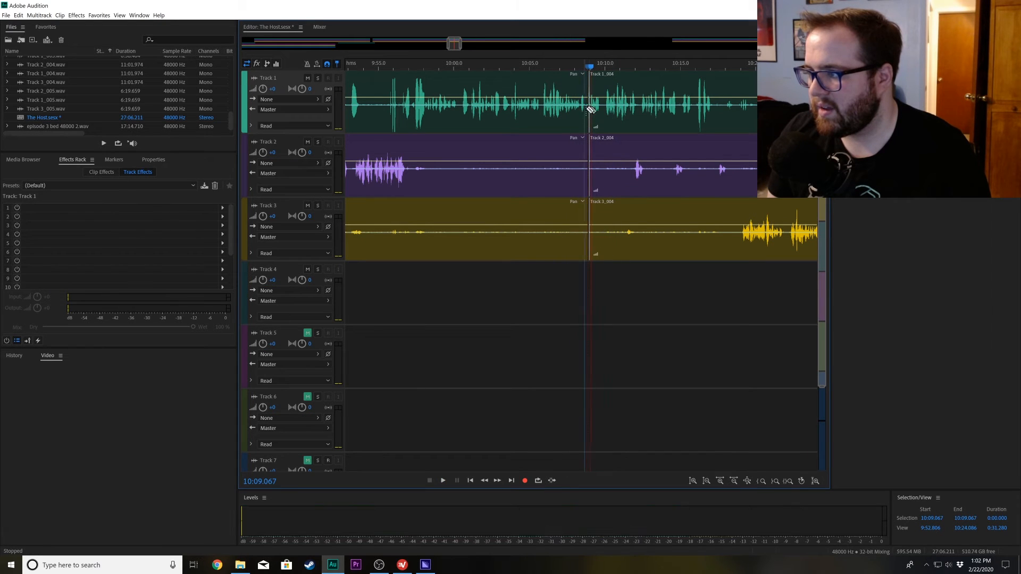
pyautogui.moveTo(463, 46); pyautogui.dragTo(450, 48)
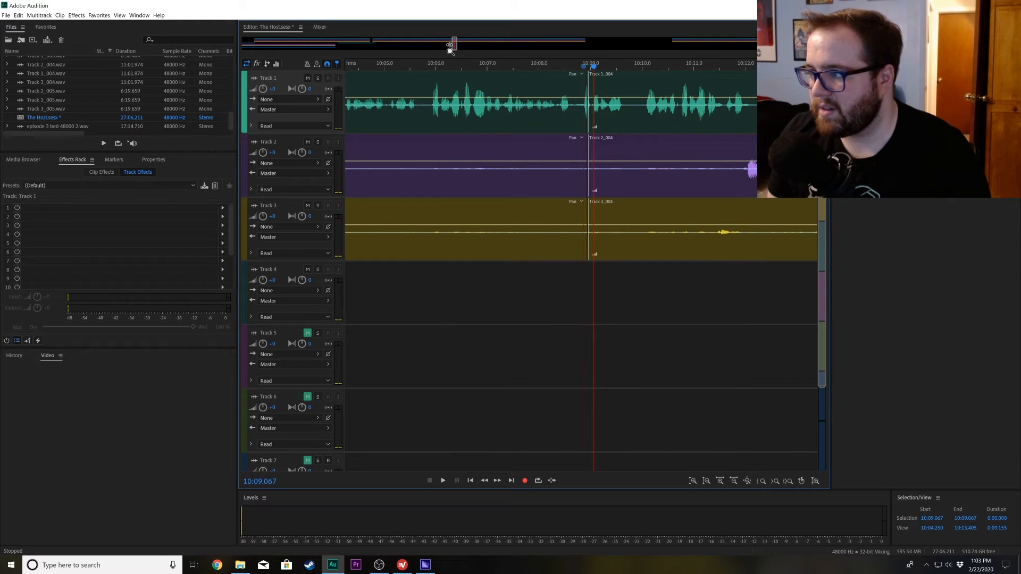
pyautogui.click(582, 300)
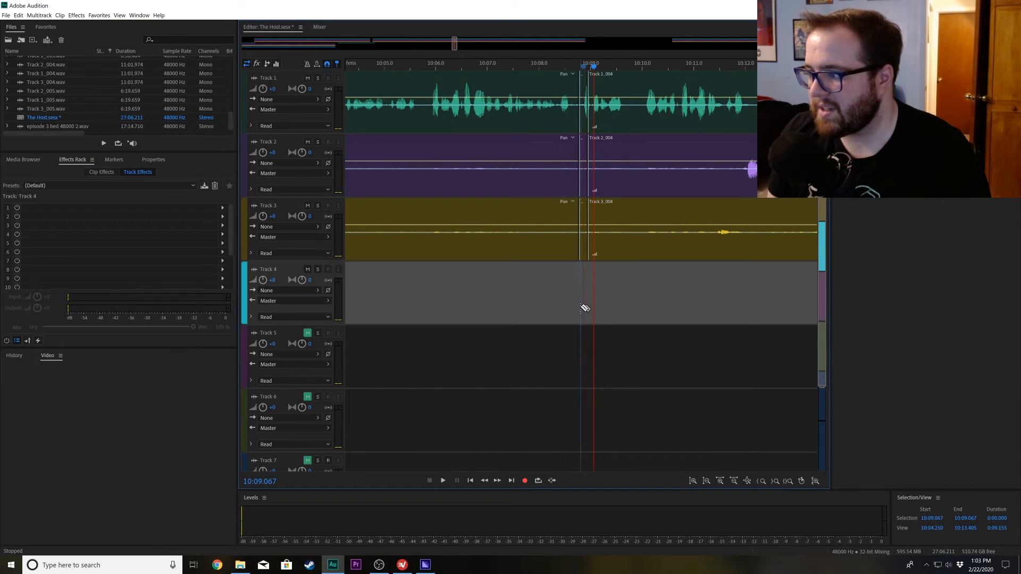
pyautogui.moveTo(585, 69)
pyautogui.mouseDown()
pyautogui.moveTo(568, 68)
pyautogui.moveTo(587, 68)
pyautogui.mouseUp()
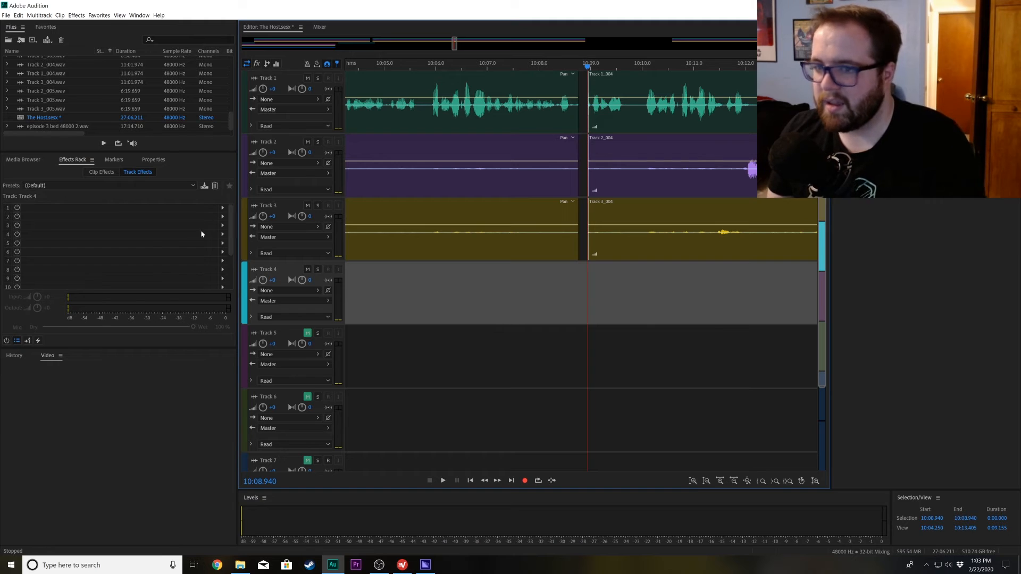
# - Place beep.wav on Track 4 at the gap before 10:09, split it at the gap's end and move the excess to Track 5
pyautogui.scroll(5, 72, 102)
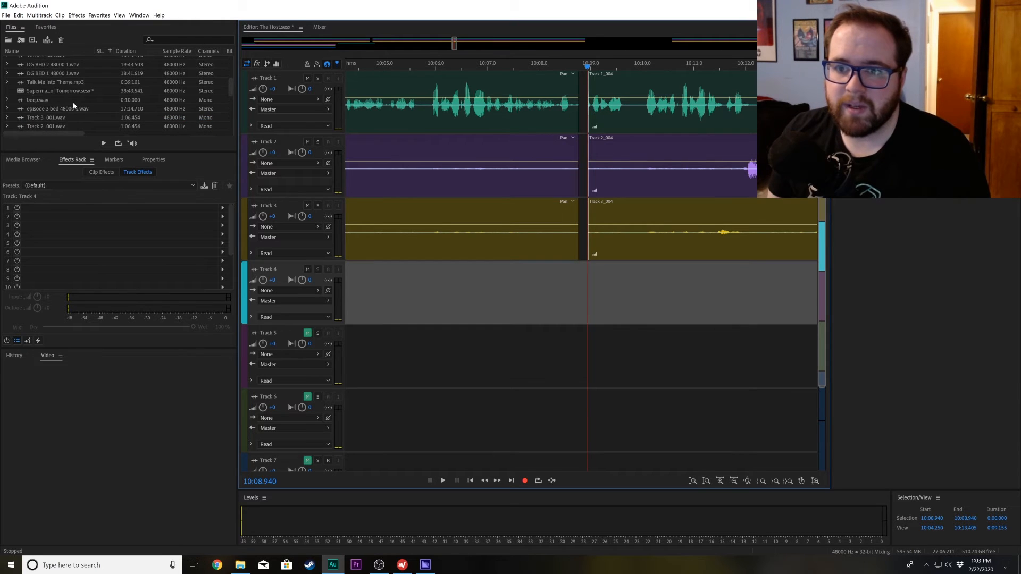
pyautogui.moveTo(50, 97); pyautogui.dragTo(582, 284)
pyautogui.hotkey('ctrl', 'k')
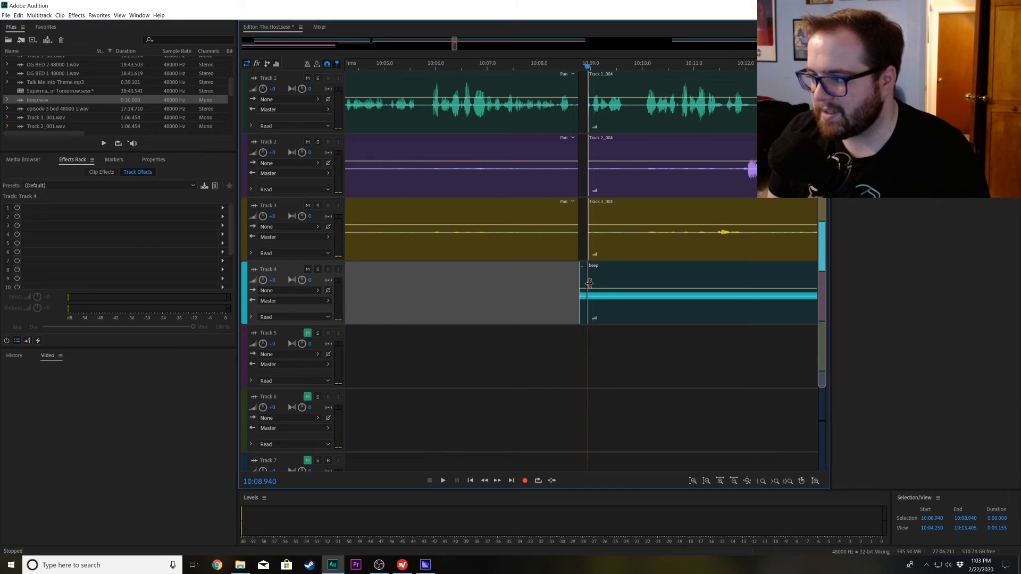
pyautogui.moveTo(610, 283); pyautogui.dragTo(614, 351)
# - Move the short beep from Track 4 into Track 1's gap and play the result from about 10:08.2
pyautogui.click(584, 300)
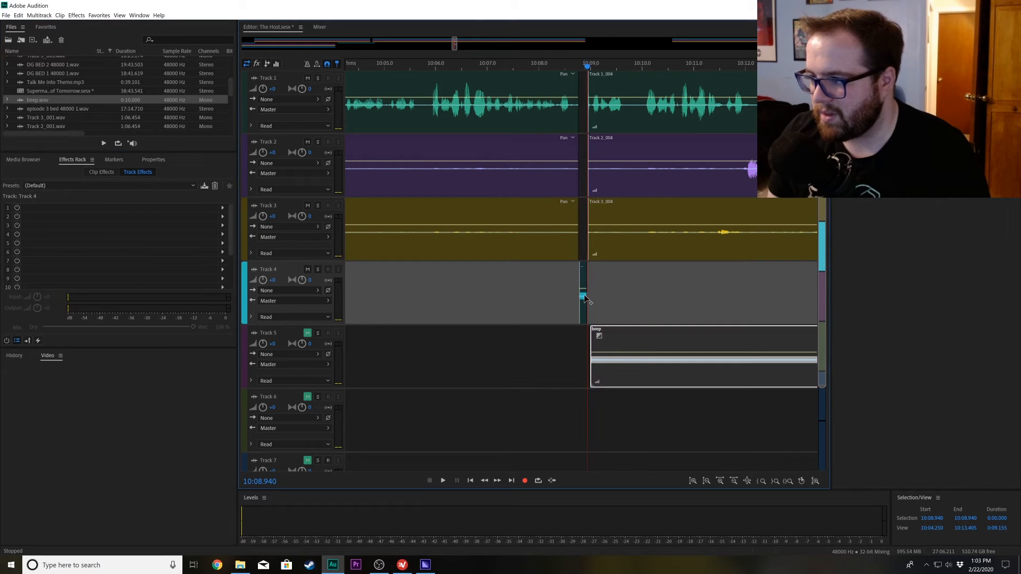
pyautogui.moveTo(584, 300); pyautogui.dragTo(584, 121)
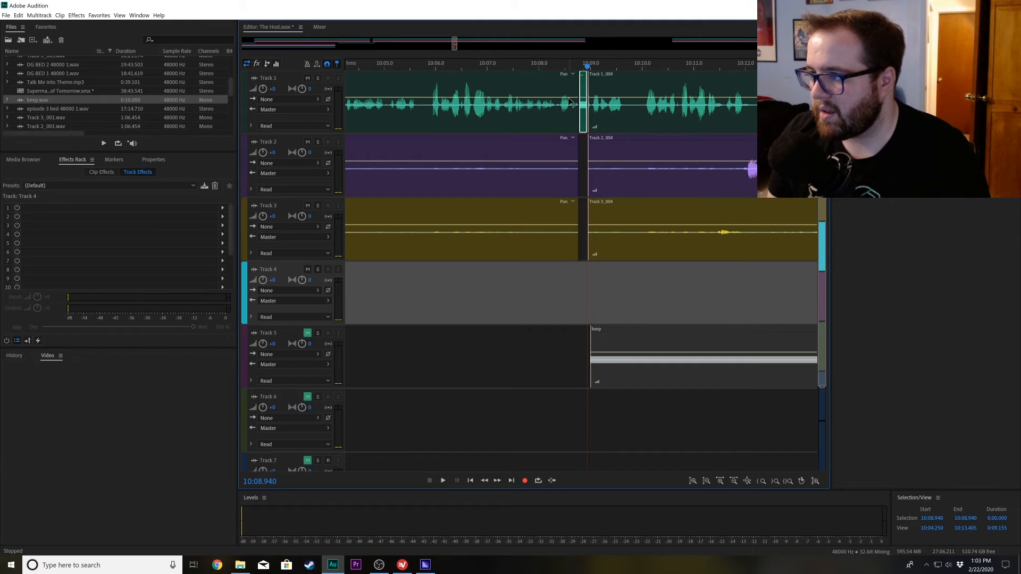
pyautogui.moveTo(567, 66); pyautogui.dragTo(551, 68)
pyautogui.press('space')
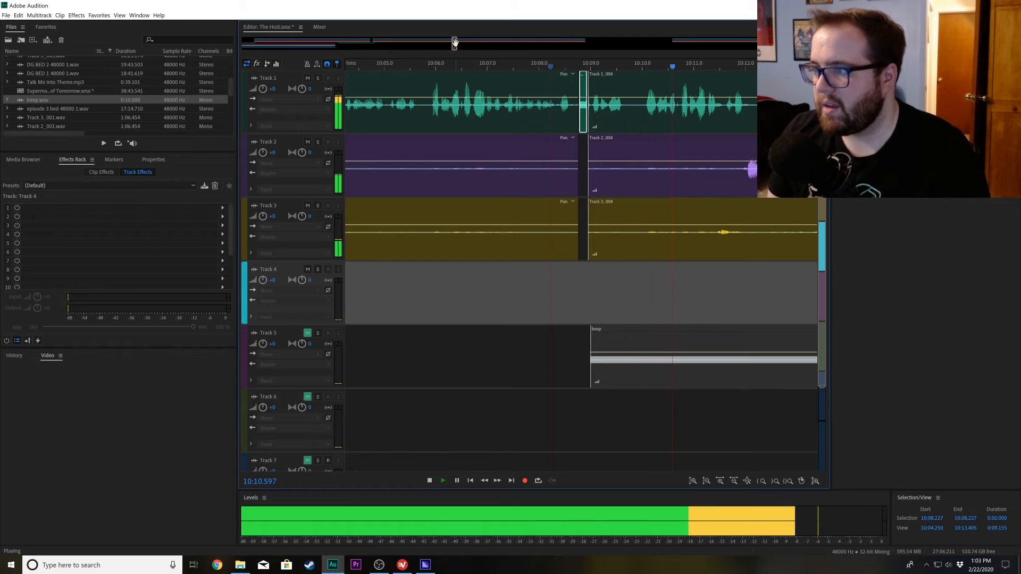
# - Locate the next word at about 10:13.3 and split the clips on Tracks 1–3 and the Track 5 beep on both sides of it
pyautogui.scroll(-3, 458, 47)
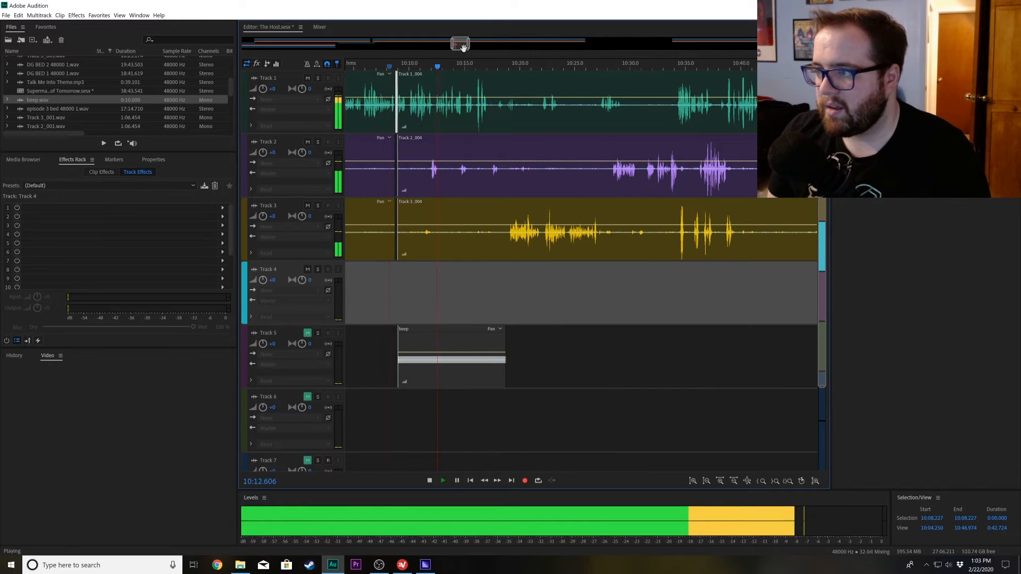
pyautogui.press('space')
pyautogui.scroll(3, 444, 285)
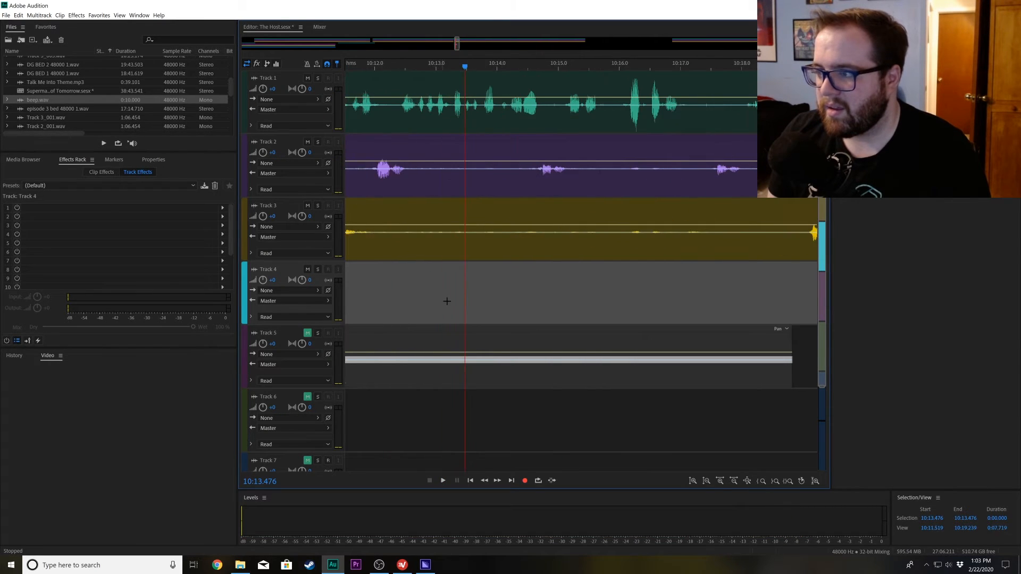
pyautogui.click(452, 67)
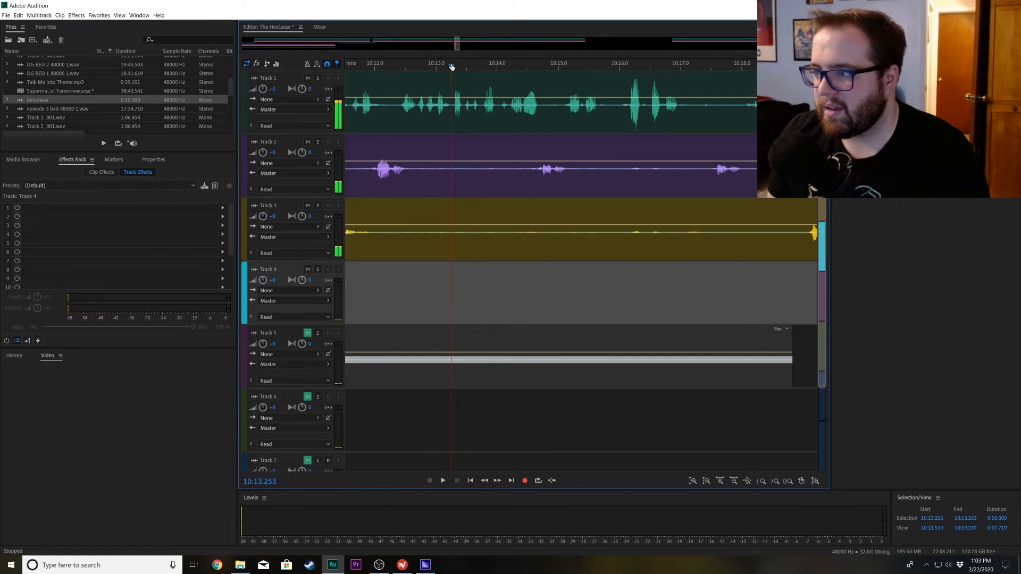
pyautogui.click(456, 83)
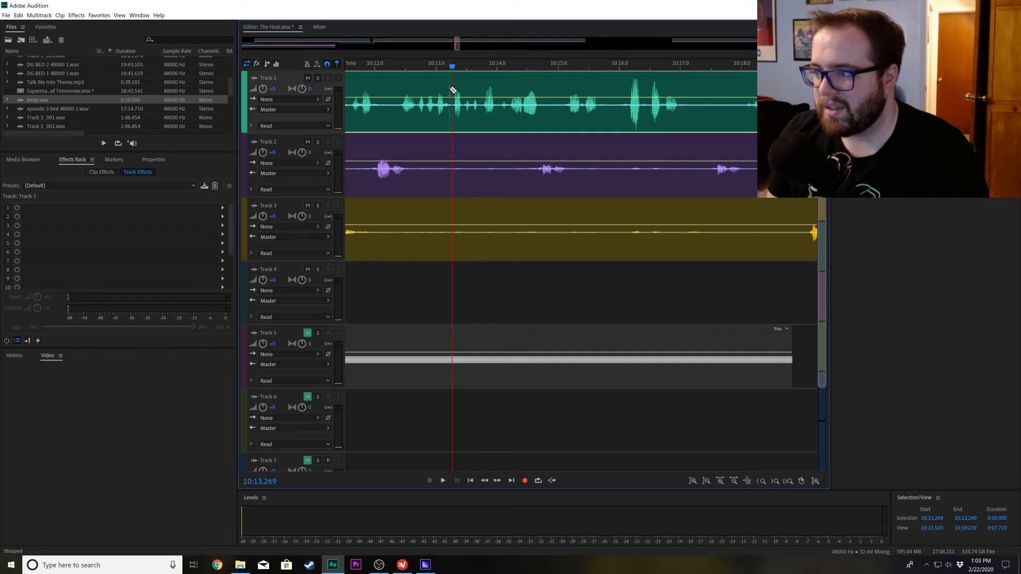
pyautogui.click(456, 90)
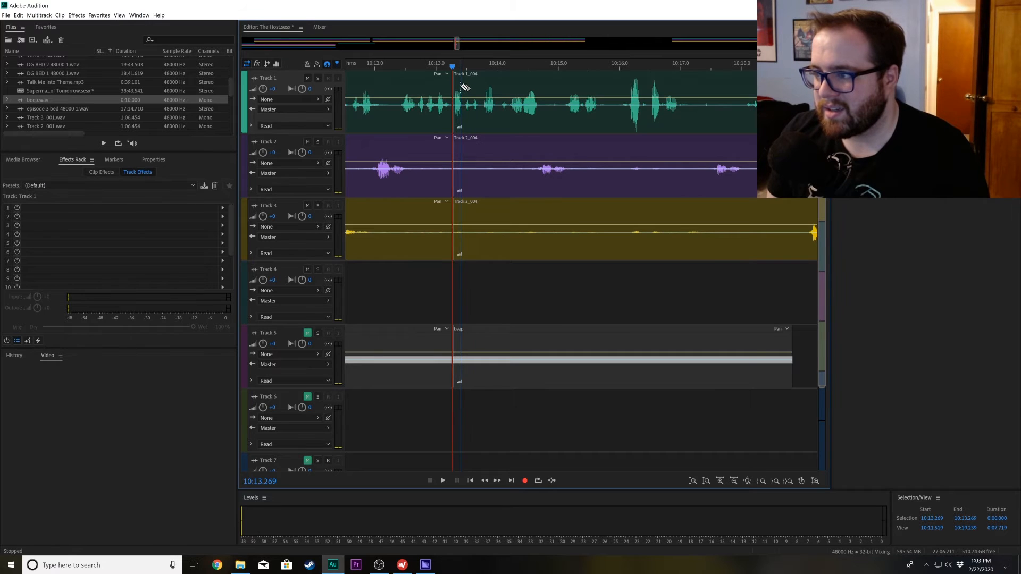
pyautogui.moveTo(453, 90); pyautogui.dragTo(460, 92)
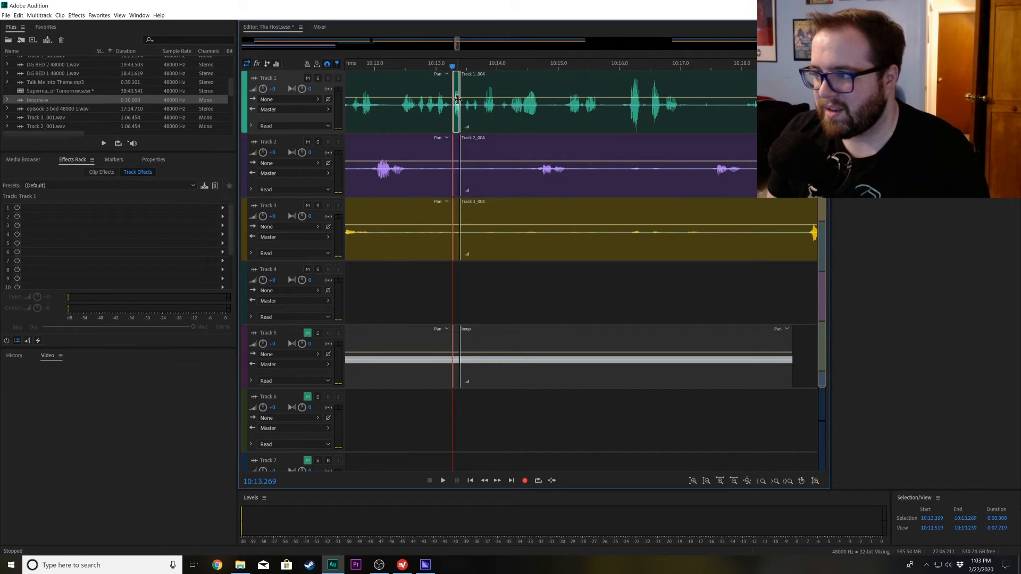
# - Move the short Track 5 beep segment over the word on Track 1 at about 10:13.3 and play on from there
pyautogui.click(456, 345)
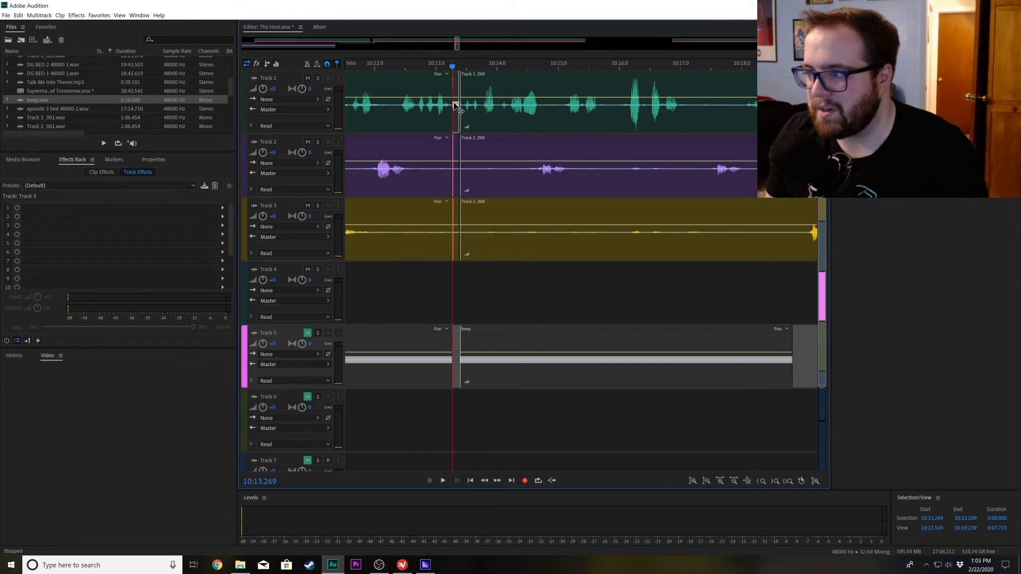
pyautogui.click(464, 66)
pyautogui.press('space')
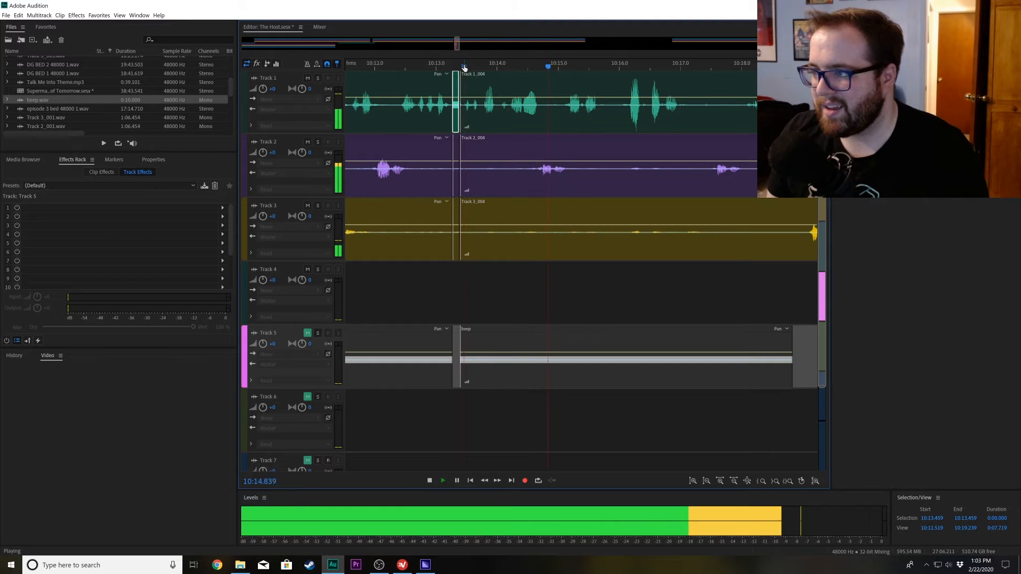
pyautogui.click(468, 68)
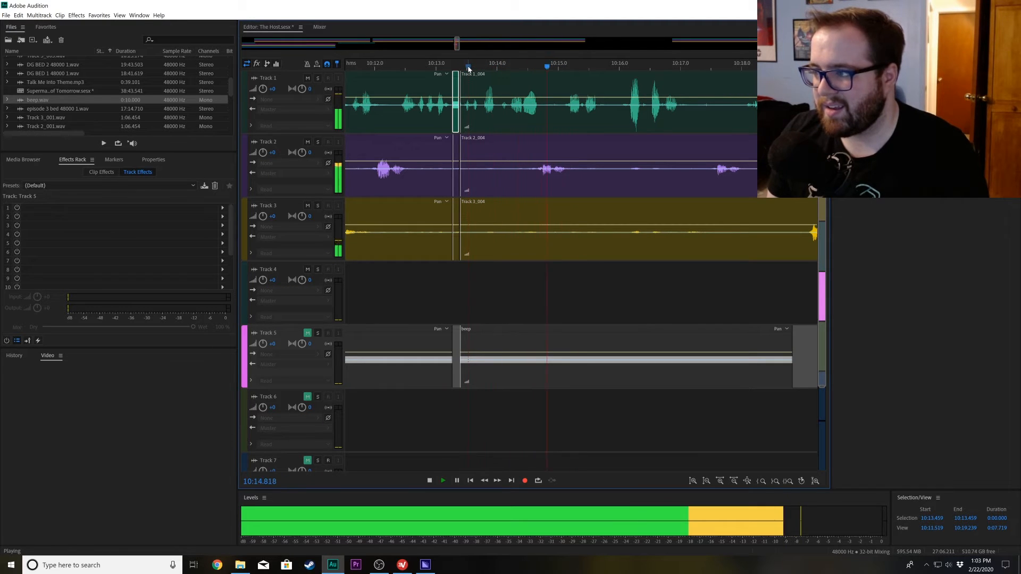
# - Split all tracks around the word just after 10:16.1 and delete the short segments on Tracks 1–3
pyautogui.click(628, 66)
pyautogui.press('space')
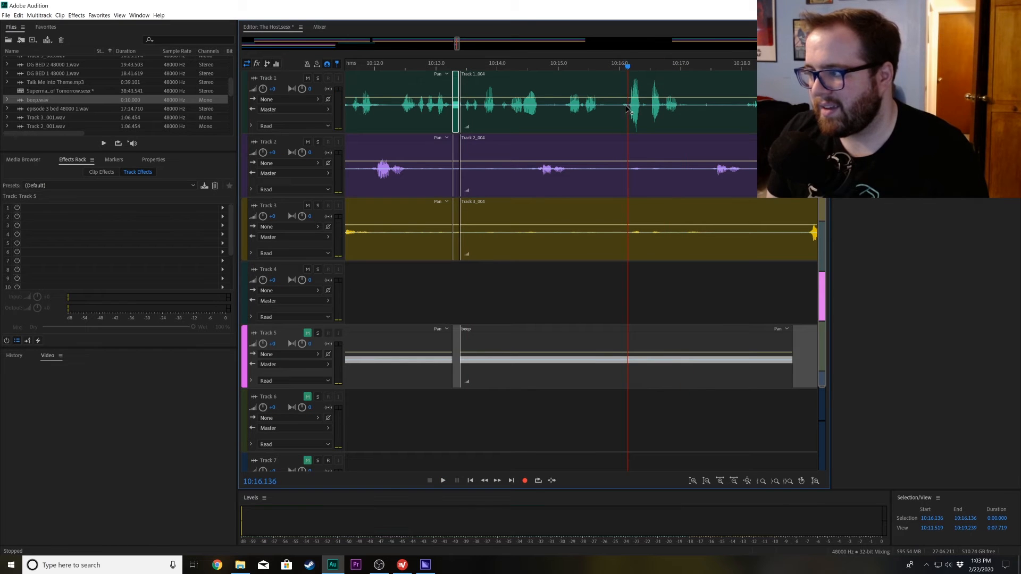
pyautogui.click(628, 93)
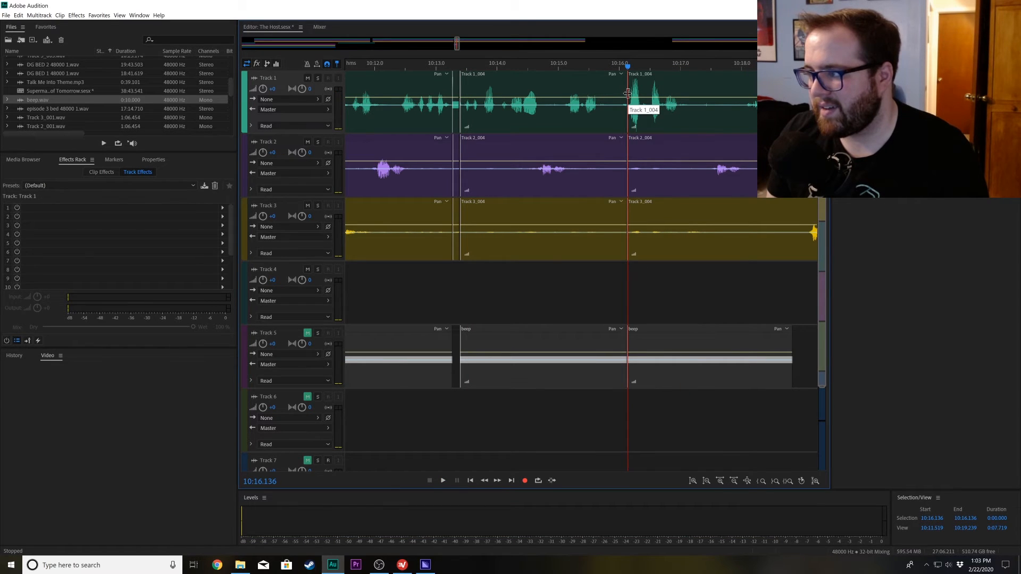
pyautogui.click(641, 97)
pyautogui.moveTo(636, 276); pyautogui.dragTo(633, 116)
pyautogui.press('Delete')
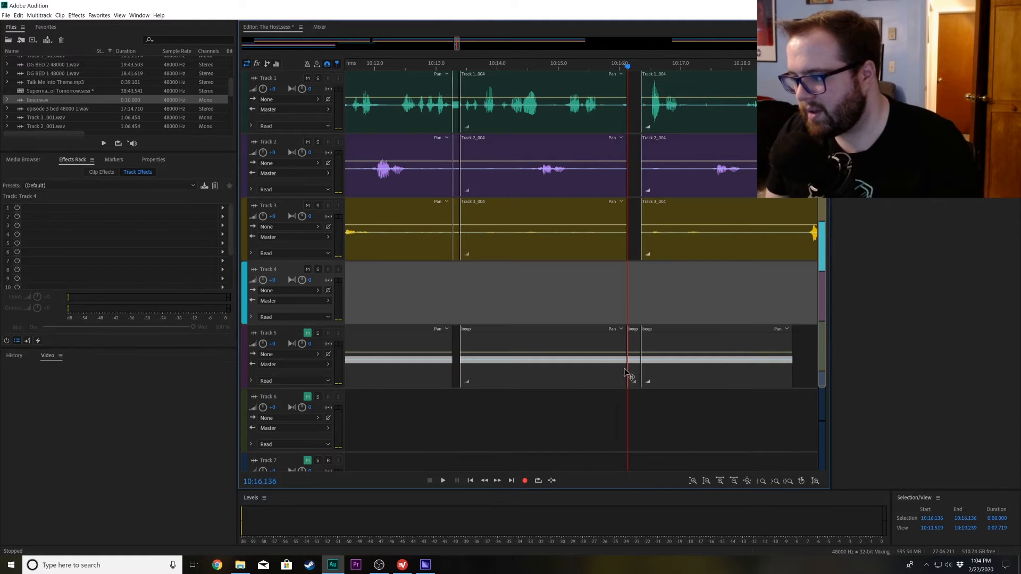
# - Move the matching beep segment from Track 5 into Track 1's gap at 10:16 and check it by playback from about 10:15
pyautogui.moveTo(638, 352); pyautogui.dragTo(635, 122)
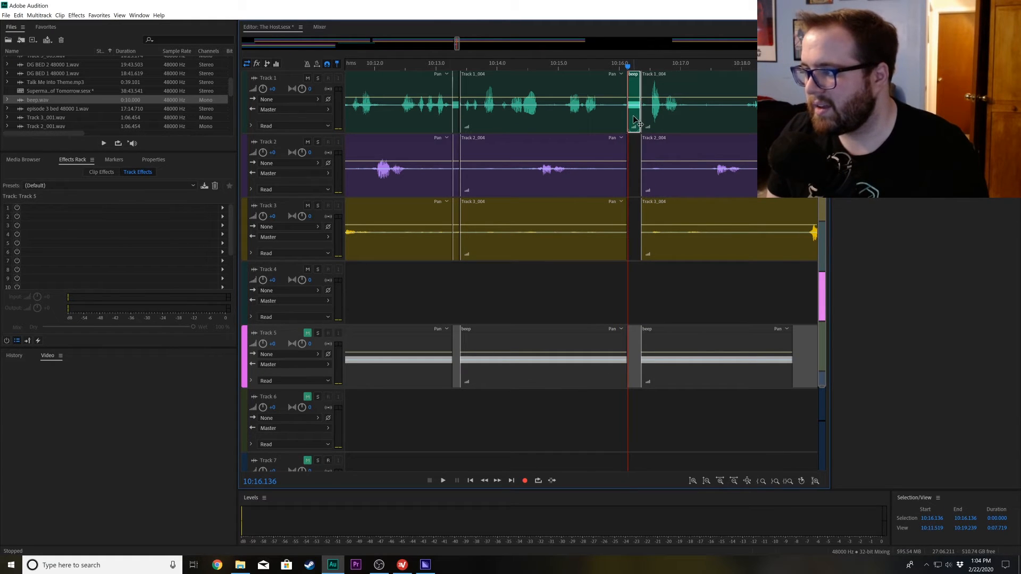
pyautogui.press('space')
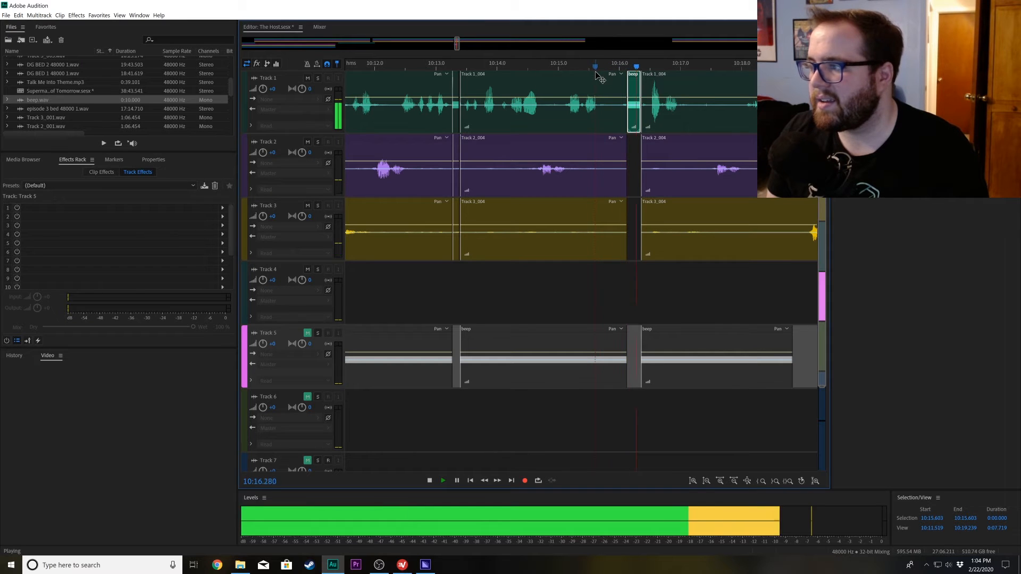
pyautogui.press('space')
pyautogui.click(560, 68)
pyautogui.press('space')
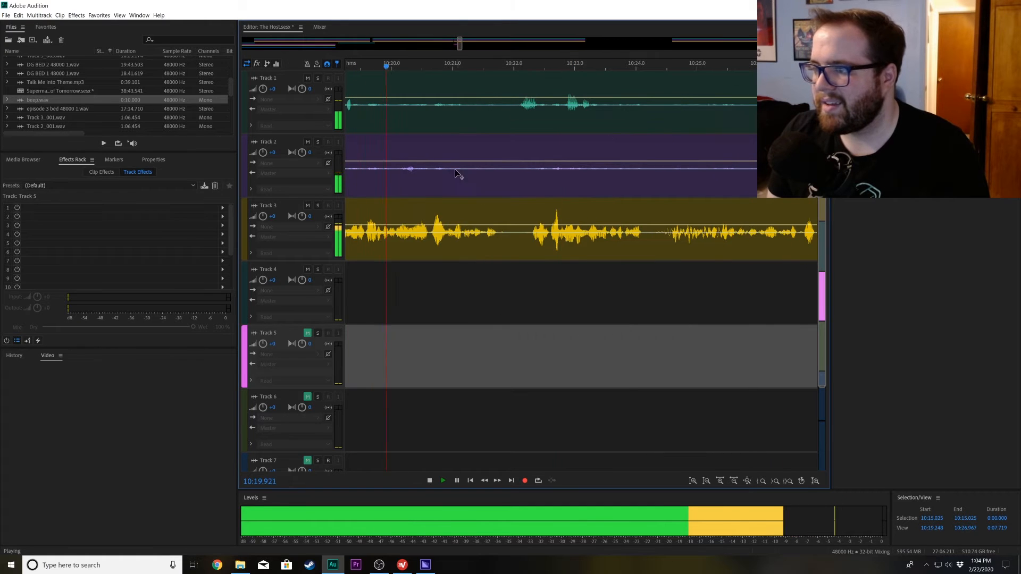
# - Shift the leftover Track 5 beep to about 10:21 and locate the start of the next word, near 10:21.5, by playback
pyautogui.scroll(-2, 459, 45)
pyautogui.press('space')
pyautogui.moveTo(462, 331); pyautogui.dragTo(659, 332)
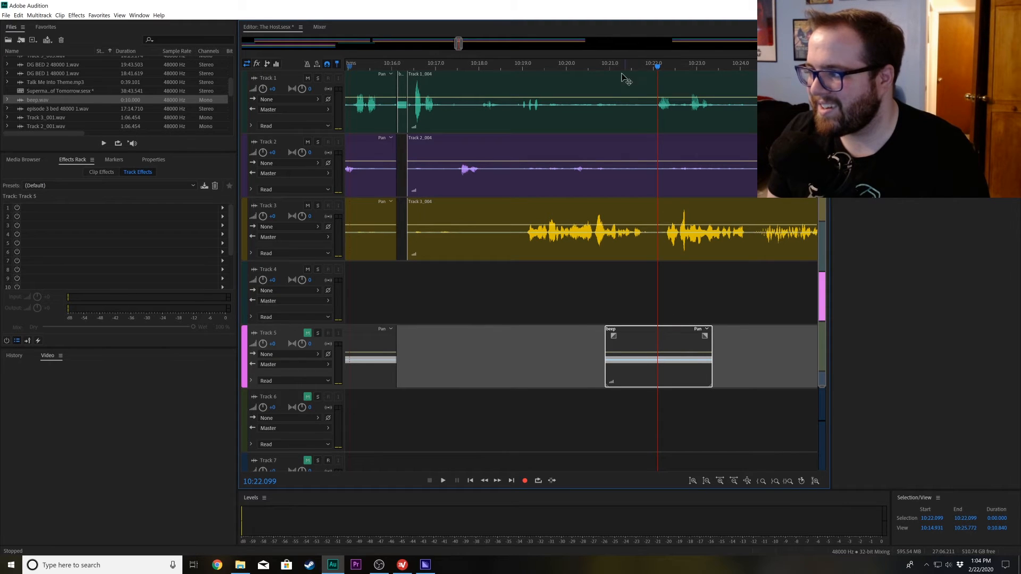
pyautogui.click(613, 67)
pyautogui.press('space')
pyautogui.press('space')
pyautogui.moveTo(614, 67); pyautogui.dragTo(633, 67)
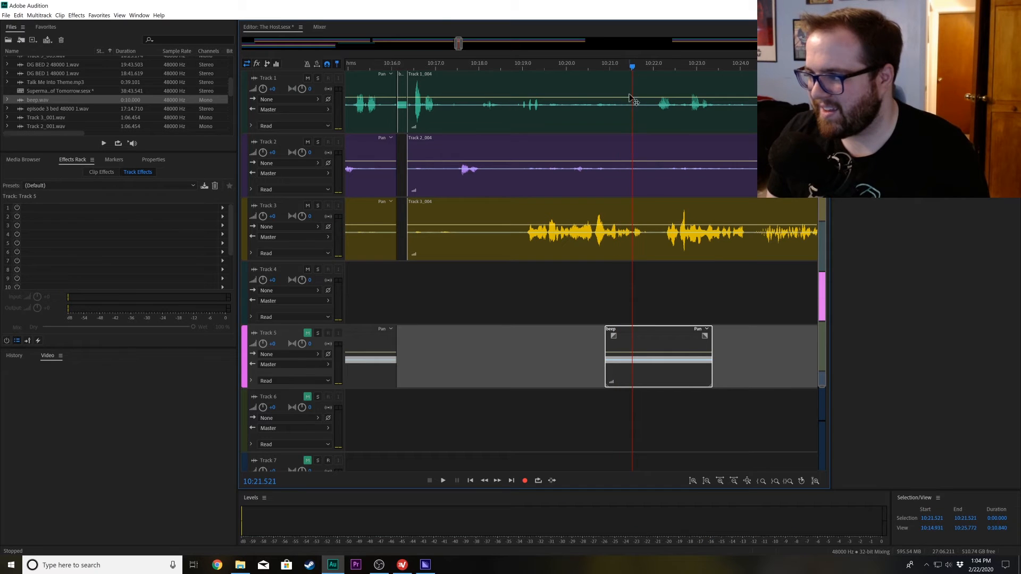
# - Split all tracks at about 10:21.5 and 10:21.7 and delete the short dialogue segments between on Tracks 1–3
pyautogui.click(633, 120)
pyautogui.press('space')
pyautogui.press('space')
pyautogui.press('v')
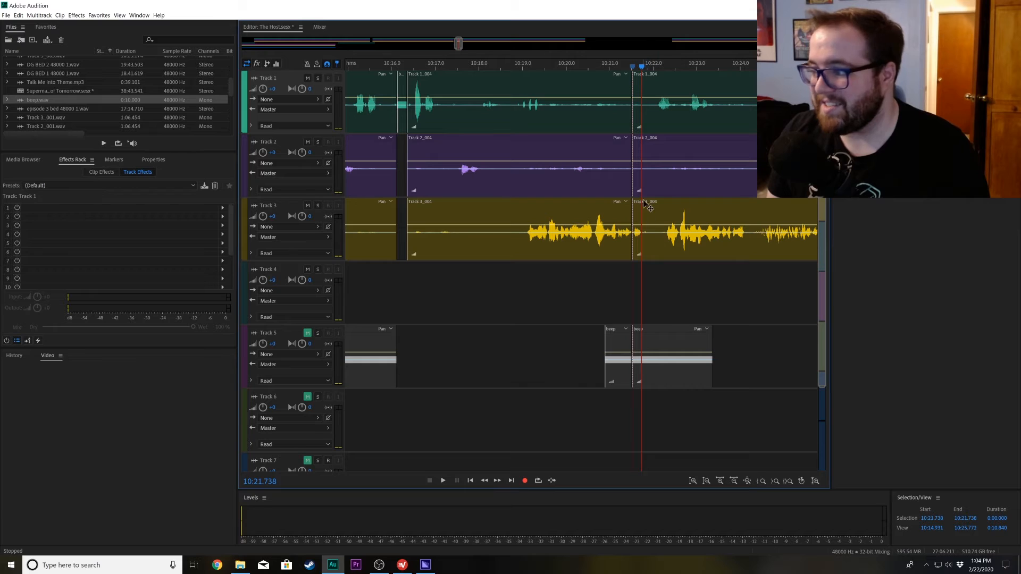
pyautogui.press('r')
pyautogui.click(642, 234)
pyautogui.press('v')
pyautogui.moveTo(635, 273); pyautogui.dragTo(636, 118)
pyautogui.press('Delete')
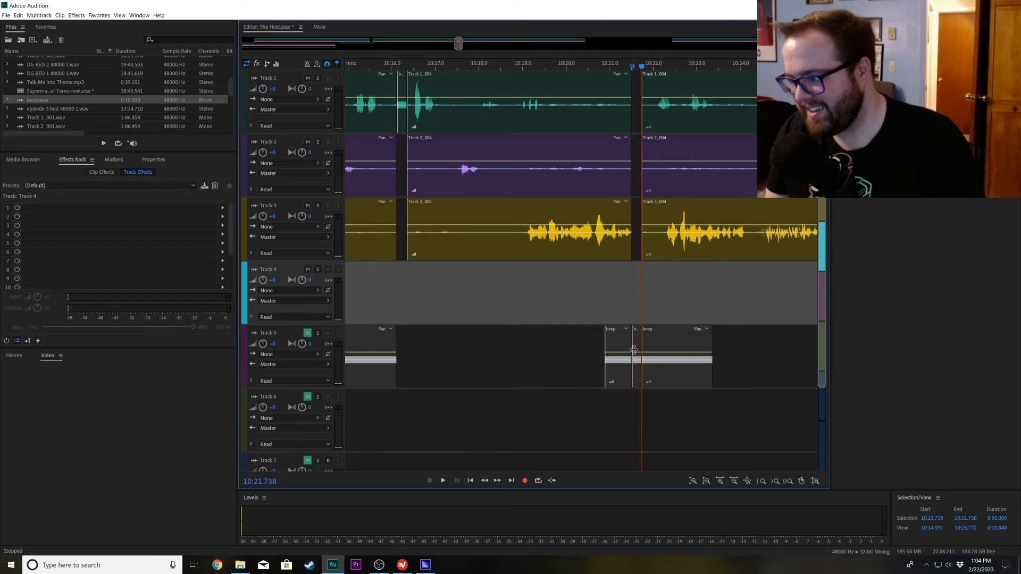
# - Move the short Track 5 beep segment into Track 3's gap at 10:21.5 and play it from about 10:20.8
pyautogui.moveTo(640, 347); pyautogui.dragTo(637, 232)
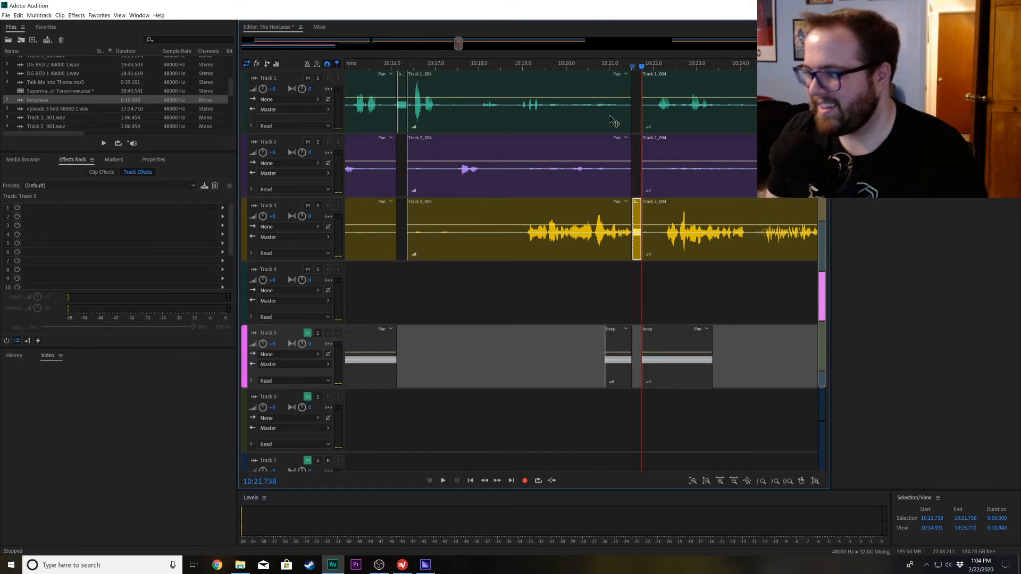
pyautogui.click(604, 62)
pyautogui.press('space')
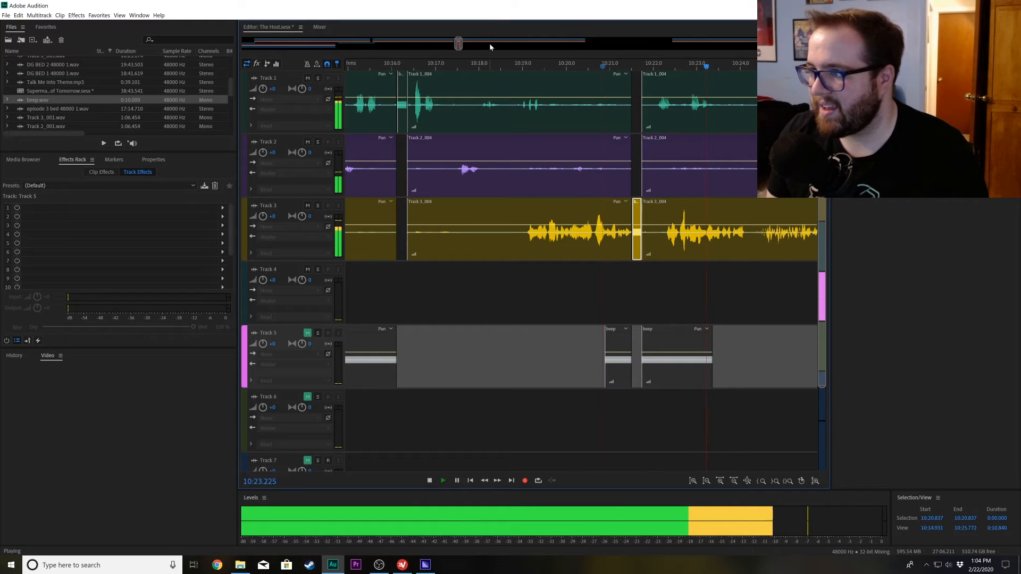
# - Locate the next word on Track 3, near 10:26.7, by playback and move the leftover Track 5 beep to about 10:26
pyautogui.moveTo(461, 42); pyautogui.dragTo(472, 45)
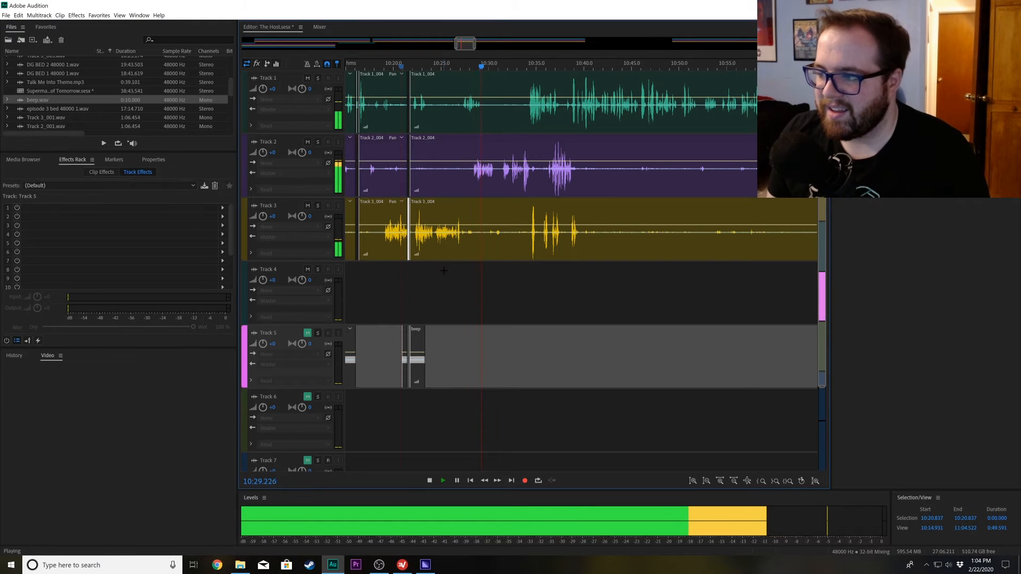
pyautogui.press('space')
pyautogui.scroll(4, 465, 242)
pyautogui.click(464, 108)
pyautogui.press('space')
pyautogui.press('space')
pyautogui.moveTo(351, 351); pyautogui.dragTo(482, 359)
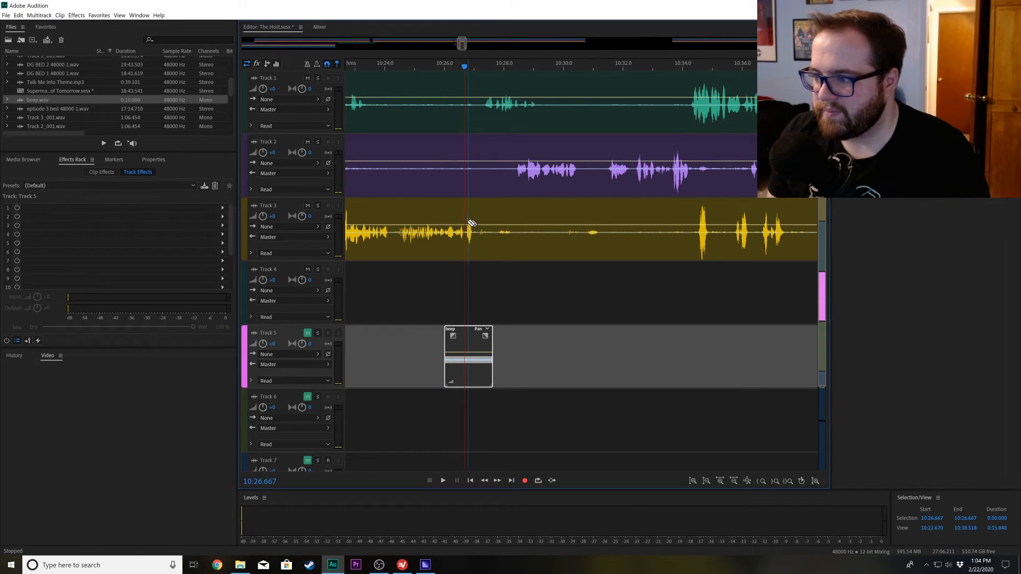
# - Split all tracks on both sides of the Track 3 word near 10:26.8 and delete the short segments on Tracks 1–3
pyautogui.press('space')
pyautogui.press('space')
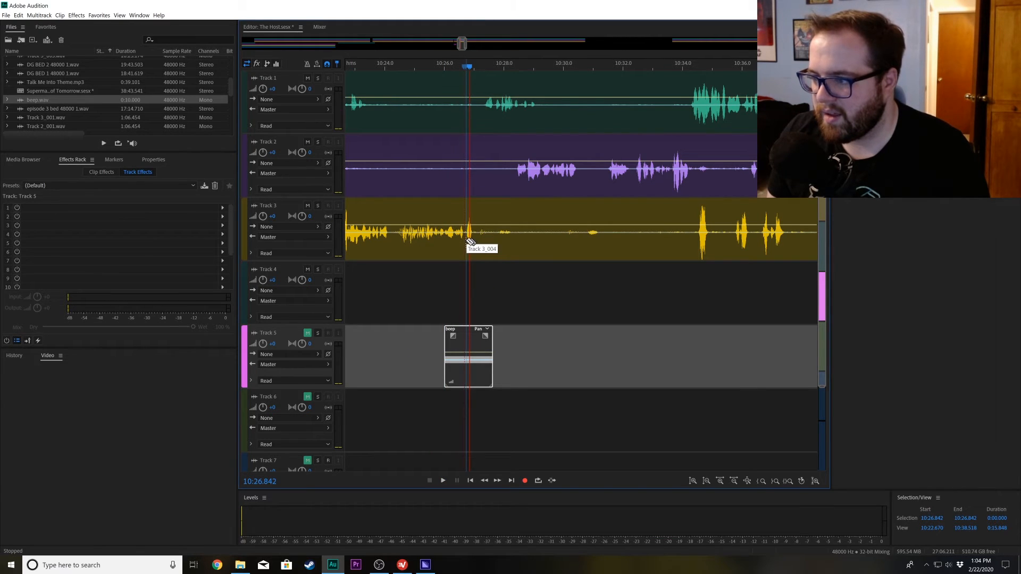
pyautogui.click(468, 238)
pyautogui.hotkey('ctrl', 'shift', 'k')
pyautogui.moveTo(470, 295); pyautogui.dragTo(468, 103)
pyautogui.press('Delete')
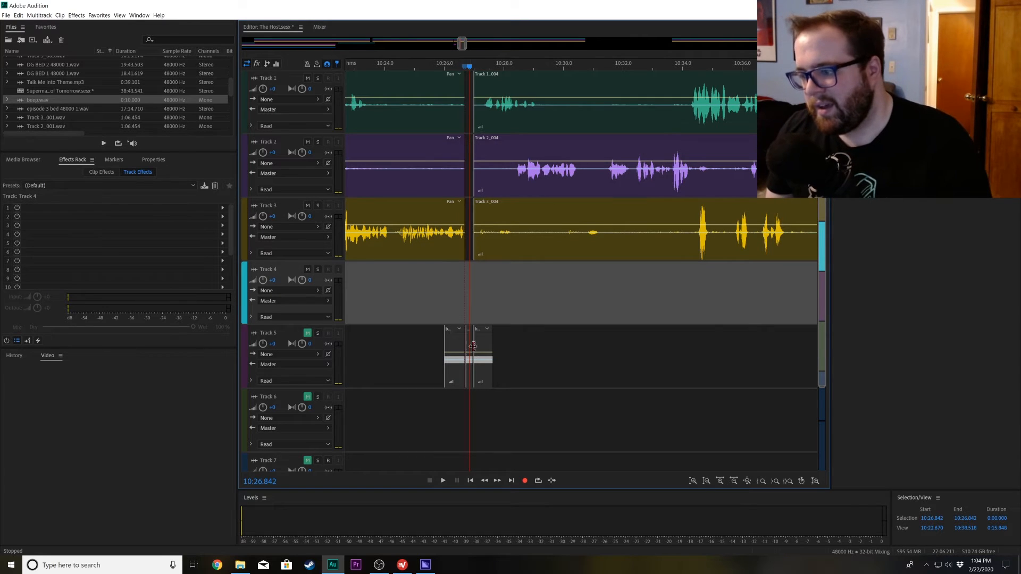
# - Move the short Track 5 beep segment into Track 3's gap near 10:26.8 and play it from about 10:25.4
pyautogui.moveTo(470, 347); pyautogui.dragTo(471, 243)
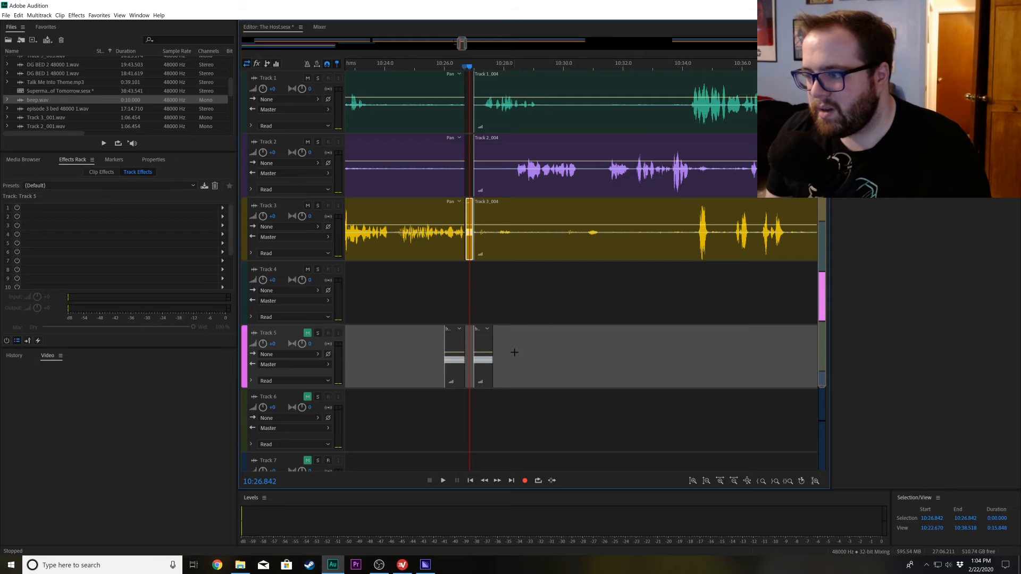
pyautogui.click(428, 71)
pyautogui.press('space')
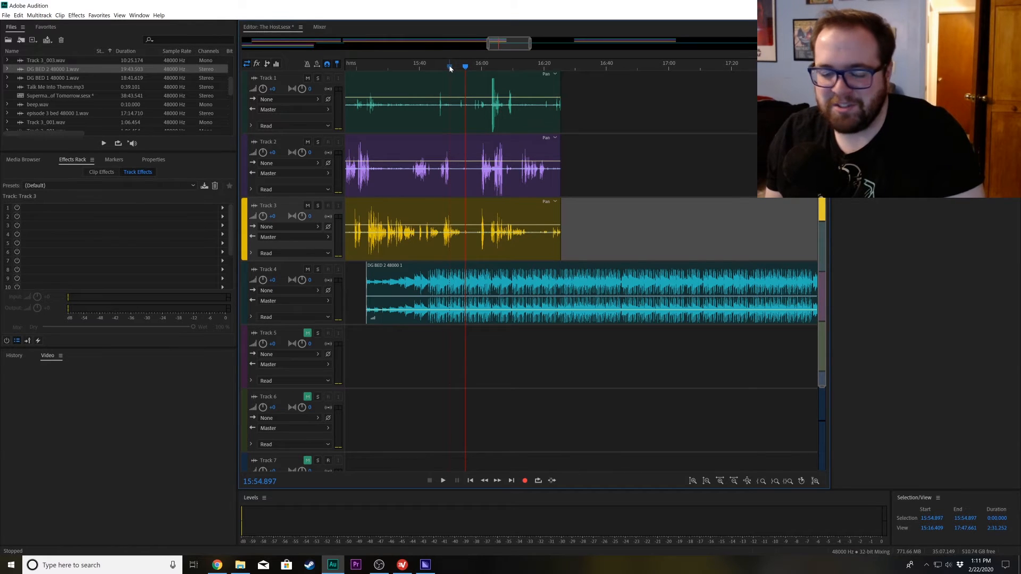
# - Play the end of the dialogue over the DG BED 2 music on Track 4 from about 15:50
pyautogui.click(450, 68)
pyautogui.press('space')
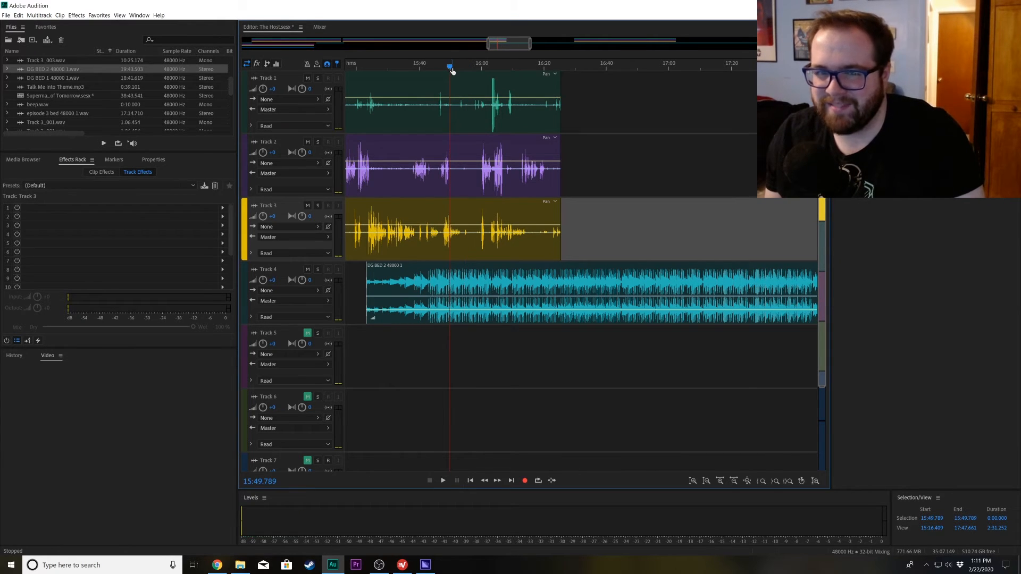
pyautogui.press('space')
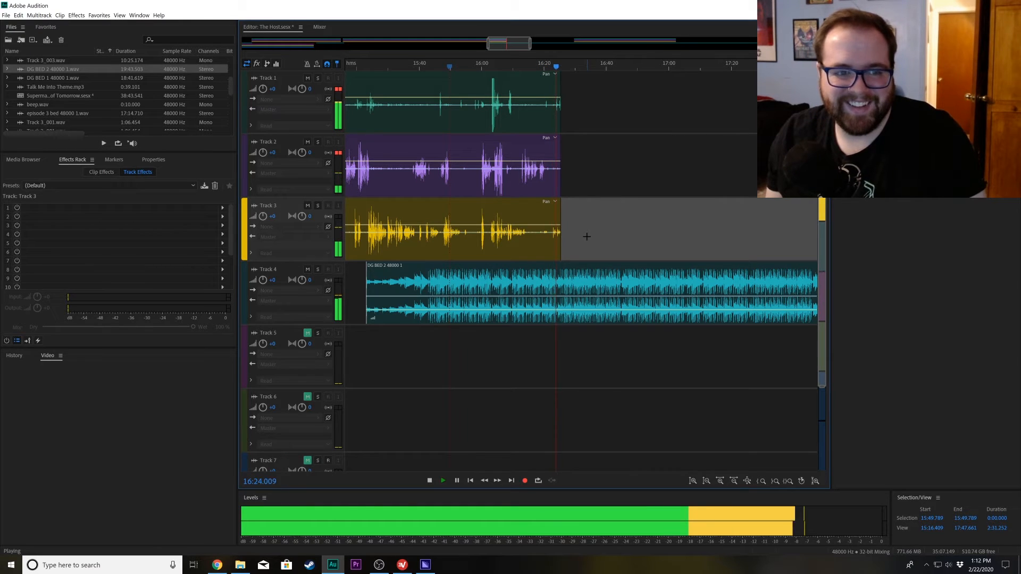
pyautogui.press('space')
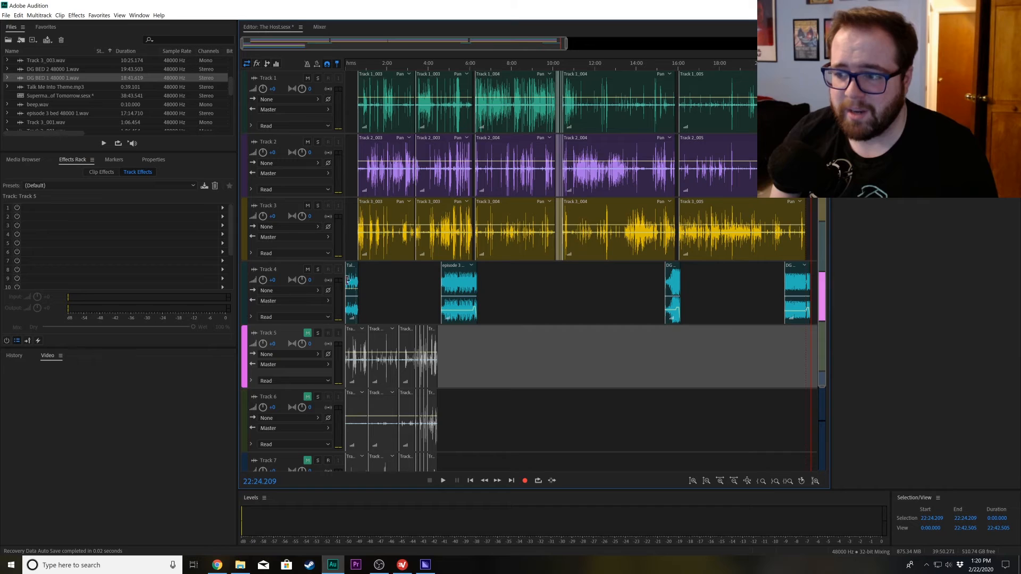
# - Export the session with Adobe Media Encoder as The Host First Part.mp3 in MP3 128 kbps
pyautogui.click(3, 15)
pyautogui.moveTo(105, 163)
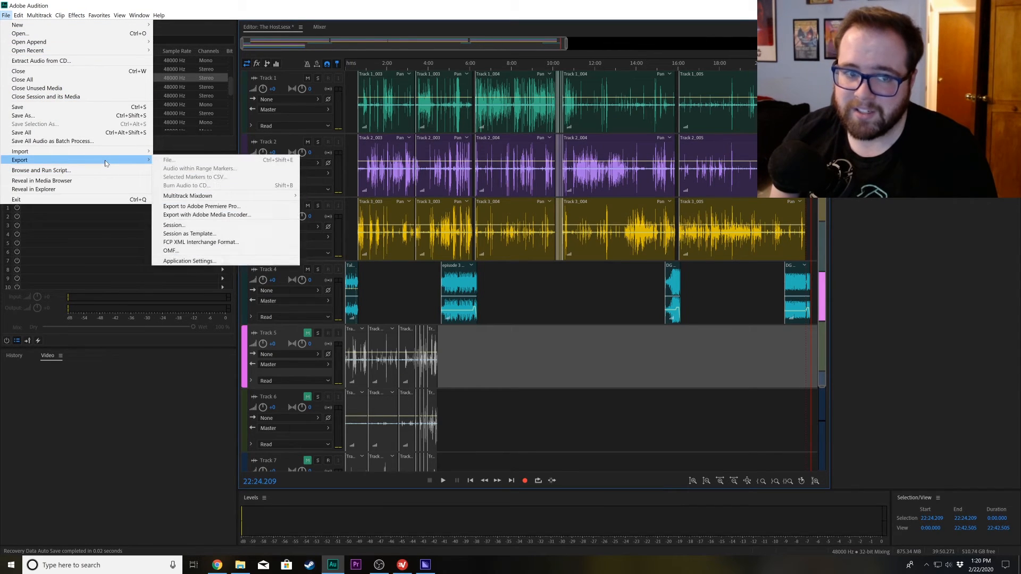
pyautogui.click(273, 216)
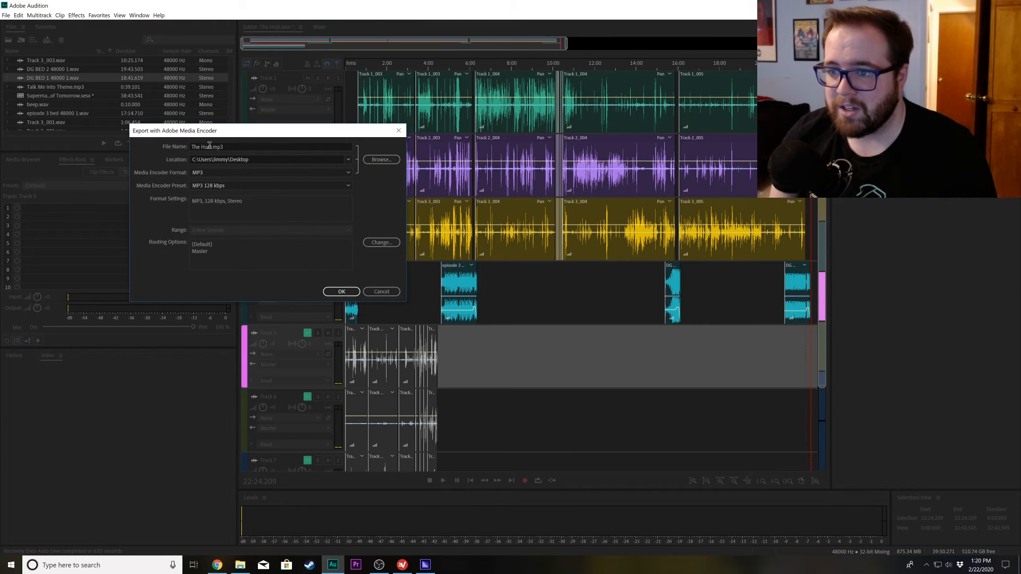
pyautogui.click(209, 147)
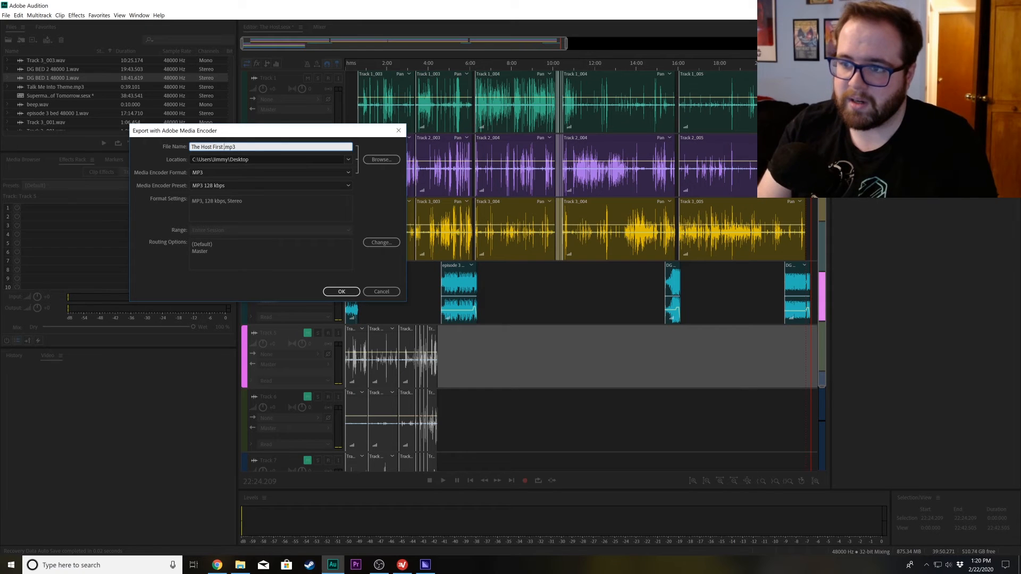
pyautogui.write('rt')
pyautogui.press('Tab')
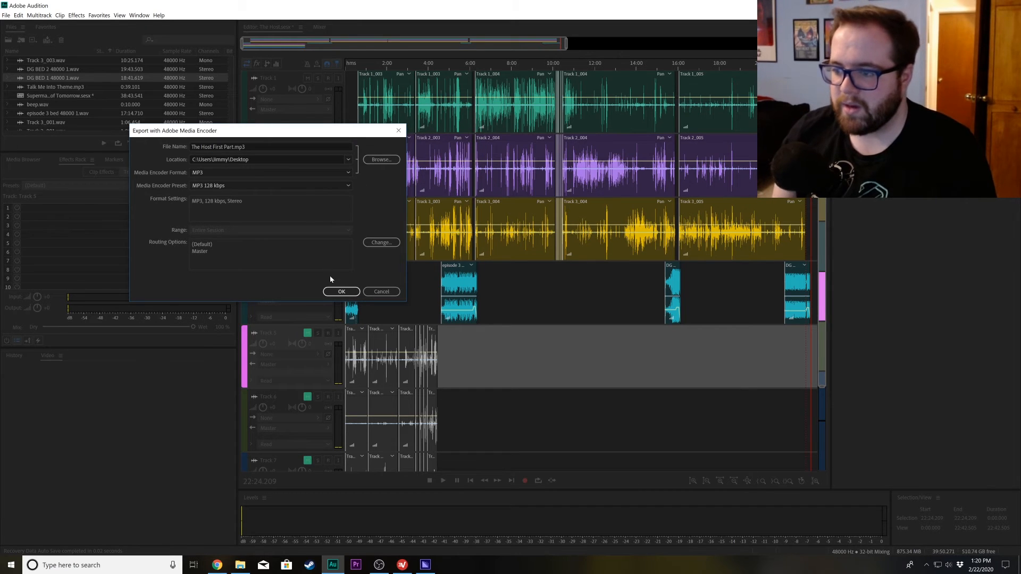
pyautogui.click(341, 291)
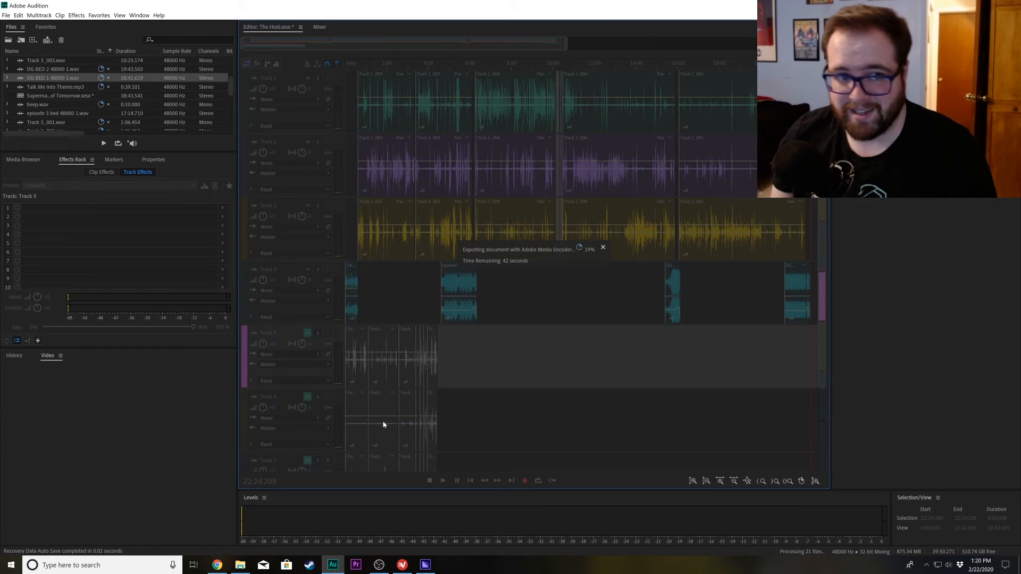
# - Open the recent session Star Wars The Clone Wars.sesx and make Track 1 active in the empty area after the dialogue ends
pyautogui.click(3, 15)
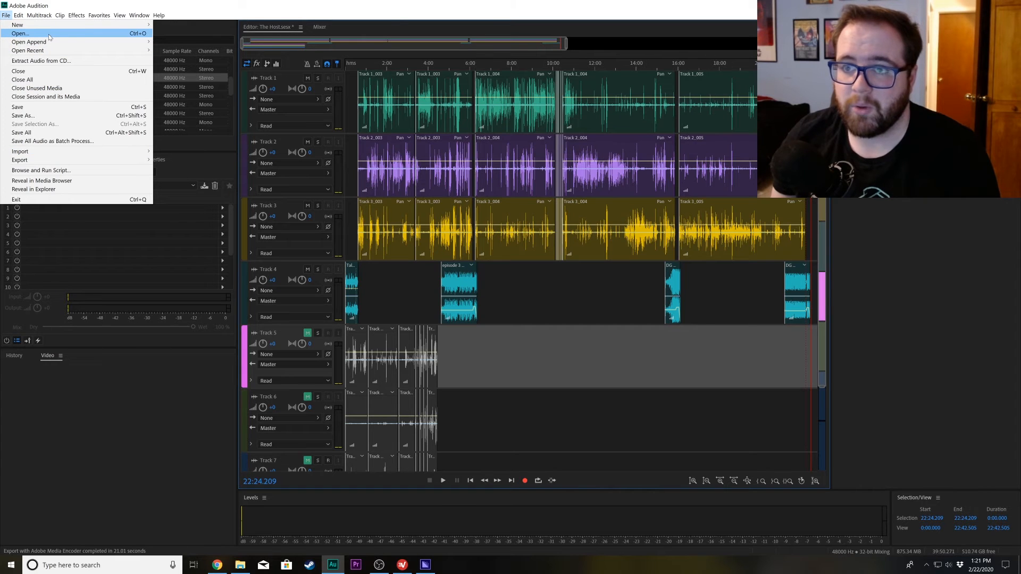
pyautogui.moveTo(110, 51)
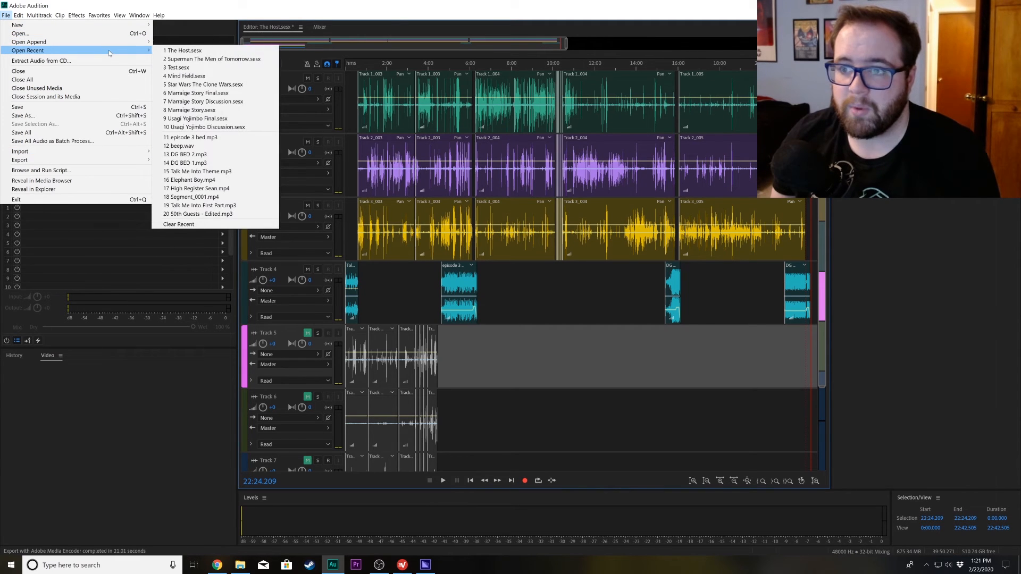
pyautogui.click(243, 85)
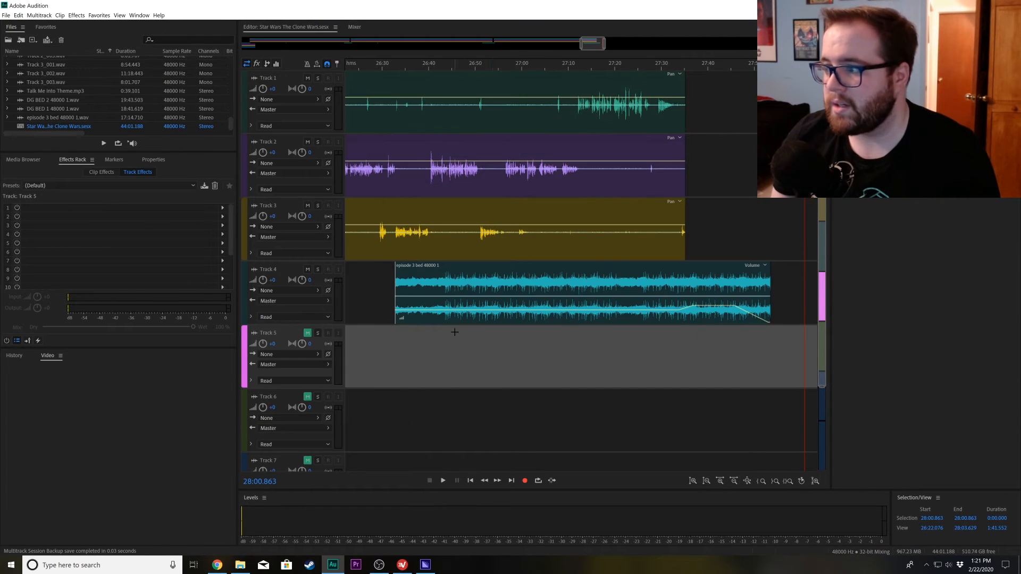
pyautogui.moveTo(583, 45); pyautogui.dragTo(242, 42)
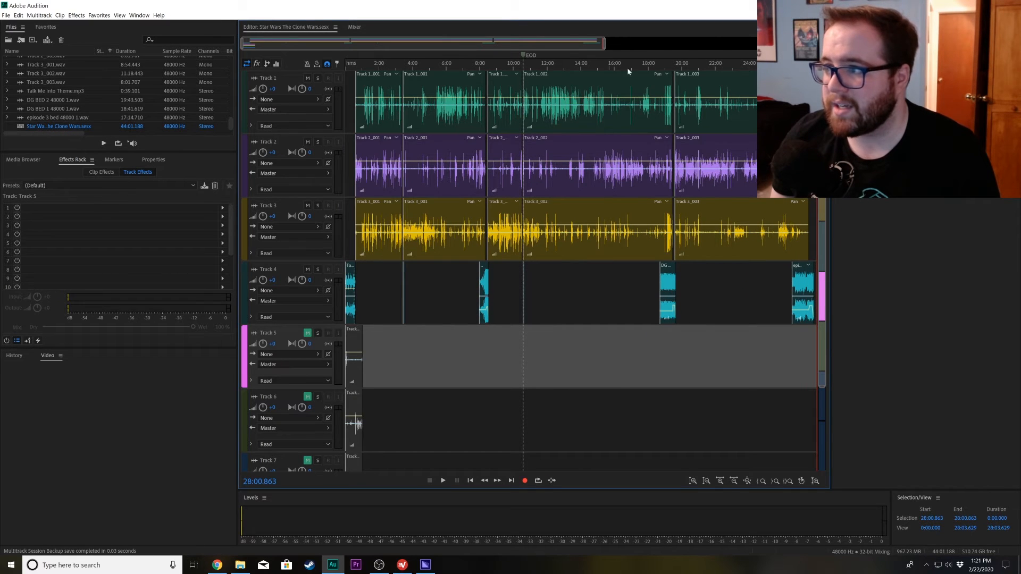
pyautogui.moveTo(564, 41); pyautogui.dragTo(645, 43)
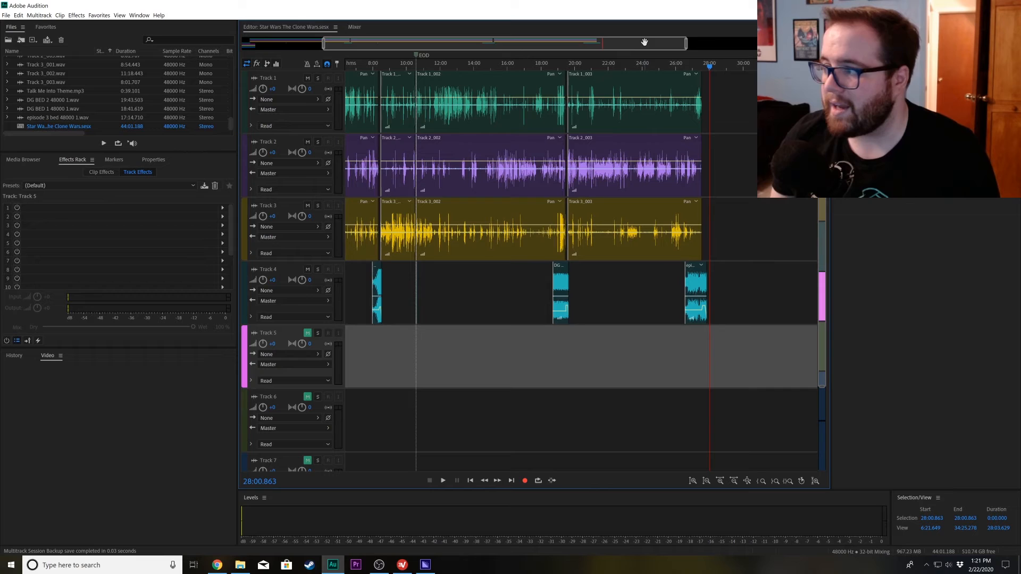
pyautogui.click(746, 93)
# - Open the Star Wars Discussion.sesx session from the Star Wars Discussion folder inside Talk Me Into
pyautogui.click(6, 14)
pyautogui.click(19, 33)
pyautogui.click(139, 42)
pyautogui.scroll(-4, 160, 191)
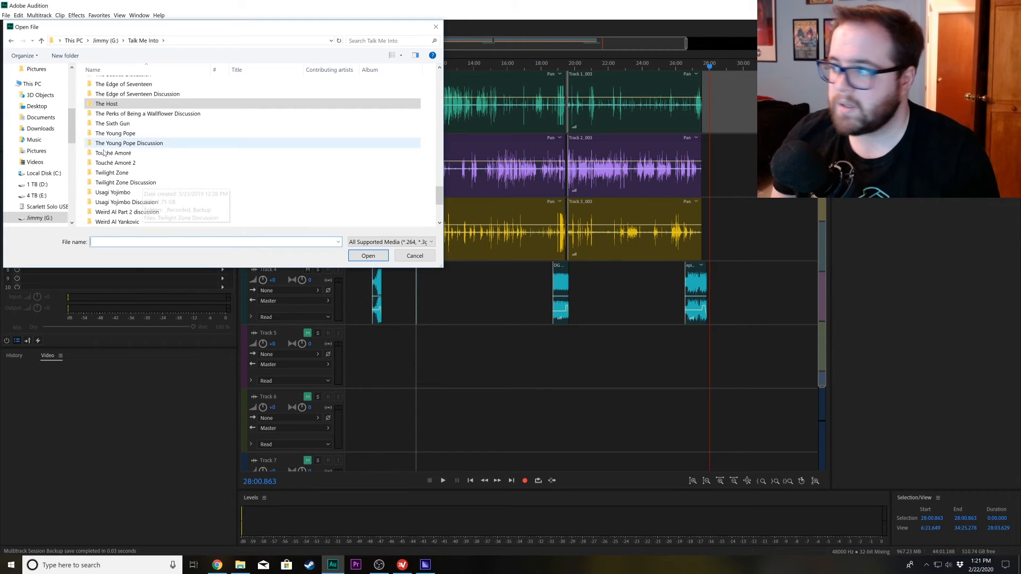
pyautogui.scroll(-2, 161, 183)
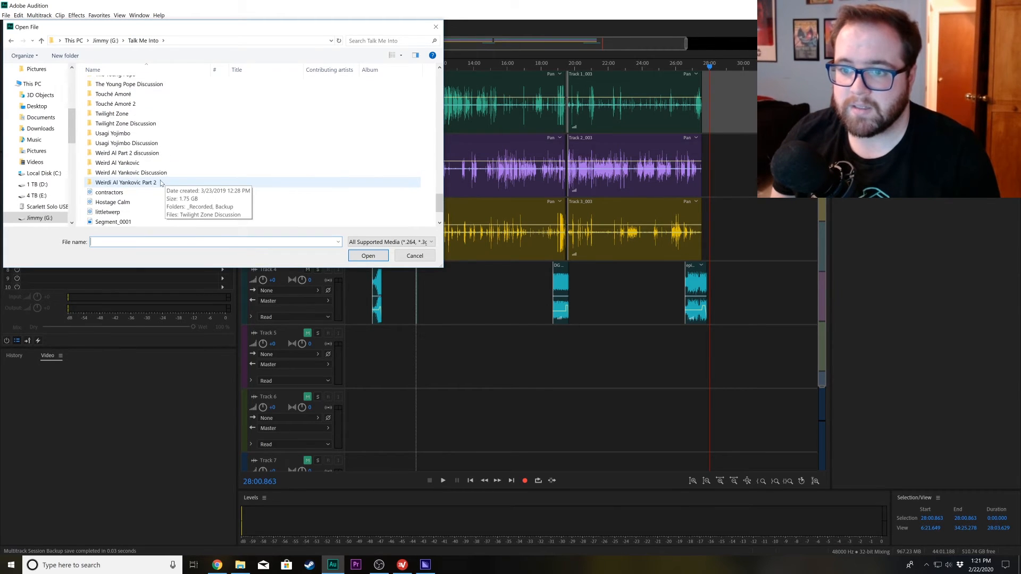
pyautogui.scroll(5, 161, 183)
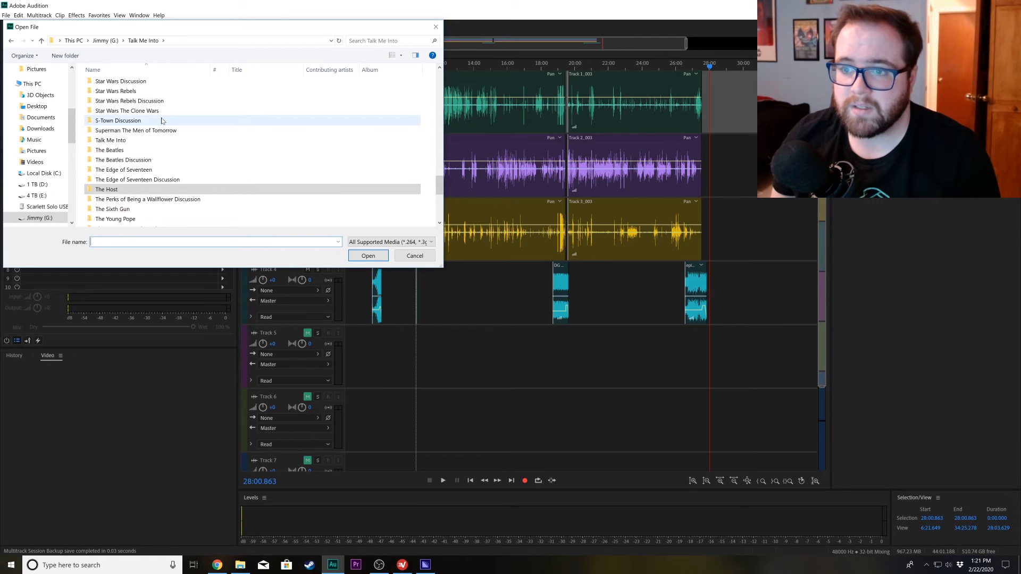
pyautogui.click(164, 110)
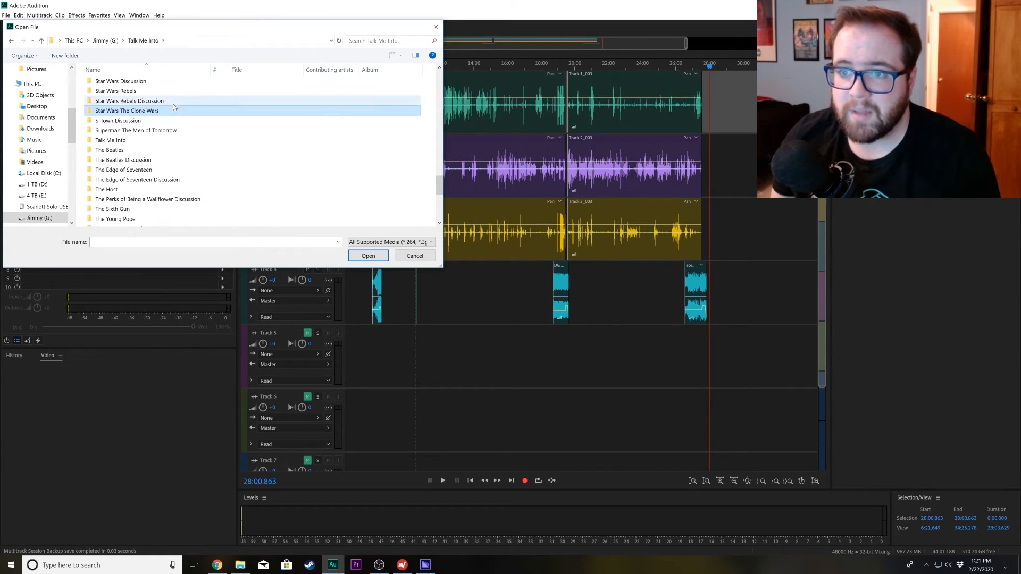
pyautogui.doubleClick(171, 81)
pyautogui.doubleClick(171, 103)
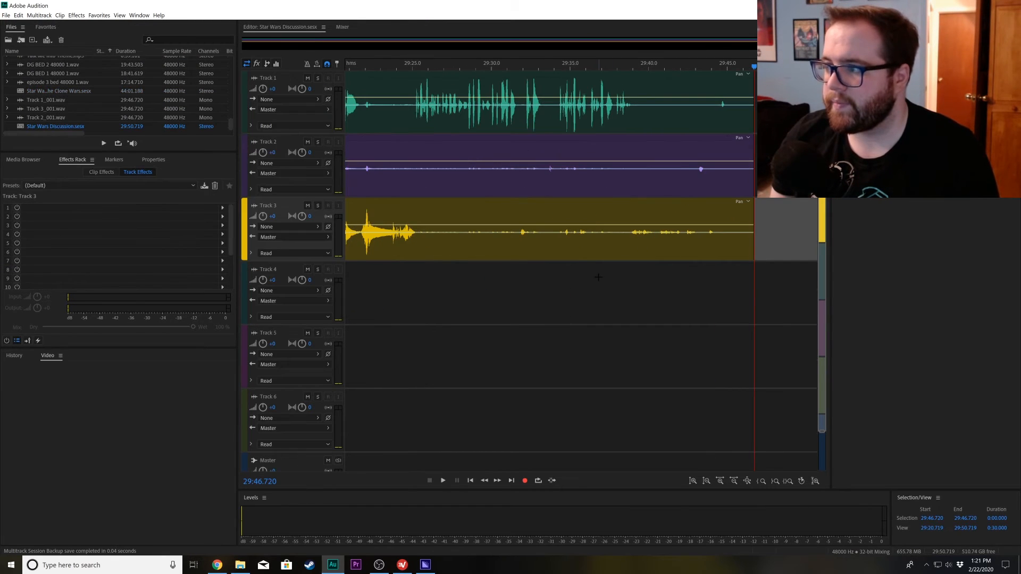
# - Copy the full dialogue clips on Tracks 1–3 and paste them into the Star Wars The Clone Wars session at 28:00.863
pyautogui.moveTo(610, 306); pyautogui.dragTo(478, 78)
pyautogui.moveTo(799, 44); pyautogui.dragTo(230, 68)
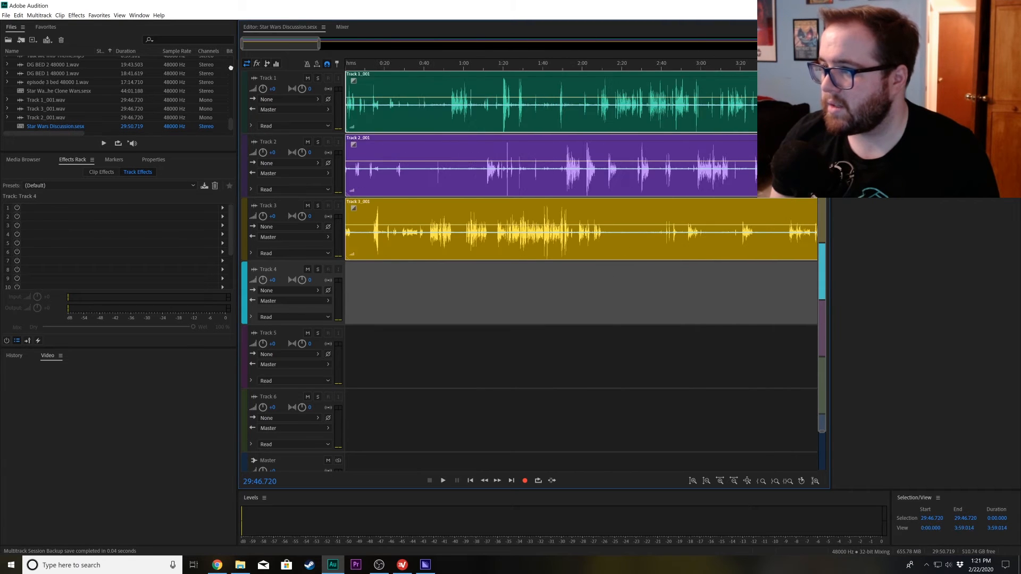
pyautogui.rightClick(482, 120)
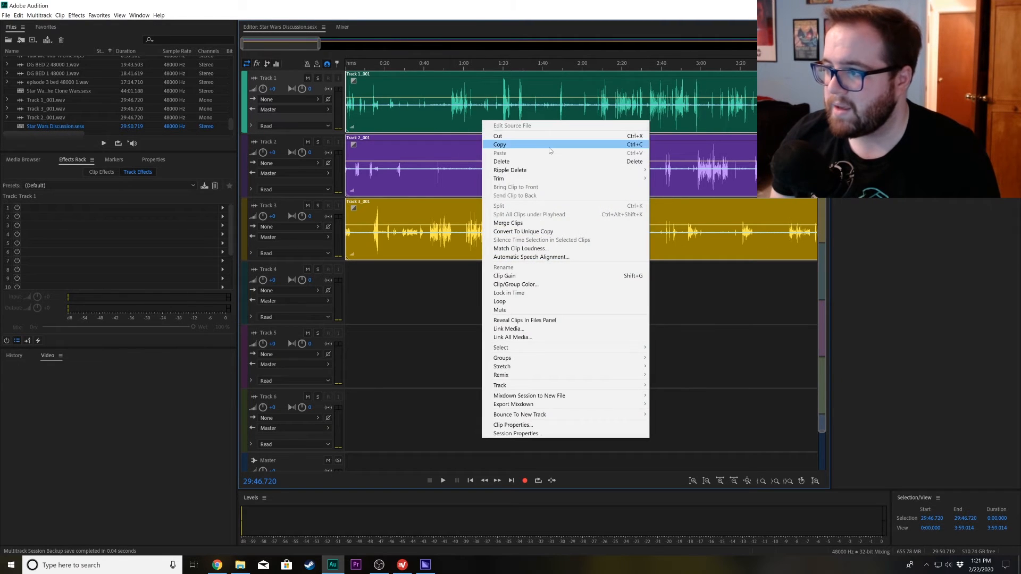
pyautogui.click(549, 147)
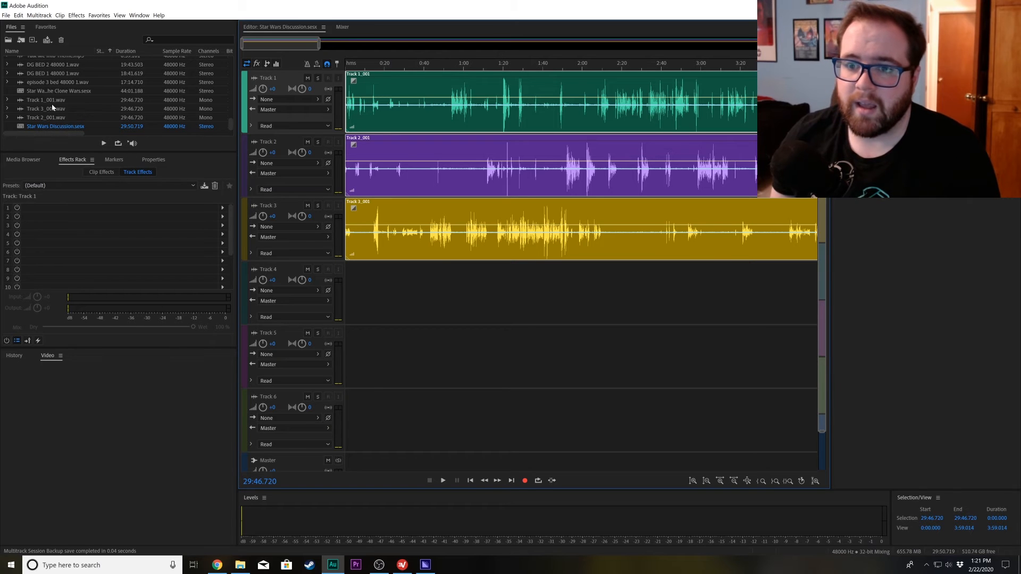
pyautogui.doubleClick(61, 92)
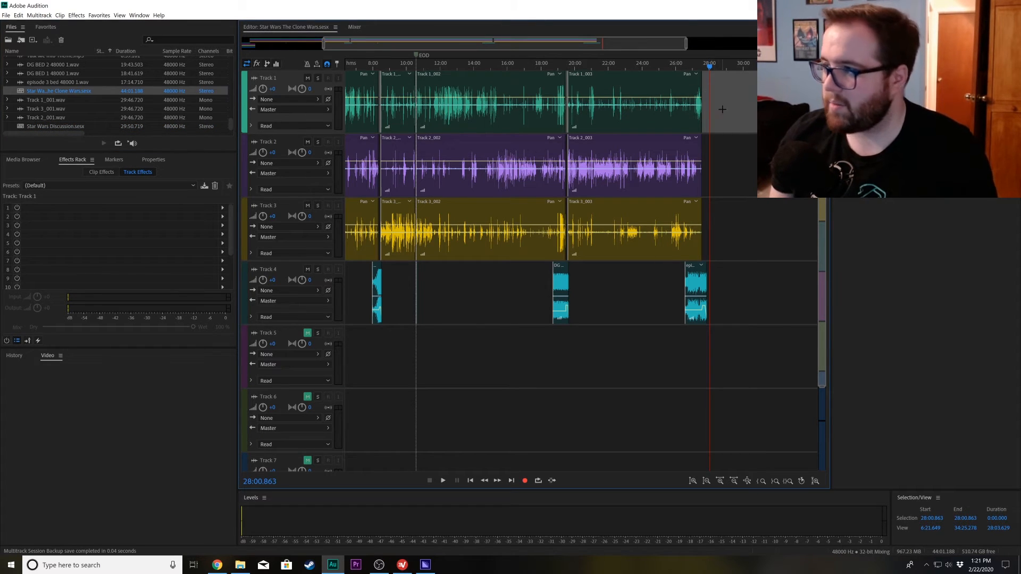
pyautogui.hotkey('ctrl', 'v')
# - Play the pasted dialogue from about 28:01 and stop where the usable discussion begins, at about 28:43.8
pyautogui.moveTo(512, 43); pyautogui.dragTo(561, 48)
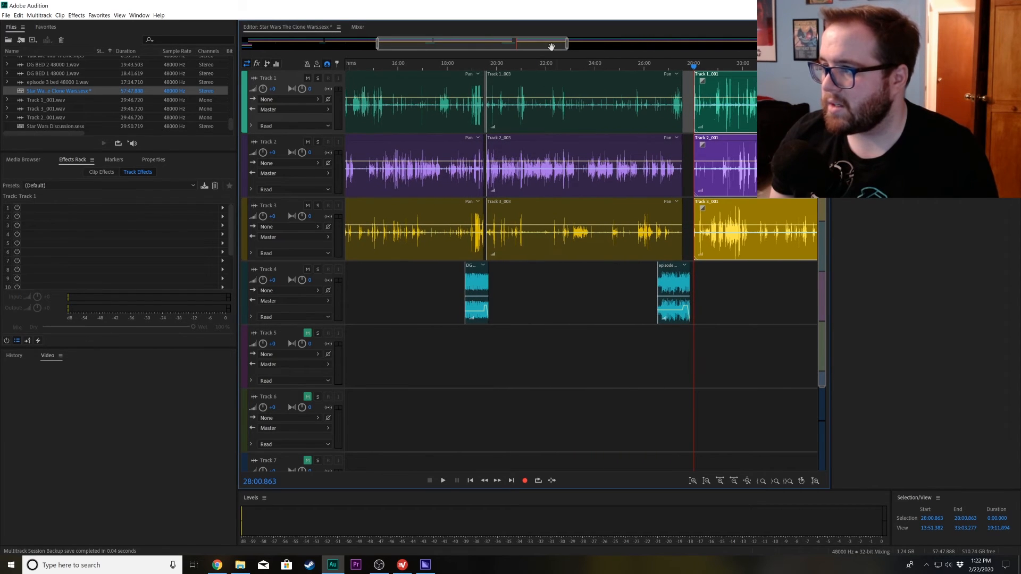
pyautogui.moveTo(371, 47); pyautogui.dragTo(567, 42)
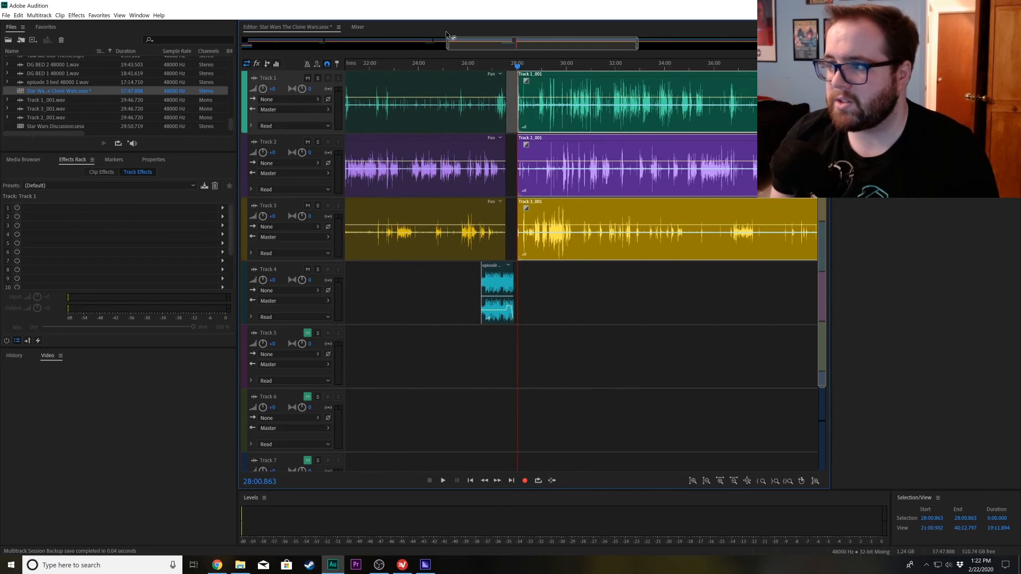
pyautogui.moveTo(447, 43); pyautogui.dragTo(494, 44)
pyautogui.moveTo(637, 44); pyautogui.dragTo(537, 53)
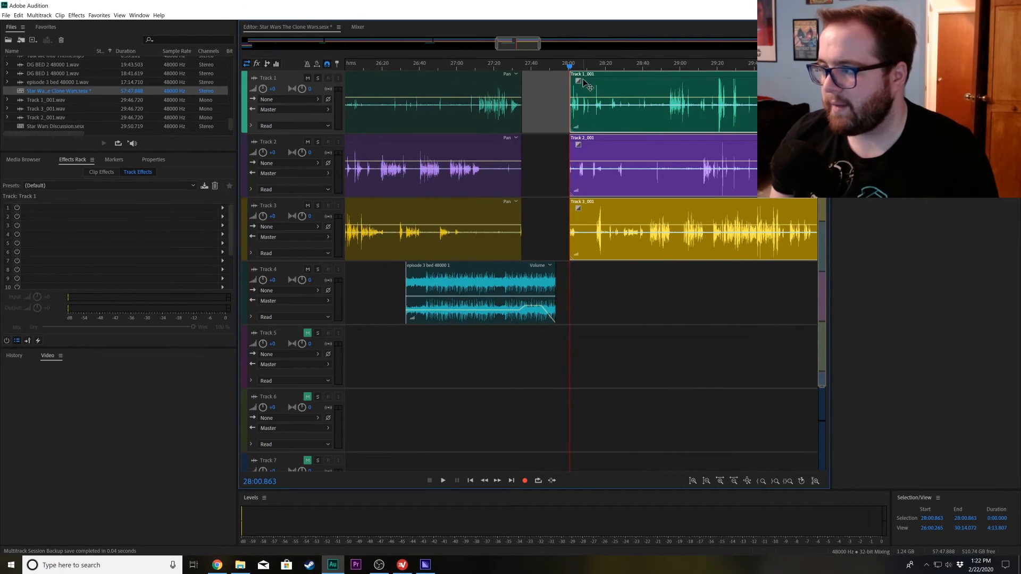
pyautogui.press('space')
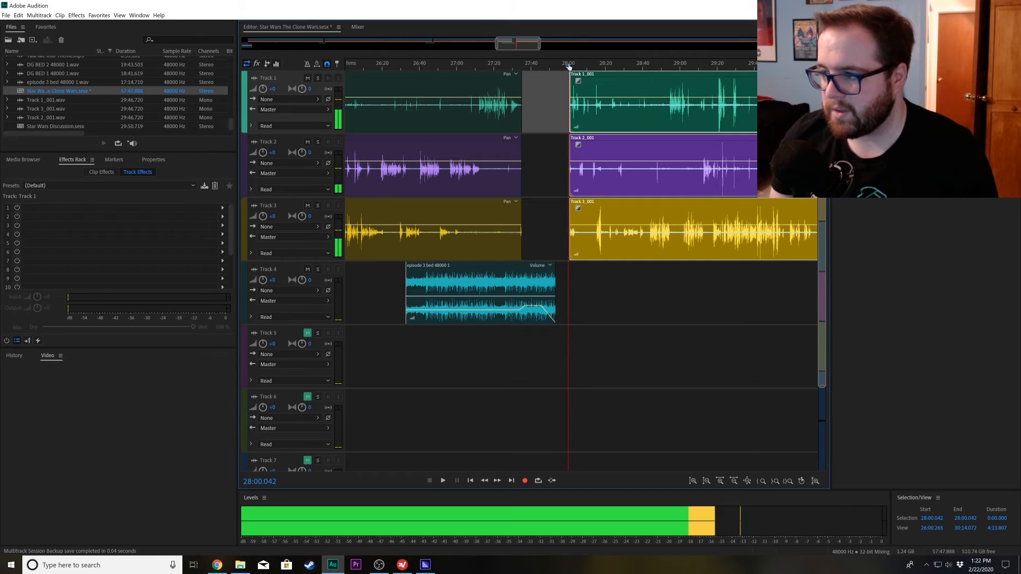
pyautogui.click(570, 66)
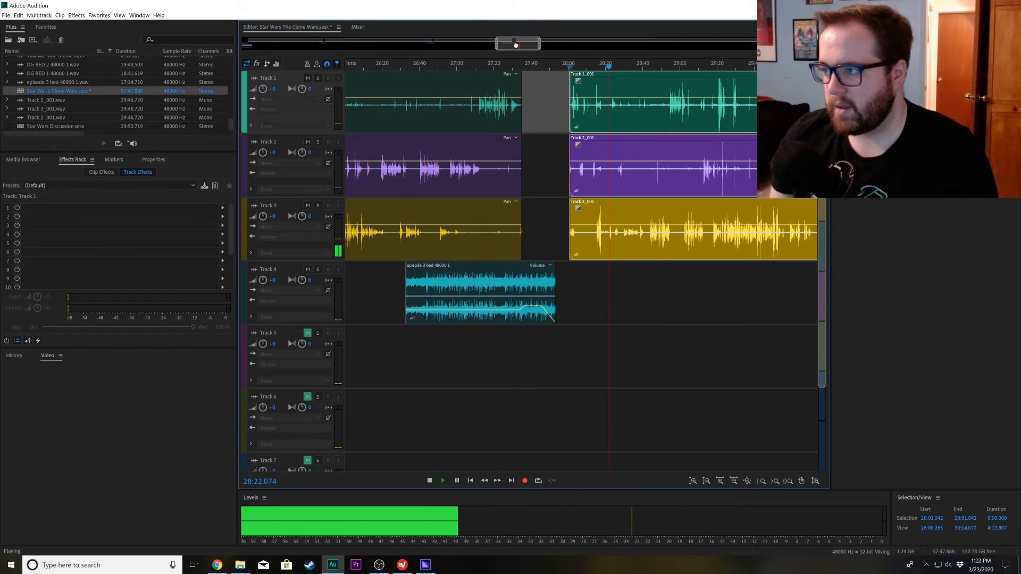
pyautogui.moveTo(515, 44); pyautogui.dragTo(519, 46)
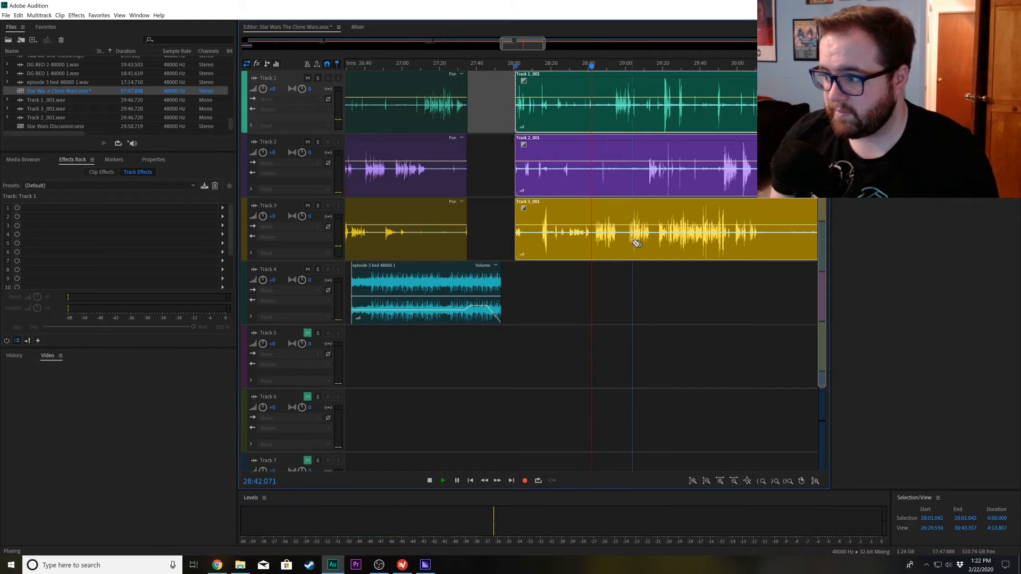
pyautogui.press('space')
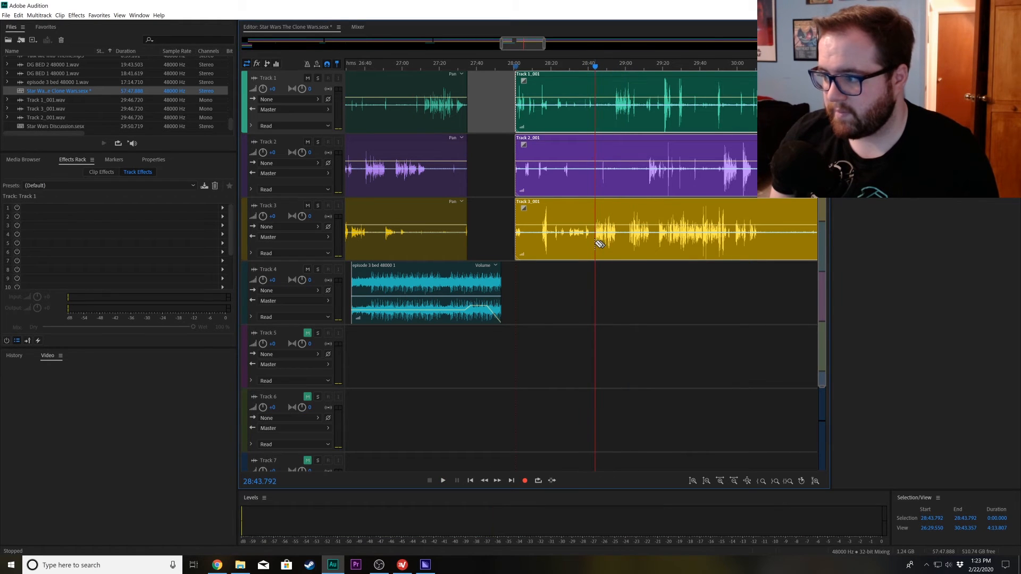
# - Split the pasted clips on Tracks 1–3 at about 28:43.8 and delete the segments before the cut
pyautogui.click(595, 240)
pyautogui.press('v')
pyautogui.moveTo(566, 283); pyautogui.dragTo(505, 365)
# - Move the remaining pasted clips on Tracks 1–3 earlier so they start at about 27:43, over the end of the Track 4 music bed
pyautogui.moveTo(284, 44); pyautogui.dragTo(322, 45)
pyautogui.moveTo(288, 45); pyautogui.dragTo(526, 86)
pyautogui.moveTo(655, 312); pyautogui.dragTo(615, 96)
pyautogui.moveTo(648, 127); pyautogui.dragTo(587, 127)
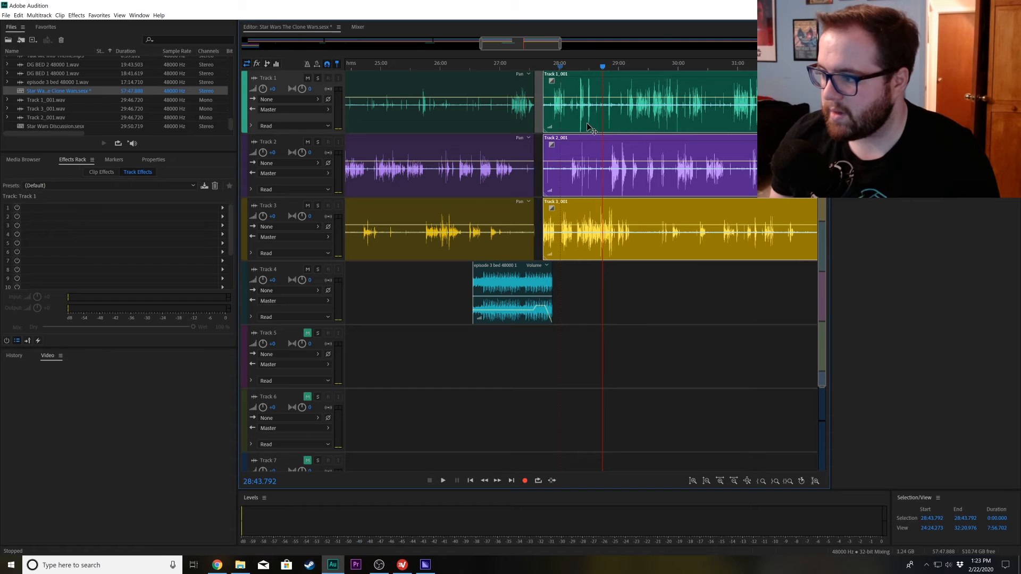
# - Play the transition from the Track 4 music bed into the repositioned dialogue from about 27:41
pyautogui.click(541, 67)
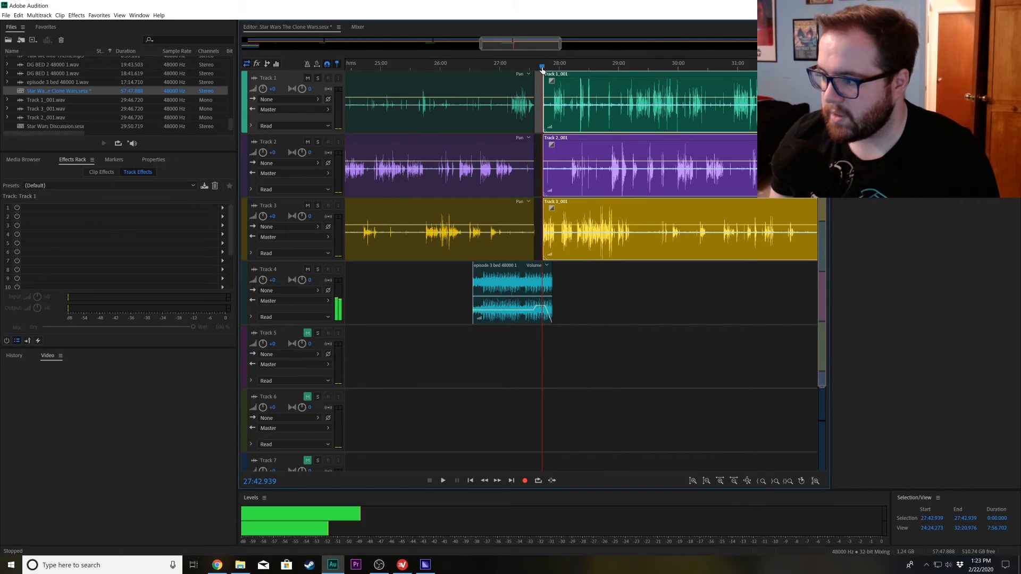
pyautogui.click(539, 68)
pyautogui.press('space')
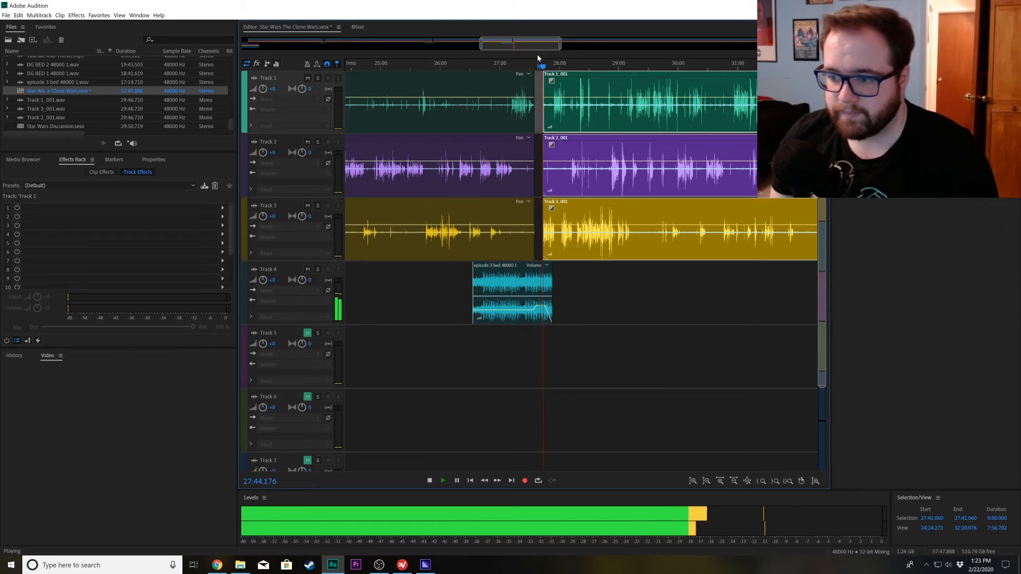
pyautogui.moveTo(499, 45); pyautogui.dragTo(506, 45)
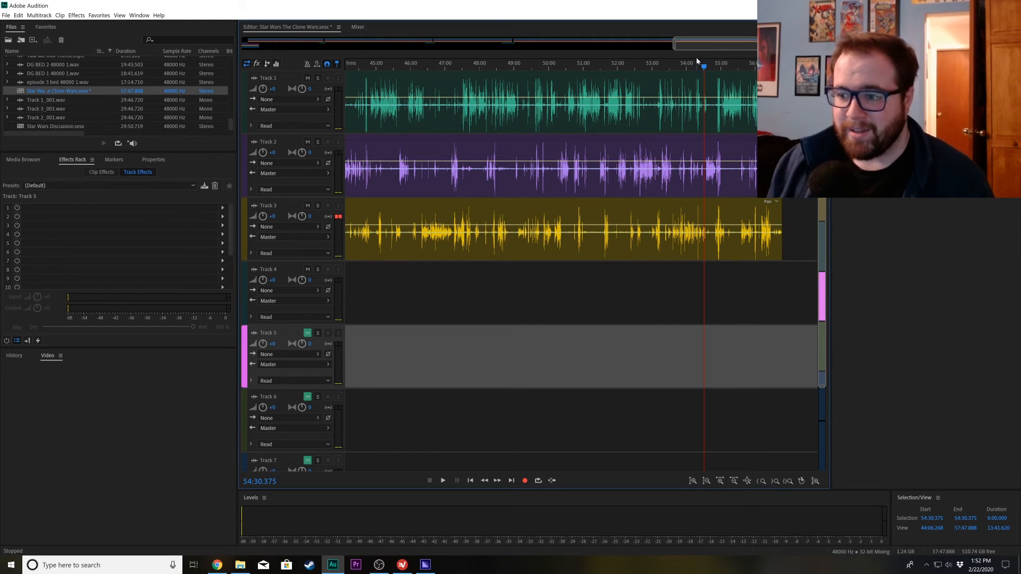
# - Place DG BED 2 48000 1.wav on Track 4 at 54:30.375 and play the closing dialogue over it
pyautogui.moveTo(710, 48); pyautogui.dragTo(425, 27)
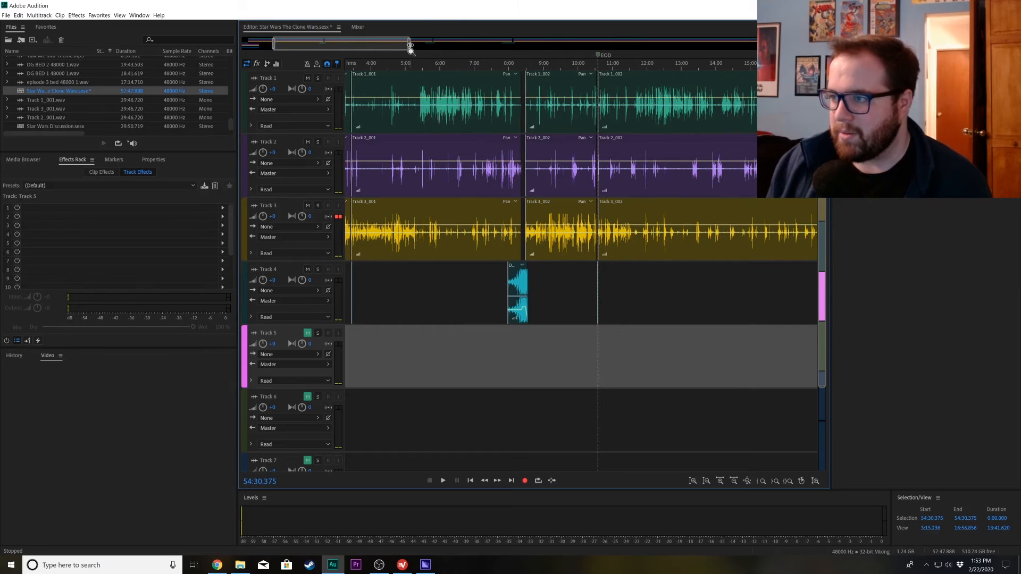
pyautogui.moveTo(276, 47); pyautogui.dragTo(312, 46)
pyautogui.moveTo(409, 47); pyautogui.dragTo(816, 46)
pyautogui.scroll(3, 58, 90)
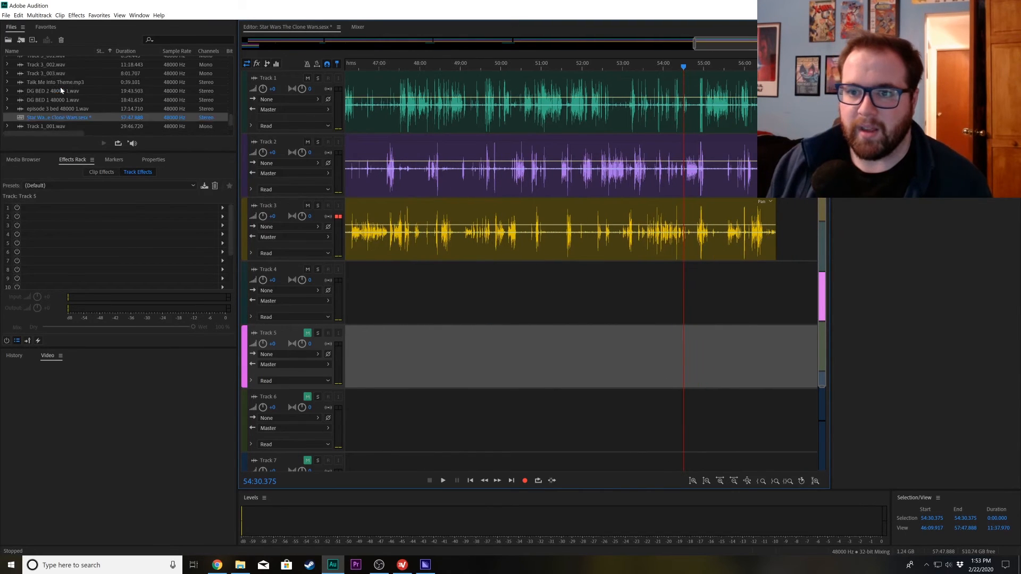
pyautogui.moveTo(56, 94); pyautogui.dragTo(707, 318)
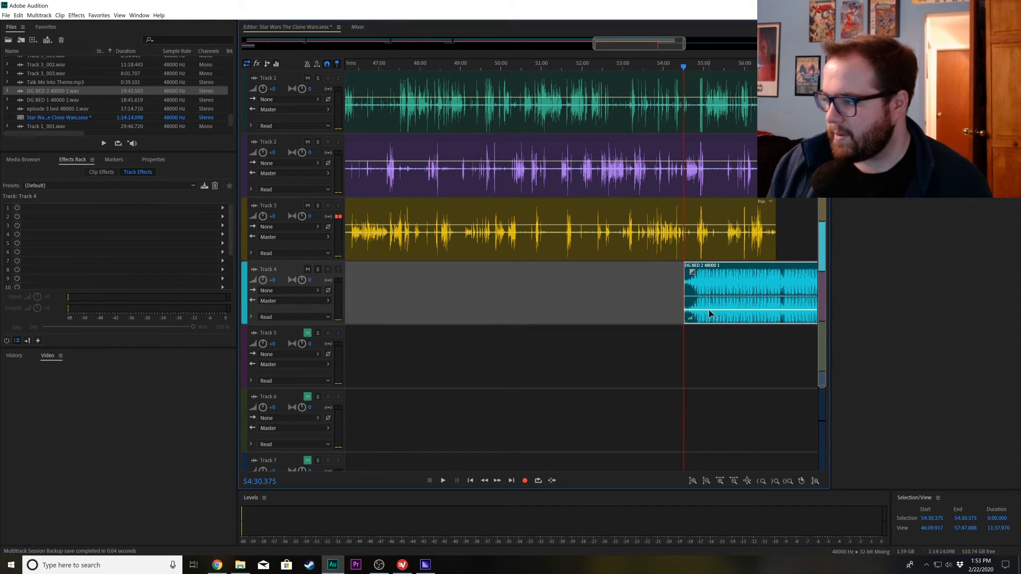
pyautogui.press('space')
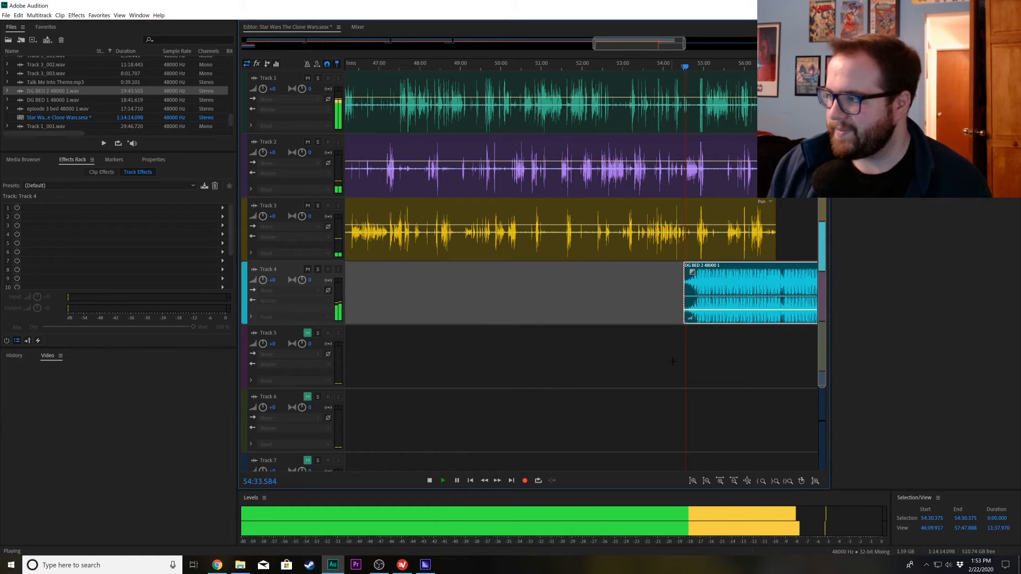
pyautogui.moveTo(612, 49); pyautogui.dragTo(688, 48)
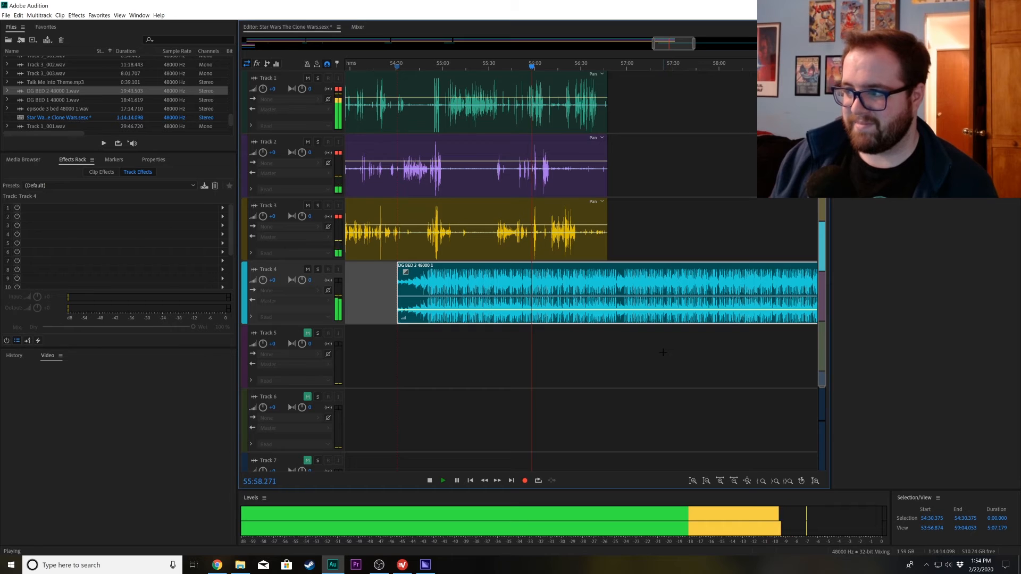
# - Play the closing dialogue around 55:58 to pinpoint the exact start and end of the word that needs censoring
pyautogui.press('space')
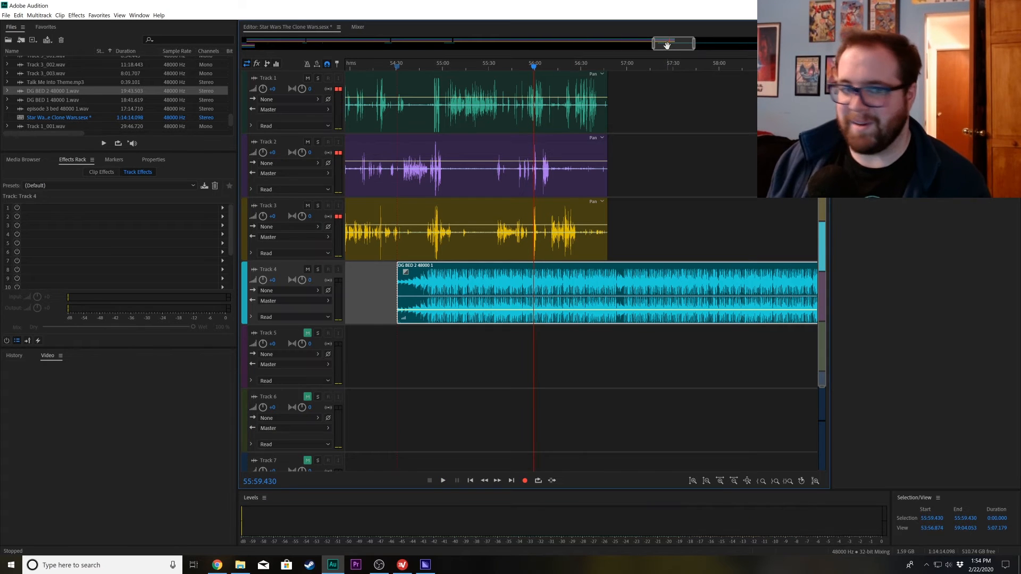
pyautogui.moveTo(668, 45)
pyautogui.mouseDown()
pyautogui.moveTo(658, 45)
pyautogui.moveTo(682, 45)
pyautogui.moveTo(643, 46)
pyautogui.moveTo(684, 45)
pyautogui.moveTo(671, 46)
pyautogui.mouseUp()
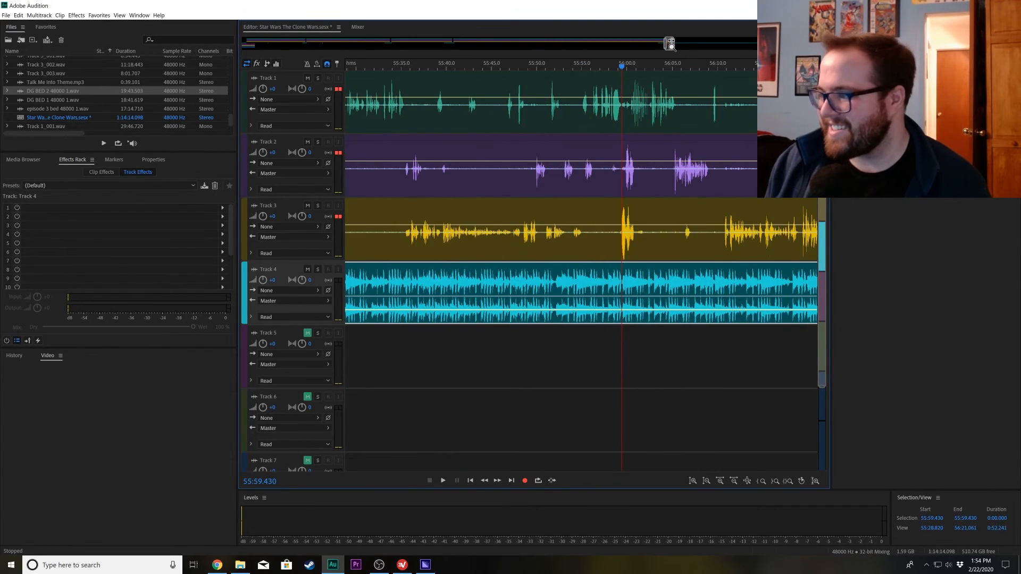
pyautogui.press('space')
pyautogui.press('space')
pyautogui.click(608, 70)
pyautogui.press('space')
pyautogui.press('space')
pyautogui.press('space')
pyautogui.press('space')
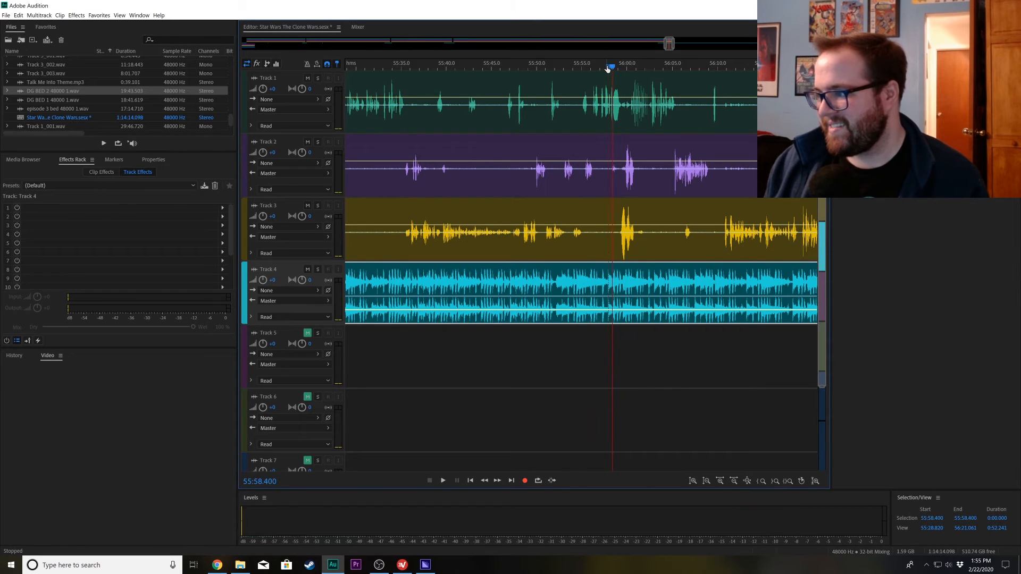
pyautogui.moveTo(612, 68); pyautogui.dragTo(610, 67)
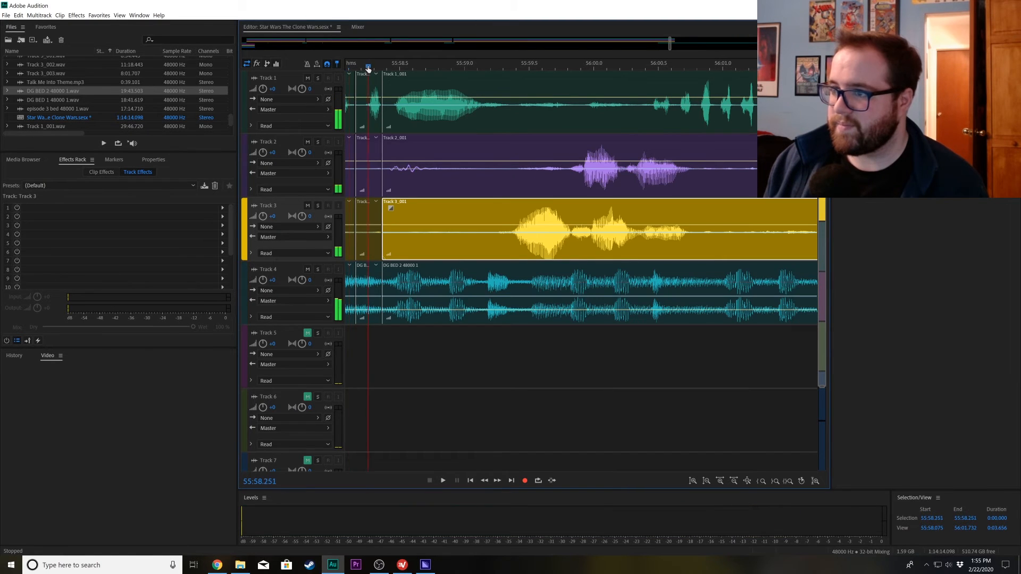
# - Delete the short split dialogue segments at about 55:58.2 on Tracks 1–3, keeping the Track 4 music bed
pyautogui.moveTo(368, 68); pyautogui.dragTo(477, 67)
pyautogui.press('space')
pyautogui.press('space')
pyautogui.click(480, 91)
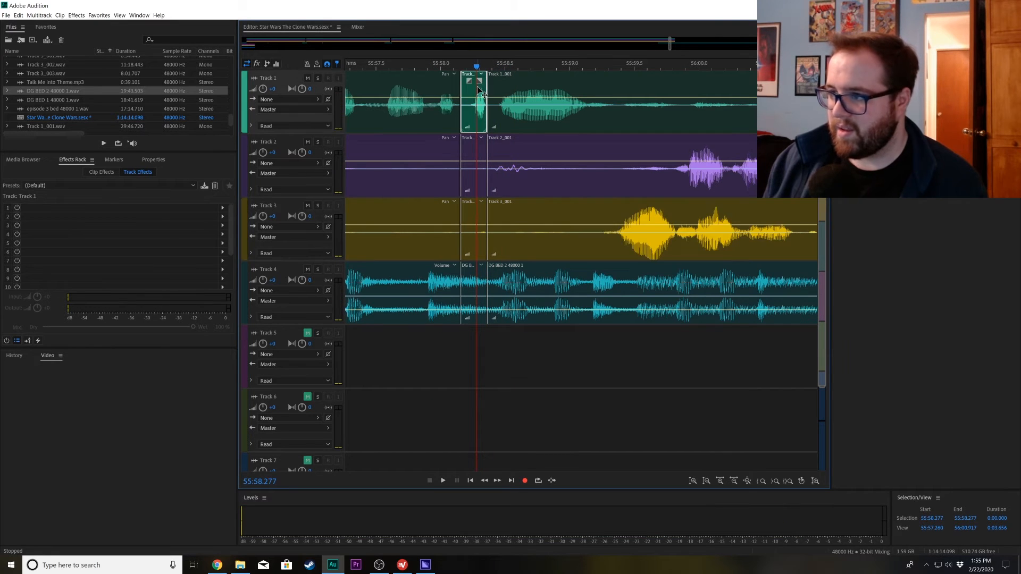
pyautogui.press('Delete')
pyautogui.click(462, 155)
pyautogui.press('Delete')
pyautogui.click(463, 228)
pyautogui.press('Delete')
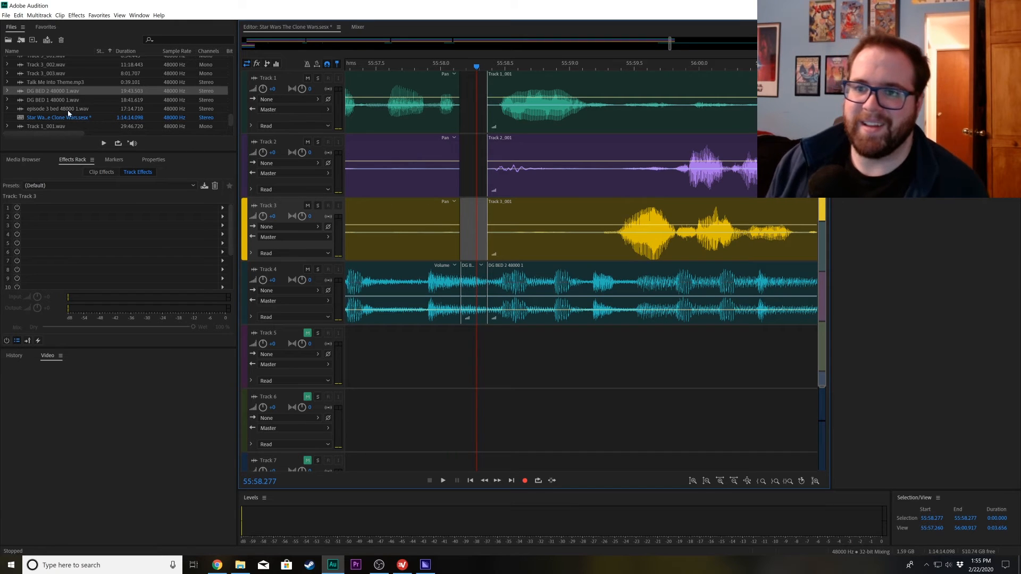
# - Fill the Track 1 gap at about 55:58.2 with beep.wav trimmed to the gap's length, and play it back
pyautogui.scroll(-1, 70, 109)
pyautogui.scroll(3, 61, 114)
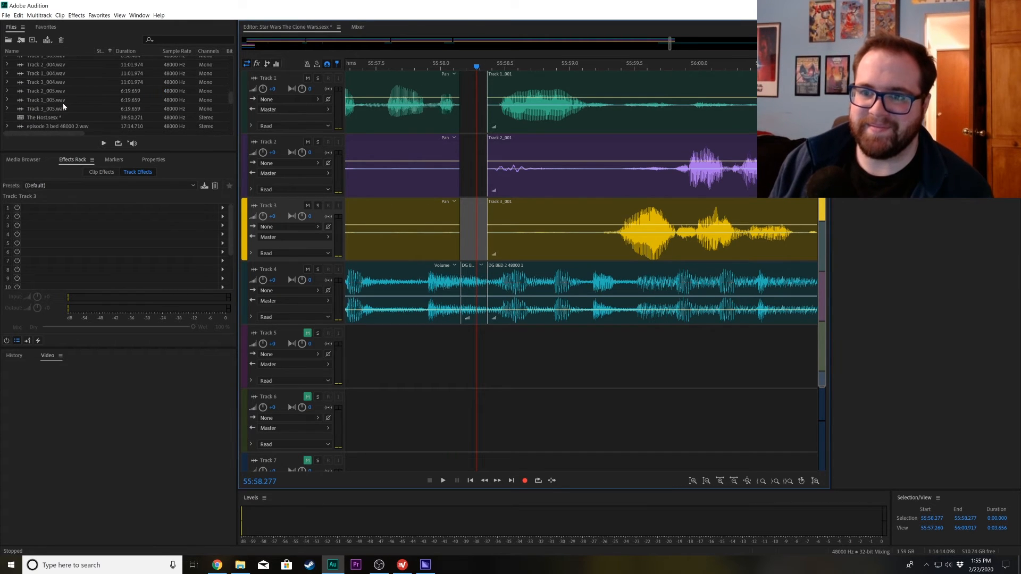
pyautogui.scroll(3, 48, 109)
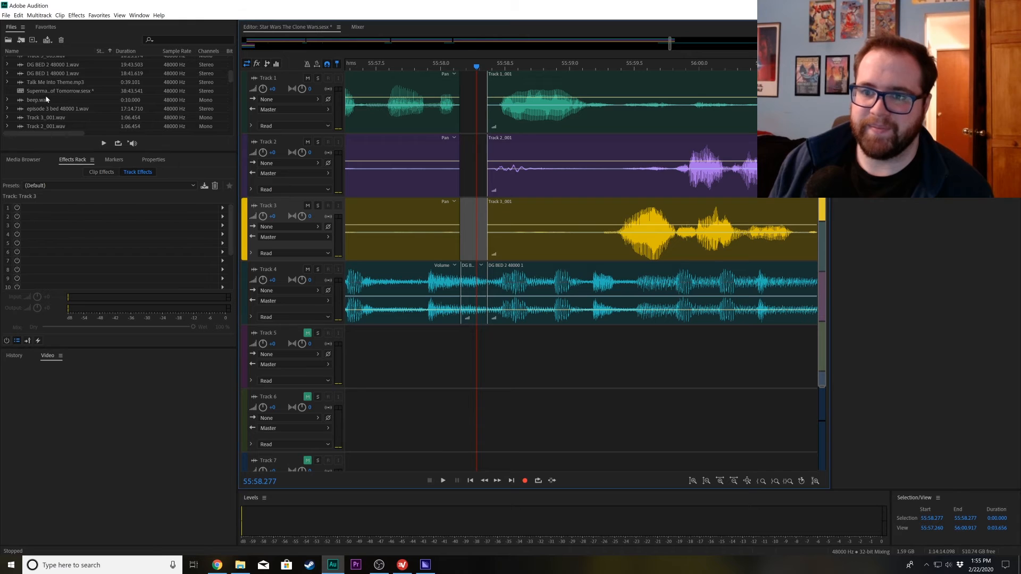
pyautogui.moveTo(47, 100); pyautogui.dragTo(471, 366)
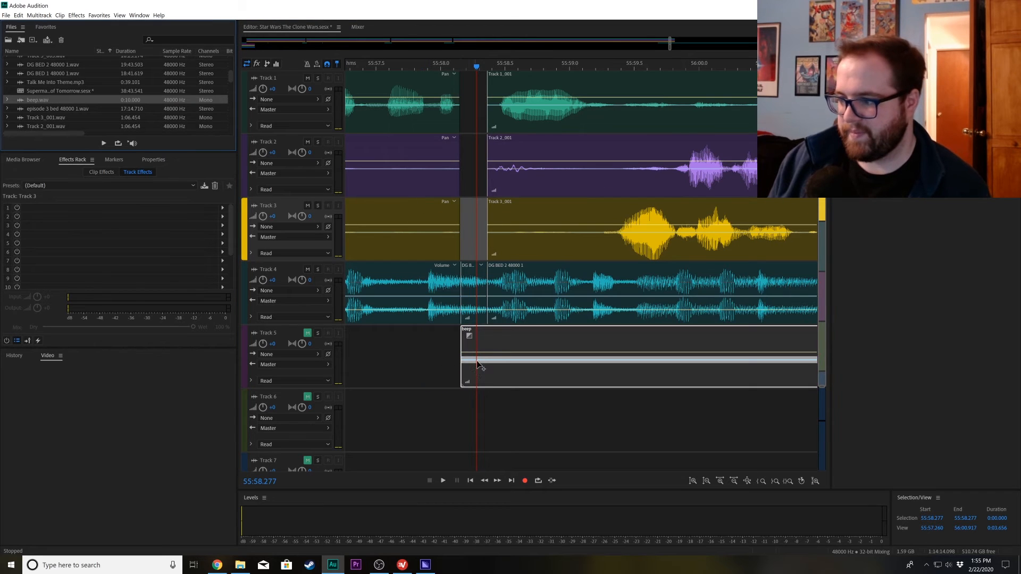
pyautogui.click(492, 346)
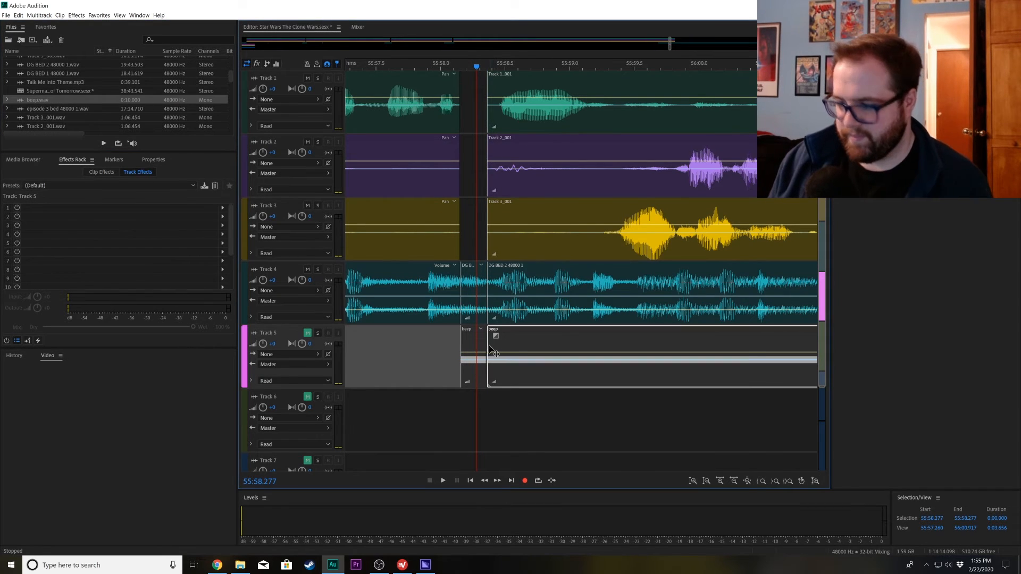
pyautogui.press('Delete')
pyautogui.moveTo(474, 352); pyautogui.dragTo(472, 107)
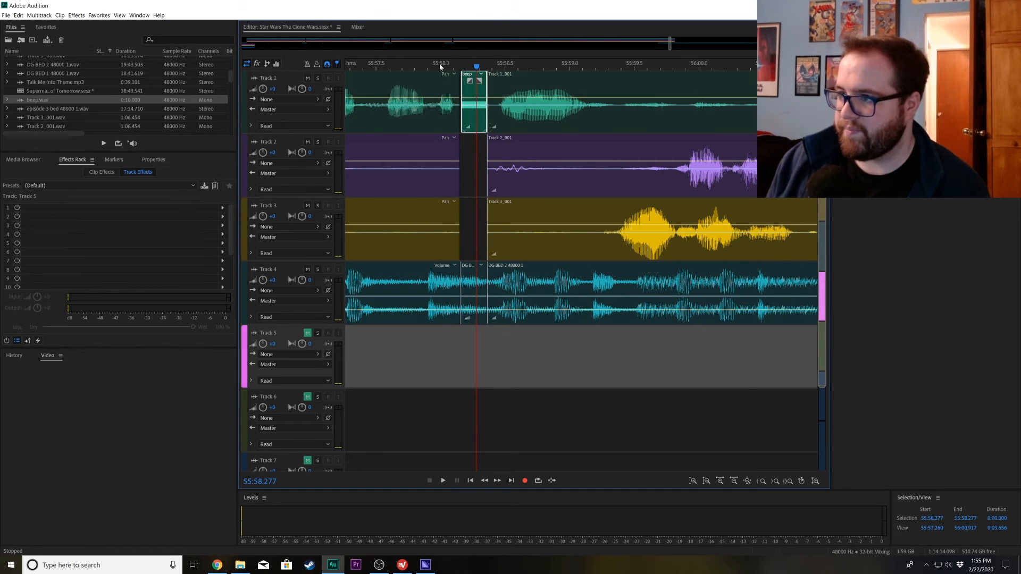
pyautogui.press('space')
pyautogui.click(372, 68)
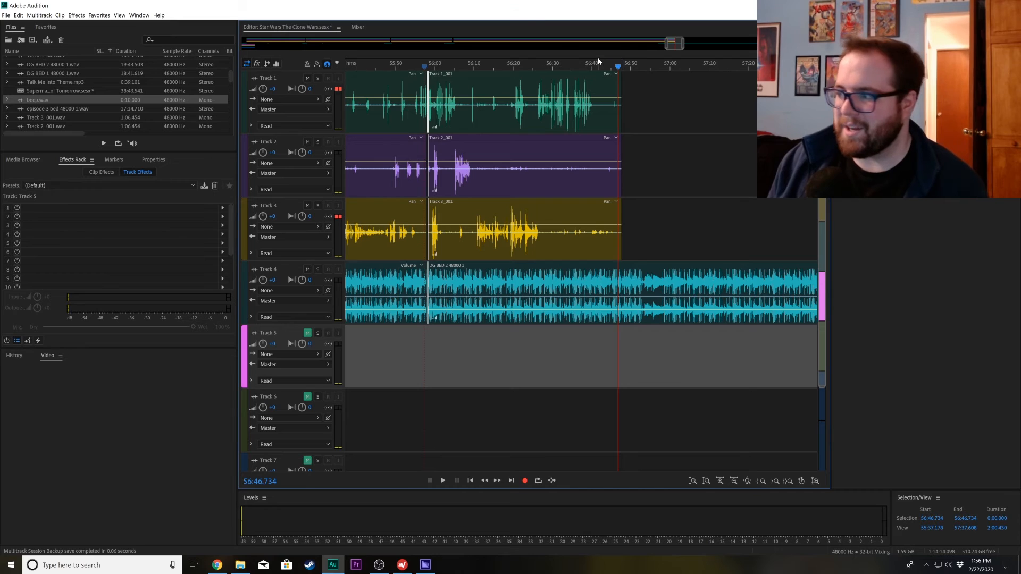
# - Split the clips on Tracks 1–4 at about 56:40 and raise the clip volume of the closing segments on Tracks 1–3
pyautogui.click(590, 228)
pyautogui.click(609, 230)
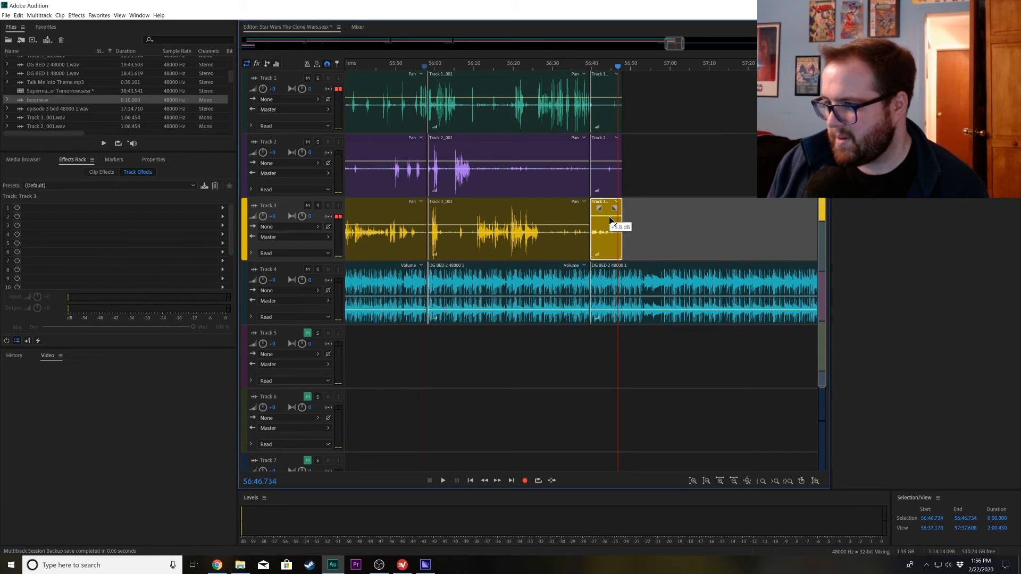
pyautogui.click(610, 169)
pyautogui.moveTo(605, 168); pyautogui.dragTo(614, 156)
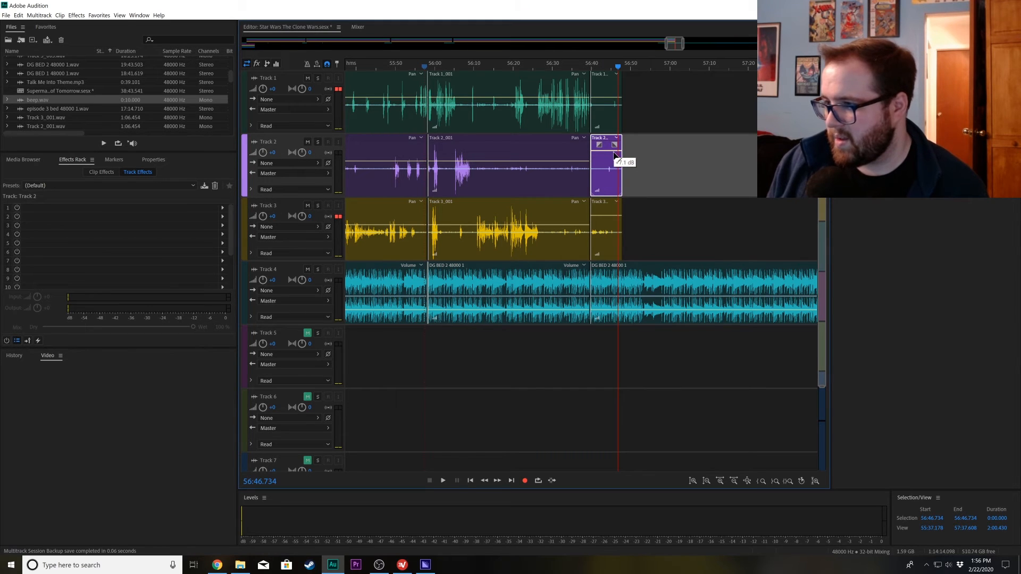
pyautogui.click(608, 102)
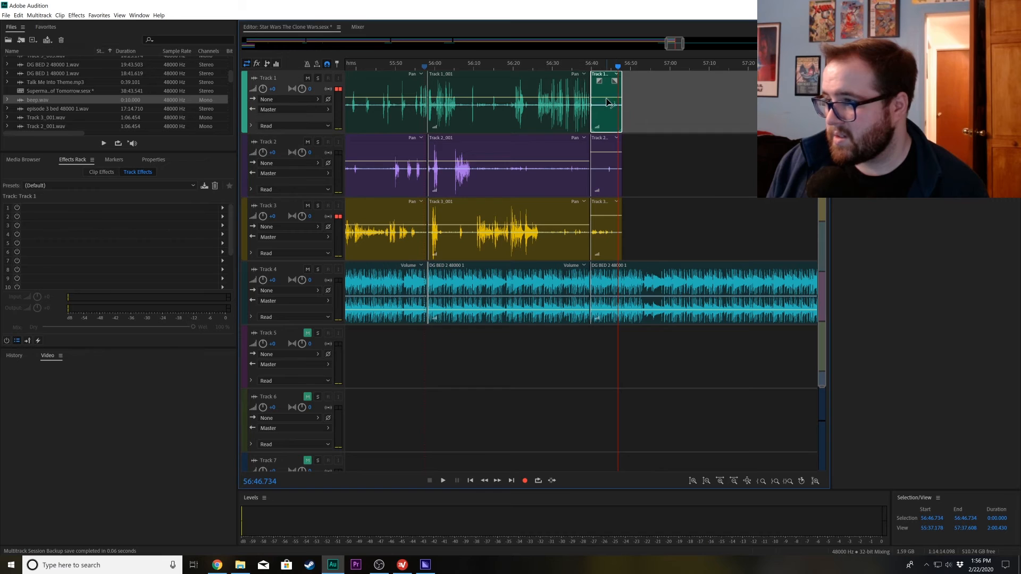
pyautogui.moveTo(608, 100); pyautogui.dragTo(610, 94)
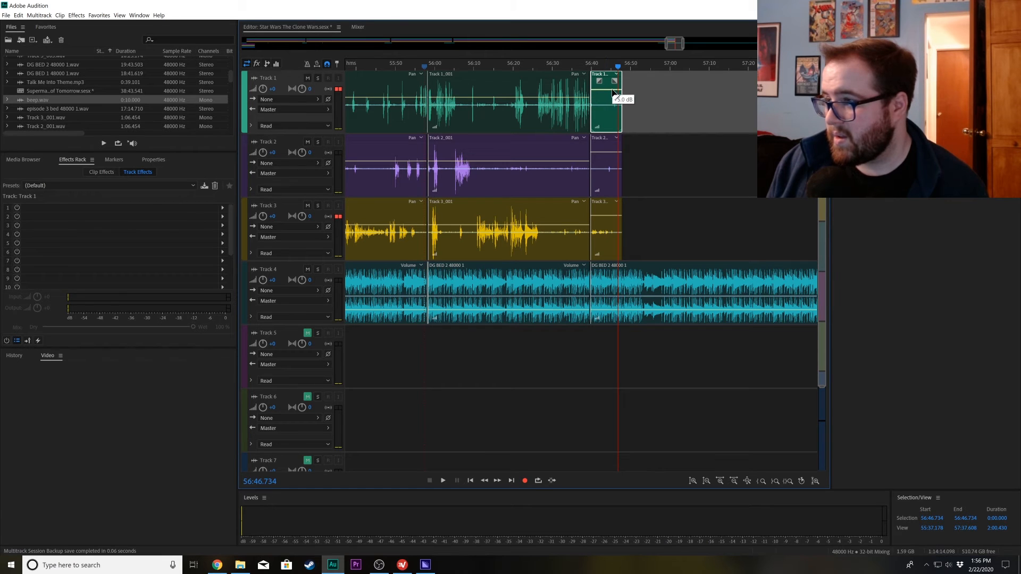
# - Play the closing dialogue from about 56:37 to its end to check the adjusted levels
pyautogui.click(579, 66)
pyautogui.press('space')
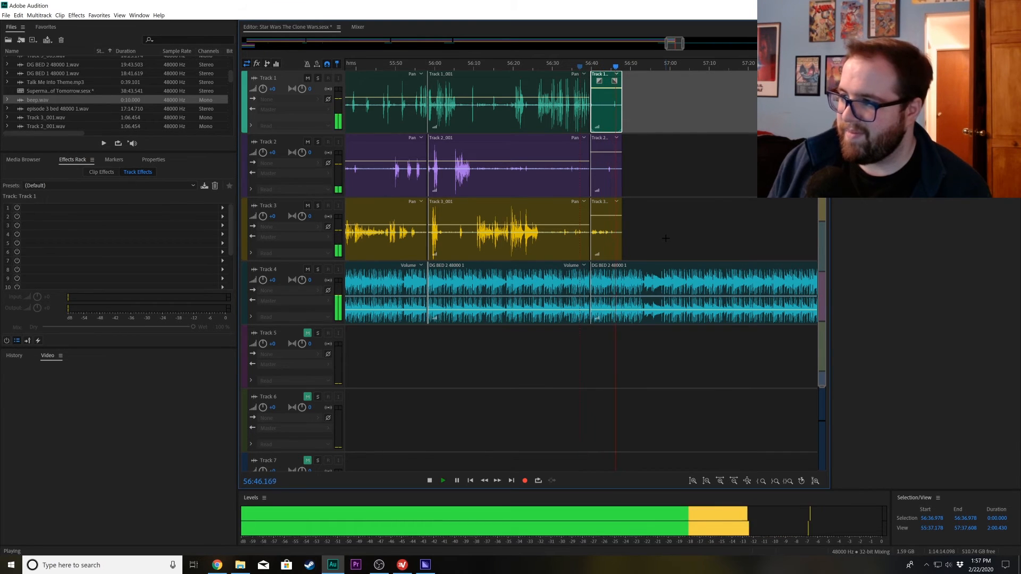
pyautogui.press('space')
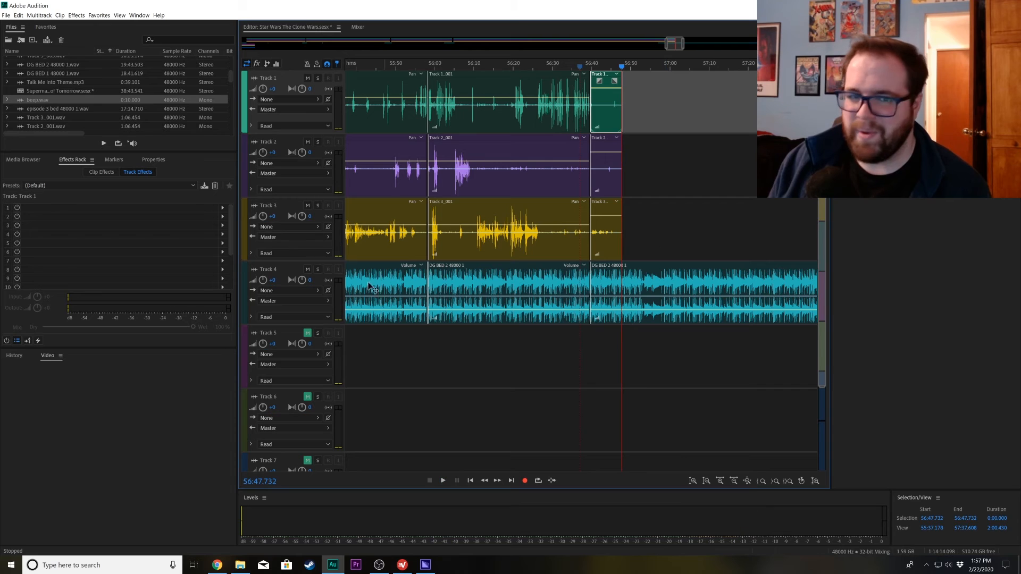
# - Add volume keyframes to the Track 4 bed, raising it after the dialogue at about 56:48 and fading it out by about 57:00
pyautogui.click(625, 314)
pyautogui.moveTo(632, 314); pyautogui.dragTo(636, 311)
pyautogui.press('space')
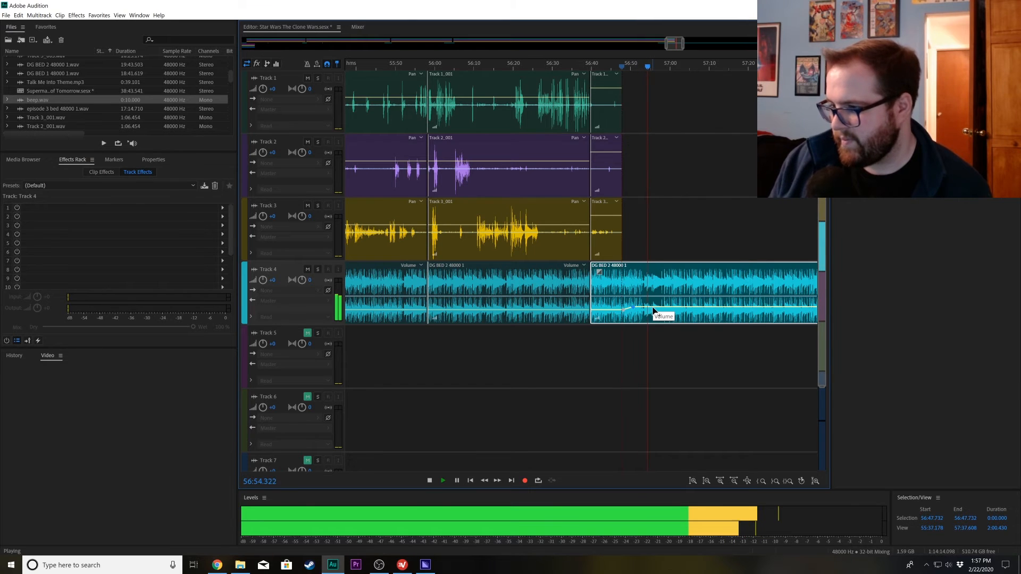
pyautogui.moveTo(656, 310); pyautogui.dragTo(671, 323)
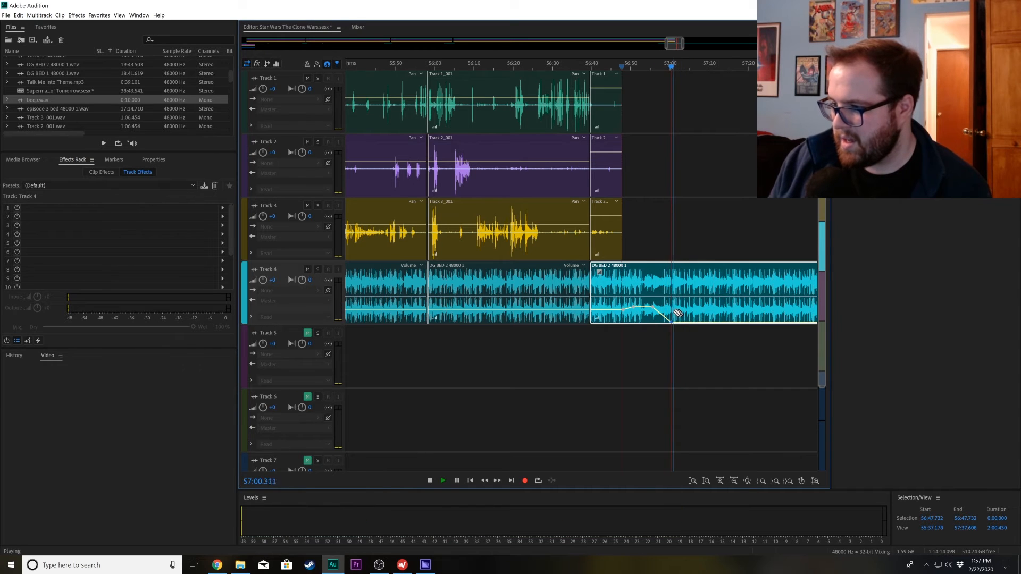
# - Split the Track 4 music bed just after its fade-out at about 57:00 and delete the remainder
pyautogui.click(674, 312)
pyautogui.press('space')
pyautogui.press('v')
pyautogui.moveTo(697, 331); pyautogui.dragTo(694, 297)
pyautogui.press('Delete')
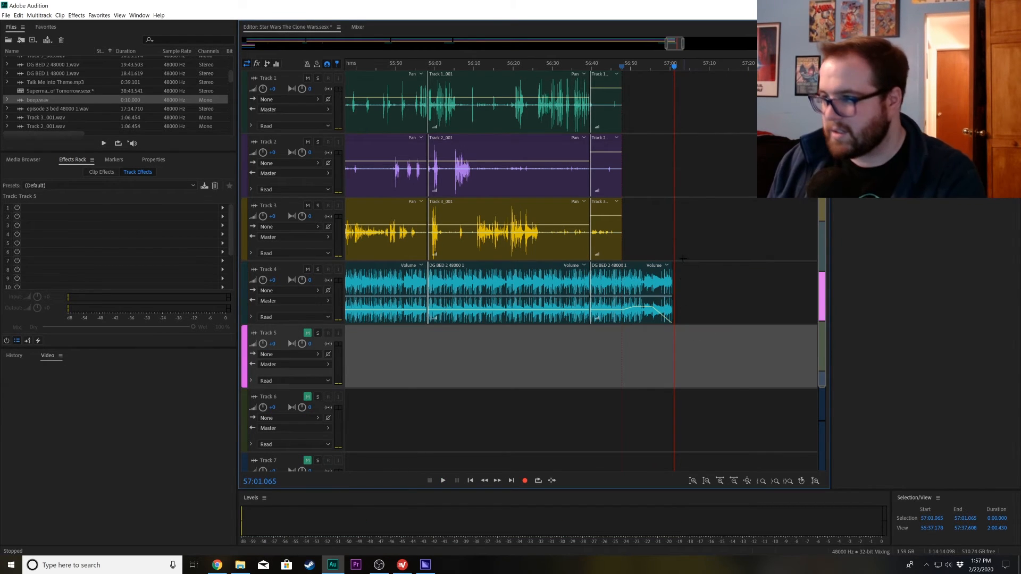
# - Play the leftover dialogue clips on Tracks 1–3 from about 58:01 to 58:27
pyautogui.moveTo(668, 49); pyautogui.dragTo(210, 105)
pyautogui.moveTo(500, 468); pyautogui.dragTo(798, 109)
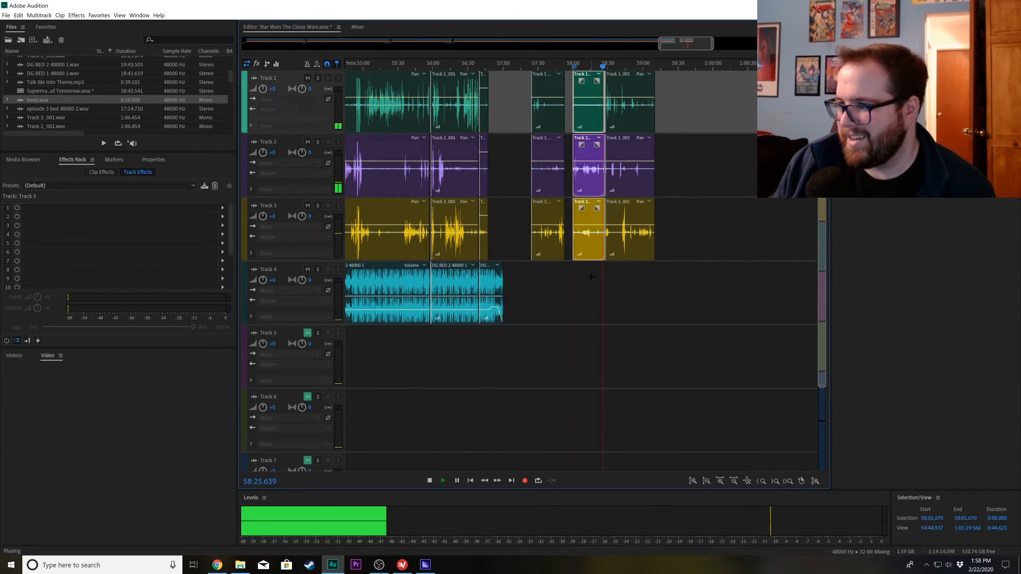
pyautogui.press('space')
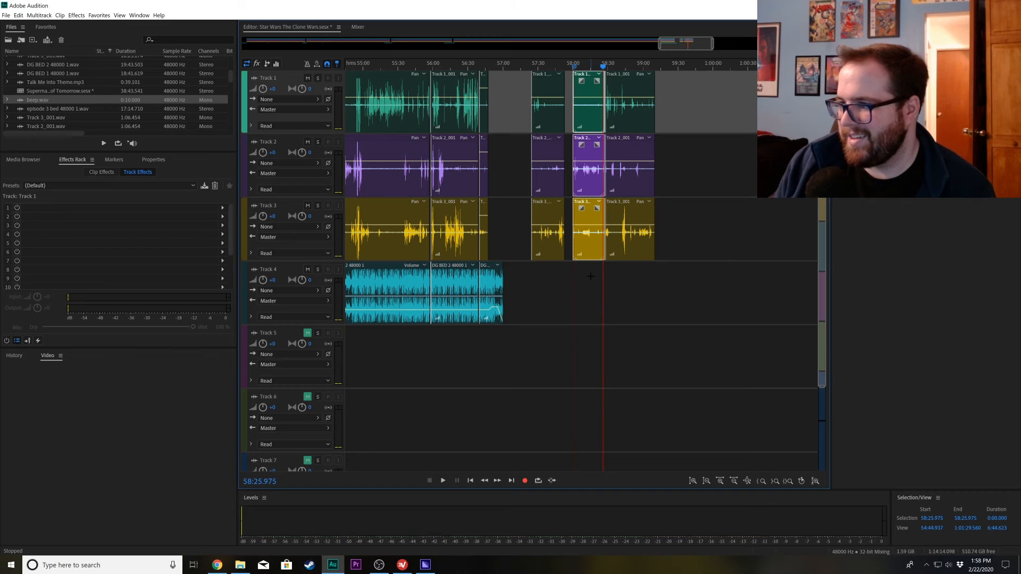
pyautogui.press('space')
pyautogui.press('space')
pyautogui.click(591, 275)
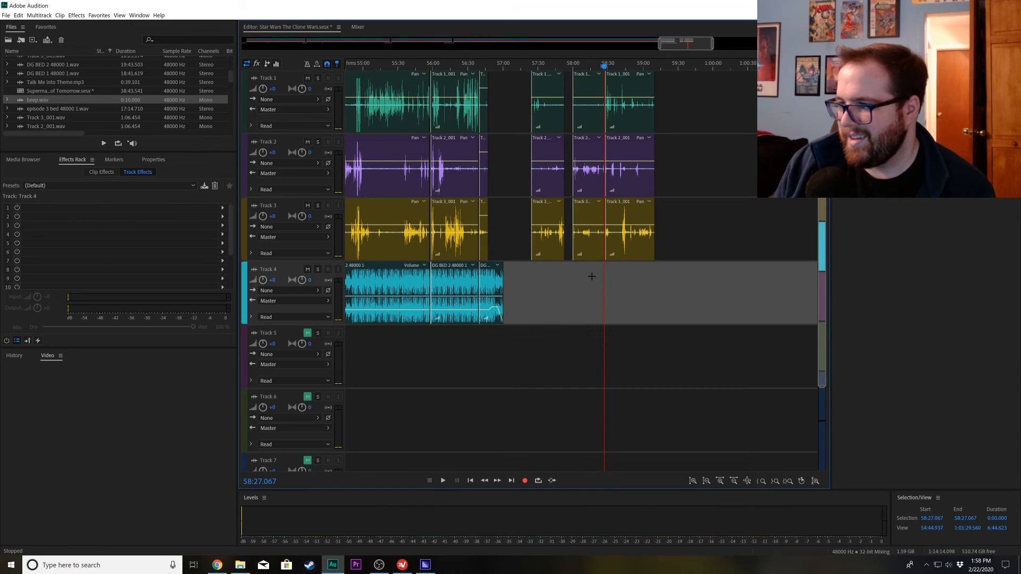
# - Join the first two leftover clip groups on Tracks 1–3 and move them to about 56:57, over the end of the music fade
pyautogui.moveTo(591, 84); pyautogui.dragTo(584, 85)
pyautogui.moveTo(583, 279); pyautogui.dragTo(513, 81)
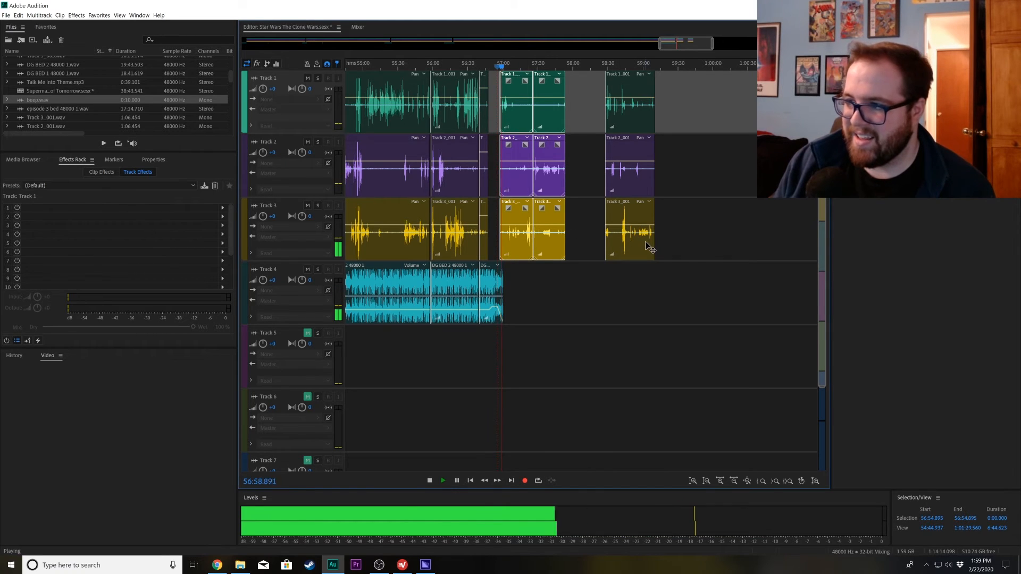
pyautogui.hotkey('shift', 'space')
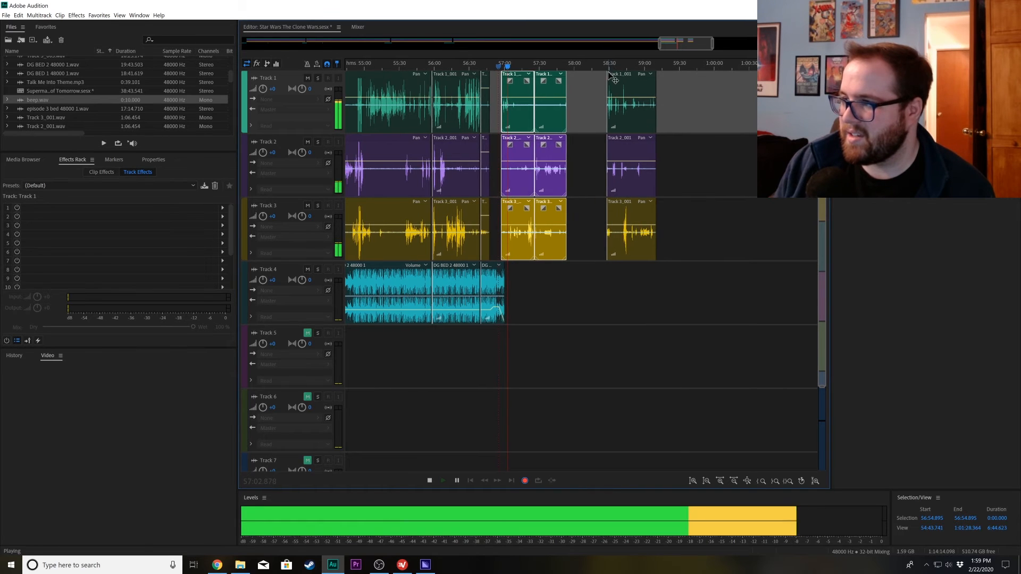
# - Audition the last leftover clips on Tracks 1–3, from about 58:28 to 59:10, and delete them
pyautogui.click(610, 77)
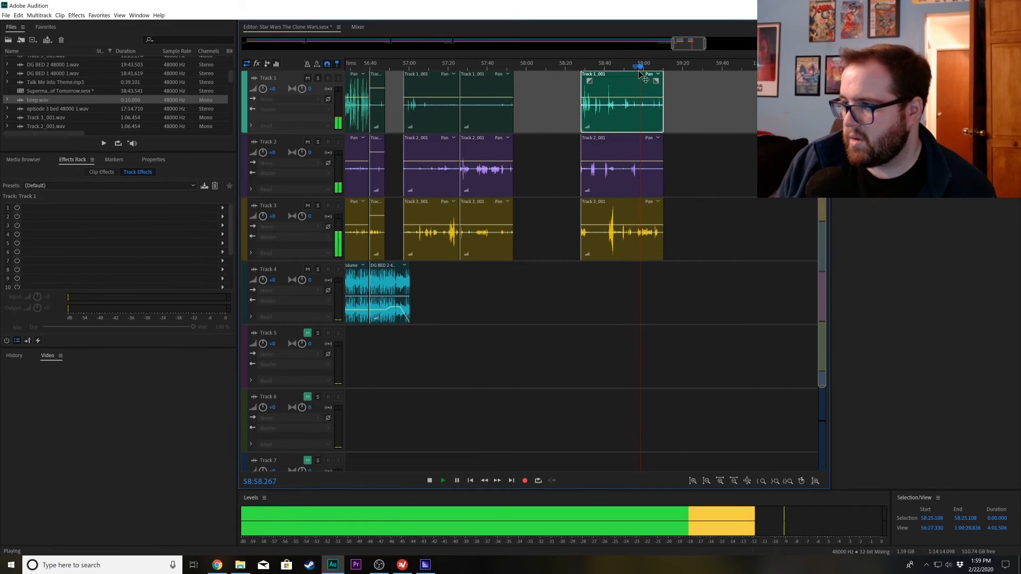
pyautogui.press('space')
pyautogui.moveTo(698, 309); pyautogui.dragTo(559, 99)
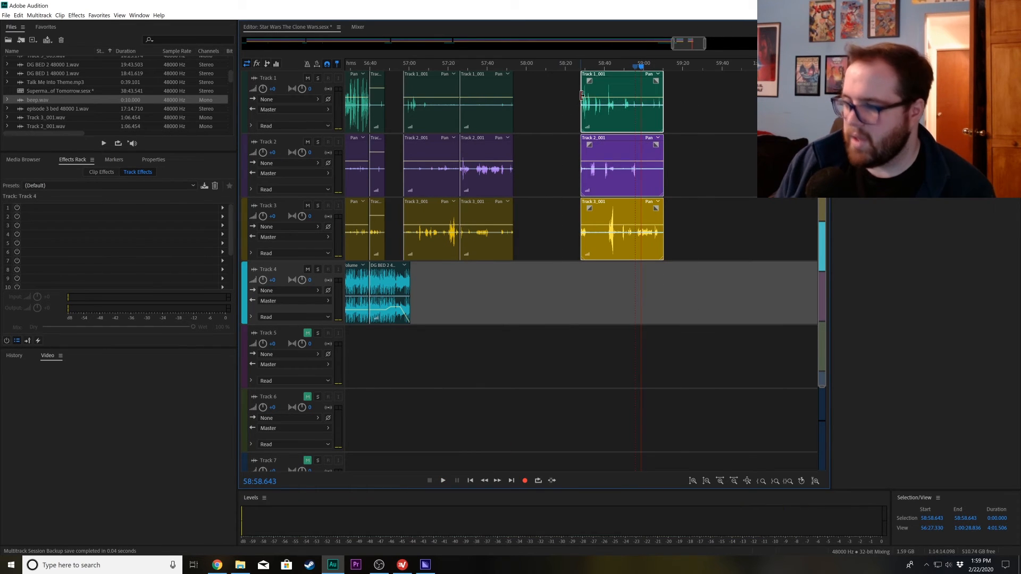
pyautogui.press('Delete')
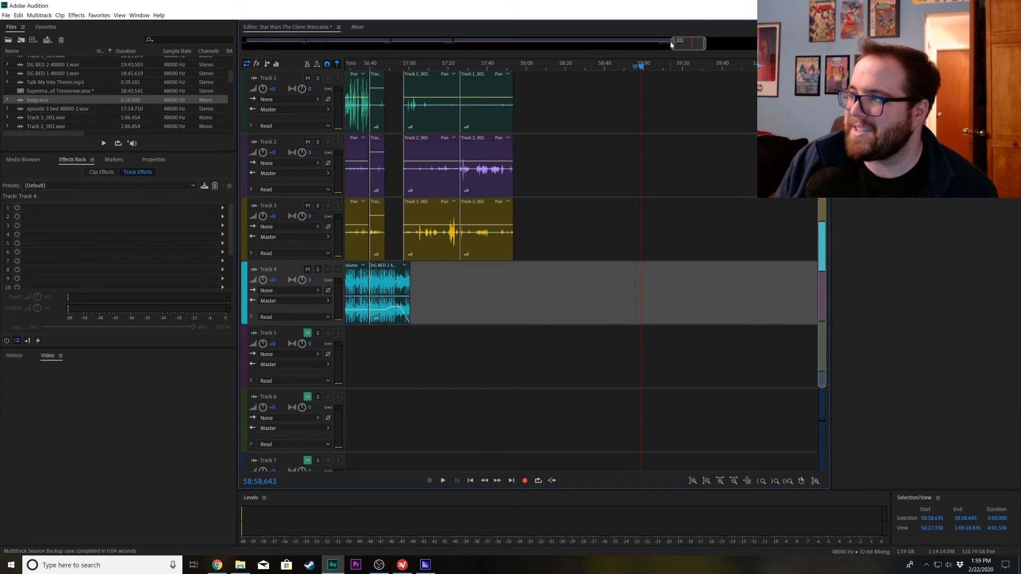
# - Look over the whole session and check the effects applied to the Master track
pyautogui.moveTo(672, 49); pyautogui.dragTo(243, 43)
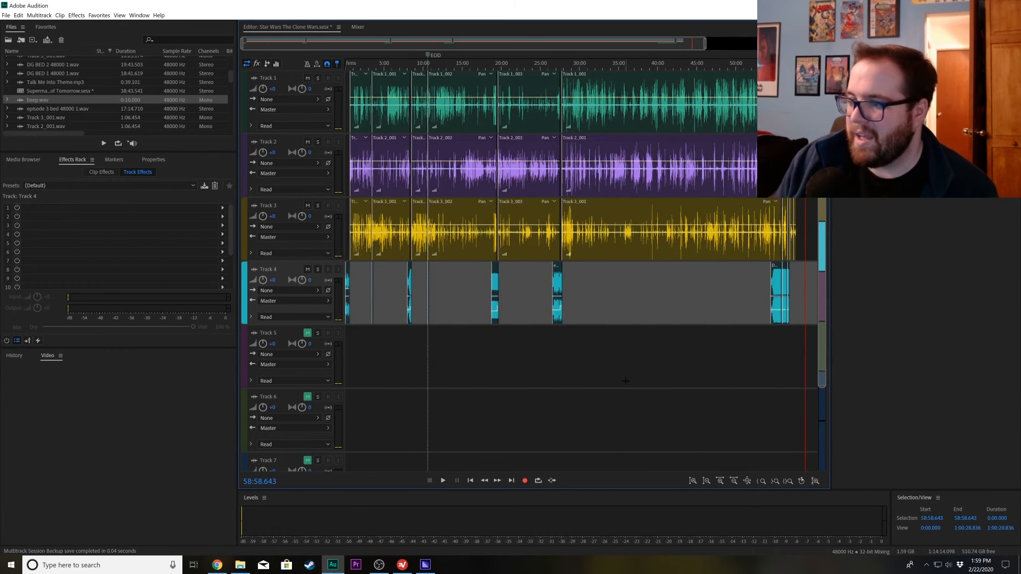
pyautogui.moveTo(704, 44); pyautogui.dragTo(262, 55)
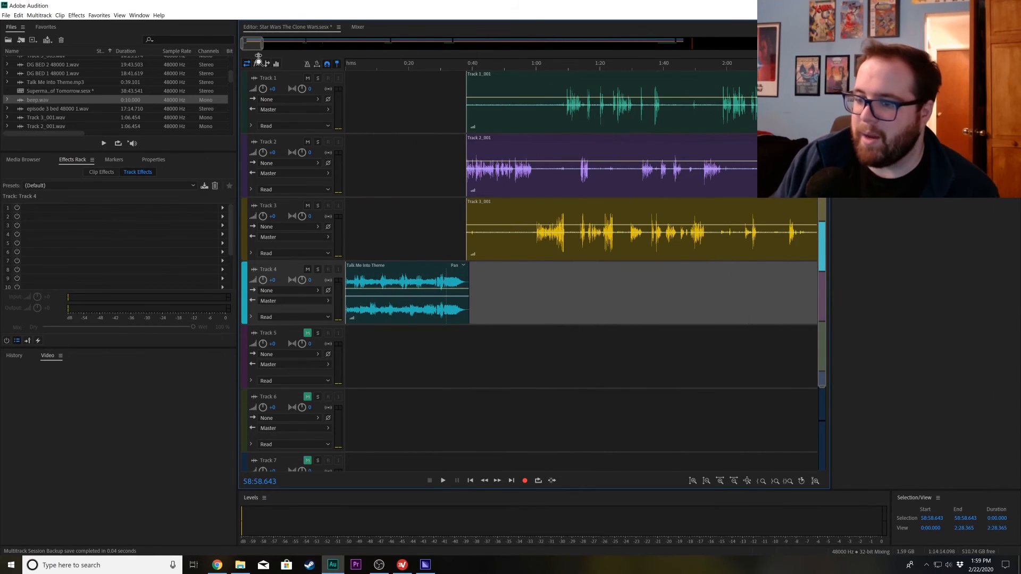
pyautogui.scroll(-4, 315, 421)
pyautogui.click(287, 423)
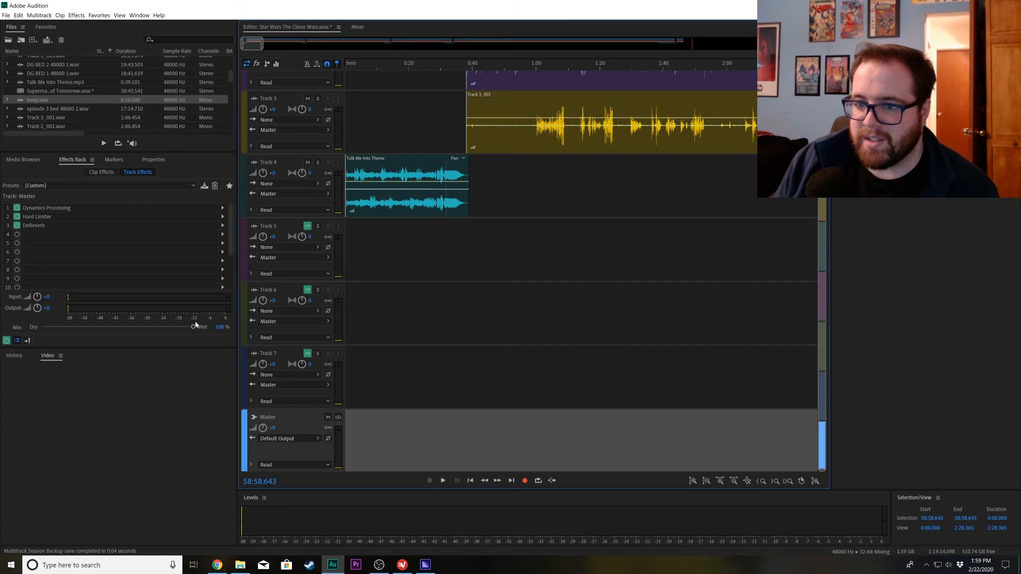
pyautogui.scroll(4, 413, 329)
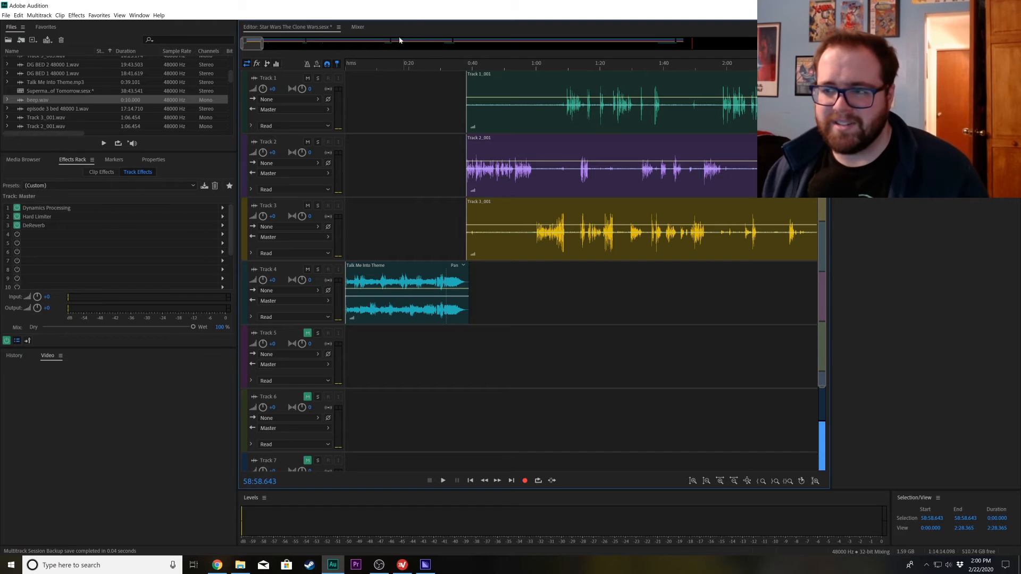
# - Play the opening theme from the start of the session to check the master output
pyautogui.click(347, 68)
pyautogui.press('space')
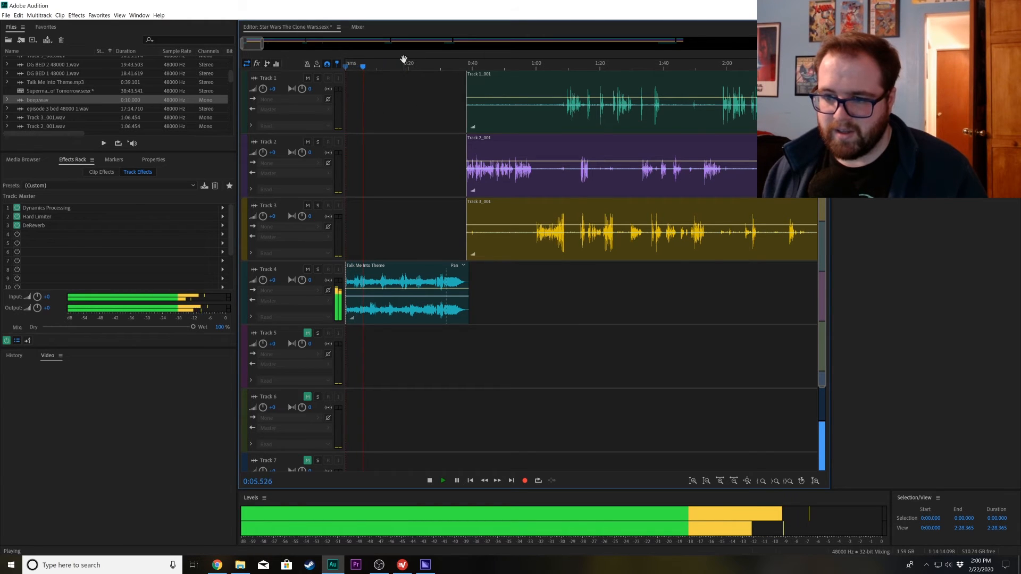
pyautogui.press('space')
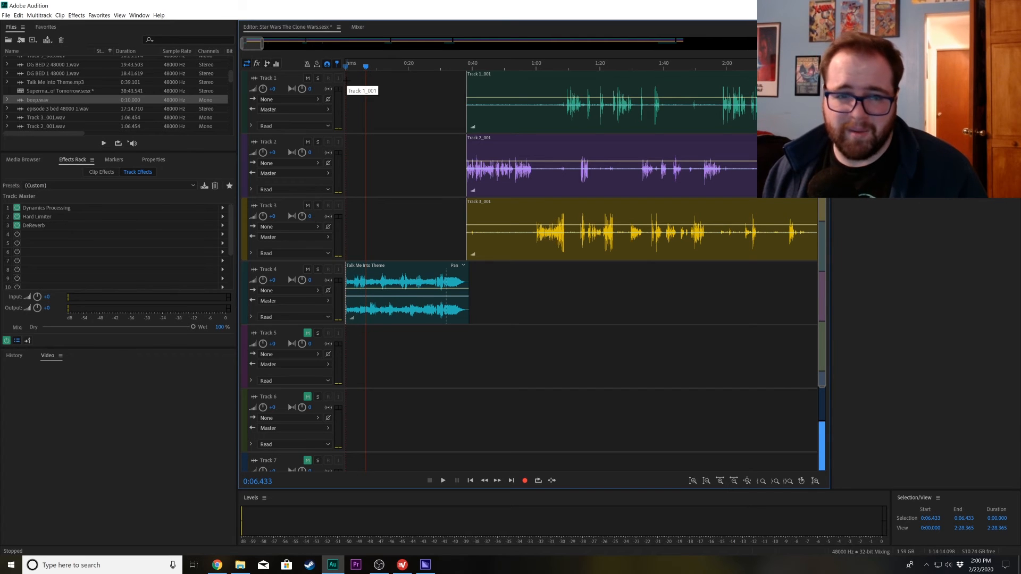
# - Delete the theme clip from the start of Track 4 and mix down the entire session to a new file
pyautogui.click(499, 303)
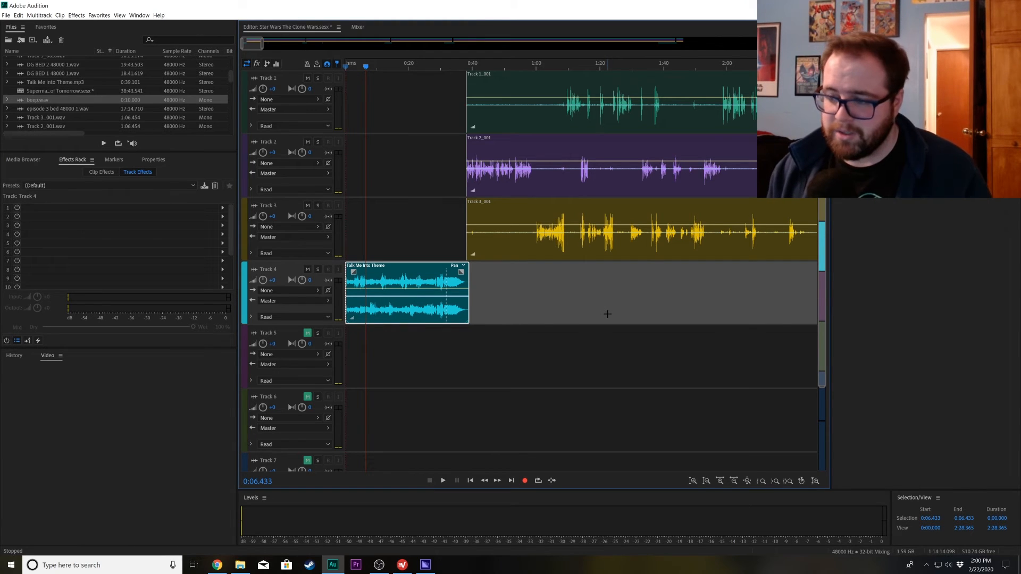
pyautogui.press('Delete')
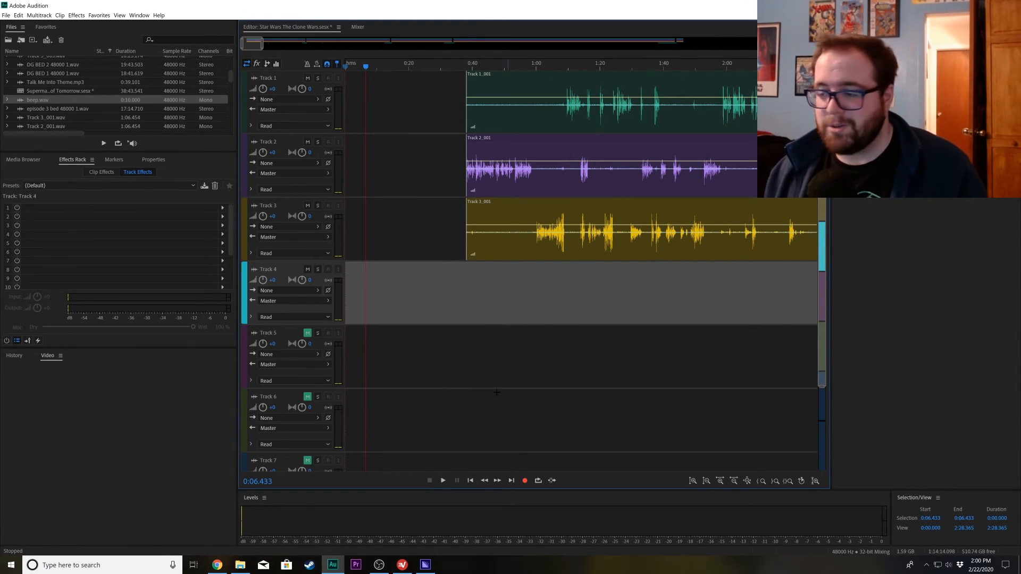
pyautogui.rightClick(498, 289)
pyautogui.moveTo(595, 364)
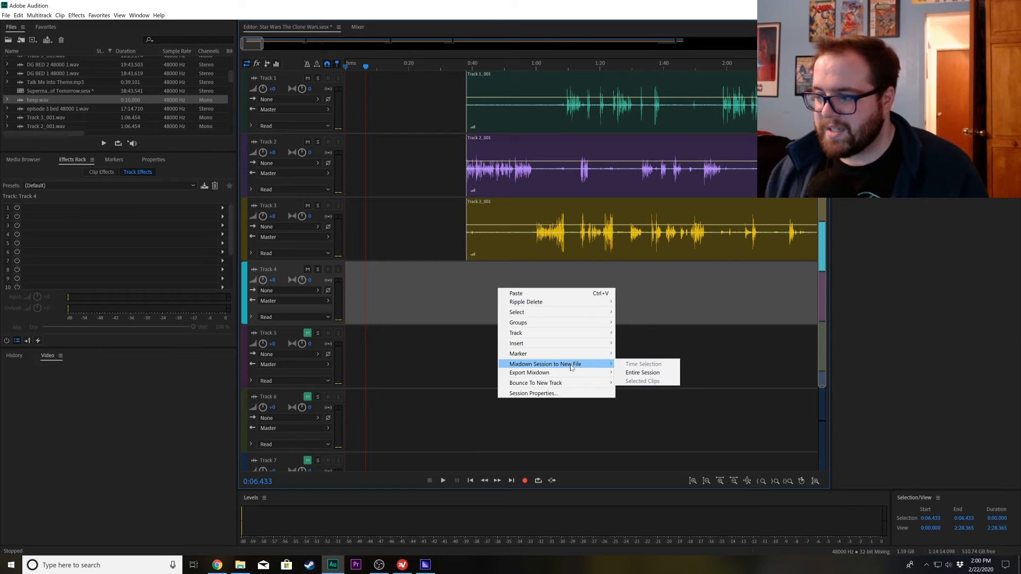
pyautogui.click(643, 373)
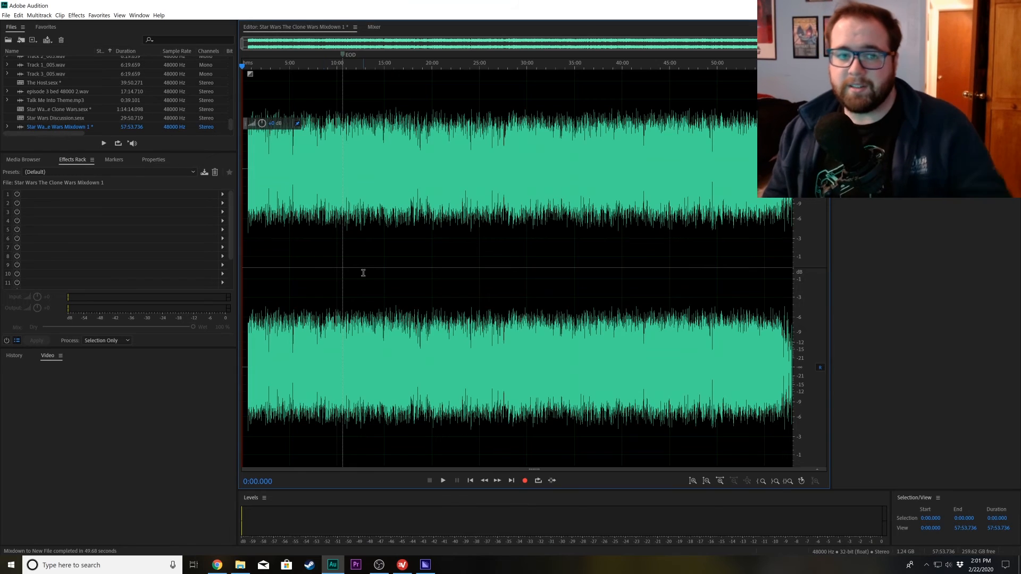
# - Create a multitrack session named "Star Wars Clone Wars final" and place the Clone Wars mixdown at the start of Track 1
pyautogui.click(5, 16)
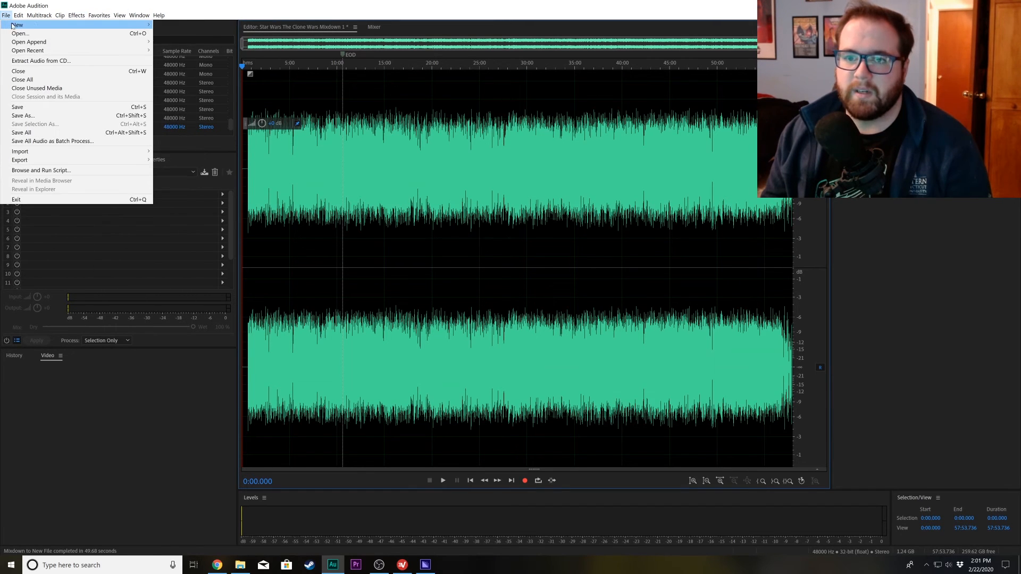
pyautogui.moveTo(48, 27)
pyautogui.click(157, 25)
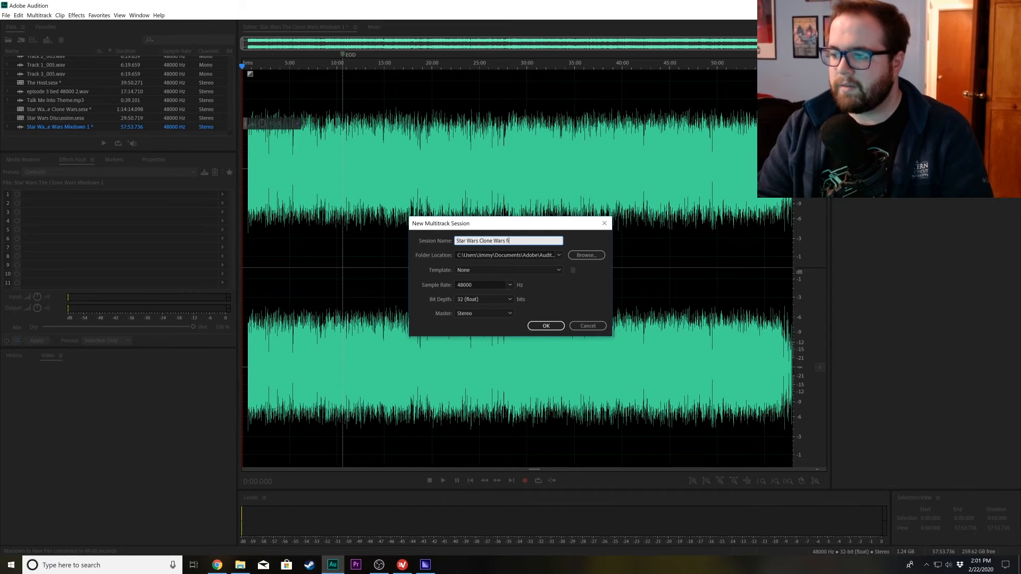
pyautogui.write('l')
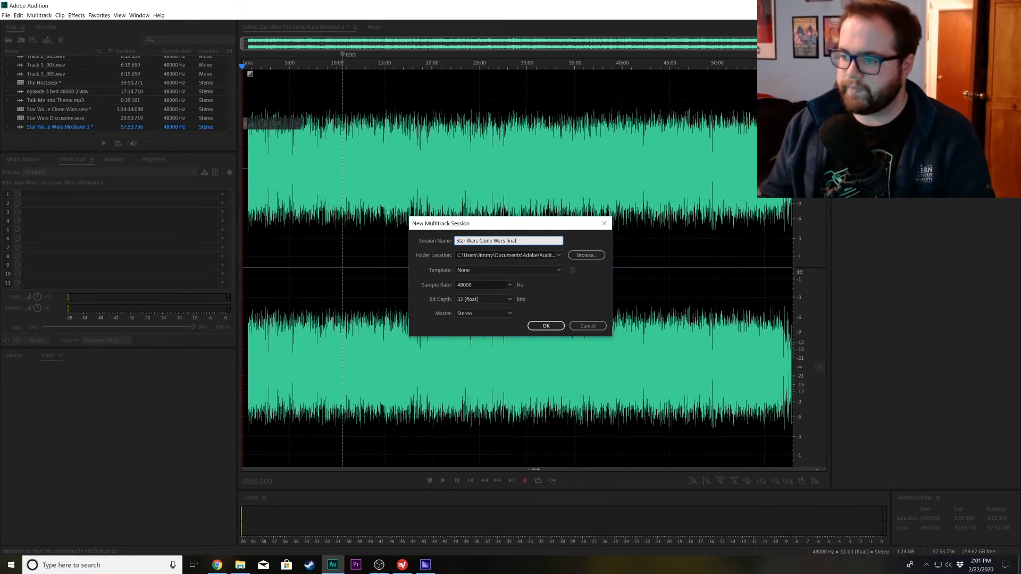
pyautogui.click(543, 326)
pyautogui.moveTo(60, 118); pyautogui.dragTo(354, 114)
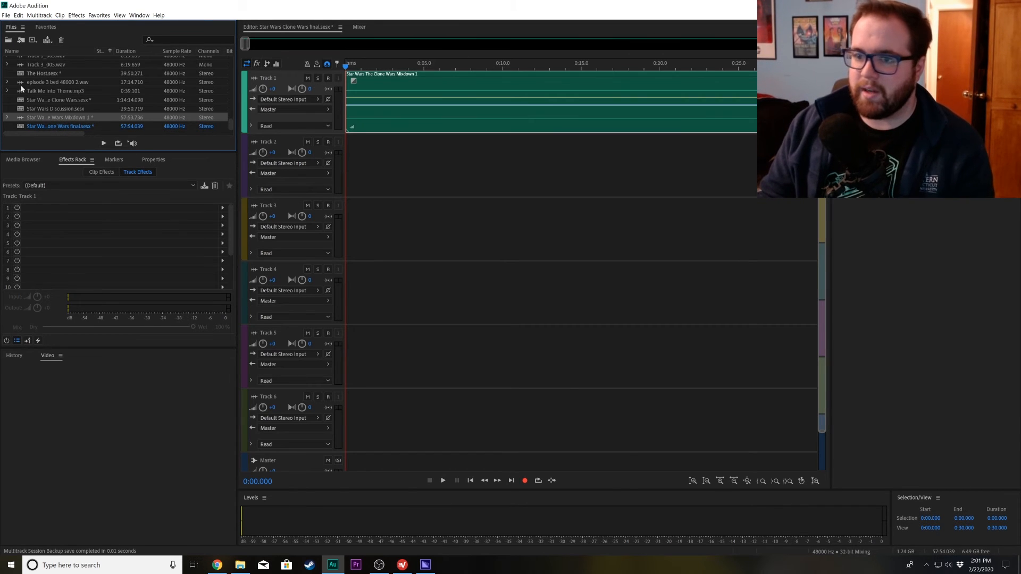
# - Place Talk Me Into Theme.mp3 at the start of Track 2 and raise that track's volume to +2.1 dB
pyautogui.scroll(5, 64, 93)
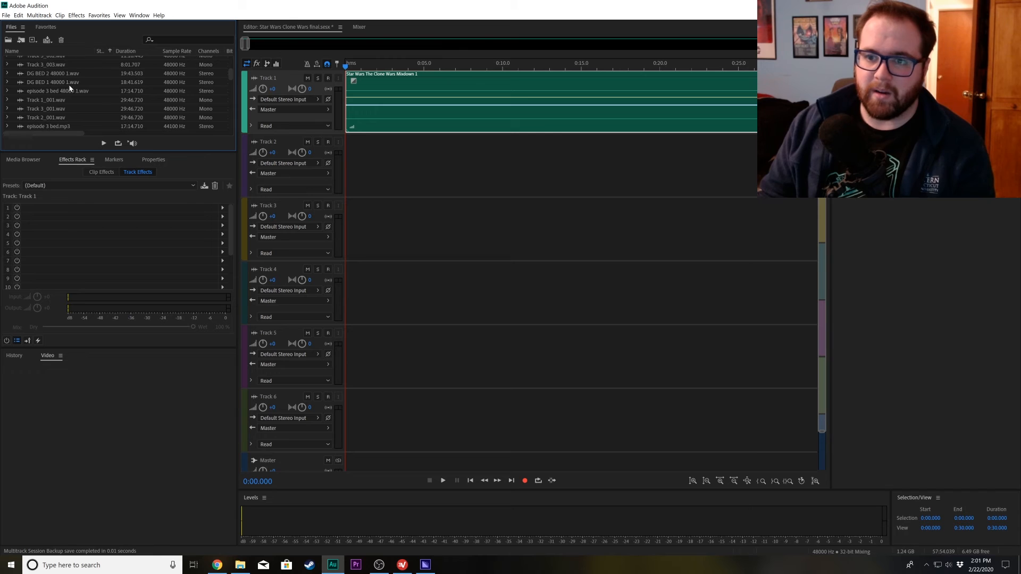
pyautogui.scroll(2, 64, 111)
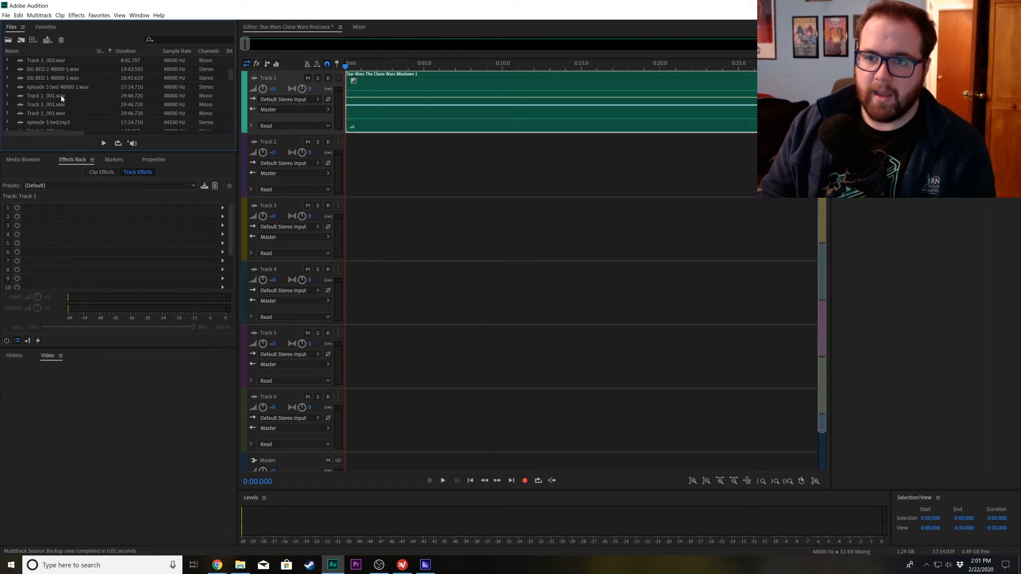
pyautogui.scroll(-1, 63, 107)
pyautogui.scroll(-3, 59, 106)
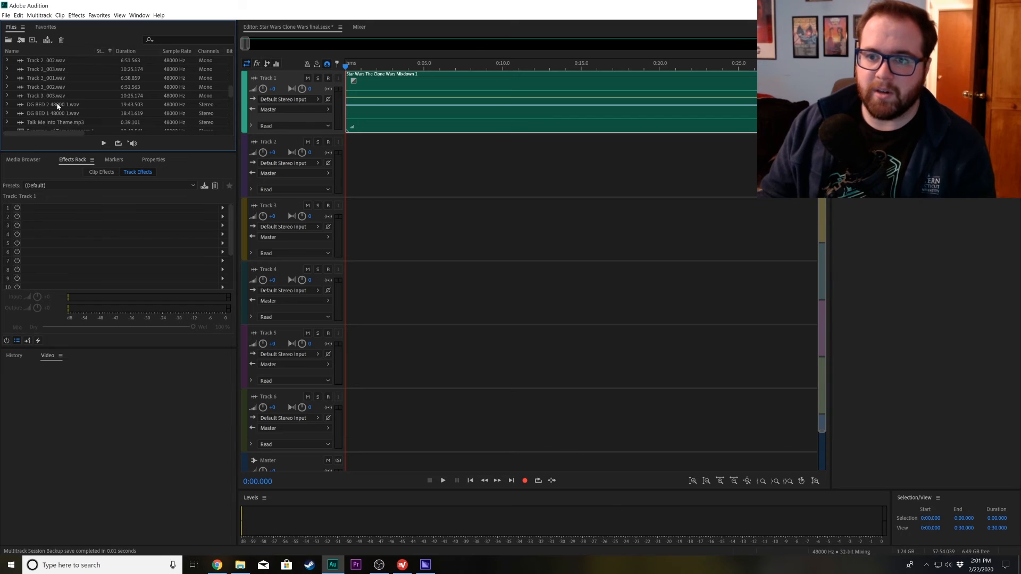
pyautogui.scroll(-1, 58, 106)
pyautogui.moveTo(55, 109); pyautogui.dragTo(277, 142)
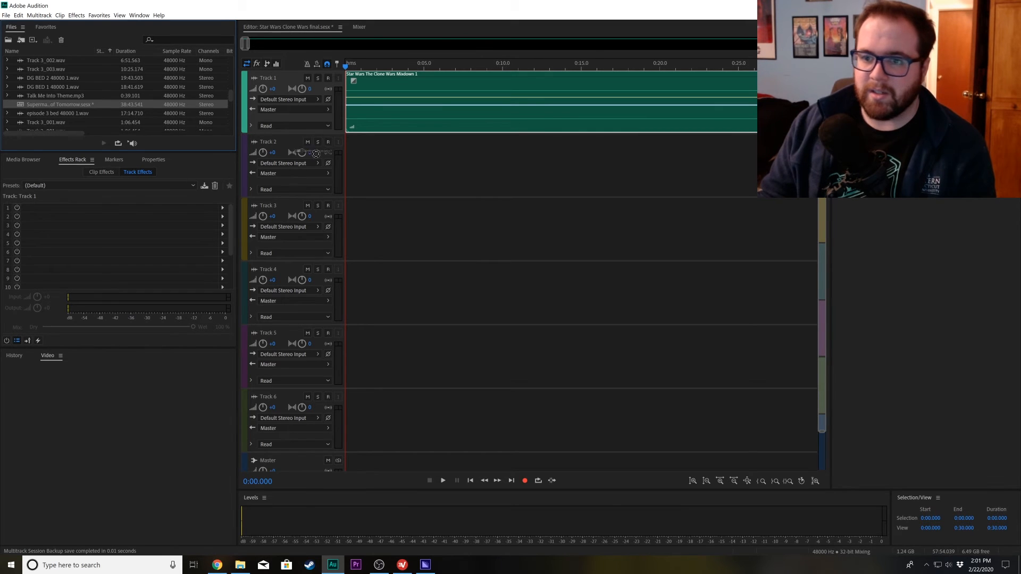
pyautogui.moveTo(55, 95); pyautogui.dragTo(326, 160)
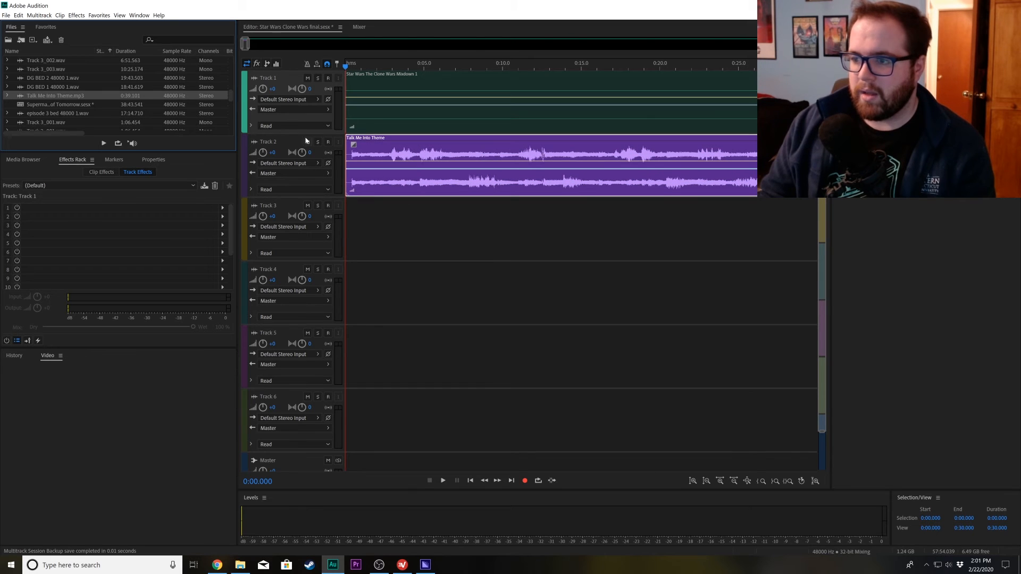
pyautogui.click(261, 158)
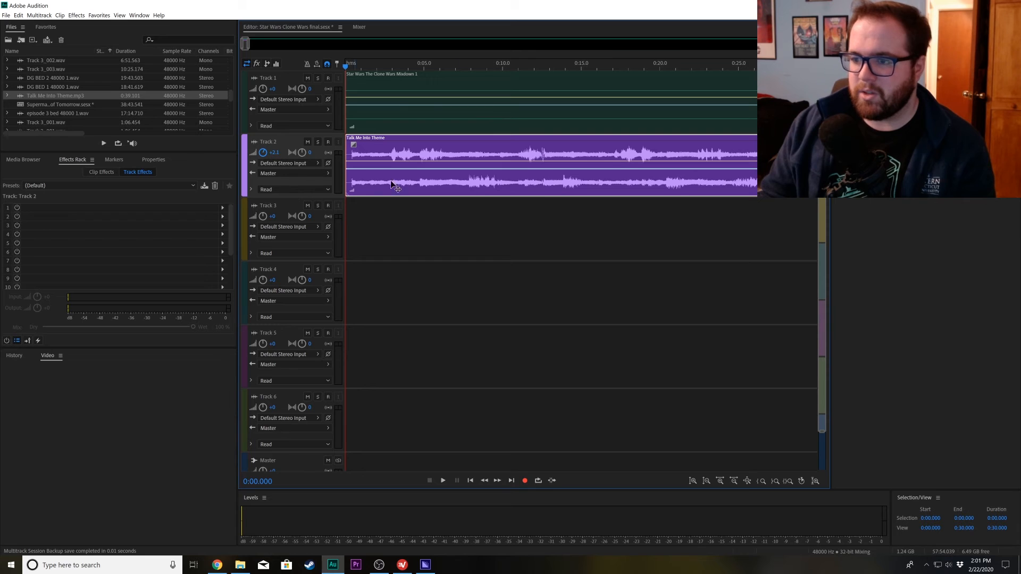
# - Play the start of the theme and the transition into the episode at about 0:39 to compare their levels
pyautogui.click(348, 64)
pyautogui.press('space')
pyautogui.moveTo(247, 43); pyautogui.dragTo(290, 50)
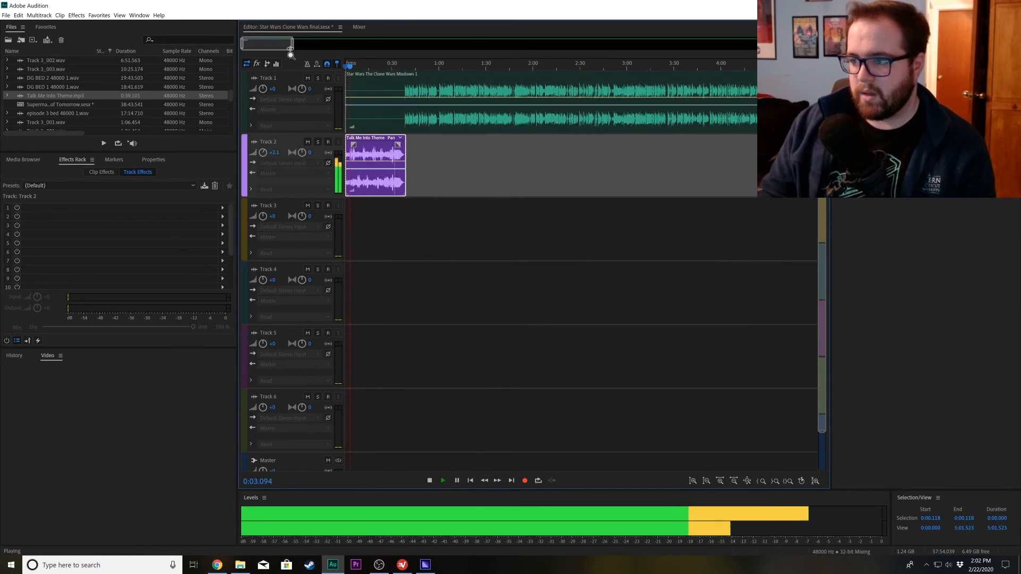
pyautogui.click(402, 64)
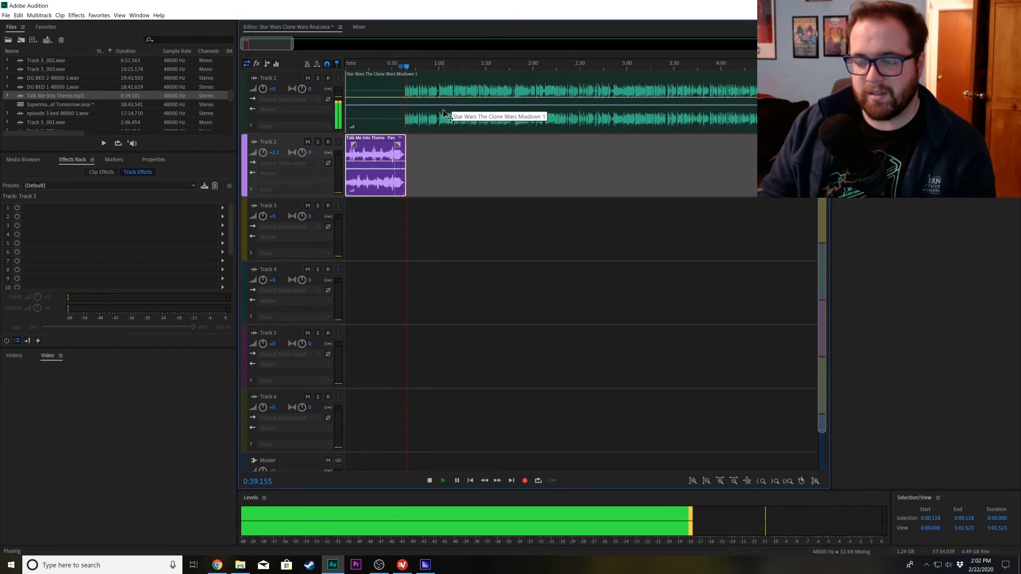
pyautogui.press('space')
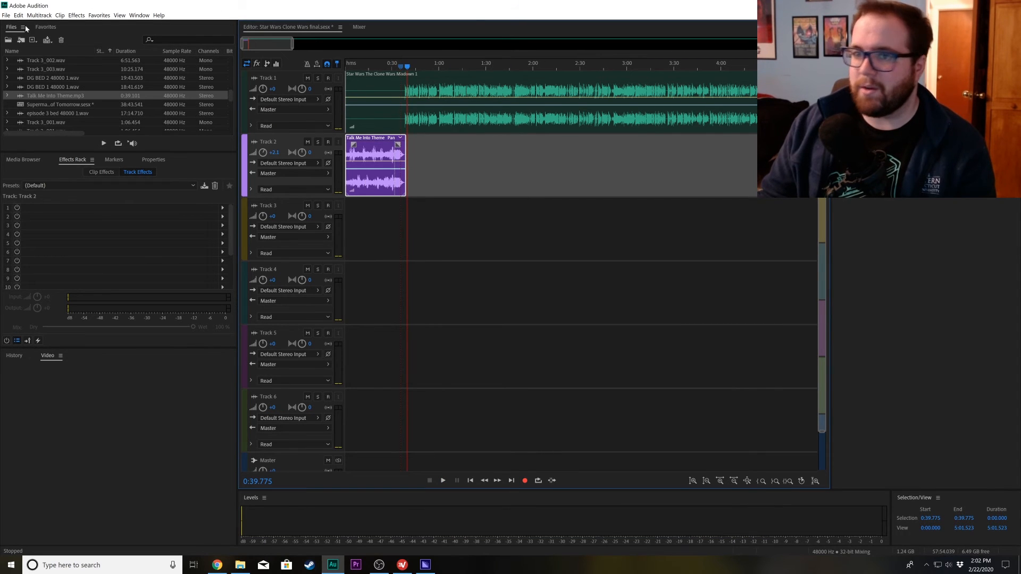
# - Export the session with Adobe Media Encoder to the Desktop as a 128 kbps MP3 named "Star Wars Clone Wars The Lost Missions.mp3"
pyautogui.click(5, 16)
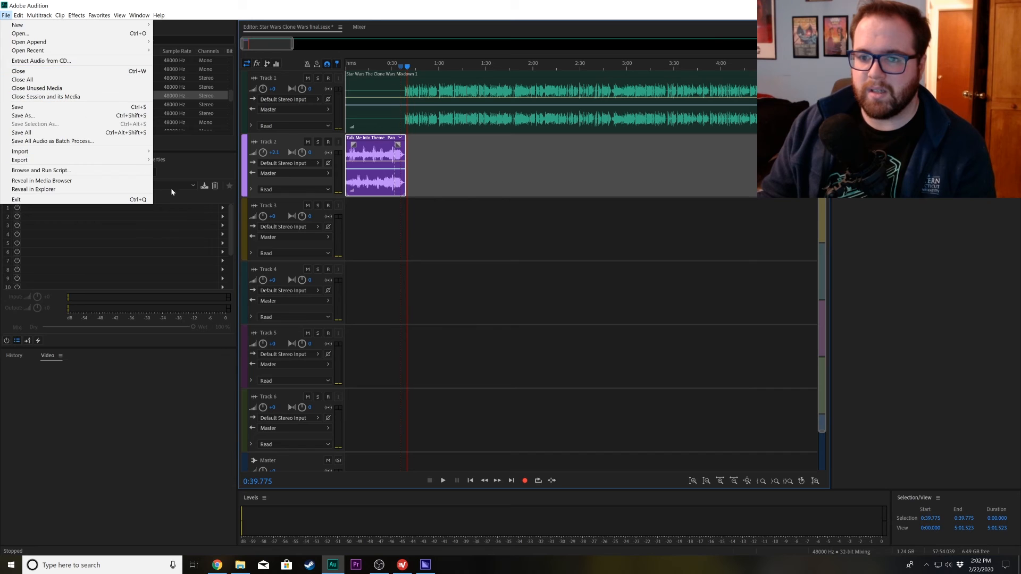
pyautogui.moveTo(133, 165)
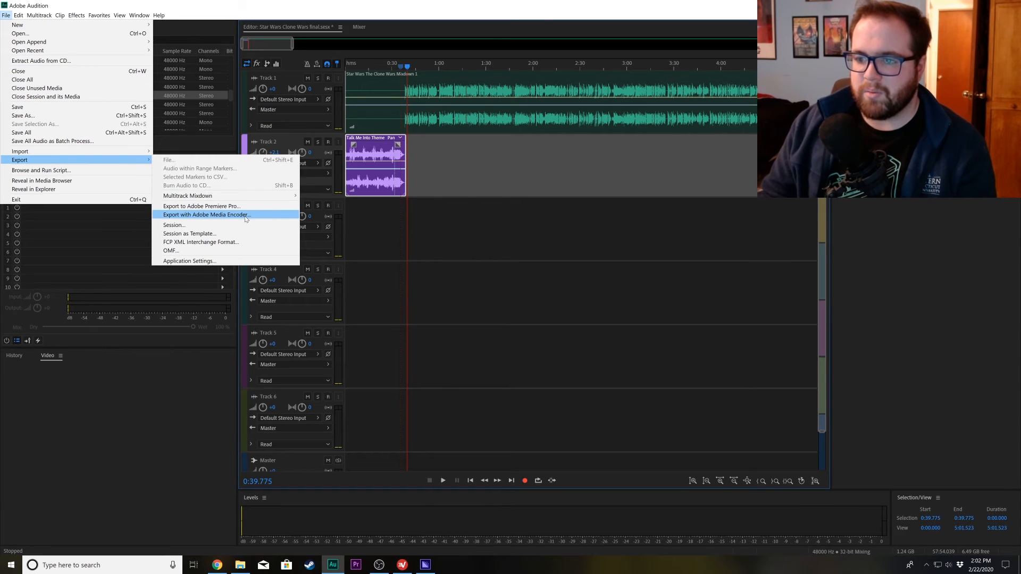
pyautogui.click(247, 216)
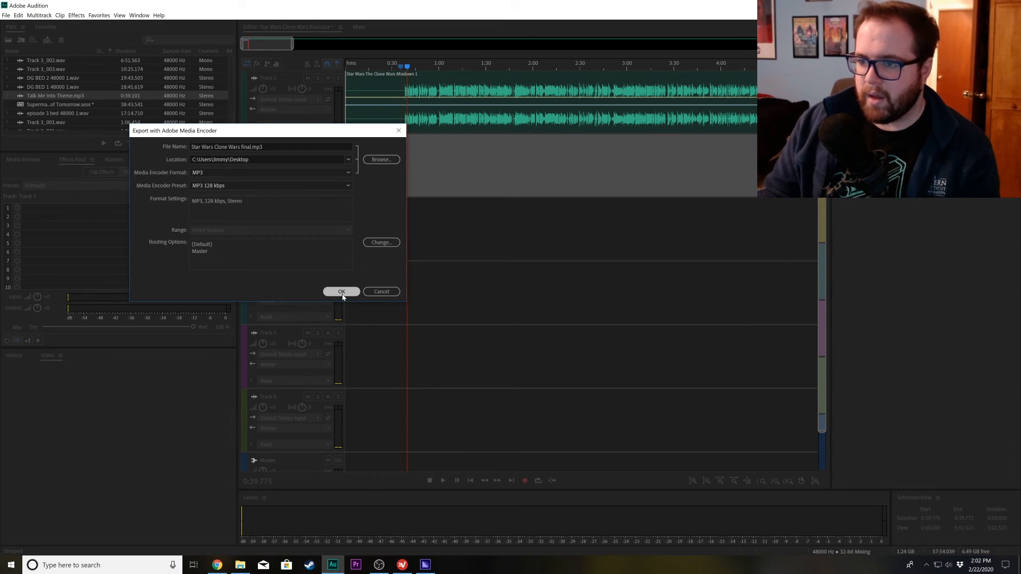
pyautogui.doubleClick(242, 148)
pyautogui.press('BackSpace')
pyautogui.write('The Lost Missions')
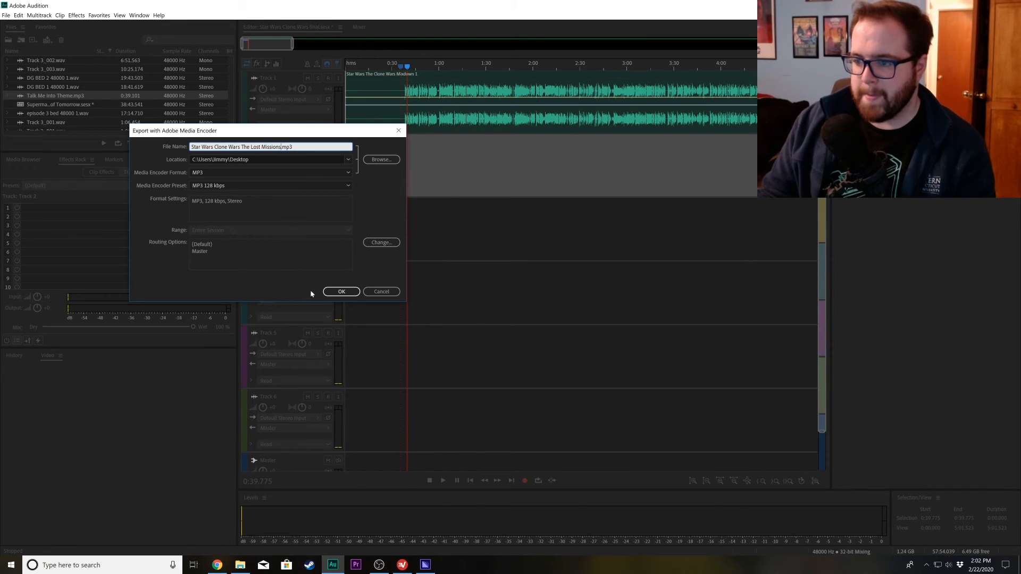
pyautogui.click(334, 293)
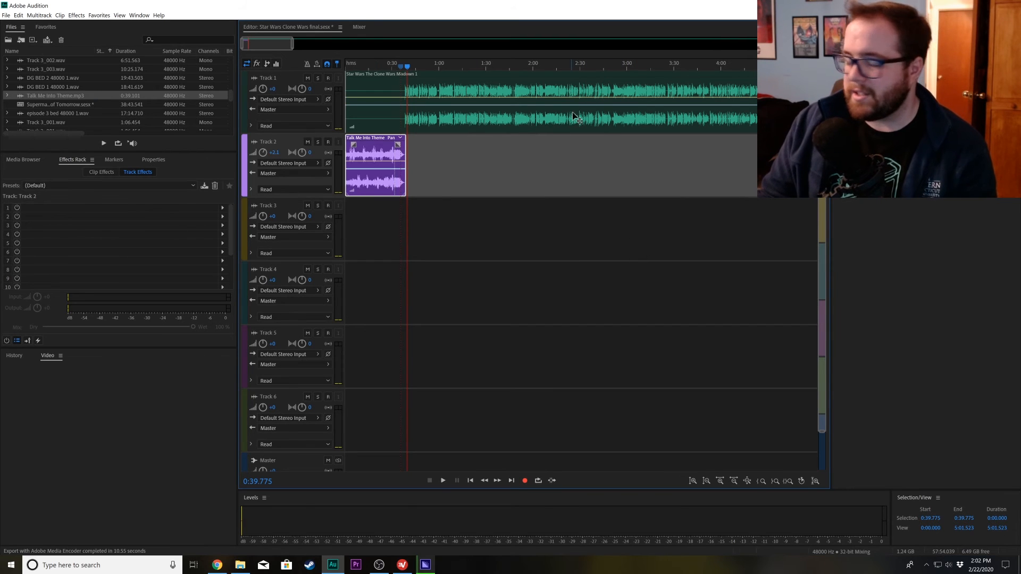
# - Open the recent session Mind Field.sesx and look over its clips from the start to the closing music bed
pyautogui.click(4, 15)
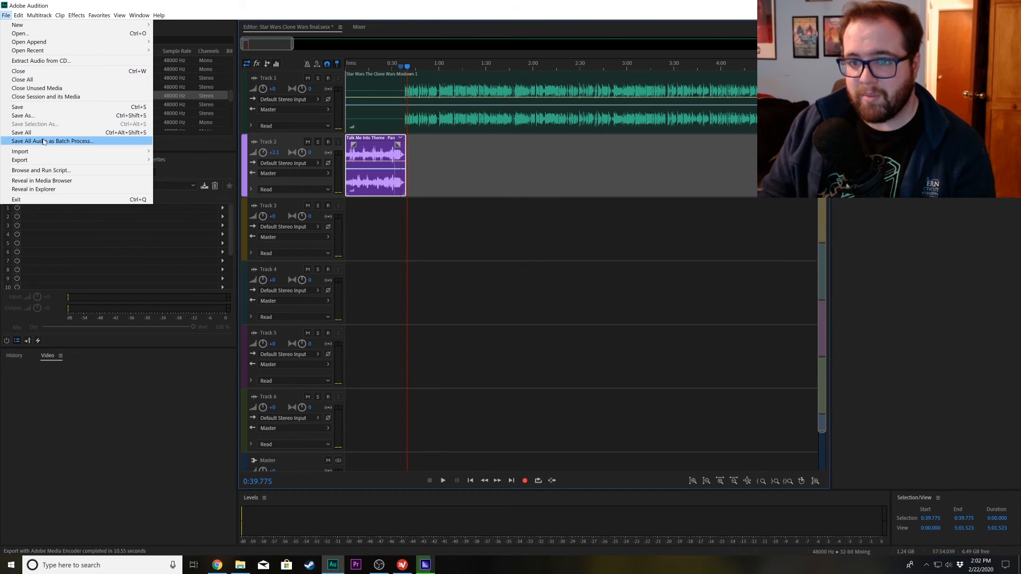
pyautogui.moveTo(52, 165)
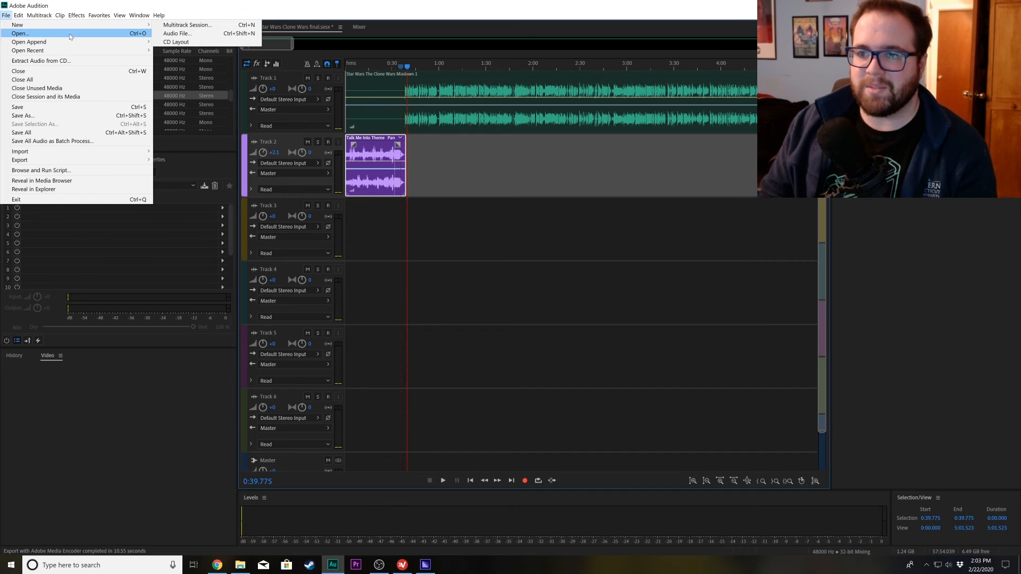
pyautogui.moveTo(55, 53)
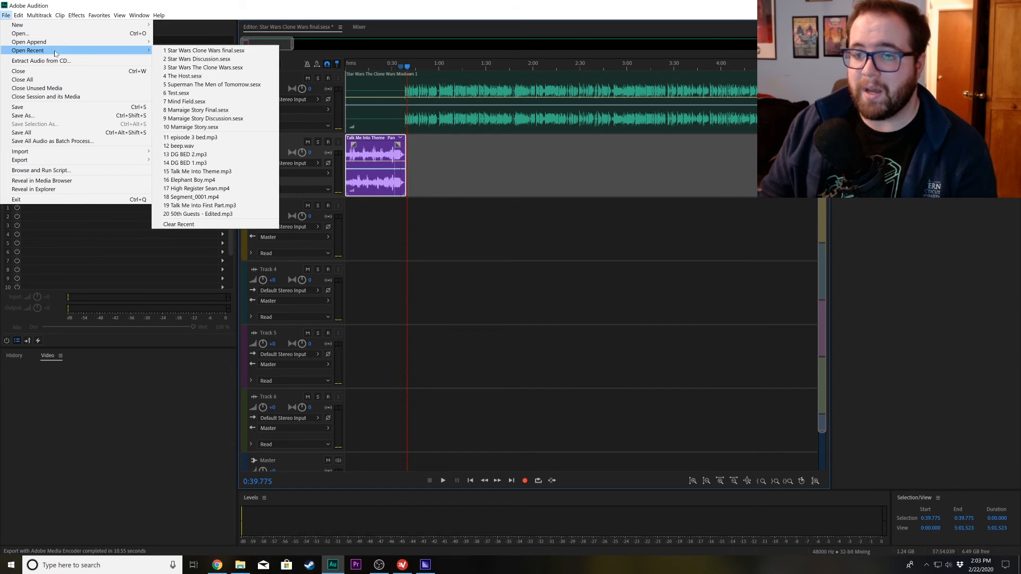
pyautogui.click(215, 102)
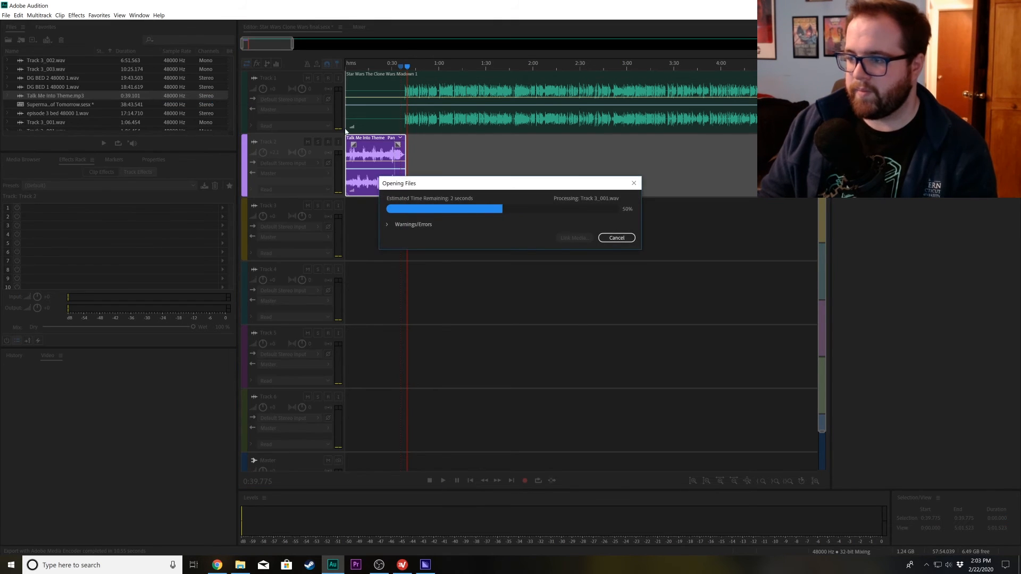
pyautogui.moveTo(580, 46); pyautogui.dragTo(224, 57)
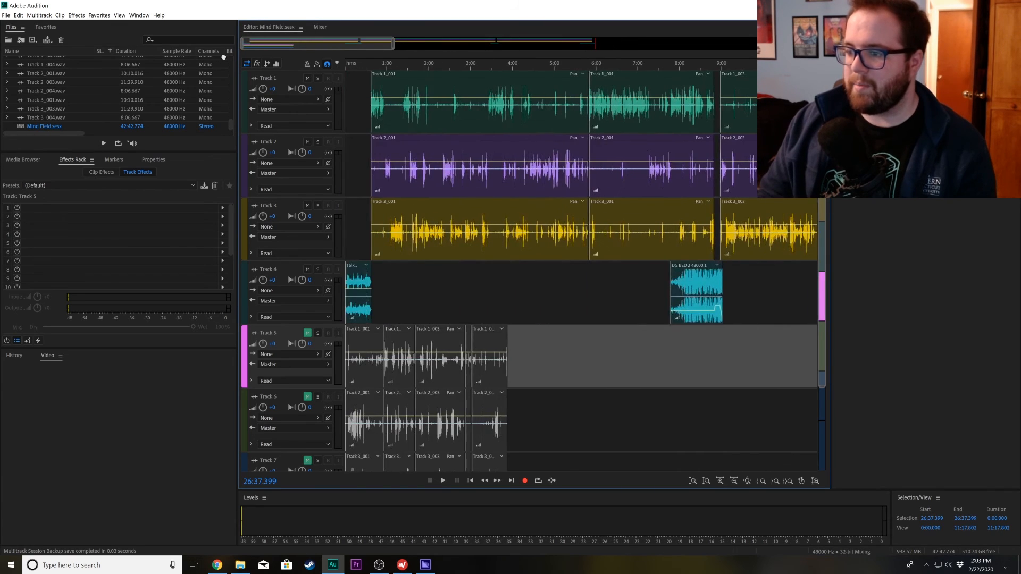
pyautogui.hscroll(15, 392, 75)
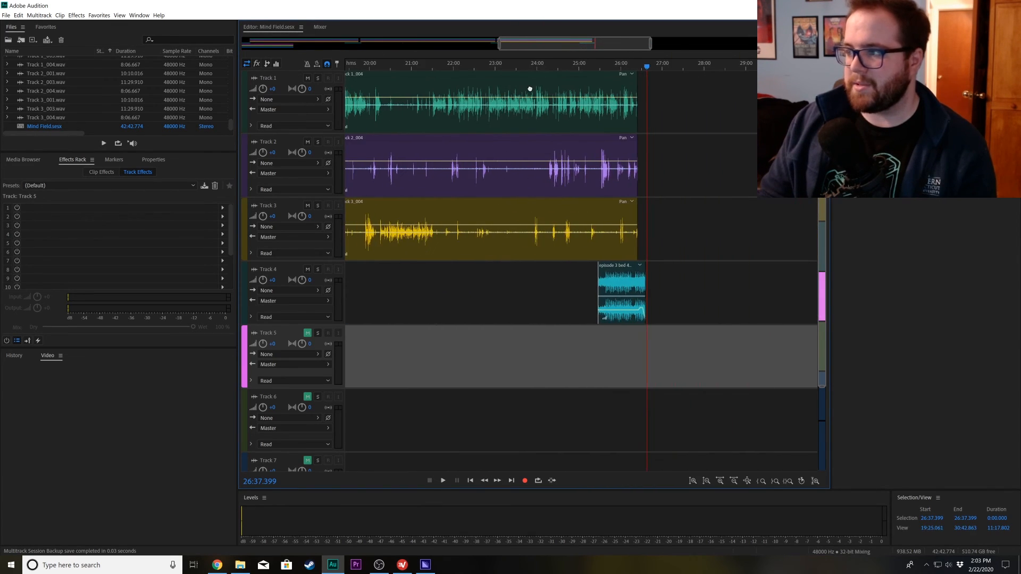
pyautogui.hscroll(4, 464, 93)
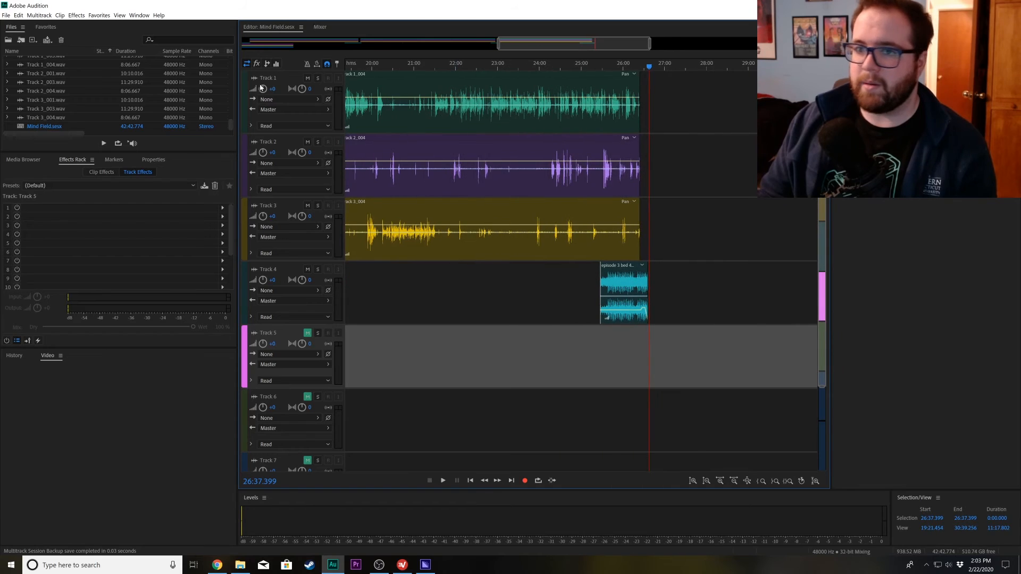
# - Open the Mind Field Discussion session from its folder inside Talk Me Into
pyautogui.click(6, 15)
pyautogui.click(16, 34)
pyautogui.click(142, 41)
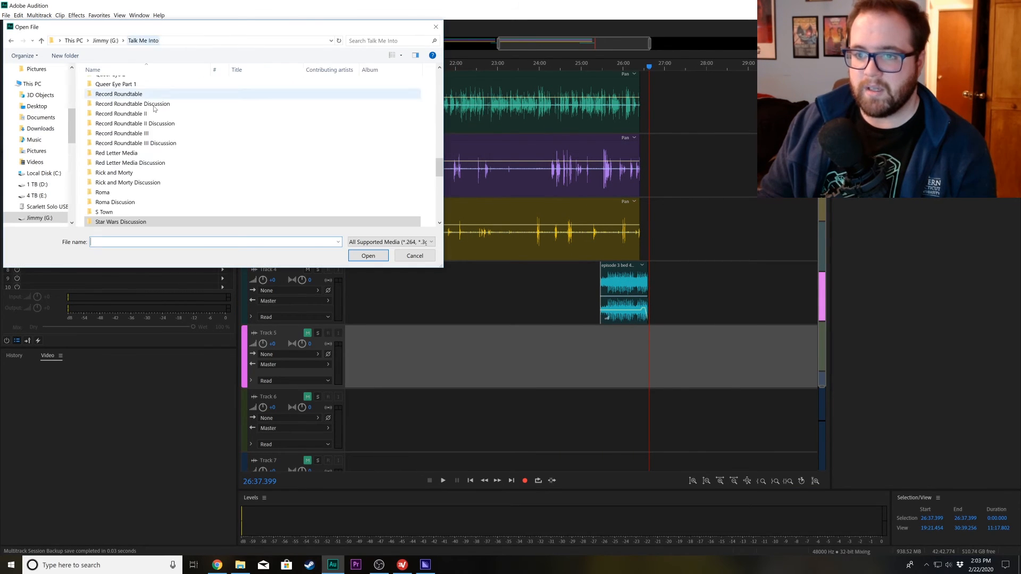
pyautogui.scroll(-5, 159, 160)
pyautogui.scroll(4, 165, 175)
pyautogui.doubleClick(122, 140)
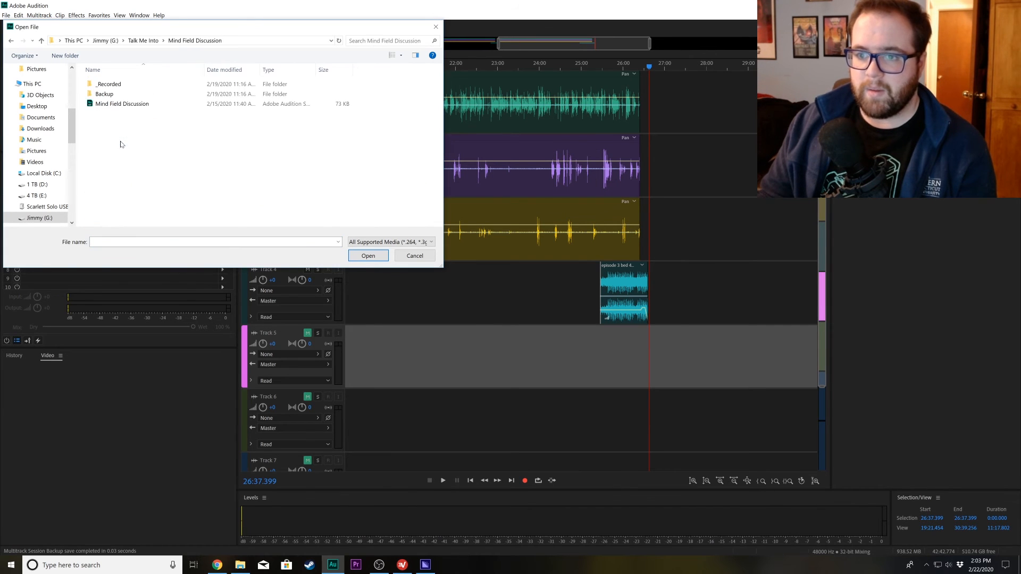
pyautogui.doubleClick(137, 106)
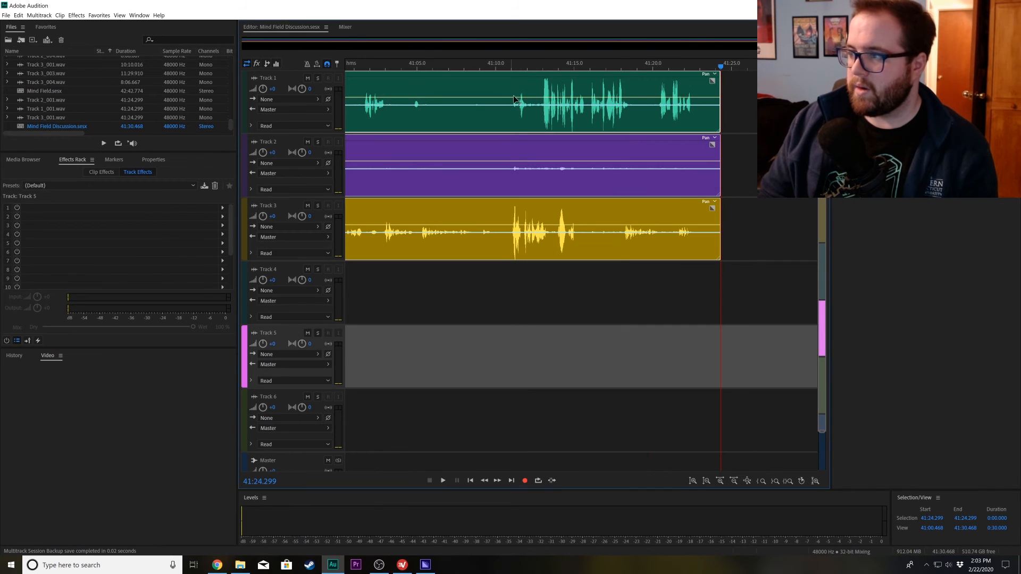
# - Look over the Mind Field Discussion recording from its start and switch back to the Mind Field session
pyautogui.moveTo(803, 44); pyautogui.dragTo(431, 47)
pyautogui.moveTo(515, 44); pyautogui.dragTo(246, 45)
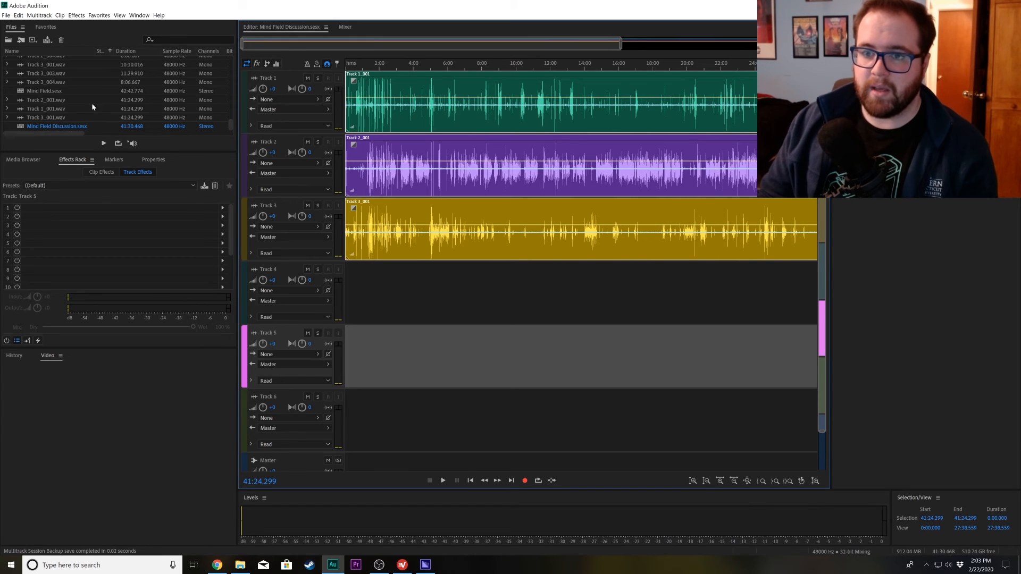
pyautogui.click(56, 95)
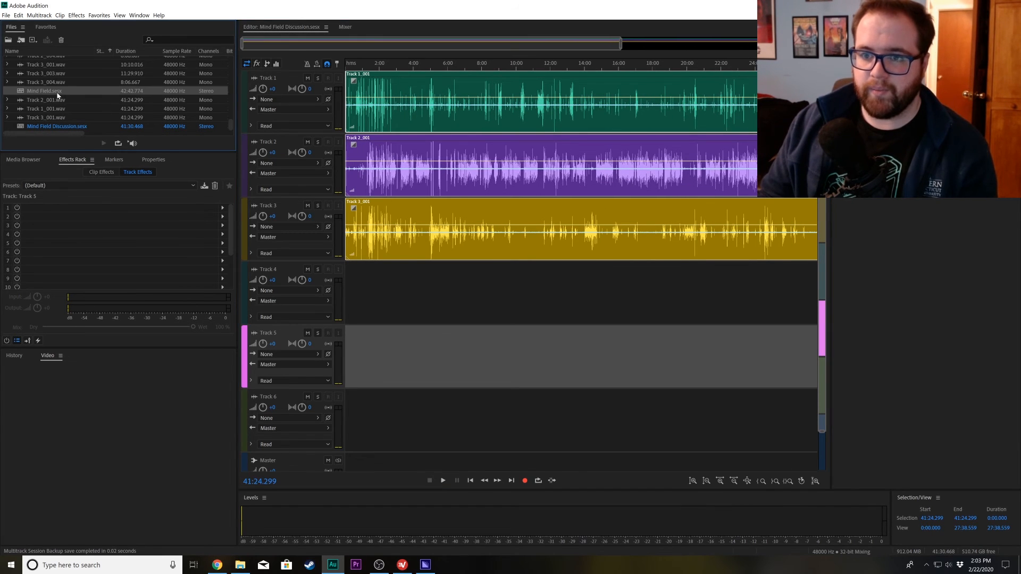
pyautogui.doubleClick(57, 93)
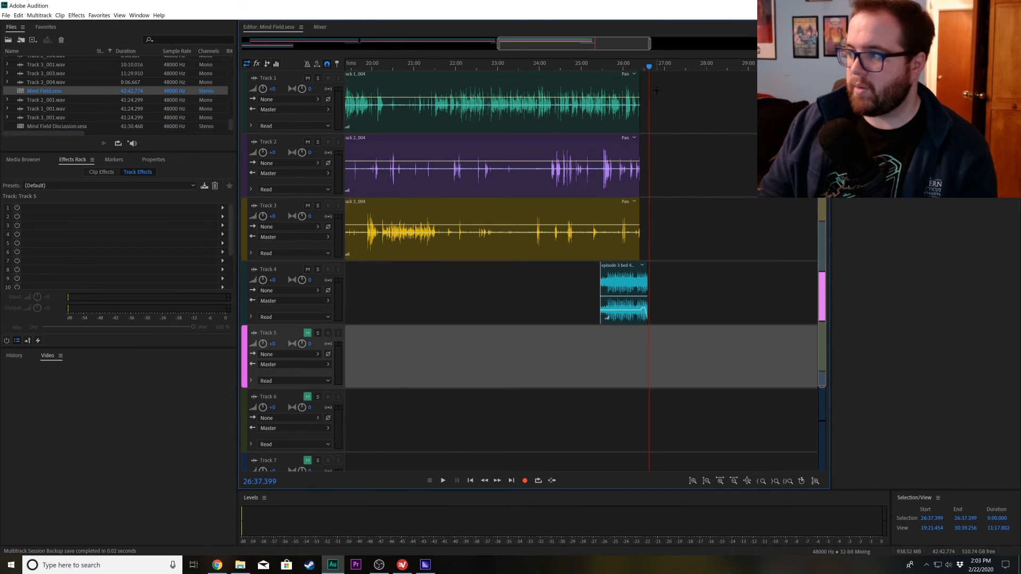
# - Paste the copied discussion clips onto Tracks 1–3 at 26:37.399, after the music bed, and play them from 27:13.578
pyautogui.hotkey('ctrl', 'v')
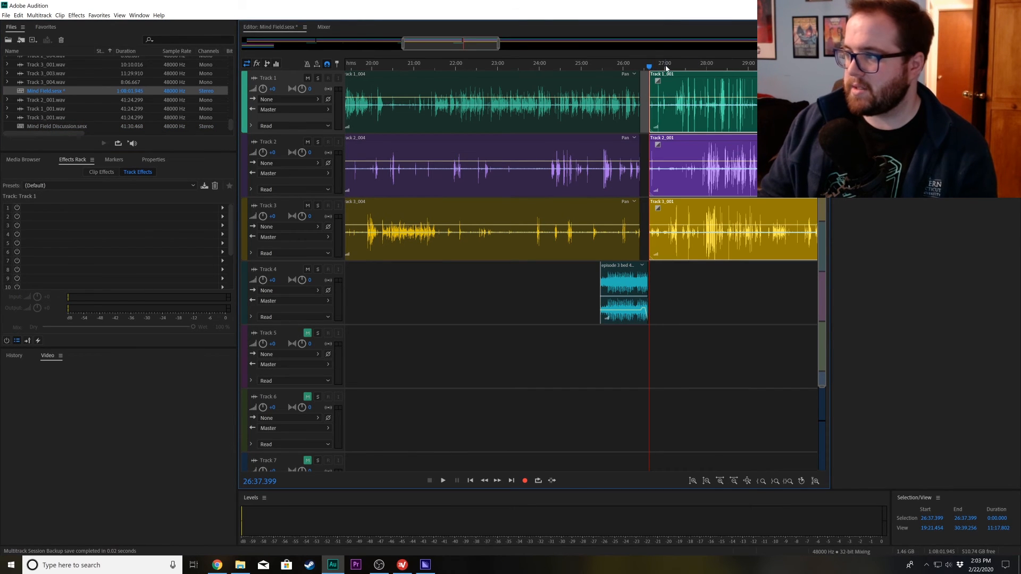
pyautogui.moveTo(666, 68); pyautogui.dragTo(675, 67)
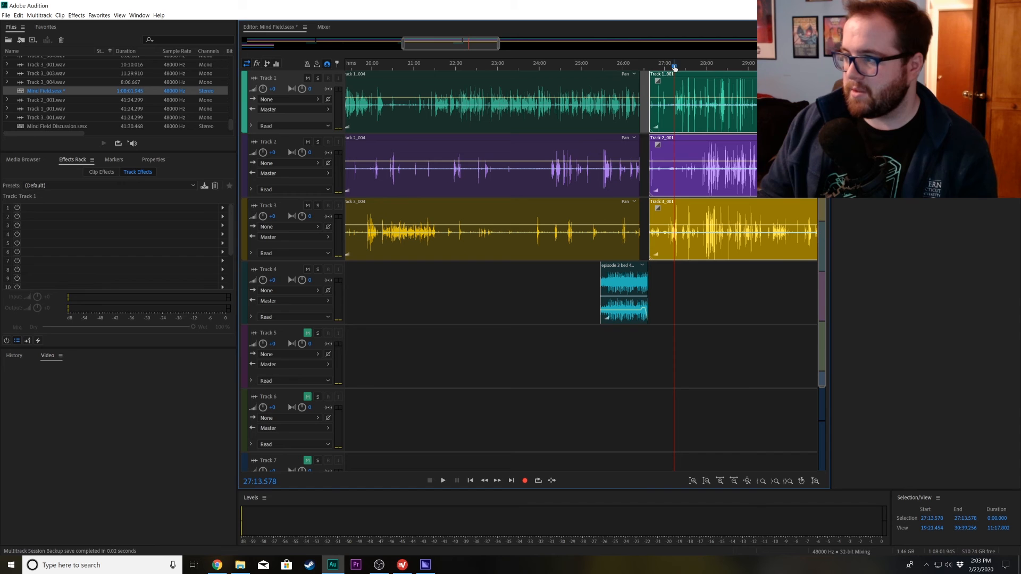
pyautogui.press('space')
# - Listen to the opening of the pasted discussion around 28:00 and locate the place to cut near 27:54
pyautogui.moveTo(403, 43); pyautogui.dragTo(456, 44)
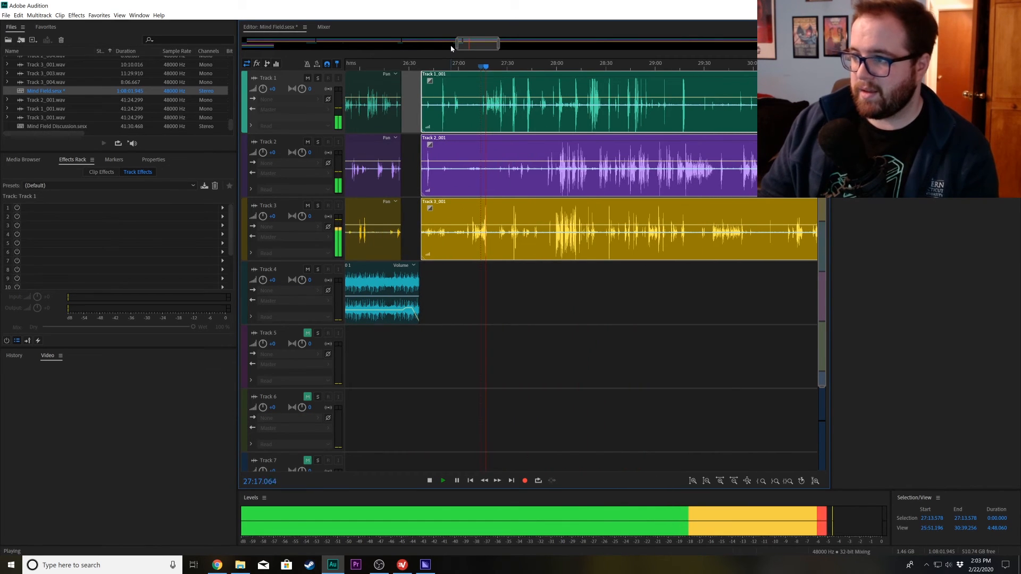
pyautogui.click(588, 67)
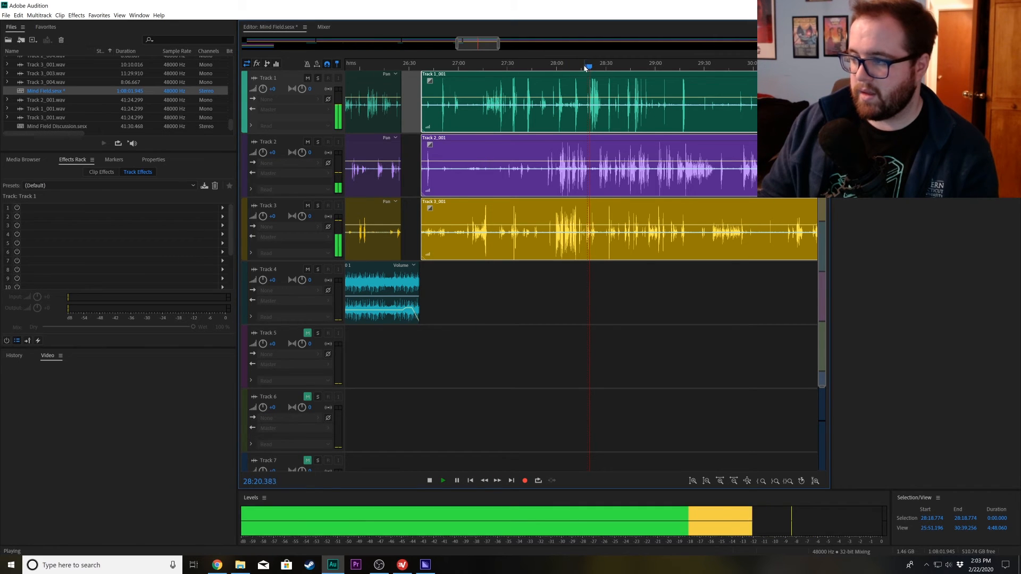
pyautogui.click(555, 66)
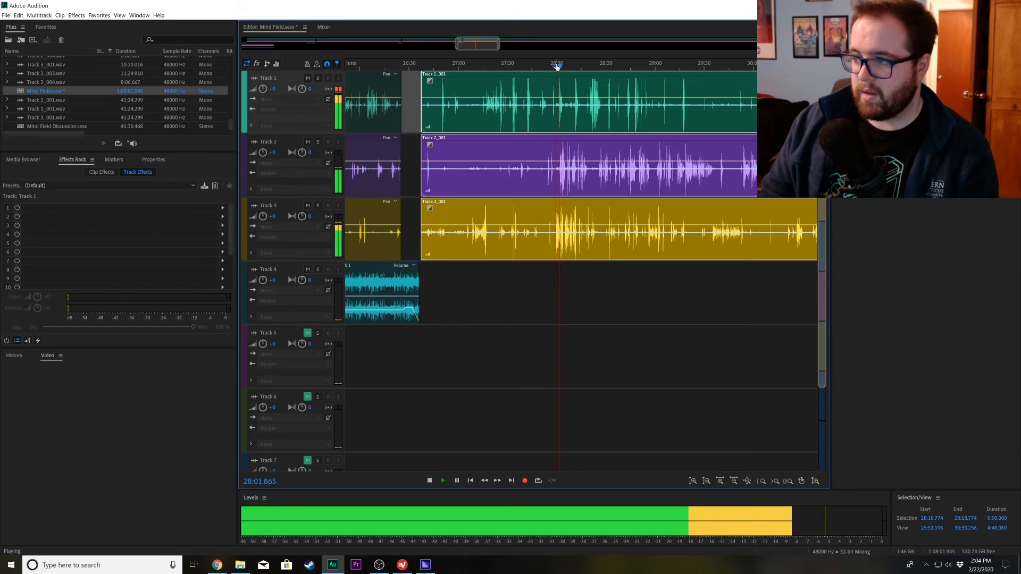
pyautogui.click(554, 67)
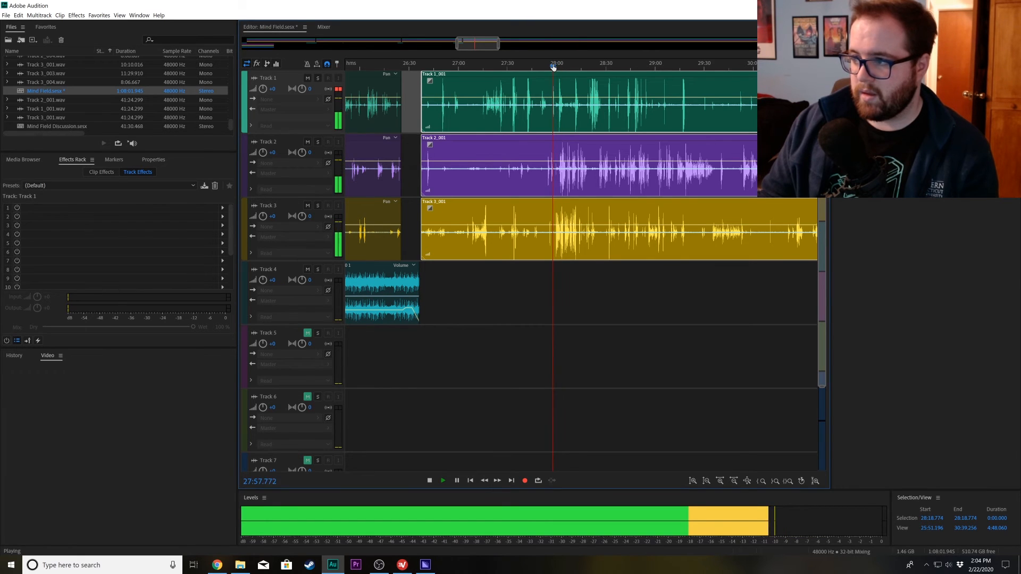
pyautogui.click(543, 67)
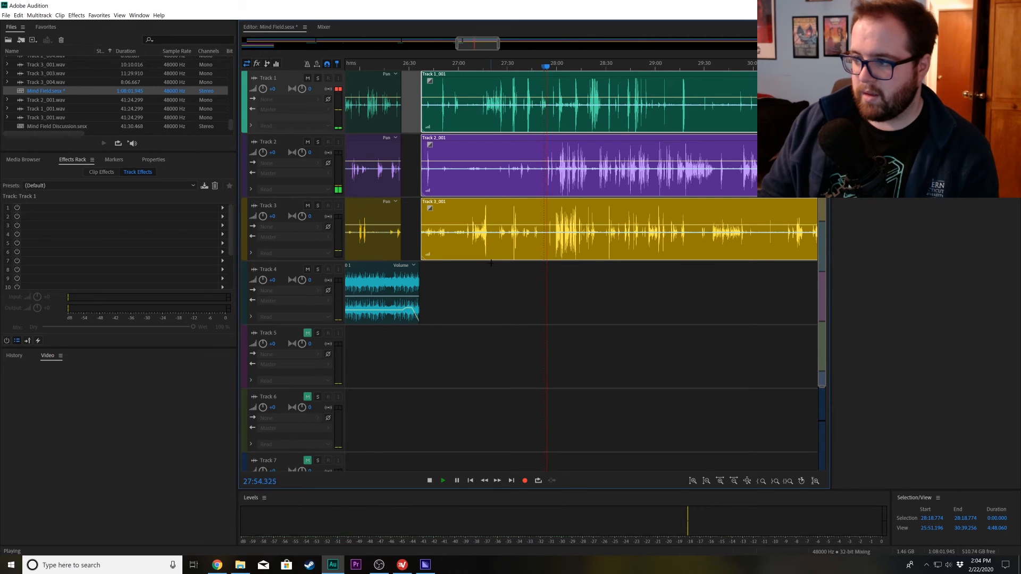
pyautogui.scroll(5, 537, 294)
pyautogui.press('space')
pyautogui.press('space')
pyautogui.click(582, 68)
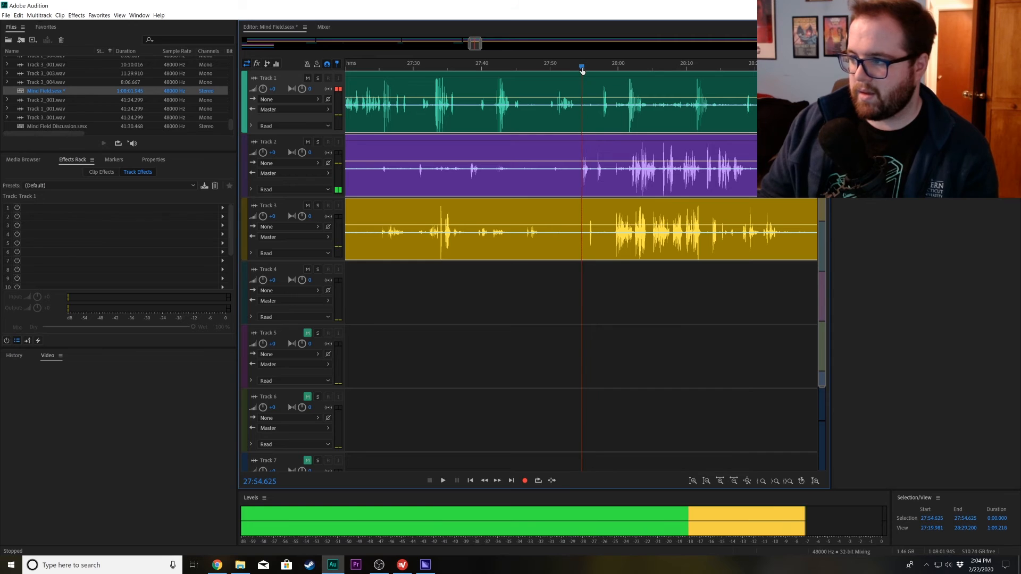
# - Split the pasted discussion clips on Tracks 1–3 at 27:54.625 and move the part after the cut earlier
pyautogui.click(582, 118)
pyautogui.scroll(-6, 538, 211)
pyautogui.press('v')
pyautogui.moveTo(514, 278); pyautogui.dragTo(585, 373)
pyautogui.keyDown('ctrl'); pyautogui.click(510, 131); pyautogui.keyUp('ctrl')
pyautogui.moveTo(292, 45); pyautogui.dragTo(489, 51)
pyautogui.moveTo(616, 263); pyautogui.dragTo(516, 118)
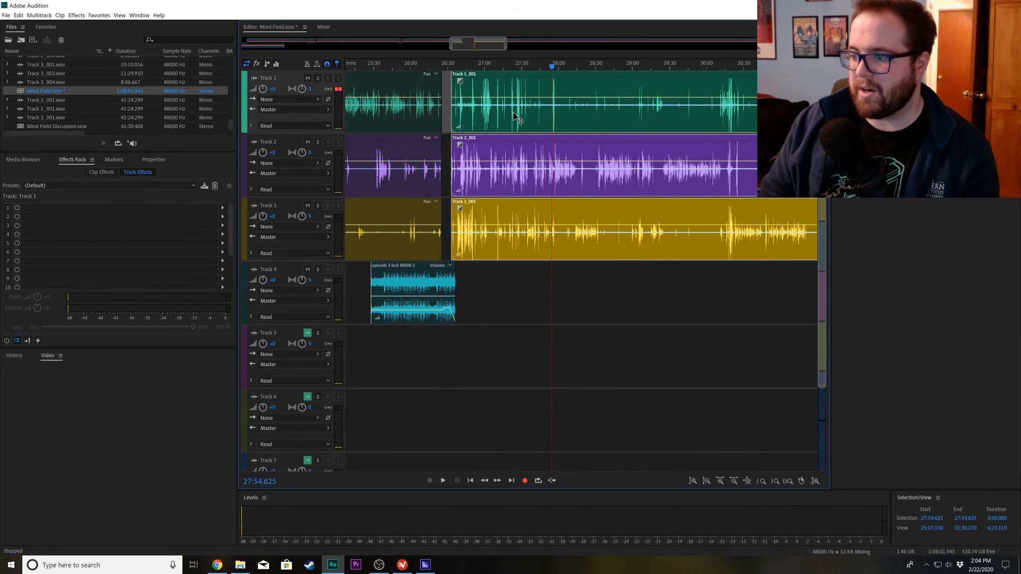
pyautogui.moveTo(506, 43); pyautogui.dragTo(458, 46)
pyautogui.moveTo(633, 86); pyautogui.dragTo(627, 85)
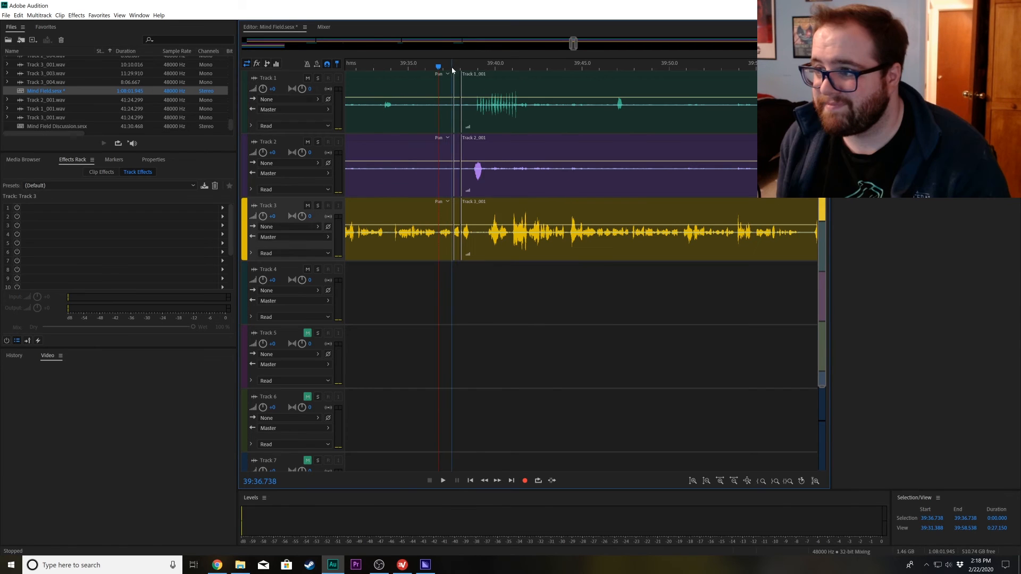
# - Play back the edit near 39:36 and the discussion passage leading up to 50:01
pyautogui.press('space')
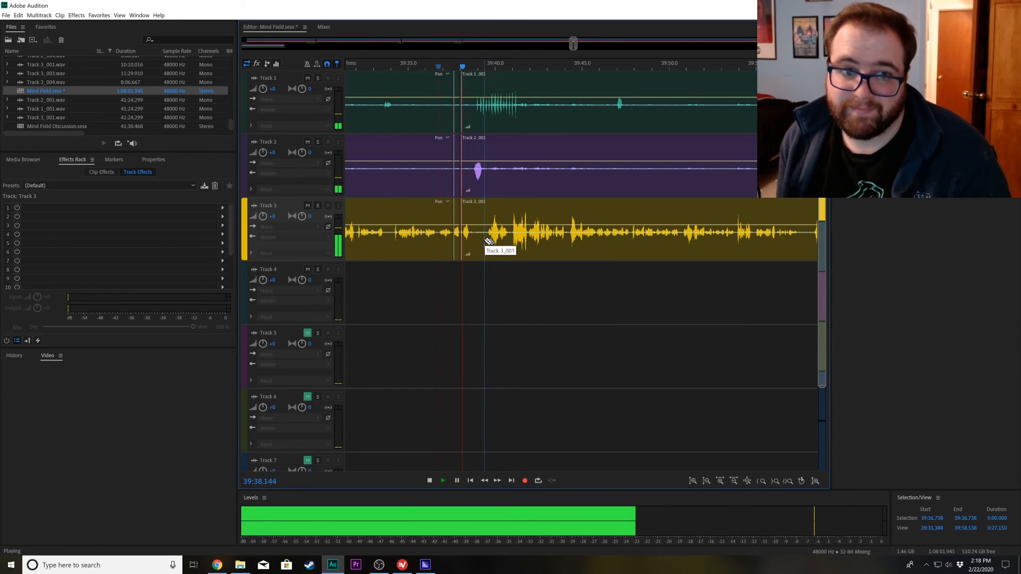
pyautogui.press('space')
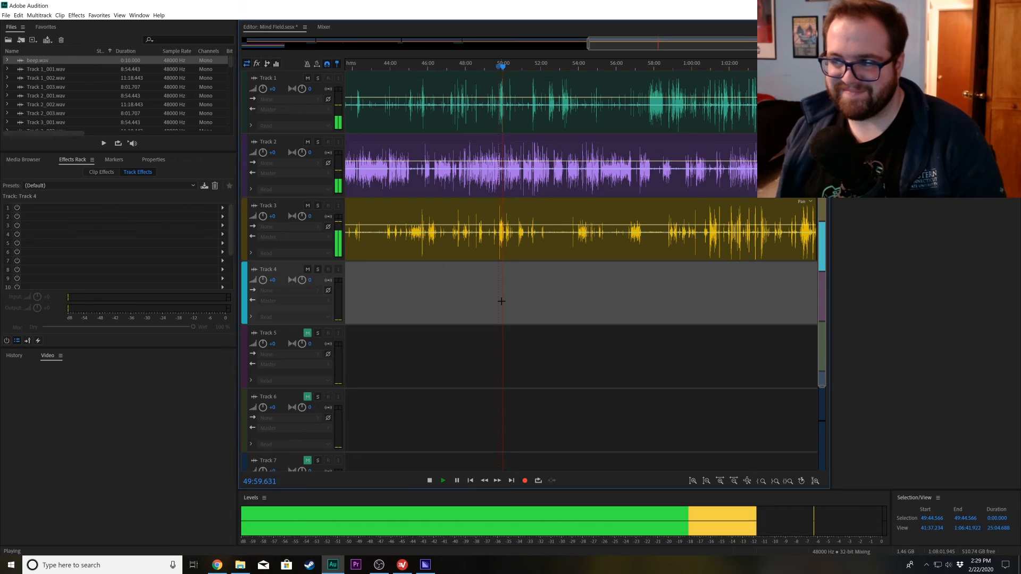
pyautogui.press('space')
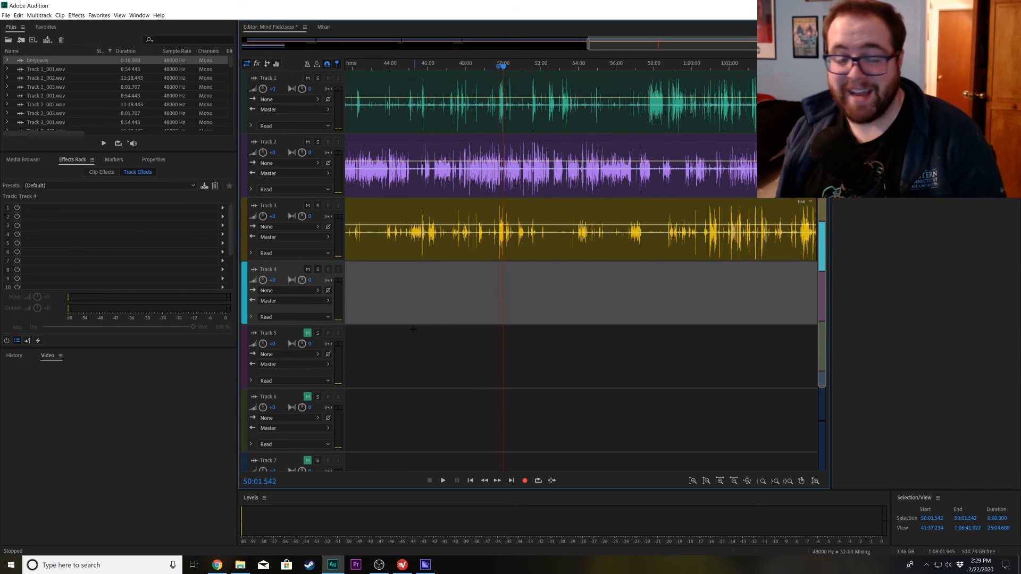
# - Replay the discussion from 49:42.563 and split the clips on Tracks 1–3 at 49:44.158
pyautogui.moveTo(781, 44); pyautogui.dragTo(688, 43)
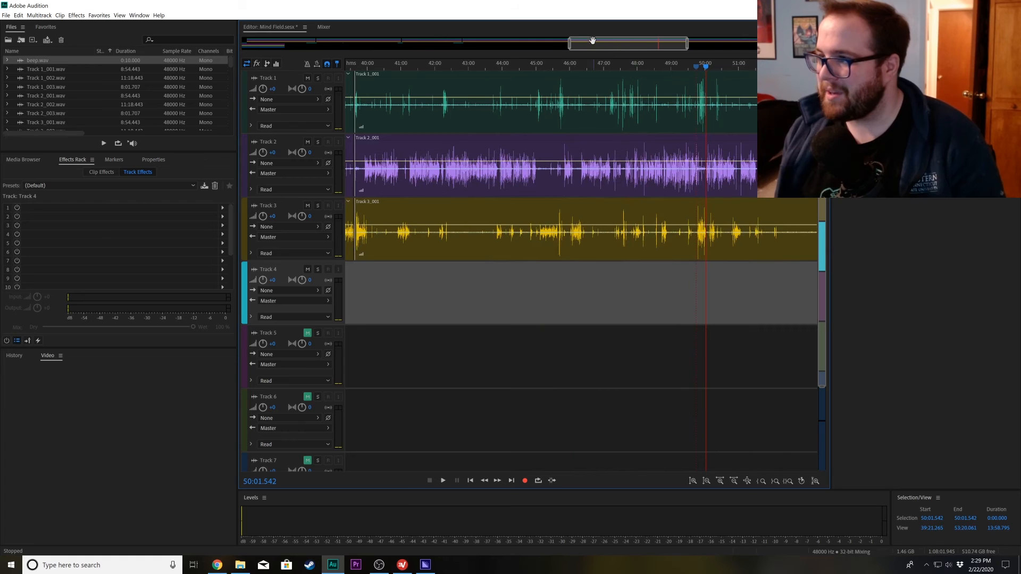
pyautogui.moveTo(570, 46); pyautogui.dragTo(637, 46)
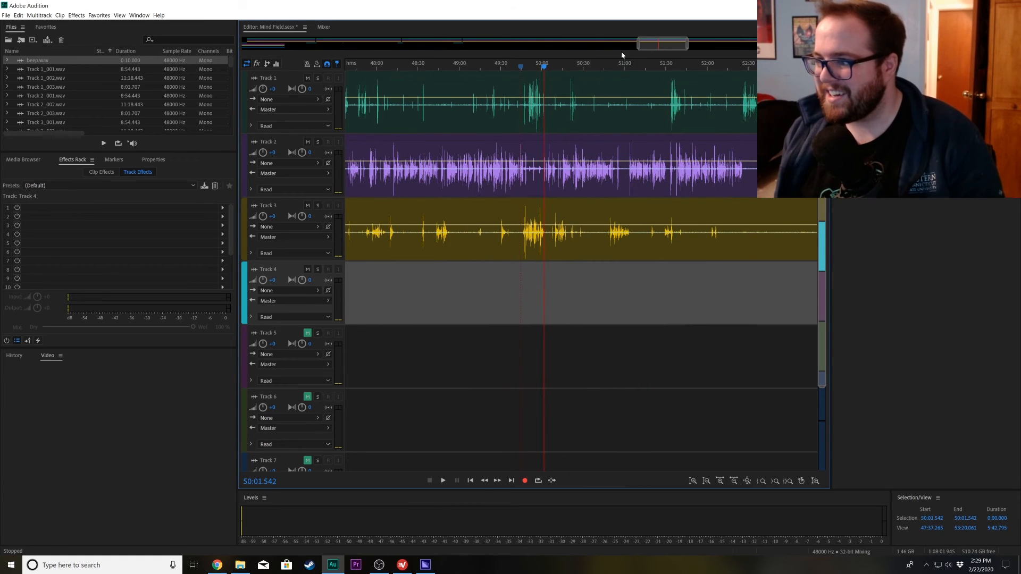
pyautogui.click(518, 68)
pyautogui.press('space')
pyautogui.scroll(5, 509, 296)
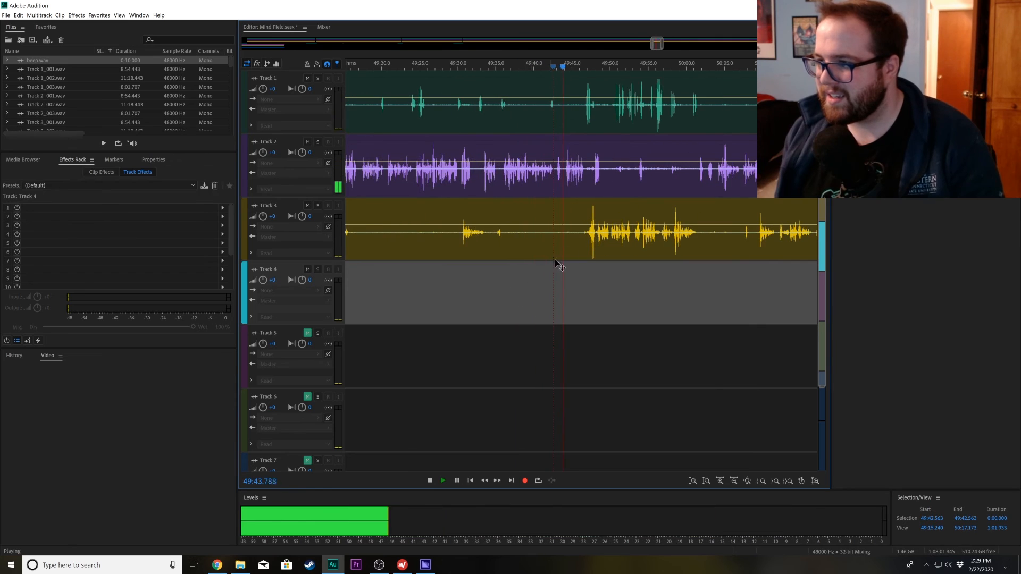
pyautogui.scroll(3, 573, 211)
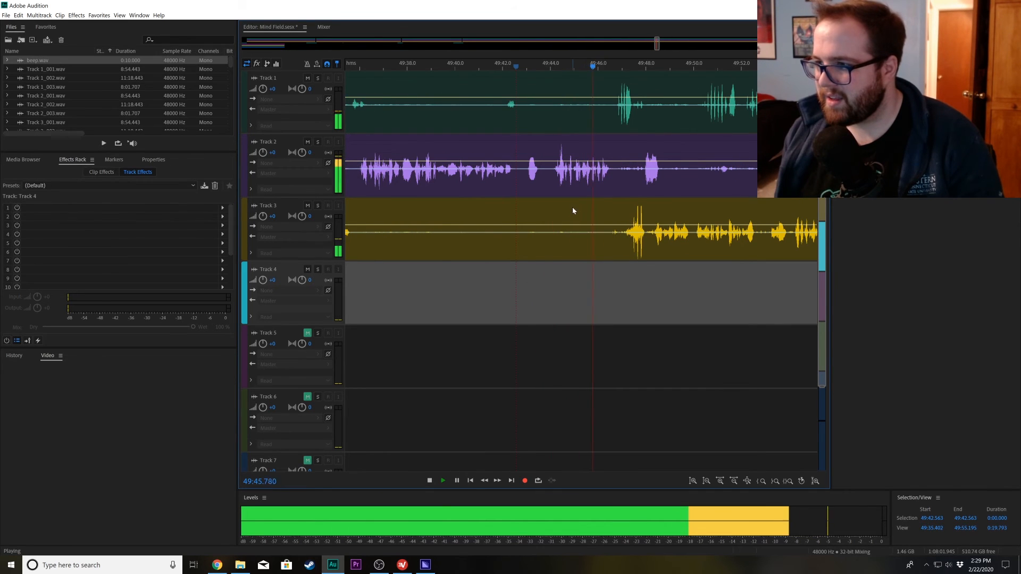
pyautogui.press('space')
pyautogui.moveTo(552, 70); pyautogui.dragTo(555, 70)
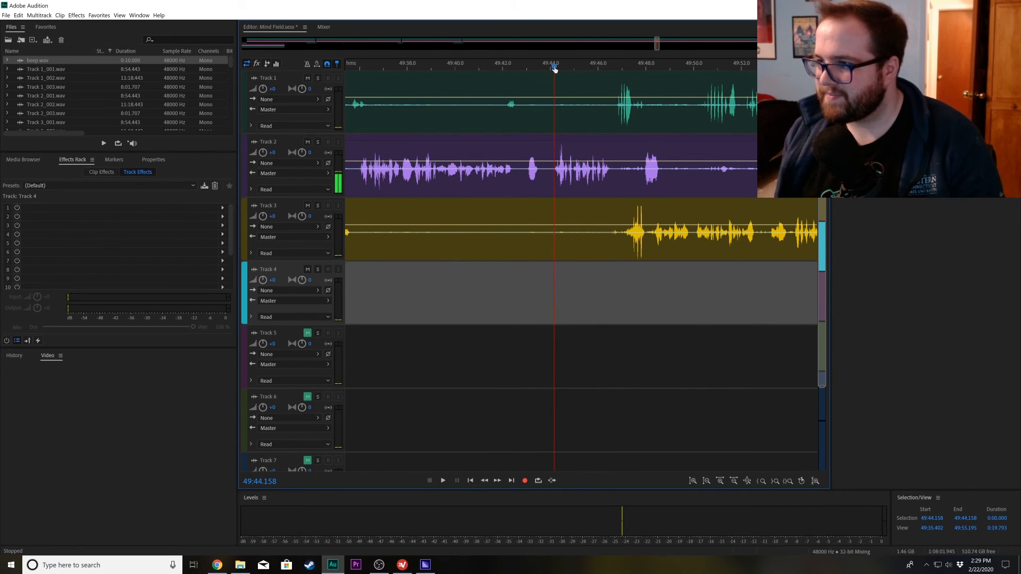
pyautogui.click(560, 154)
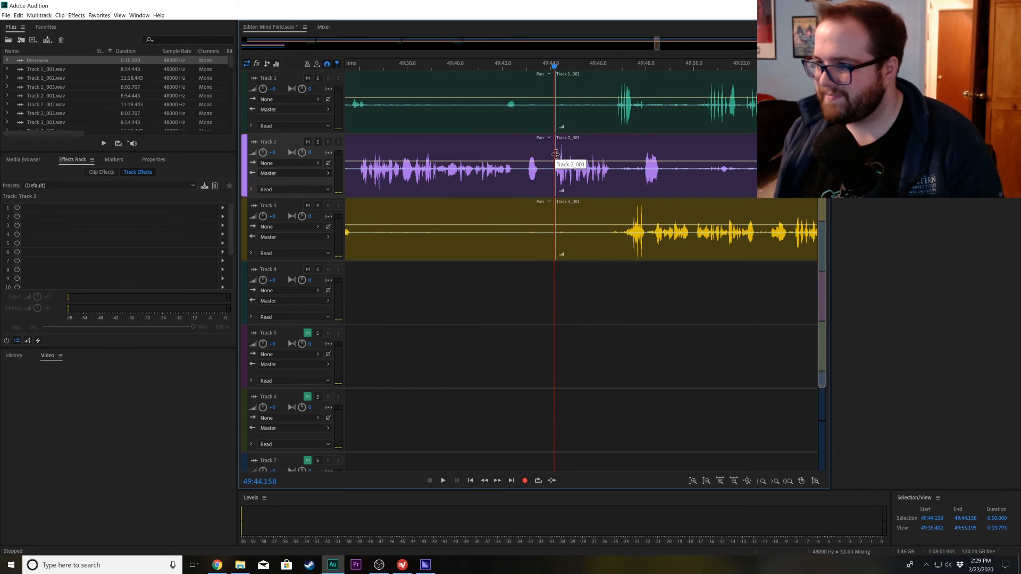
# - Split Tracks 1–3 again at 49:46.498 and select the short Track 2 clip between the two cuts
pyautogui.press('space')
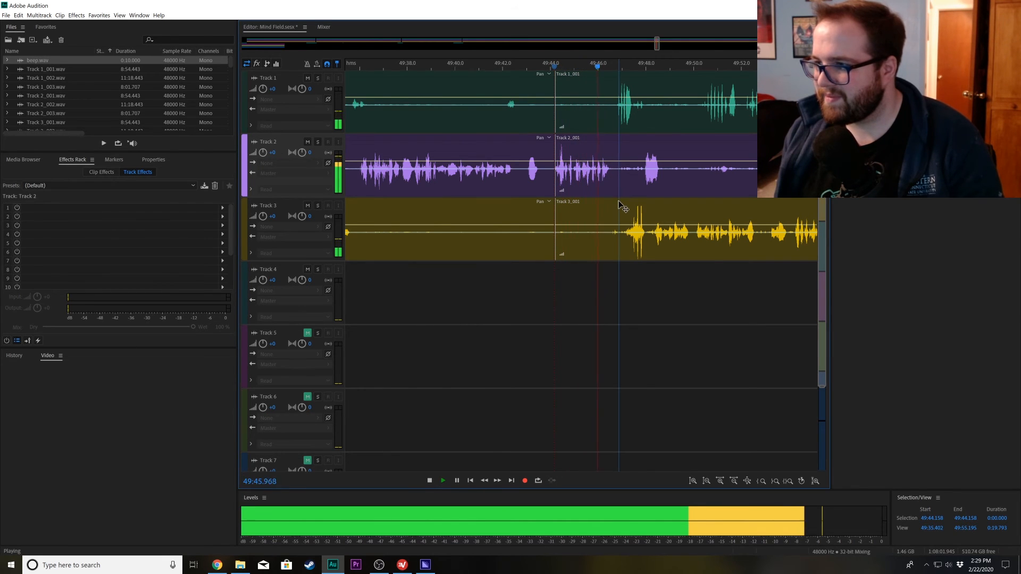
pyautogui.press('space')
pyautogui.click(616, 186)
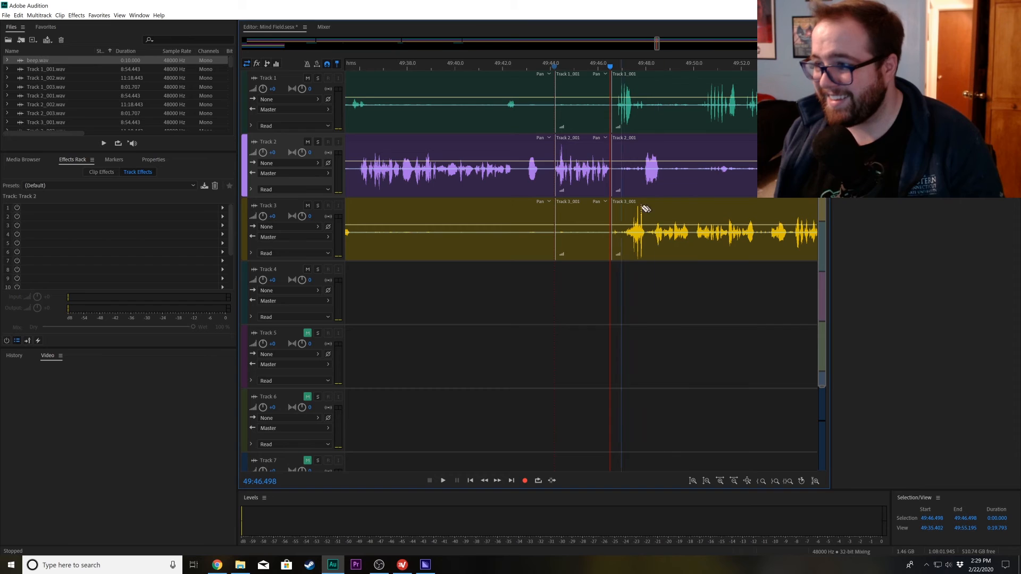
pyautogui.click(588, 165)
pyautogui.moveTo(586, 154); pyautogui.dragTo(590, 178)
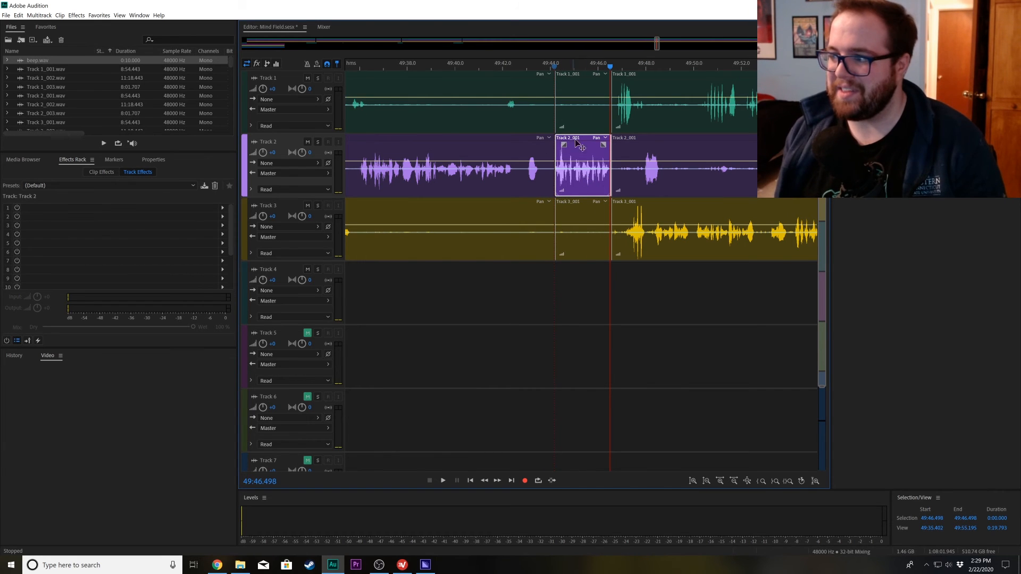
# - Paste the copied clips at 1:06:56.270, after the end of the discussion on Tracks 1–3
pyautogui.click(506, 321)
pyautogui.moveTo(656, 43); pyautogui.dragTo(220, 77)
pyautogui.click(634, 355)
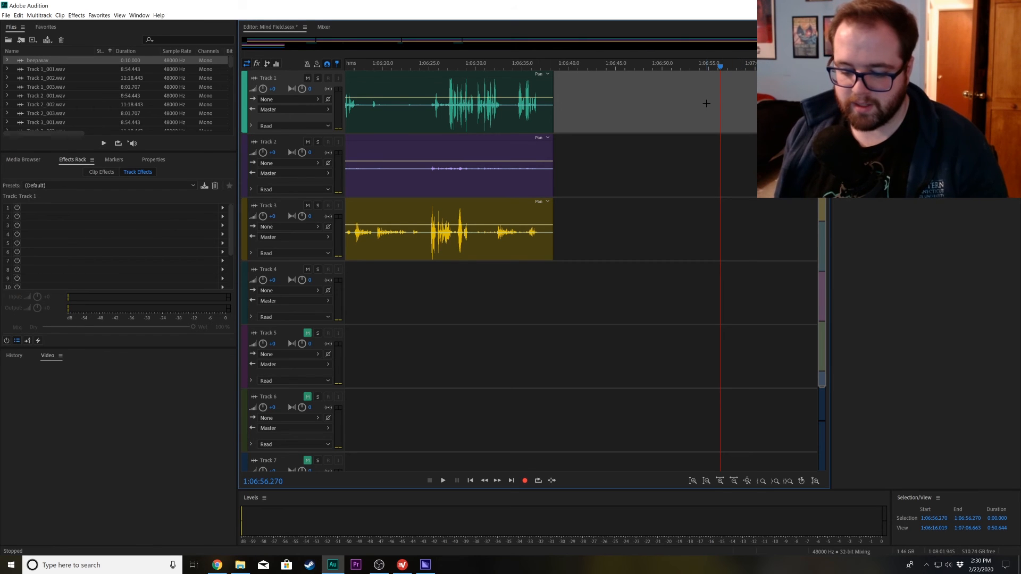
pyautogui.hotkey('ctrl', 'v')
pyautogui.moveTo(736, 86); pyautogui.dragTo(748, 426)
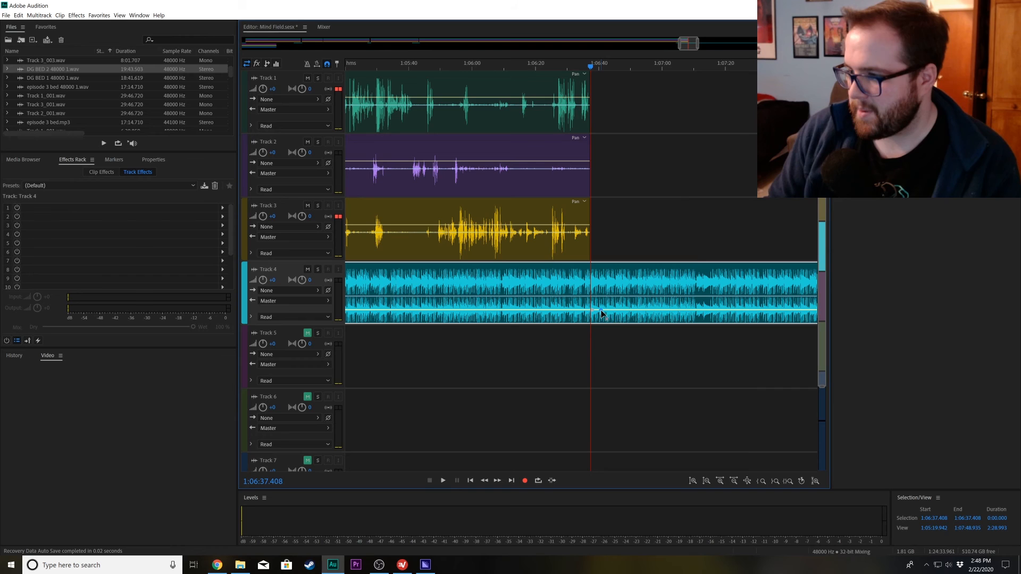
# - Raise the DG BED 2 volume envelope on Track 4 just after 1:06:37.408 and shape its fade-down
pyautogui.moveTo(601, 313); pyautogui.dragTo(603, 311)
pyautogui.press('space')
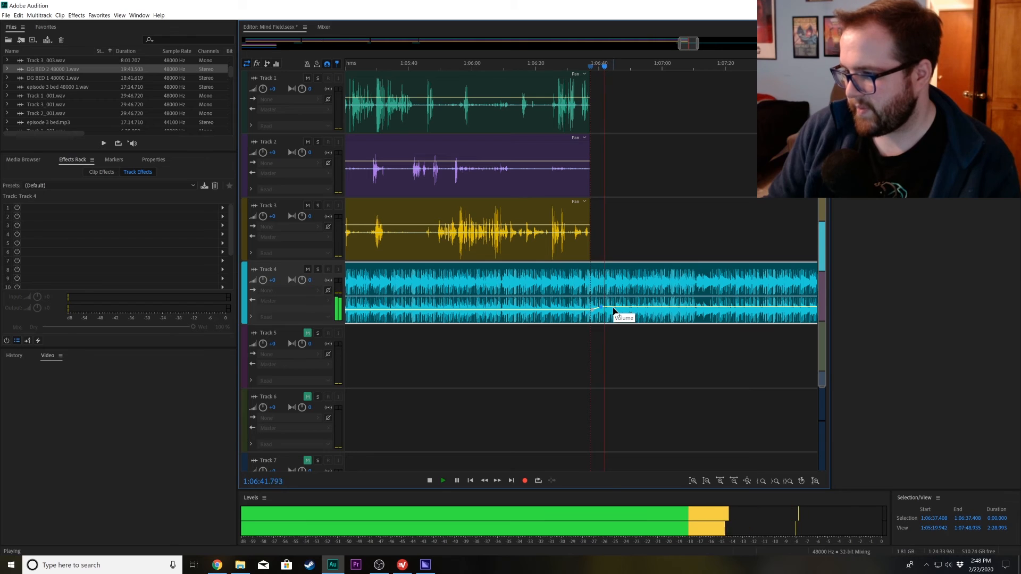
pyautogui.moveTo(624, 310); pyautogui.dragTo(629, 323)
# - Split the DG BED 2 music bed on Track 4 after its fade and delete the remainder
pyautogui.click(630, 310)
pyautogui.press('v')
pyautogui.click(643, 329)
pyautogui.click(645, 315)
pyautogui.press('Delete')
# - Listen to the closing clips on Tracks 1–3 from 1:07:56.903
pyautogui.press('space')
pyautogui.moveTo(679, 44); pyautogui.dragTo(202, 117)
pyautogui.moveTo(640, 469); pyautogui.dragTo(549, 127)
pyautogui.press('space')
pyautogui.moveTo(531, 75); pyautogui.dragTo(533, 71)
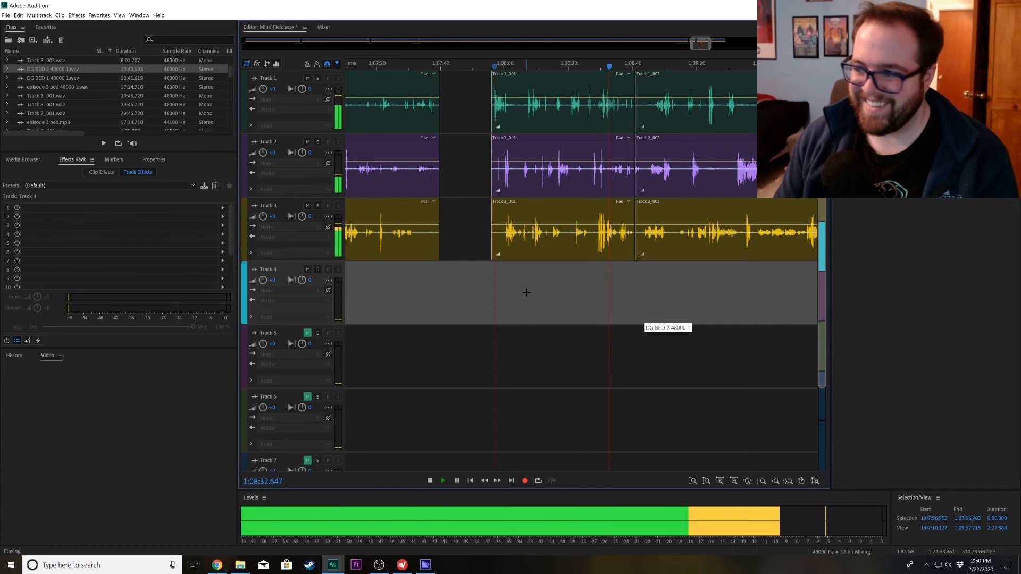
pyautogui.press('space')
# - Delete the Tracks 1–3 clips from about 1:07:56 to 1:08:41 and close up the clips that follow
pyautogui.moveTo(538, 288); pyautogui.dragTo(547, 100)
pyautogui.press('Delete')
pyautogui.moveTo(706, 284); pyautogui.dragTo(503, 129)
pyautogui.moveTo(501, 68); pyautogui.dragTo(479, 72)
# - Listen to the Tracks 1–3 clip group from 1:10:01.448 through about 1:10:51
pyautogui.press('space')
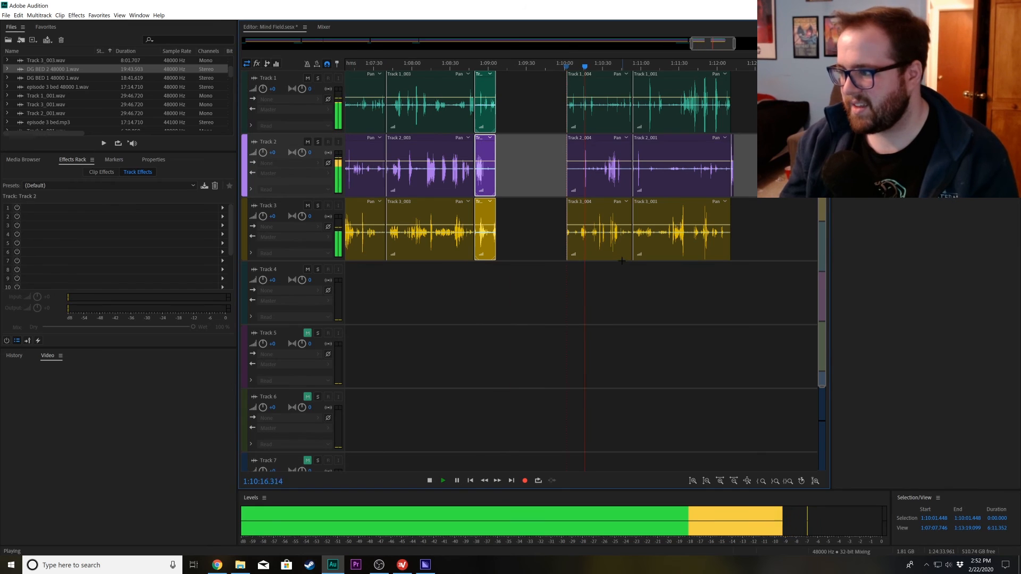
pyautogui.scroll(2, 621, 261)
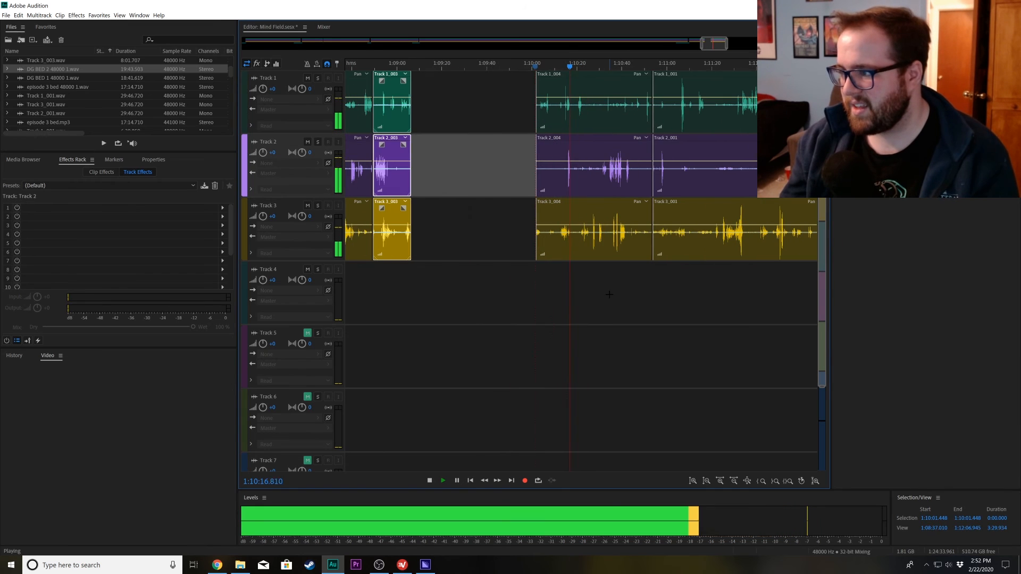
pyautogui.scroll(2, 633, 319)
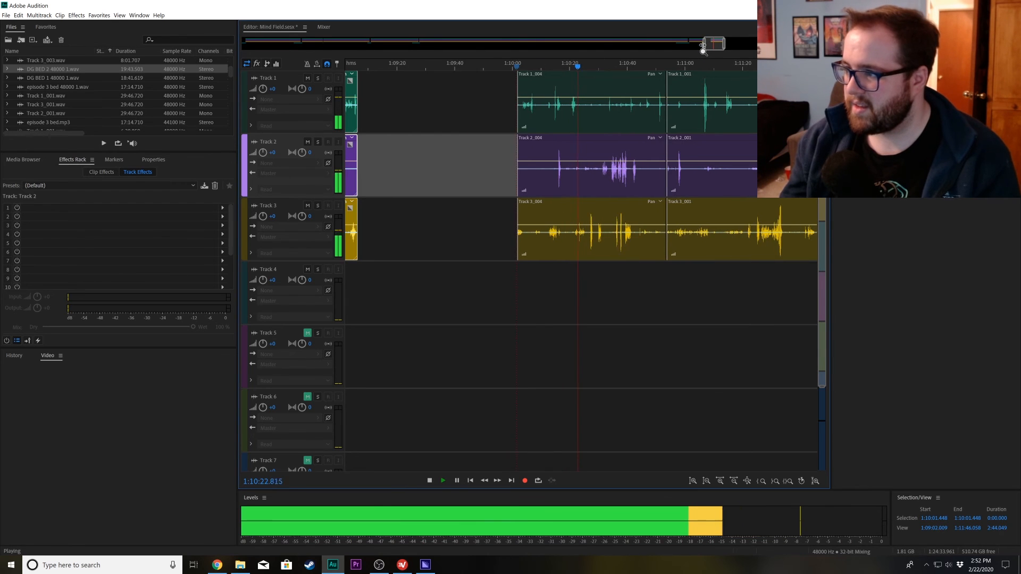
pyautogui.moveTo(705, 43); pyautogui.dragTo(701, 44)
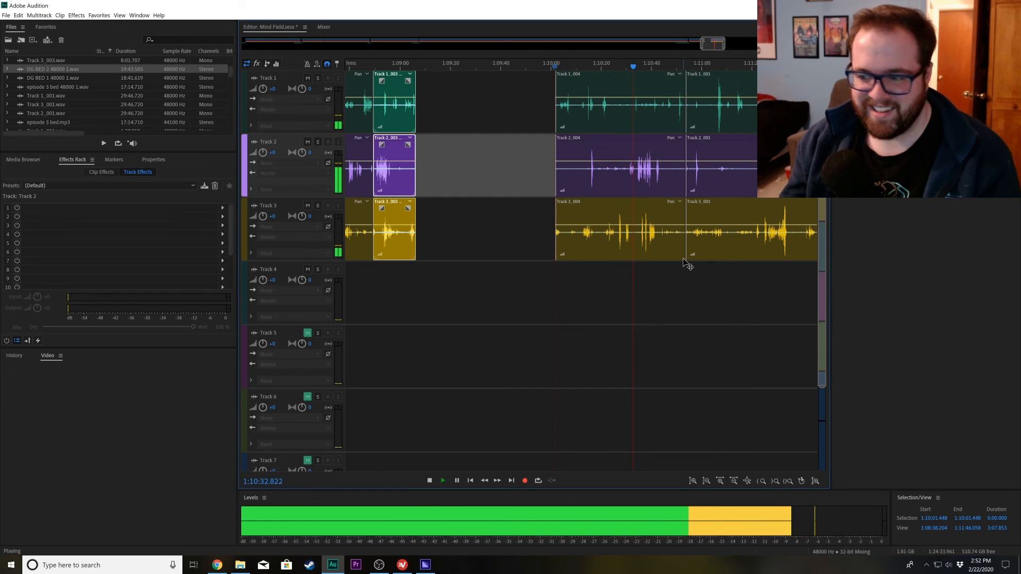
pyautogui.press('space')
pyautogui.click(616, 266)
pyautogui.press('space')
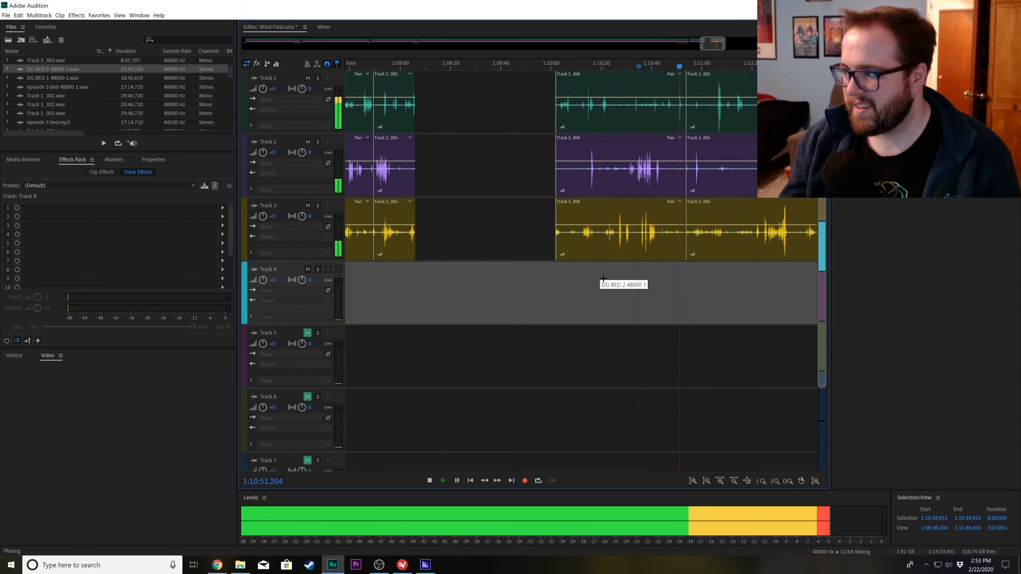
pyautogui.press('space')
# - Delete the clip group starting at 1:10:01.448 on Tracks 1–3 and move the following group to start at about 1:09:31
pyautogui.moveTo(599, 279); pyautogui.dragTo(590, 93)
pyautogui.press('Delete')
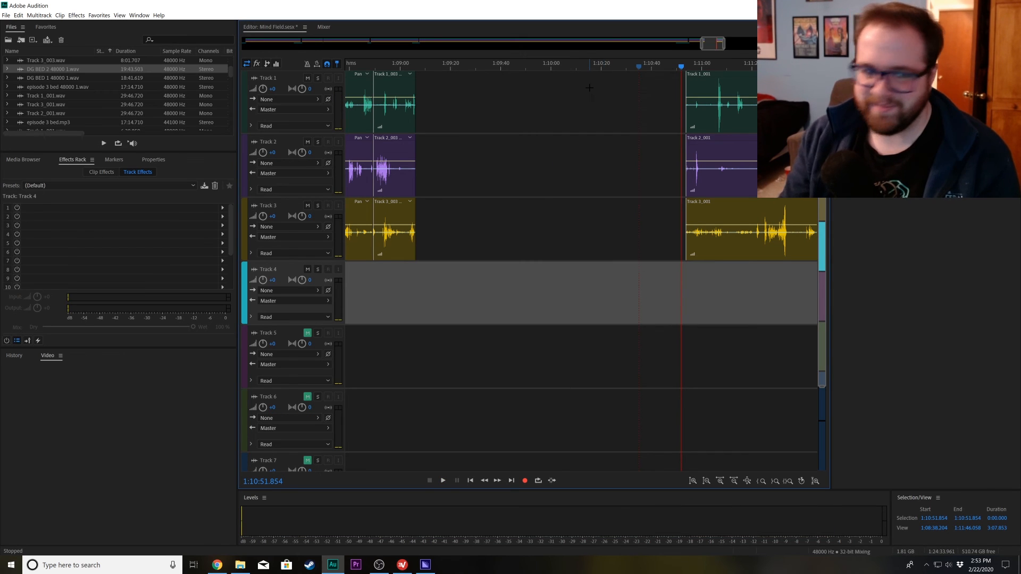
pyautogui.moveTo(720, 314); pyautogui.dragTo(743, 104)
pyautogui.moveTo(730, 121); pyautogui.dragTo(523, 120)
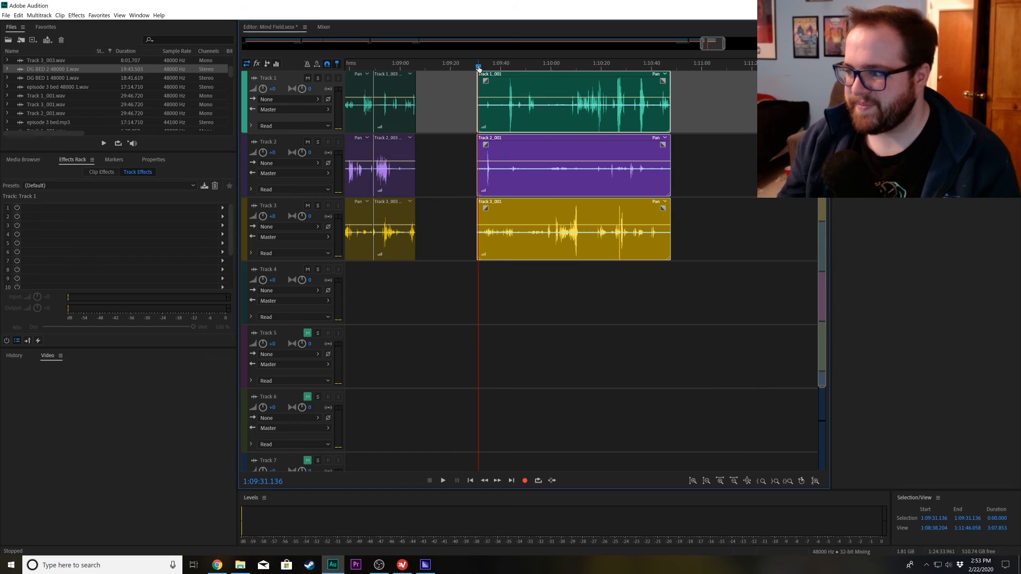
# - Play the ending through and move the last clip group on Tracks 1–3 earlier to close the gap at about 1:09:06
pyautogui.press('space')
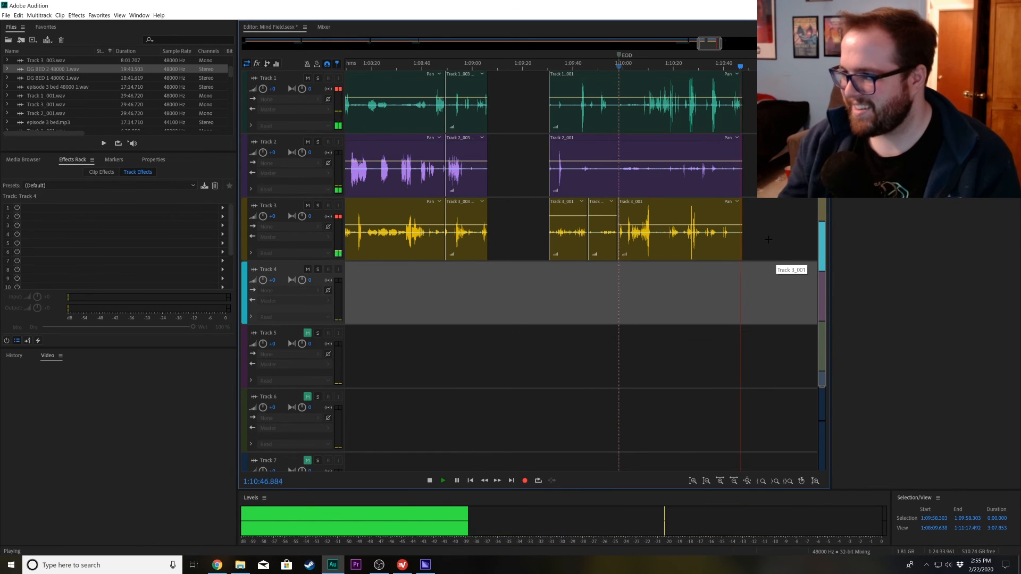
pyautogui.moveTo(769, 239); pyautogui.dragTo(529, 96)
pyautogui.moveTo(701, 49); pyautogui.dragTo(650, 86)
pyautogui.click(743, 172)
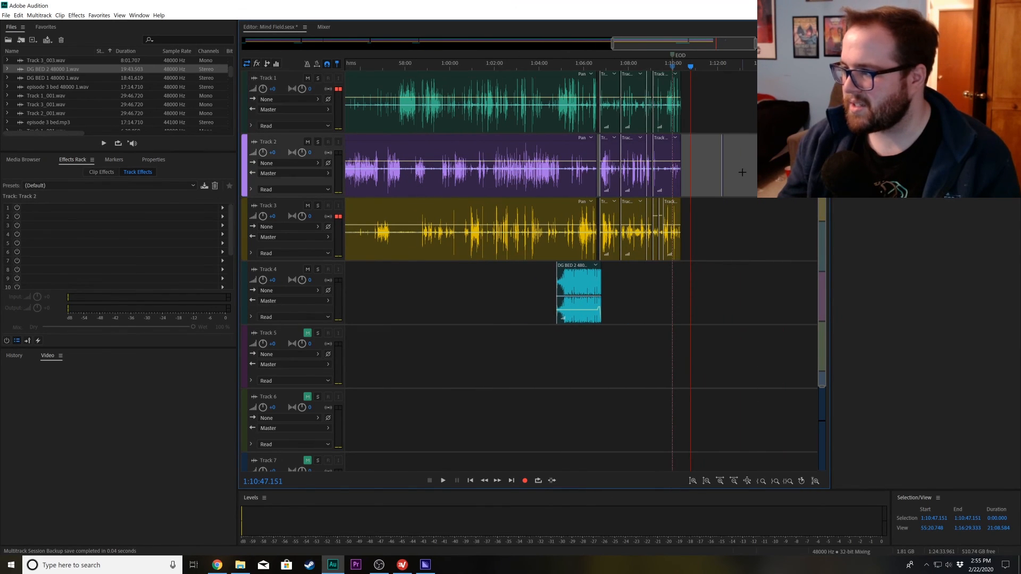
# - Play the short Track 2 clip at about 1:12:09 and move it to the start of Track 5
pyautogui.press('space')
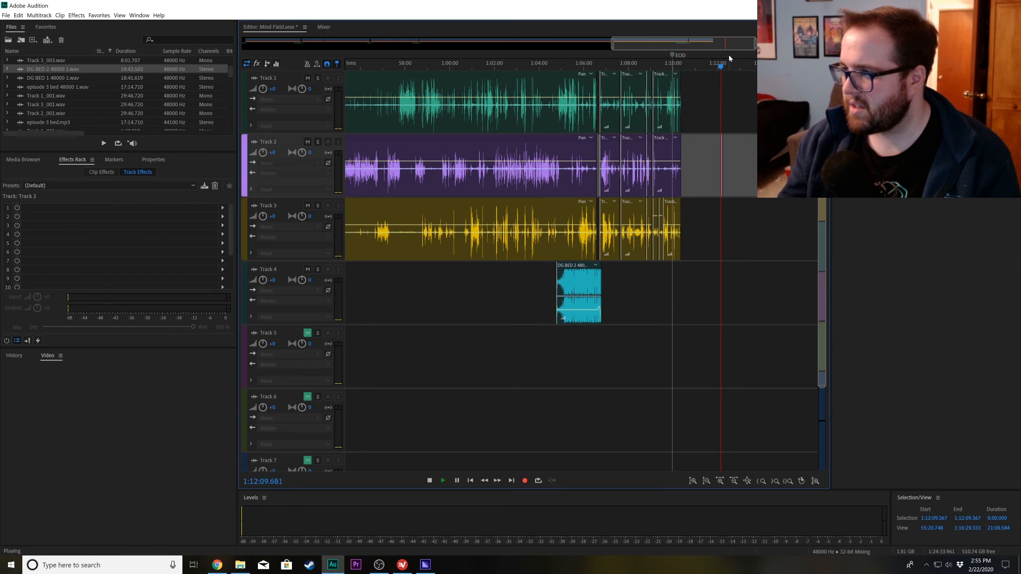
pyautogui.moveTo(613, 48); pyautogui.dragTo(666, 48)
pyautogui.press('space')
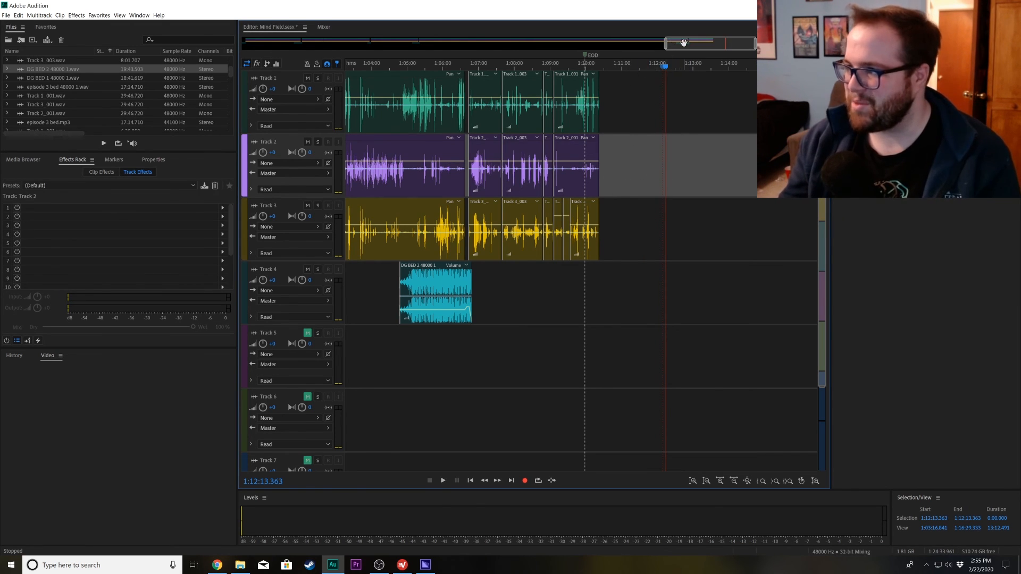
pyautogui.moveTo(684, 42); pyautogui.dragTo(678, 46)
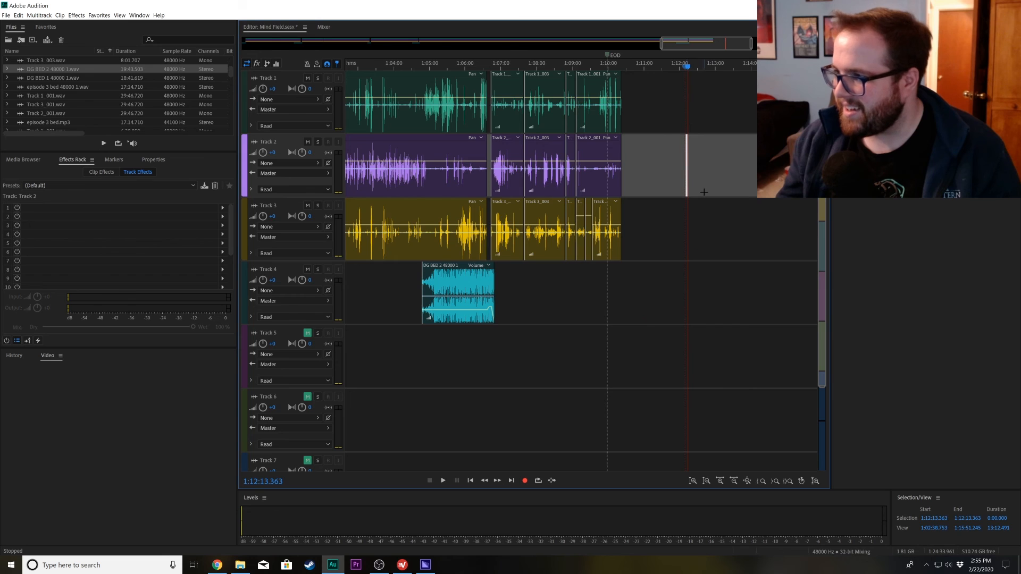
pyautogui.scroll(5, 704, 192)
pyautogui.moveTo(612, 187); pyautogui.dragTo(346, 378)
pyautogui.click(406, 351)
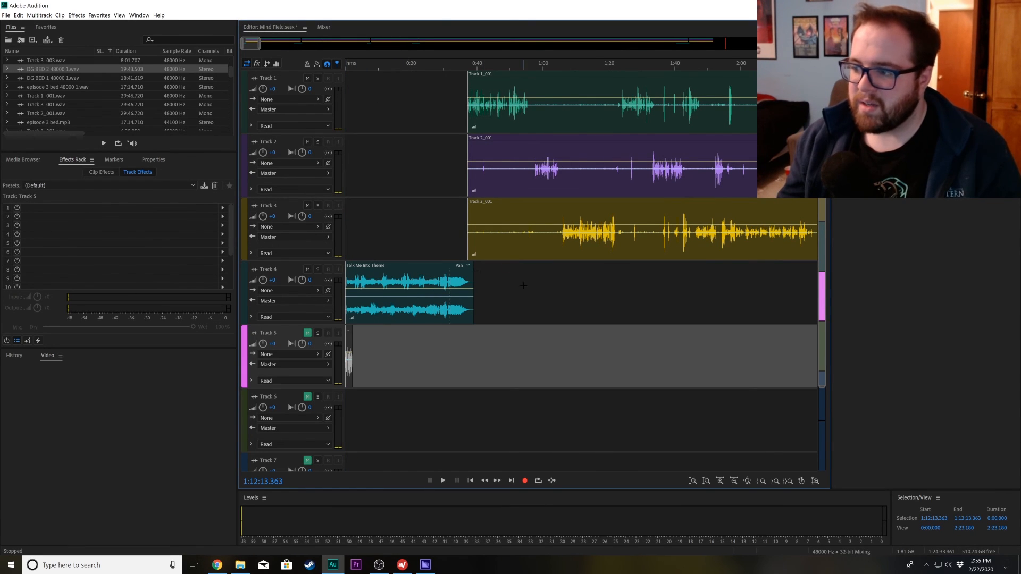
# - Delete the Talk Me Into Theme clip from Track 4 and mix the entire session down to a new file
pyautogui.click(465, 282)
pyautogui.press('Delete')
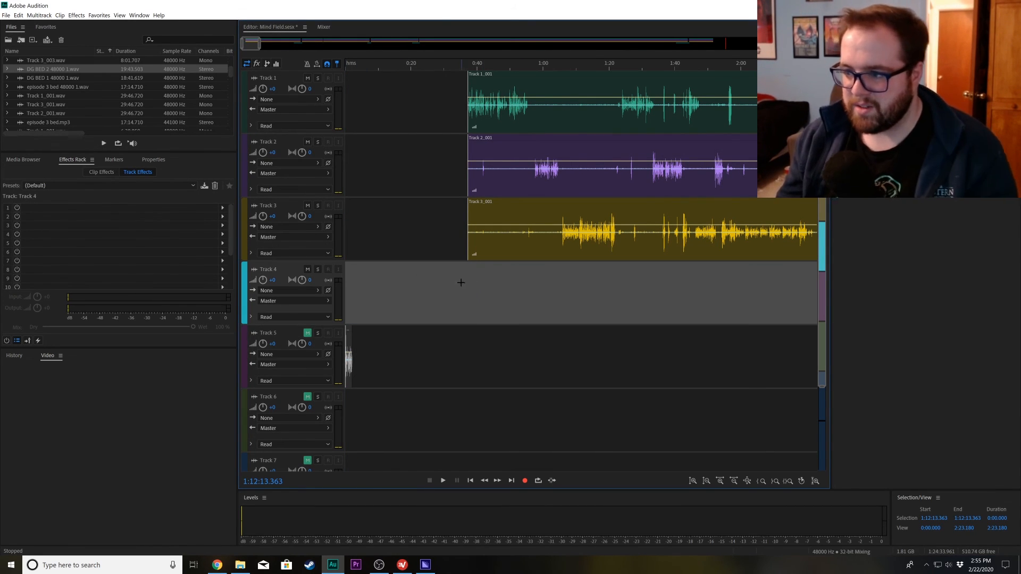
pyautogui.rightClick(413, 280)
pyautogui.moveTo(481, 357)
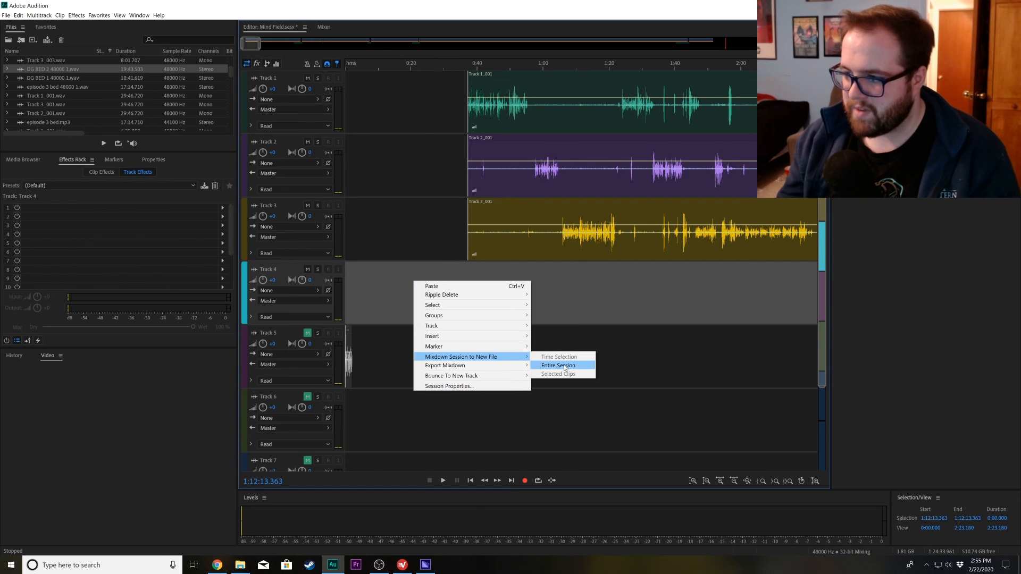
pyautogui.click(565, 366)
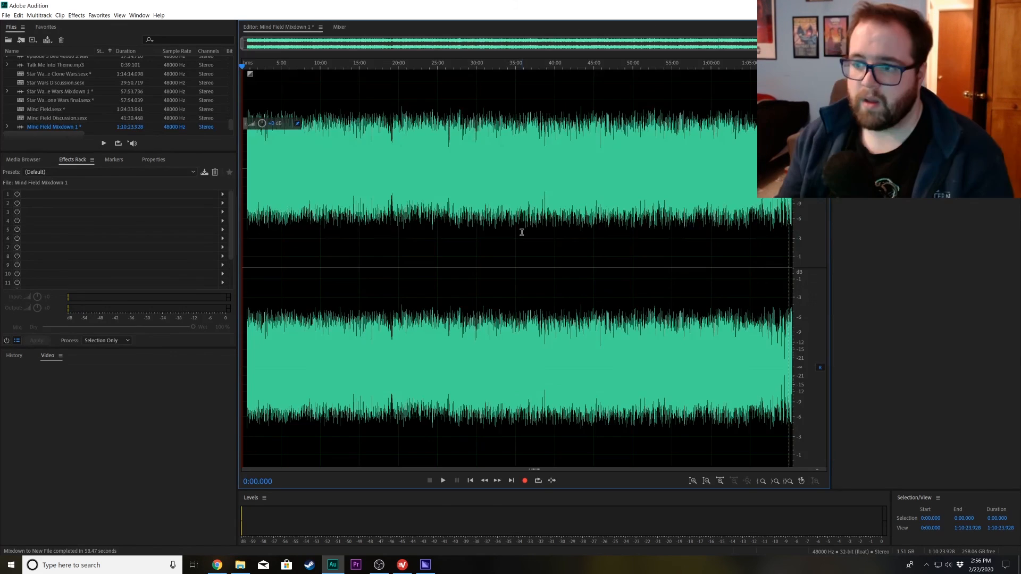
# - Create a multitrack session named Mind Field Final and place Mind Field Mixdown 1 at the start of Track 1
pyautogui.click(4, 16)
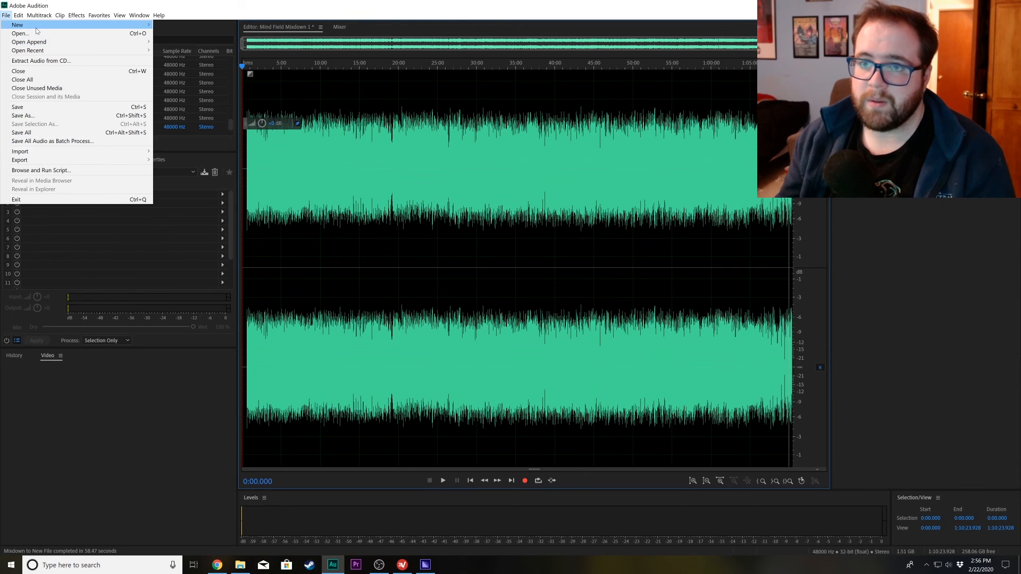
pyautogui.moveTo(86, 27)
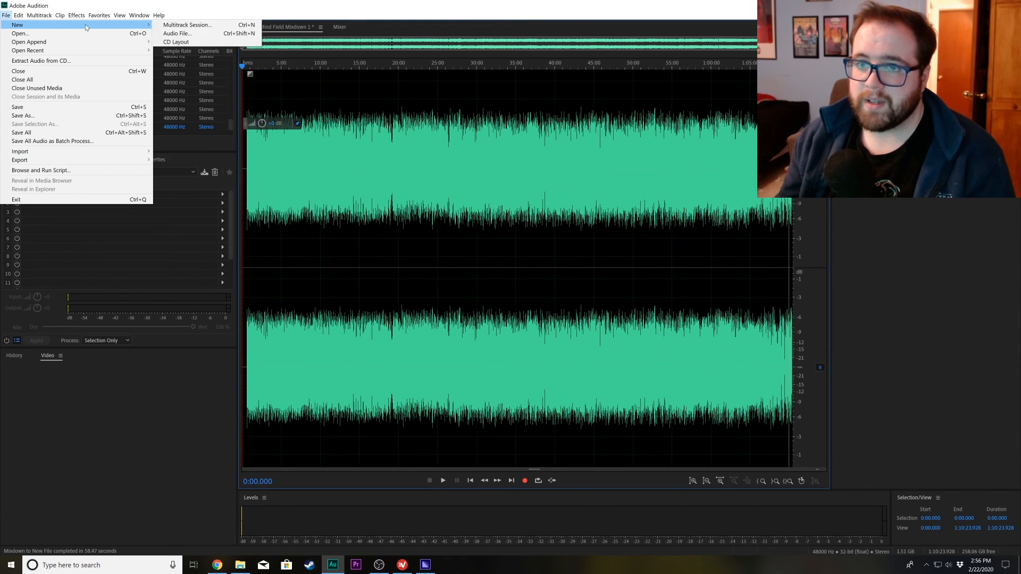
pyautogui.click(186, 25)
pyautogui.write('Mind Field Fina')
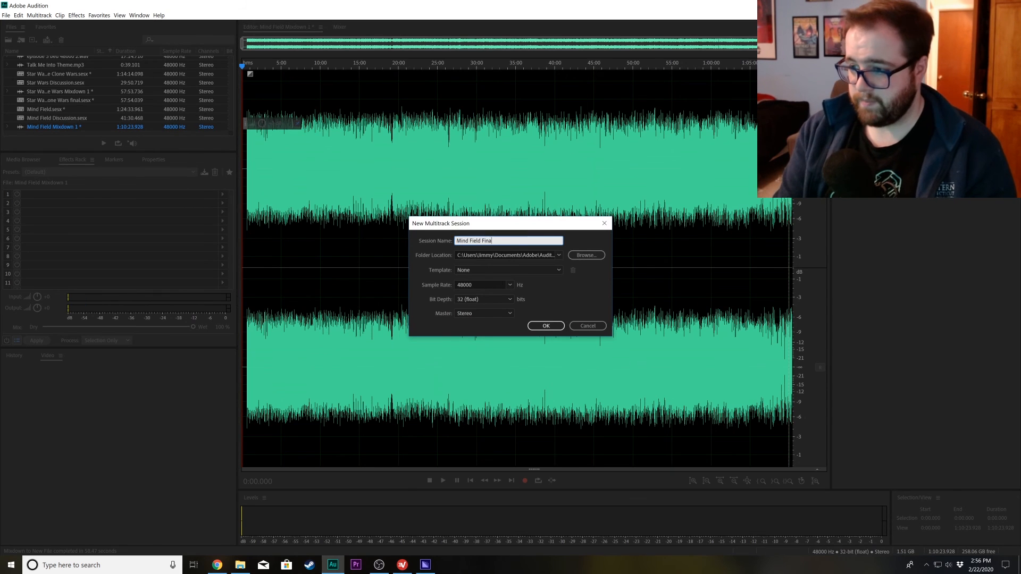
pyautogui.write('l')
pyautogui.press('Return')
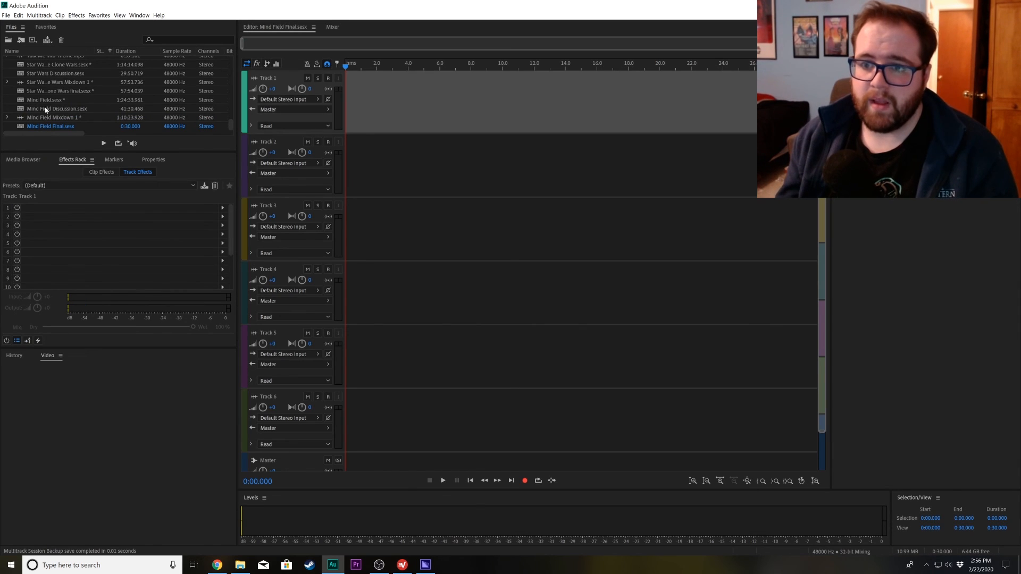
pyautogui.moveTo(60, 117); pyautogui.dragTo(358, 98)
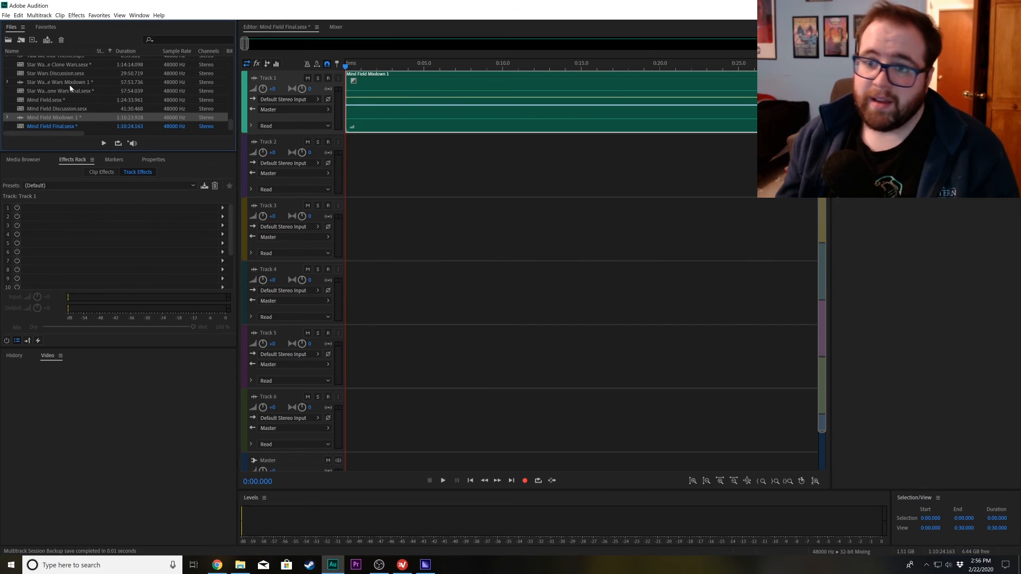
# - Open the backup session Talk Me Into_20181105T203721.315684.sesx containing the theme's music and voice clips
pyautogui.click(3, 16)
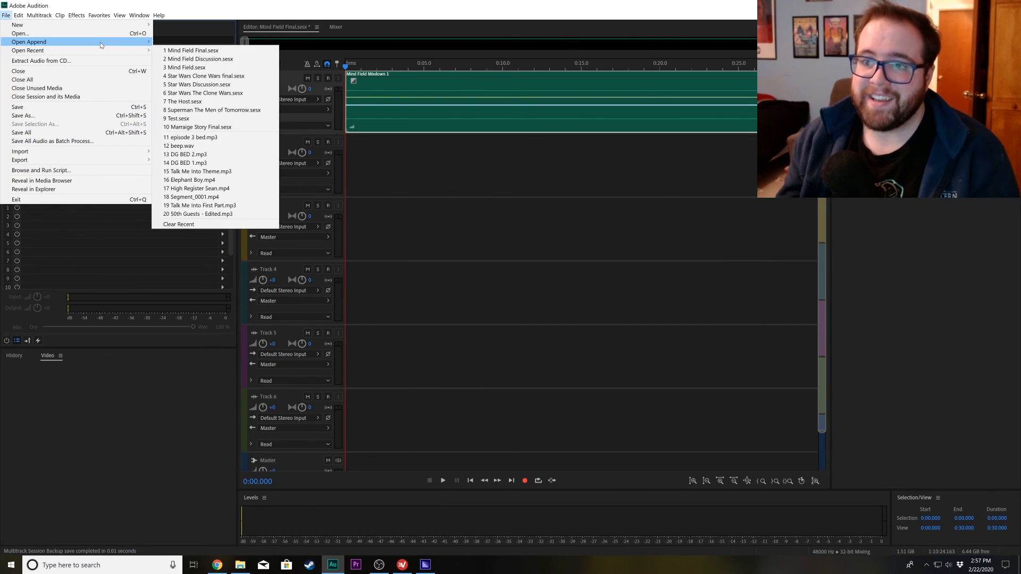
pyautogui.moveTo(104, 55)
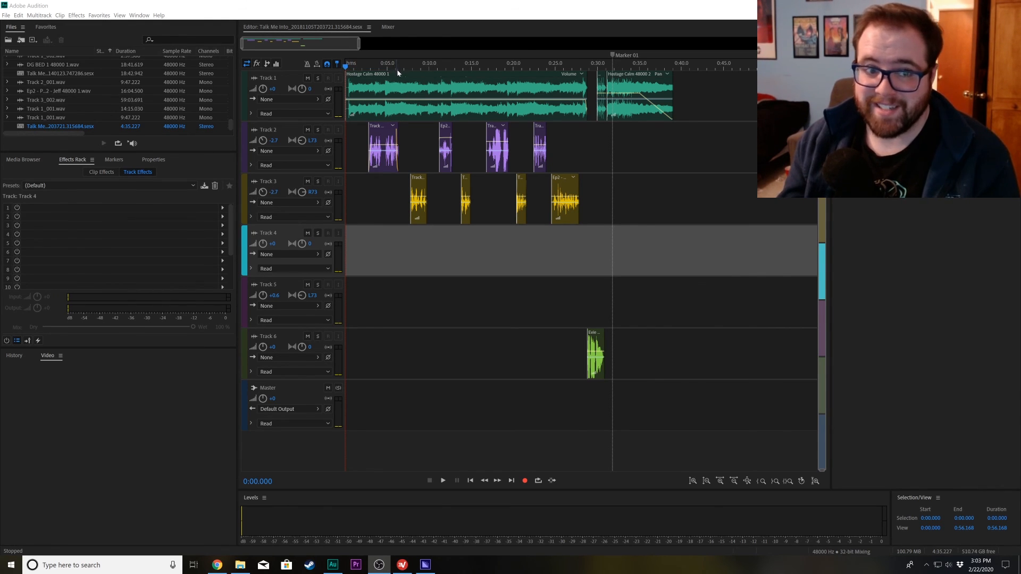
pyautogui.click(359, 69)
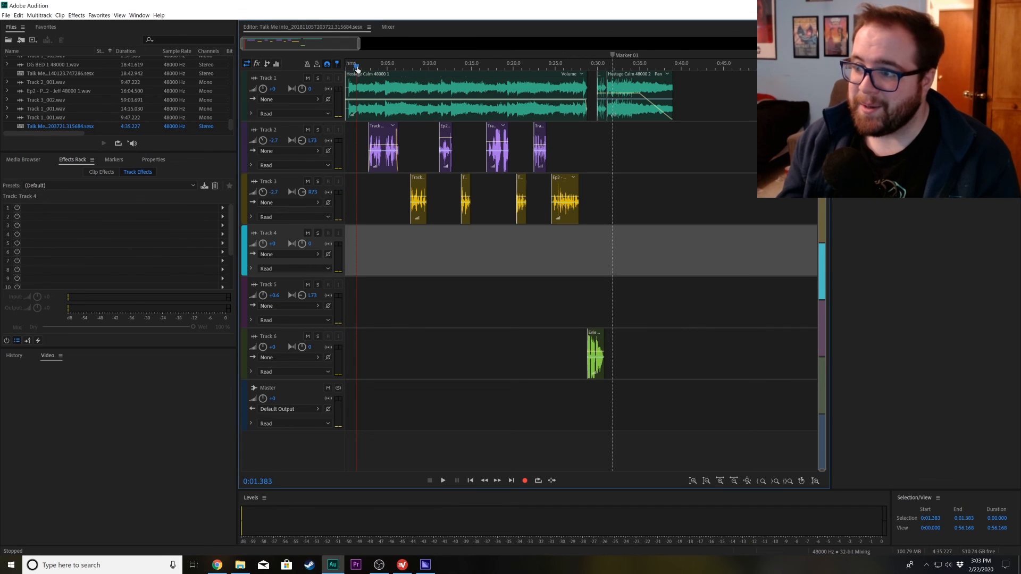
# - Find Mind Field.sesx among the project files, reopen it and copy the short clip at the start of Track 5
pyautogui.click(64, 92)
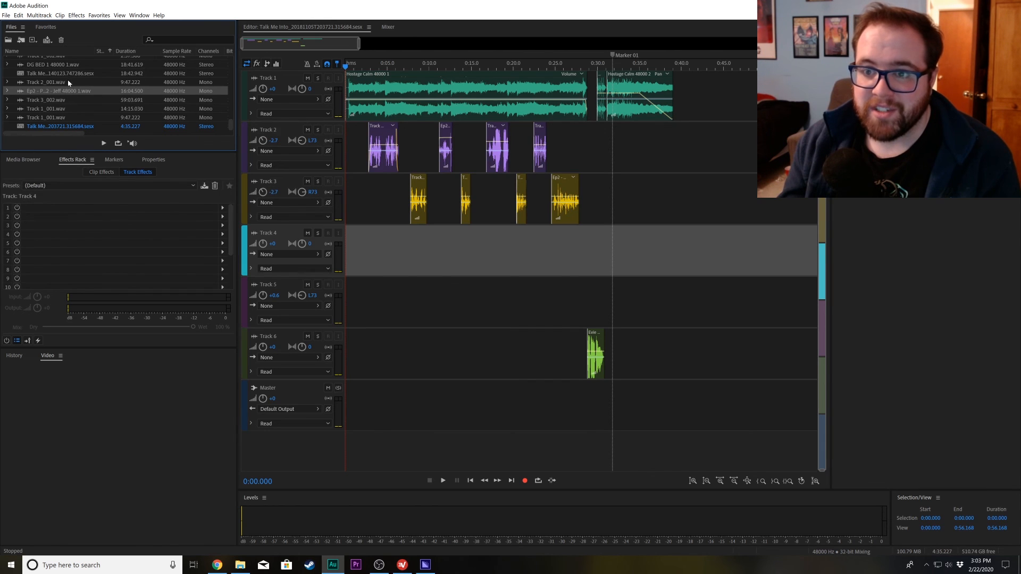
pyautogui.scroll(3, 69, 85)
pyautogui.scroll(-1, 73, 98)
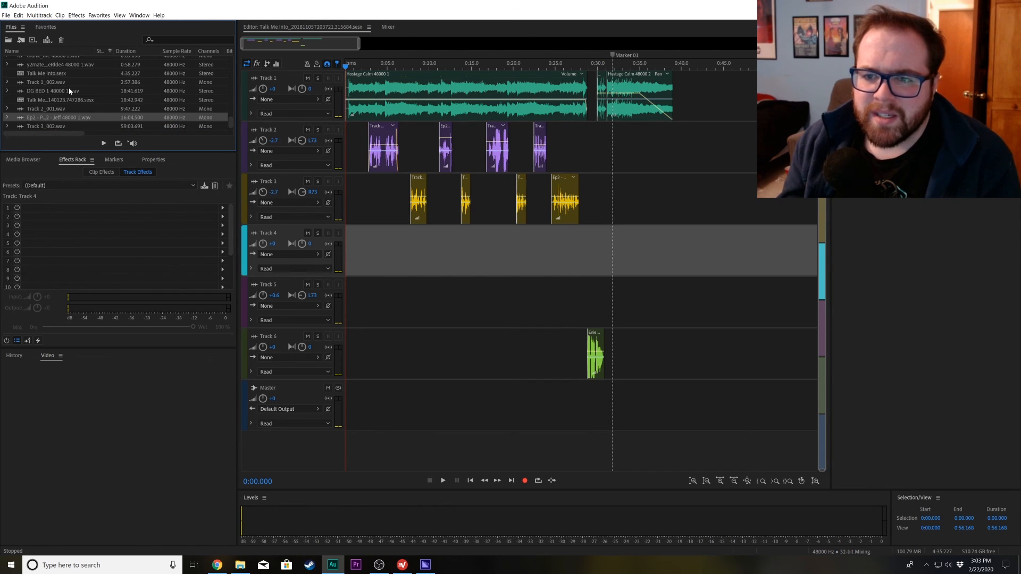
pyautogui.scroll(3, 74, 103)
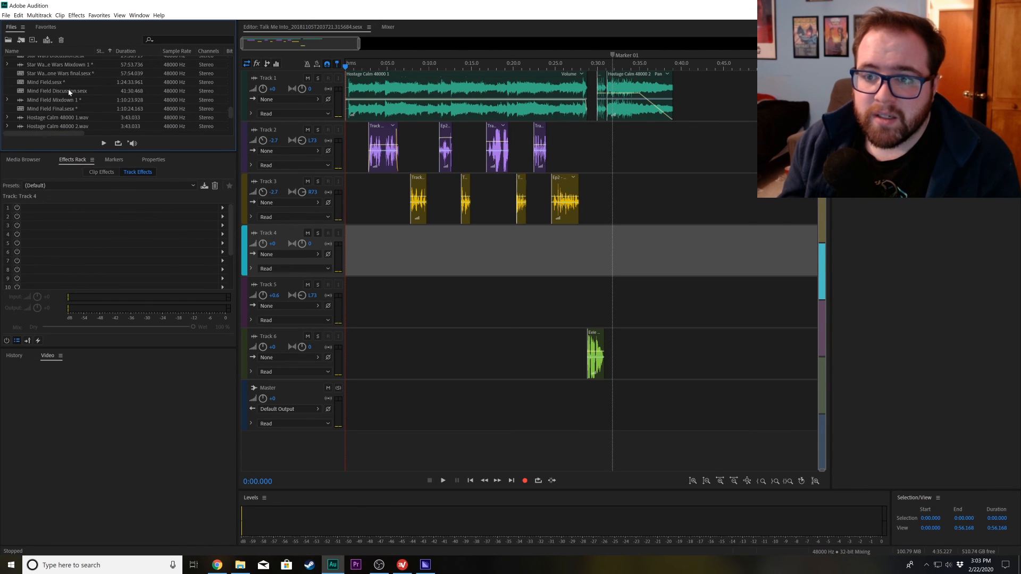
pyautogui.click(69, 92)
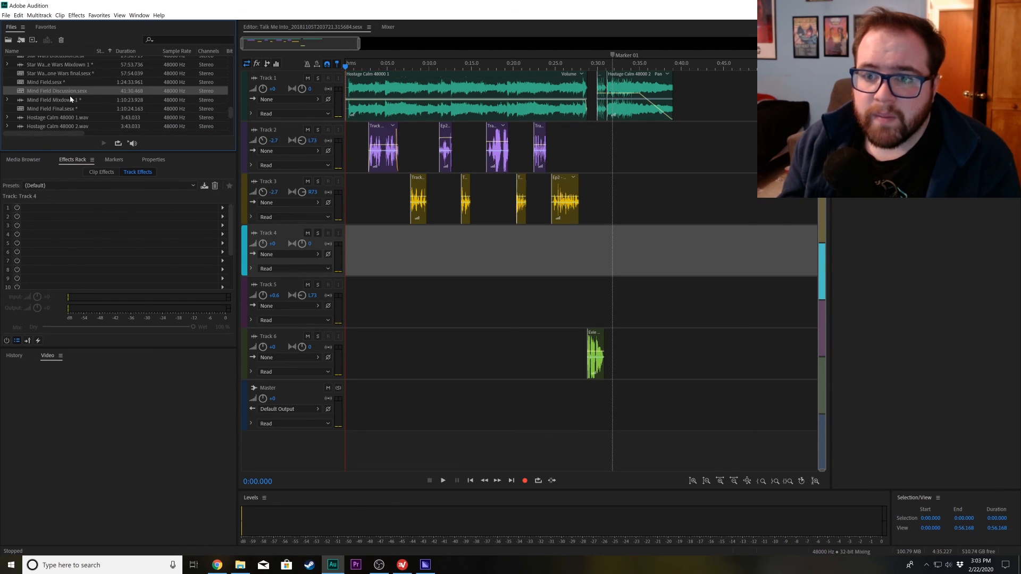
pyautogui.doubleClick(22, 83)
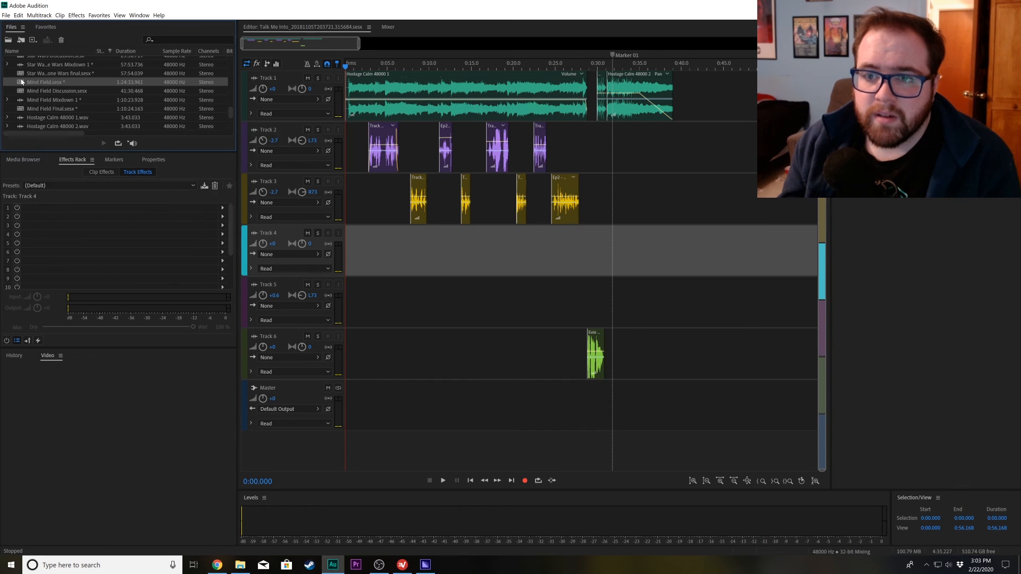
pyautogui.click(326, 328)
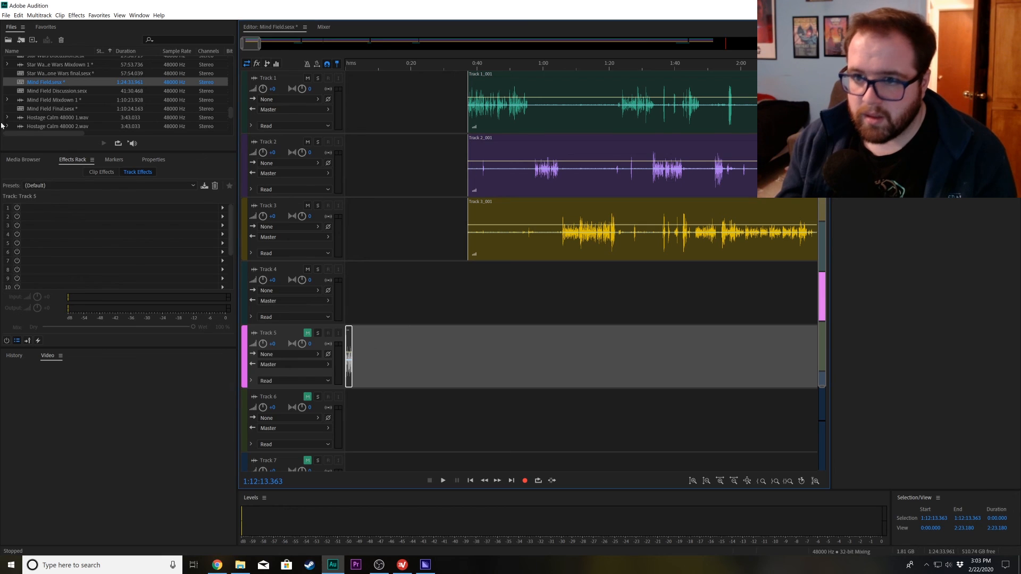
# - Return to the Talk Me Into backup session and paste the copied clip at the start of Track 5
pyautogui.scroll(-5, 54, 120)
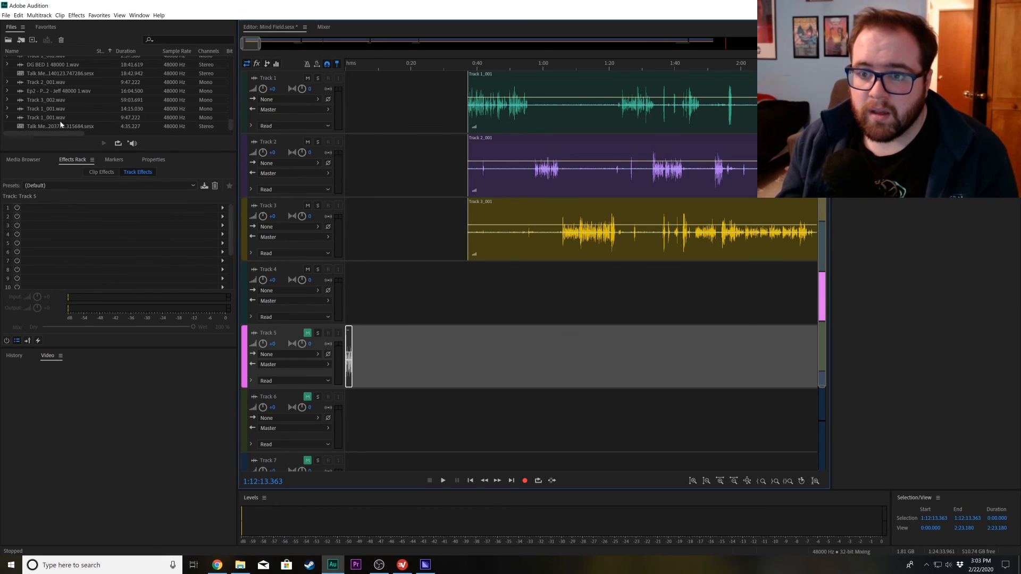
pyautogui.click(58, 127)
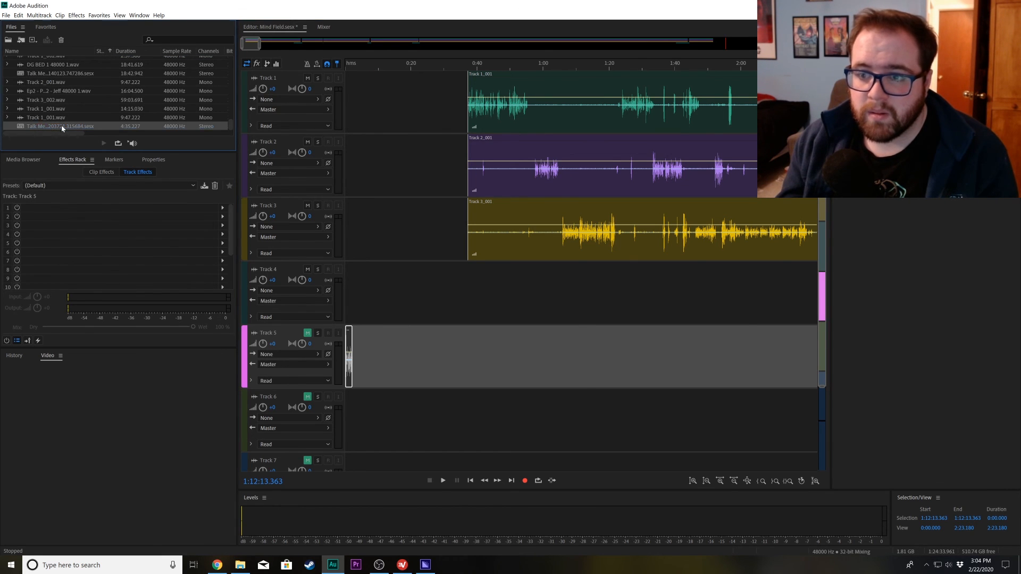
pyautogui.doubleClick(61, 126)
pyautogui.click(671, 320)
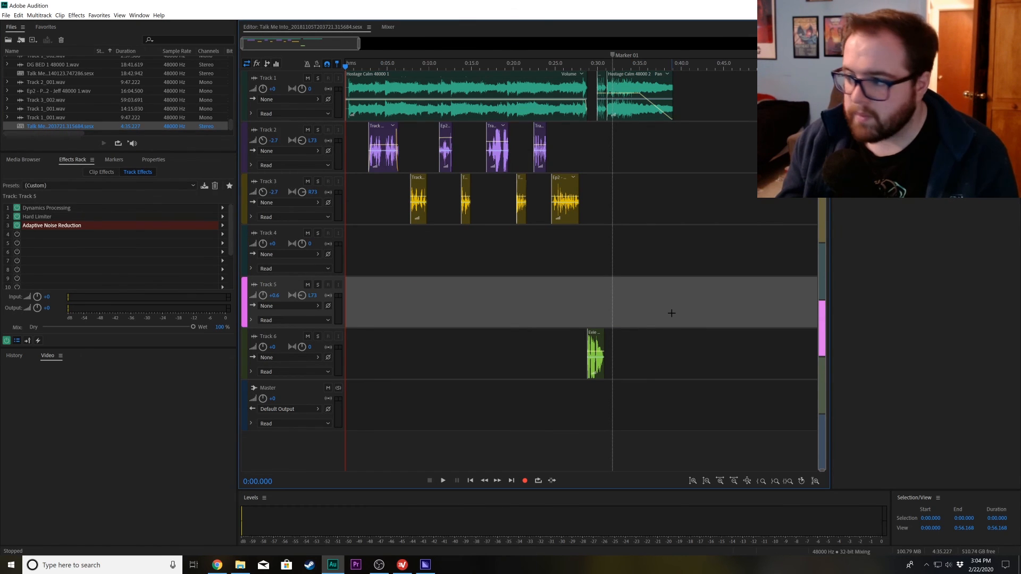
pyautogui.hotkey('ctrl', 'v')
pyautogui.click(360, 280)
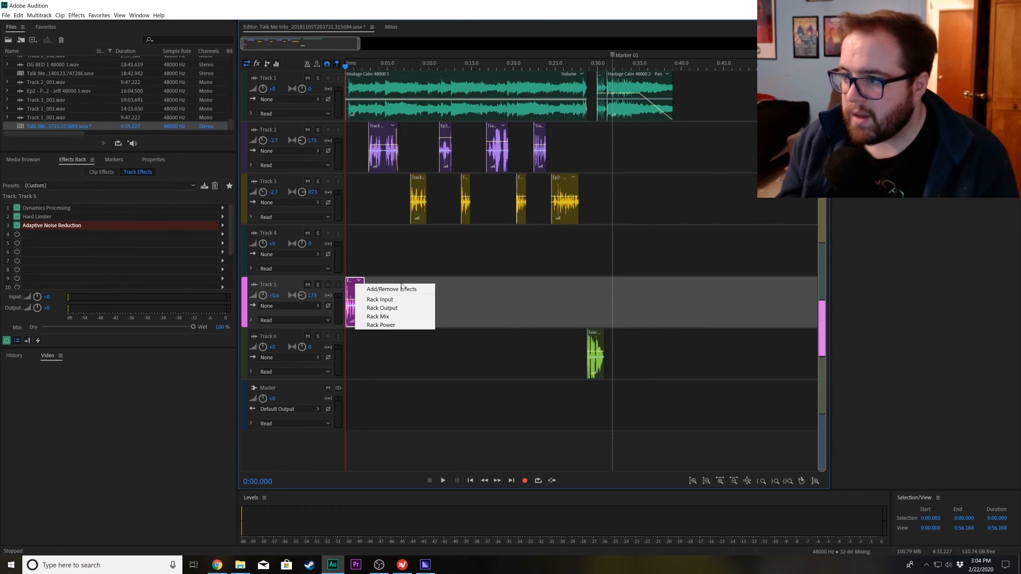
pyautogui.click(390, 258)
# - Listen from about 0:03 and replace the second Track 3 clip, at about 0:14, with the pasted Track 5 clip
pyautogui.click(368, 63)
pyautogui.press('space')
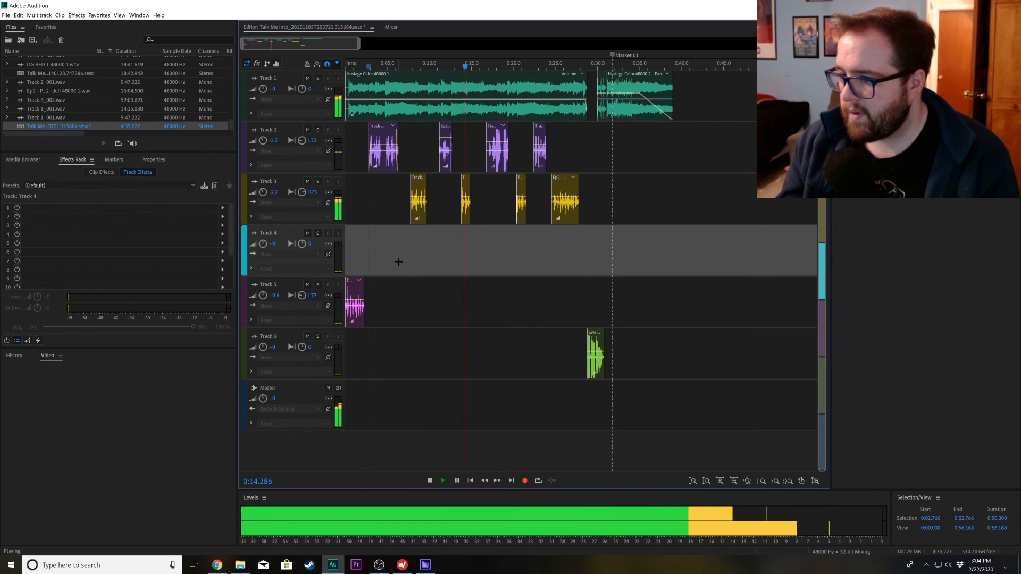
pyautogui.press('space')
pyautogui.moveTo(463, 221); pyautogui.dragTo(460, 204)
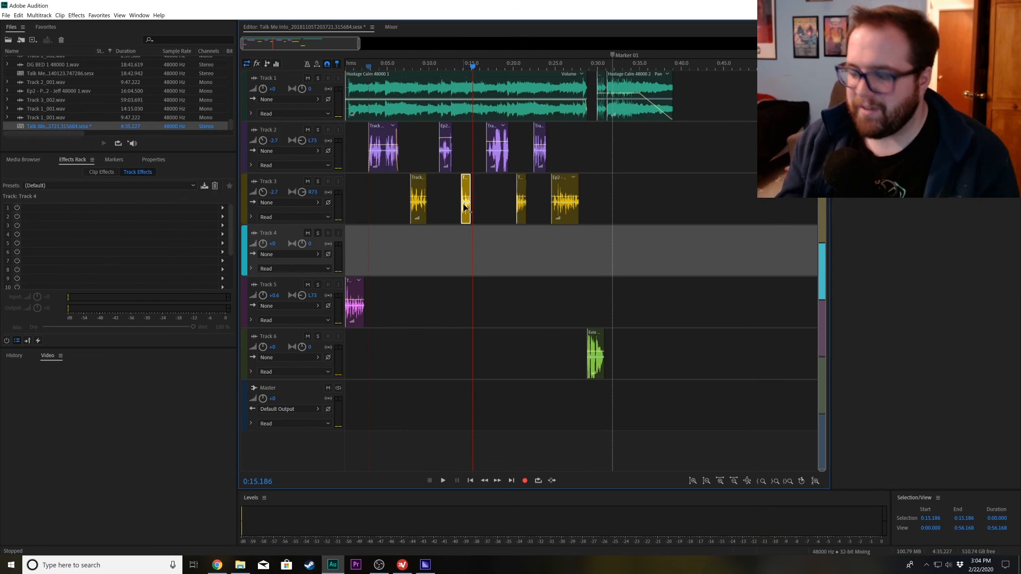
pyautogui.press('Delete')
pyautogui.moveTo(356, 299); pyautogui.dragTo(469, 196)
# - Listen to the replacement clip on Track 3 within the theme, starting from about 0:12
pyautogui.click(454, 66)
pyautogui.press('space')
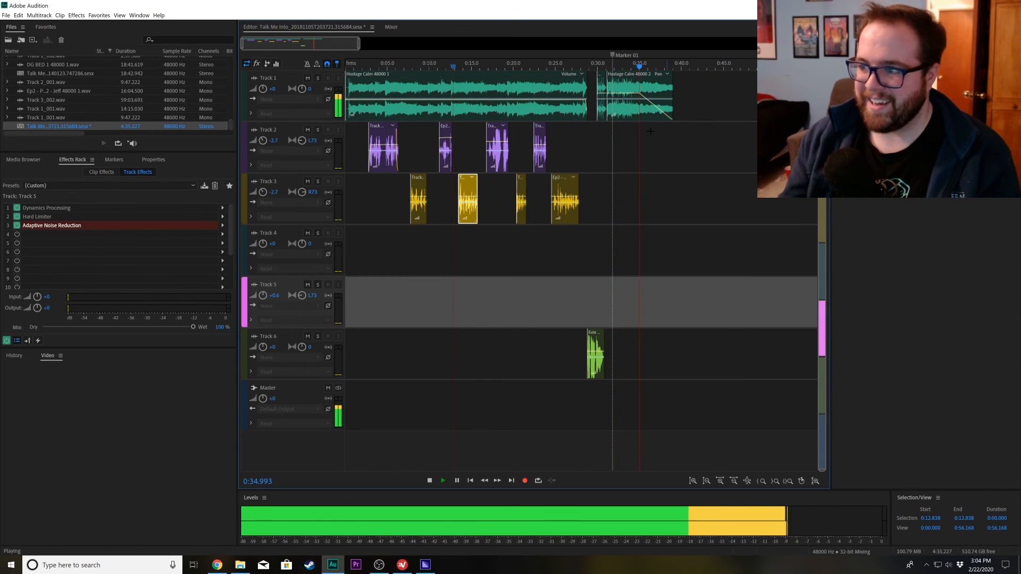
pyautogui.press('space')
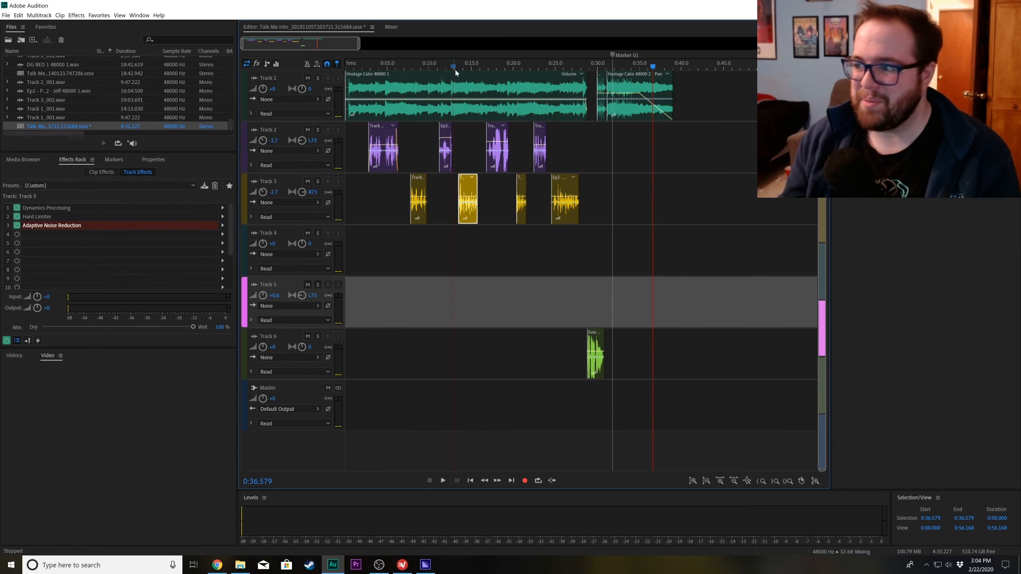
pyautogui.click(441, 61)
pyautogui.press('space')
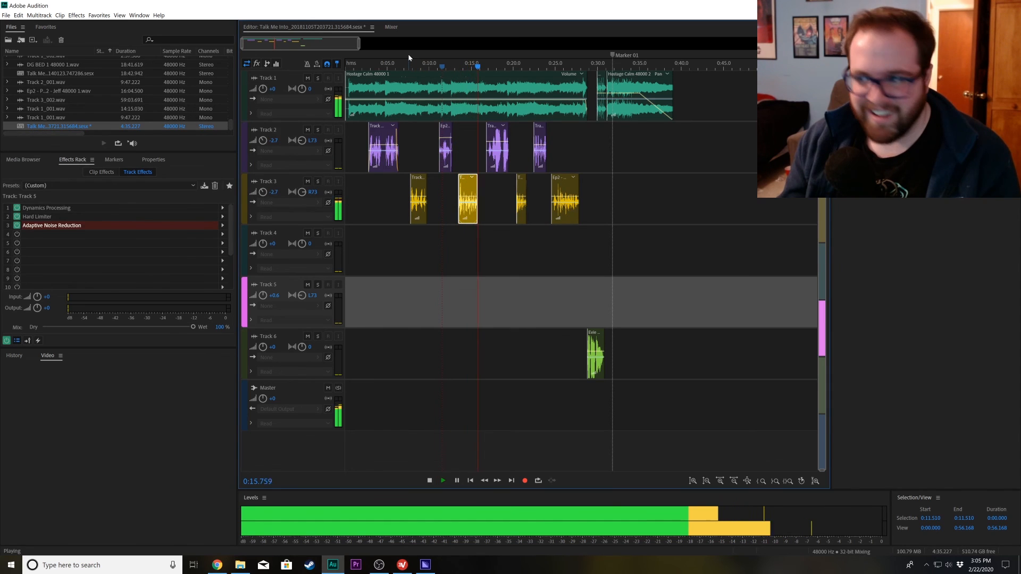
pyautogui.press('space')
# - Save the session as Talk Me Into Kept Waiting For The Pooping Theme.sesx in the Backup folder, without copying the external media files
pyautogui.click(6, 15)
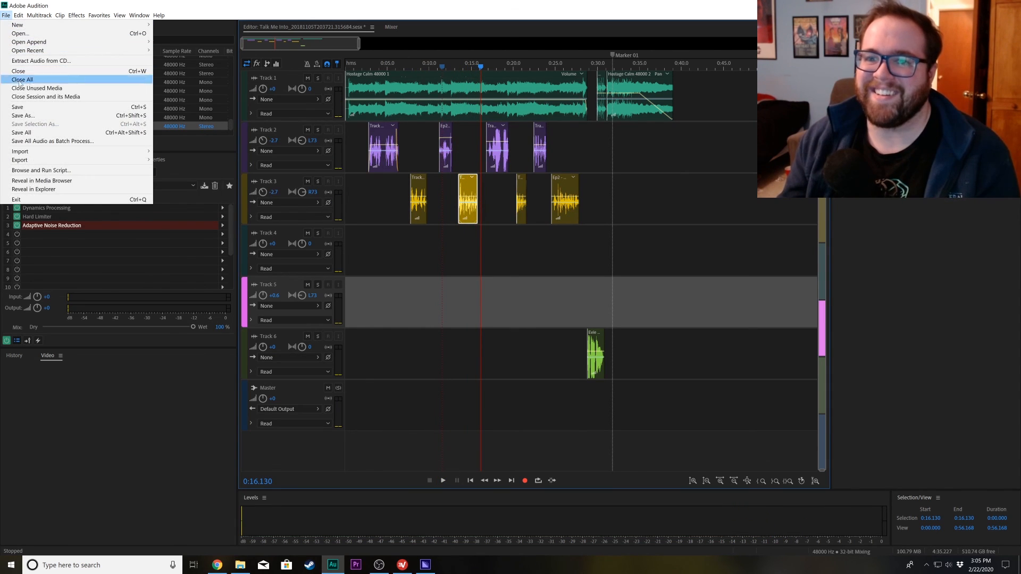
pyautogui.click(22, 116)
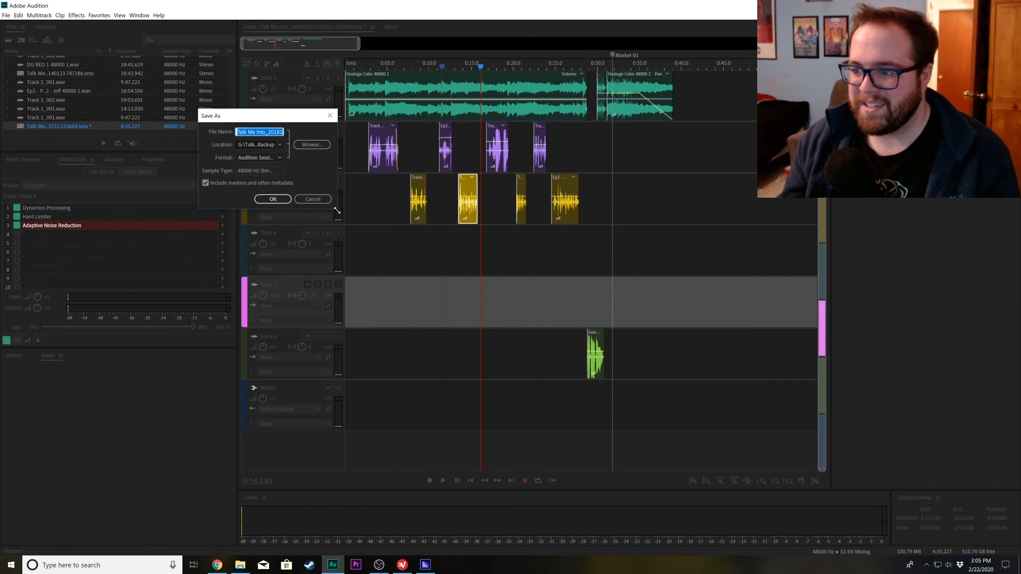
pyautogui.moveTo(337, 211); pyautogui.dragTo(483, 319)
pyautogui.click(328, 131)
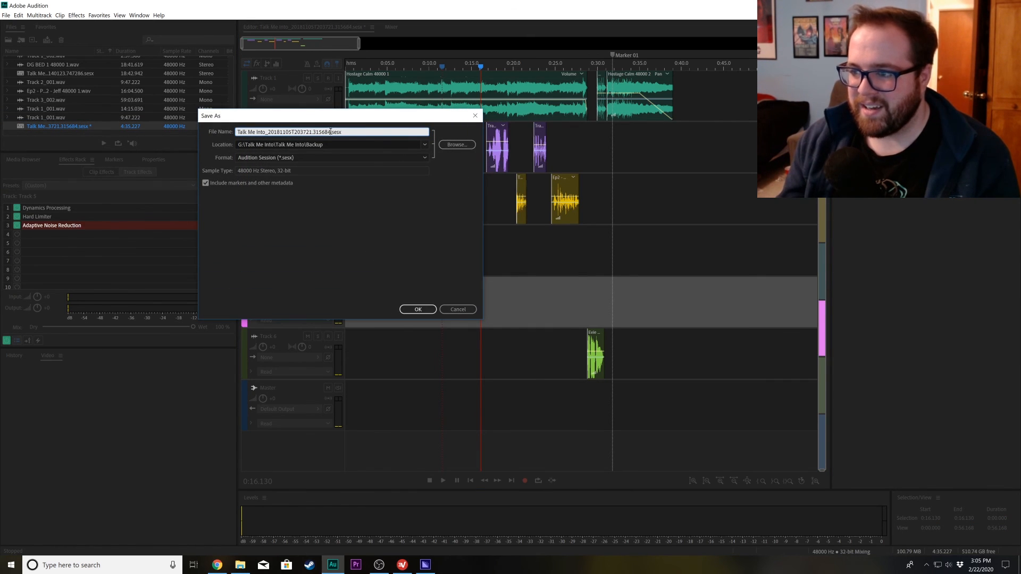
pyautogui.moveTo(330, 132); pyautogui.dragTo(276, 132)
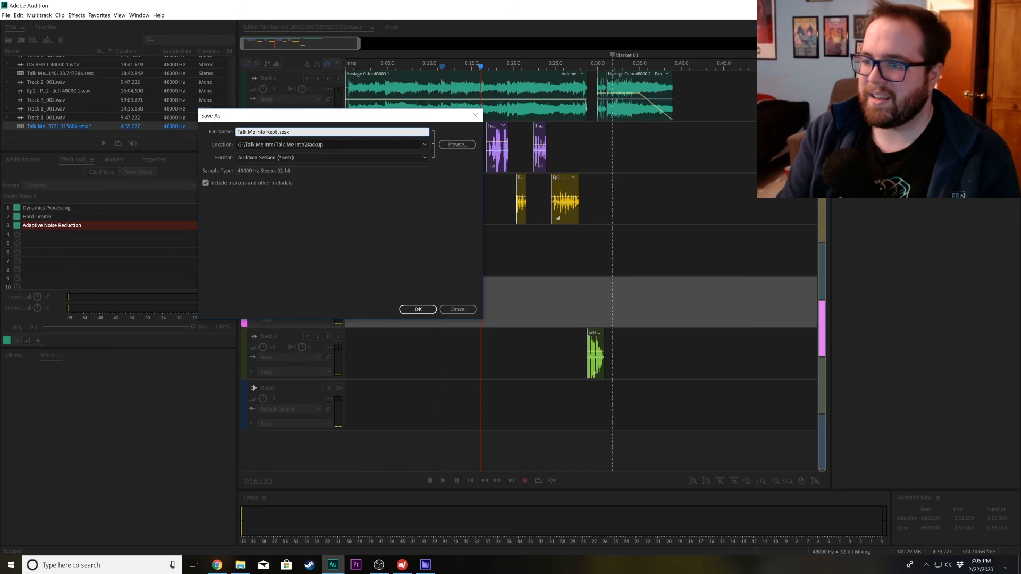
pyautogui.write('Kept Waiting For T')
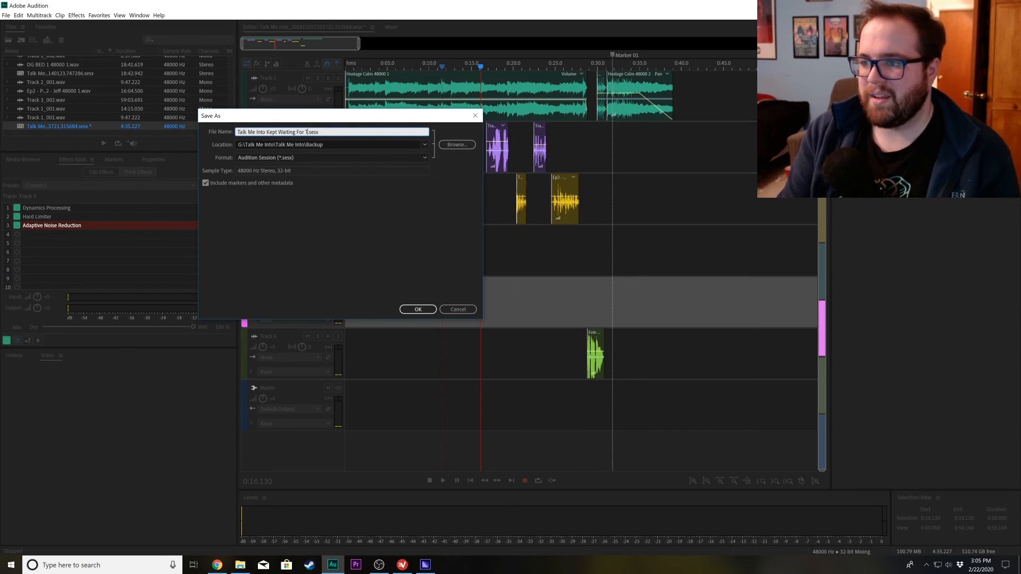
pyautogui.write('he Pooping Theme')
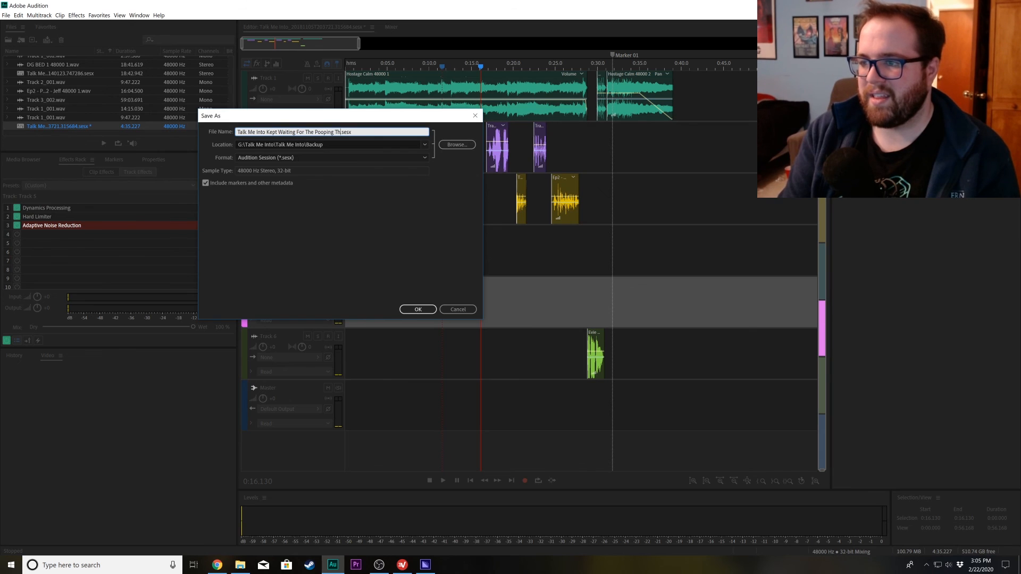
pyautogui.click(421, 308)
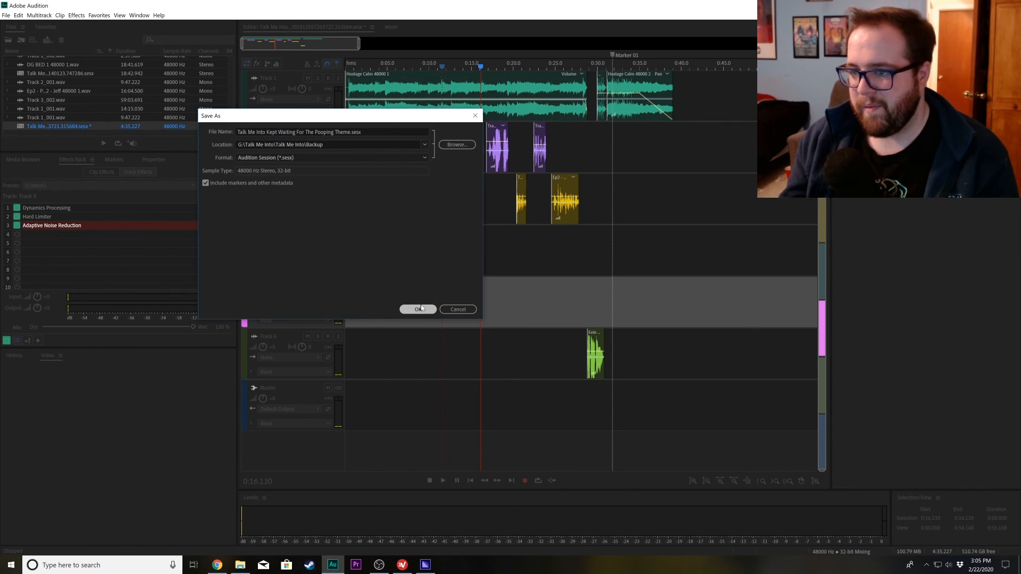
pyautogui.click(419, 309)
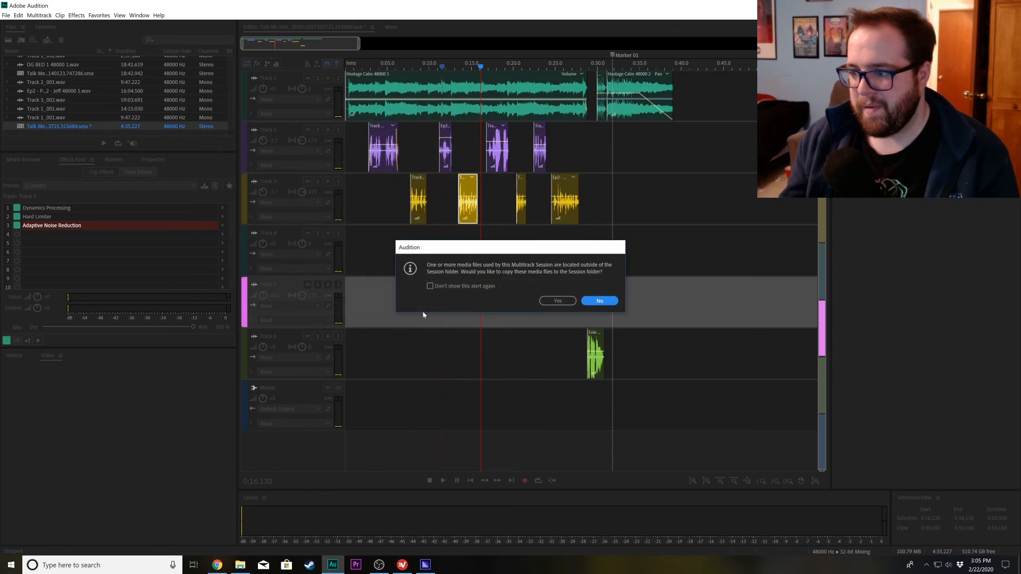
pyautogui.click(600, 302)
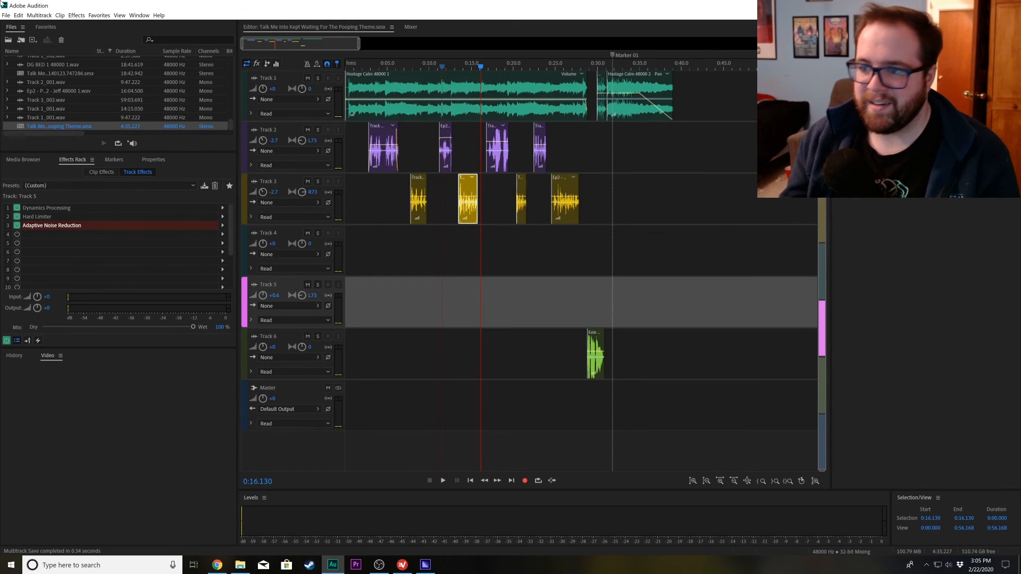
# - Export the theme session to the Desktop through Adobe Media Encoder as a 128 kbps MP3 named Talk Me Into Kept Waiting For The Pooping Theme
pyautogui.click(6, 16)
pyautogui.moveTo(70, 155)
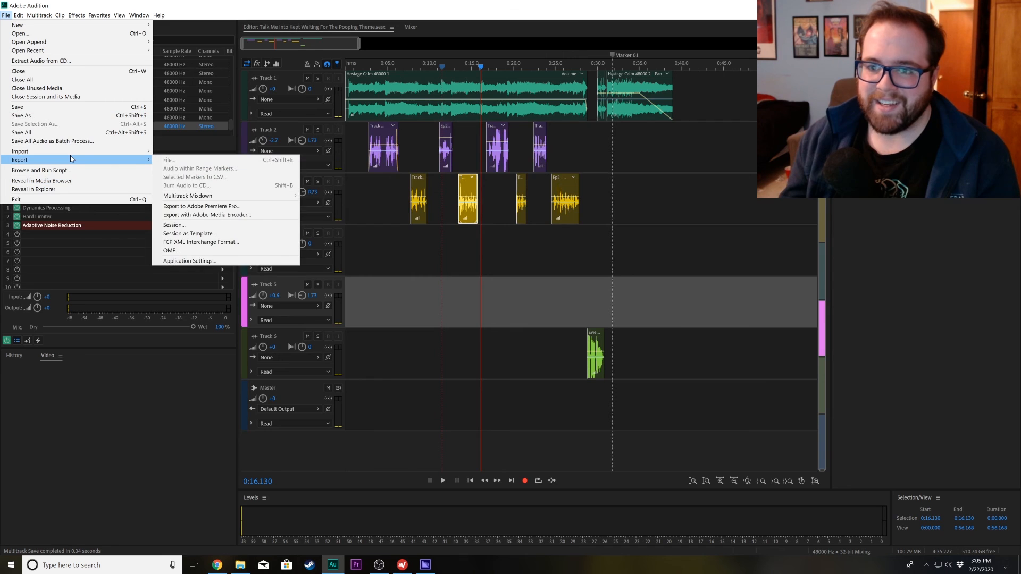
pyautogui.click(284, 215)
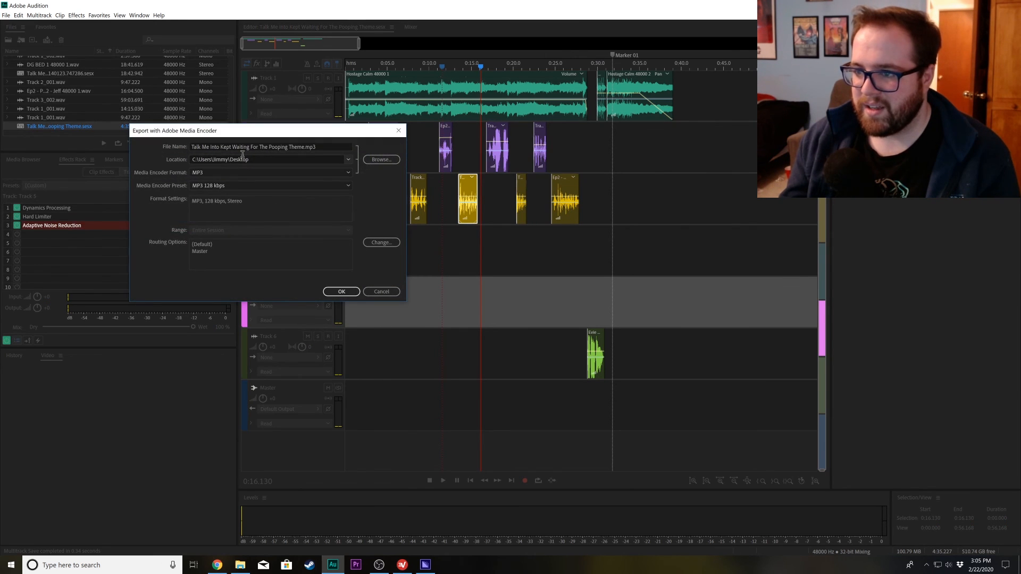
pyautogui.click(341, 292)
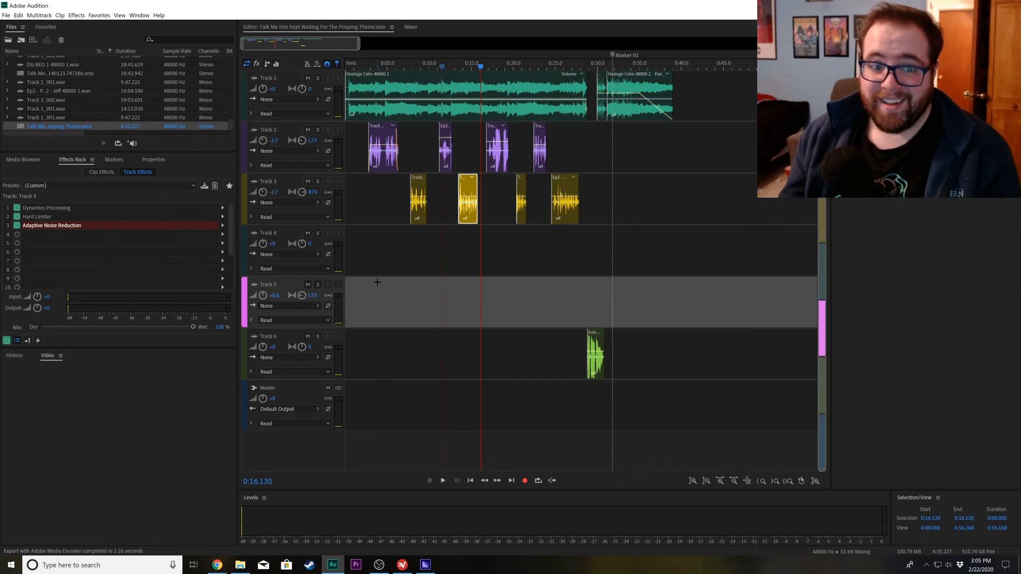
# - Find Mind Field Final.sesx among the project files and reopen it
pyautogui.click(6, 16)
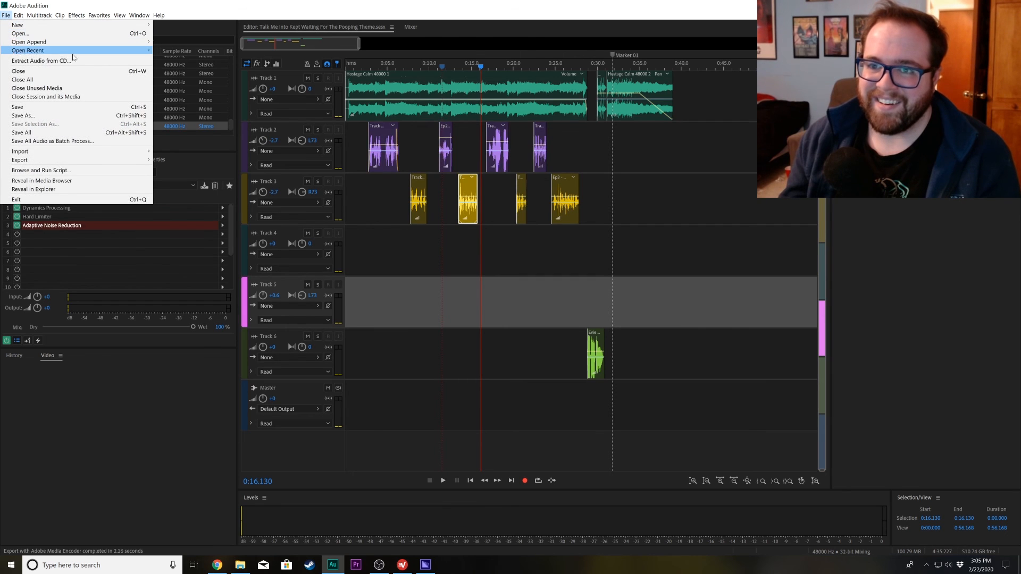
pyautogui.click(173, 18)
pyautogui.scroll(3, 64, 98)
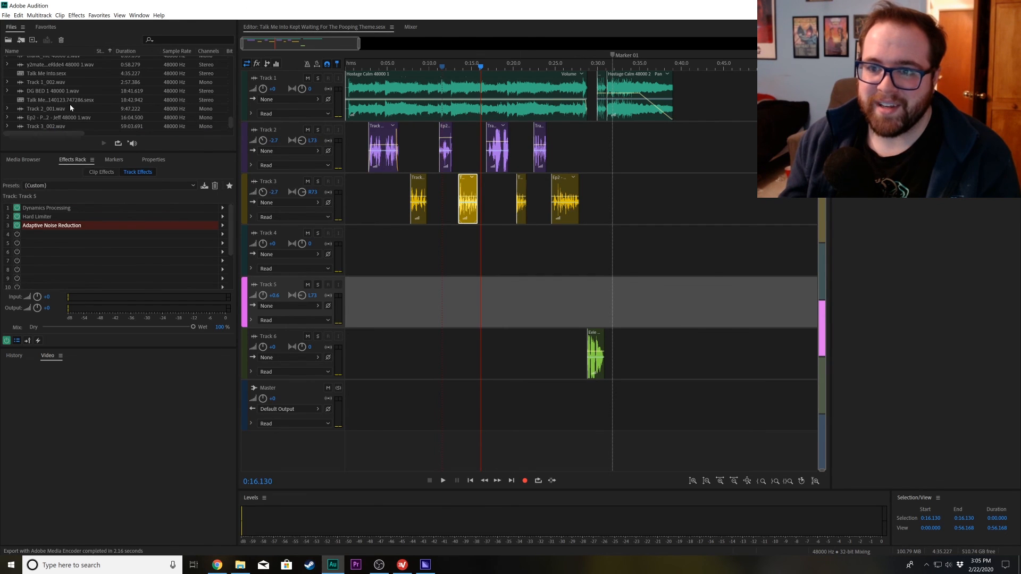
pyautogui.scroll(1, 64, 116)
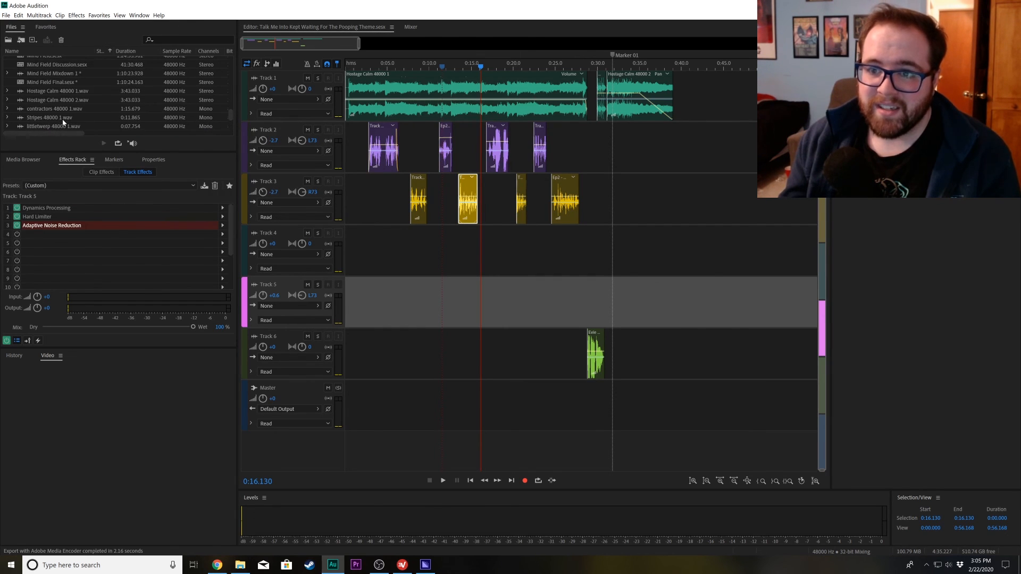
pyautogui.doubleClick(63, 83)
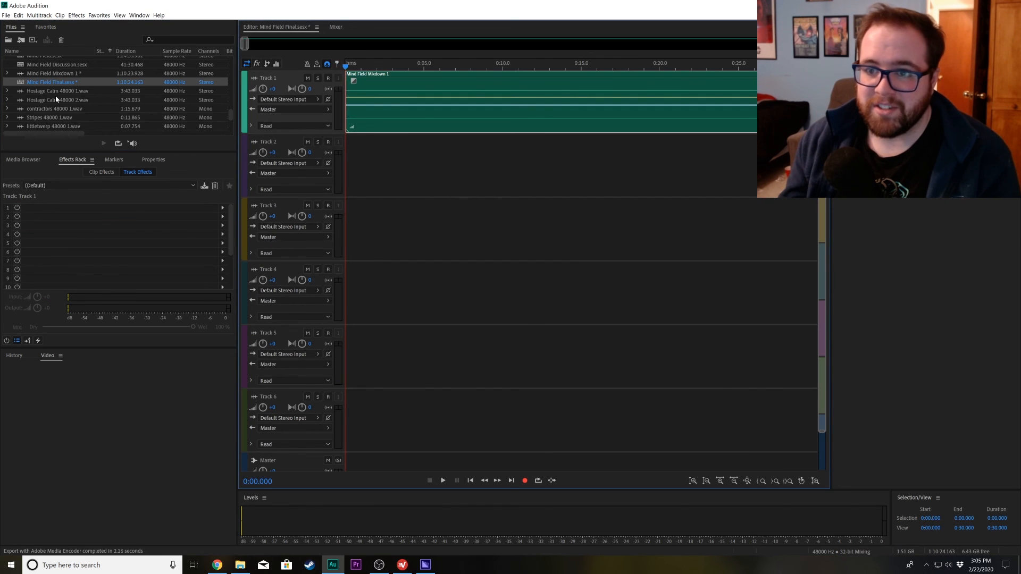
# - Place the exported Pooping Theme MP3 at the start of Track 2 and raise that track's volume to about +2.1
pyautogui.scroll(-5, 56, 101)
pyautogui.click(4, 132)
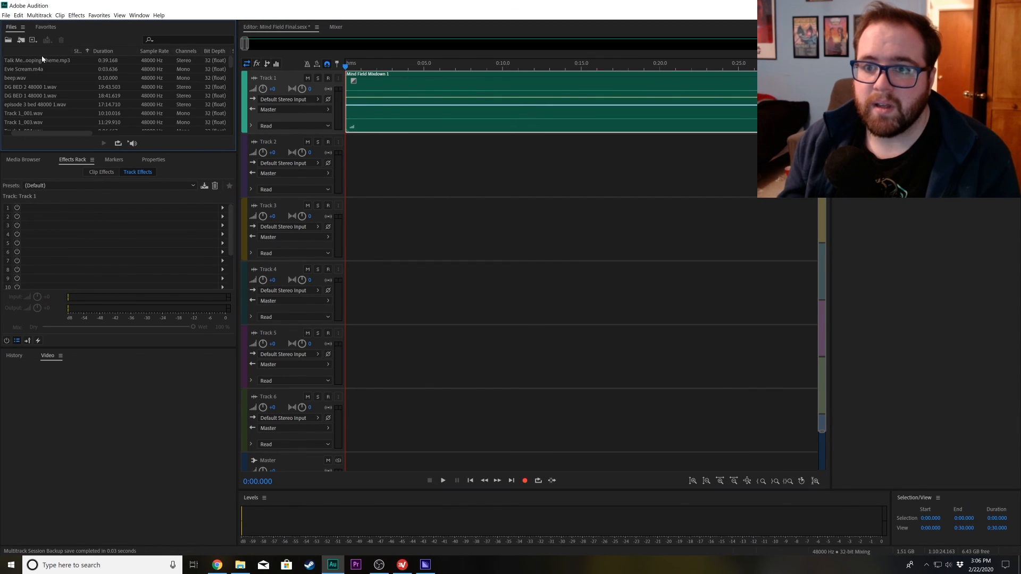
pyautogui.moveTo(41, 60); pyautogui.dragTo(346, 170)
pyautogui.moveTo(270, 162); pyautogui.dragTo(274, 162)
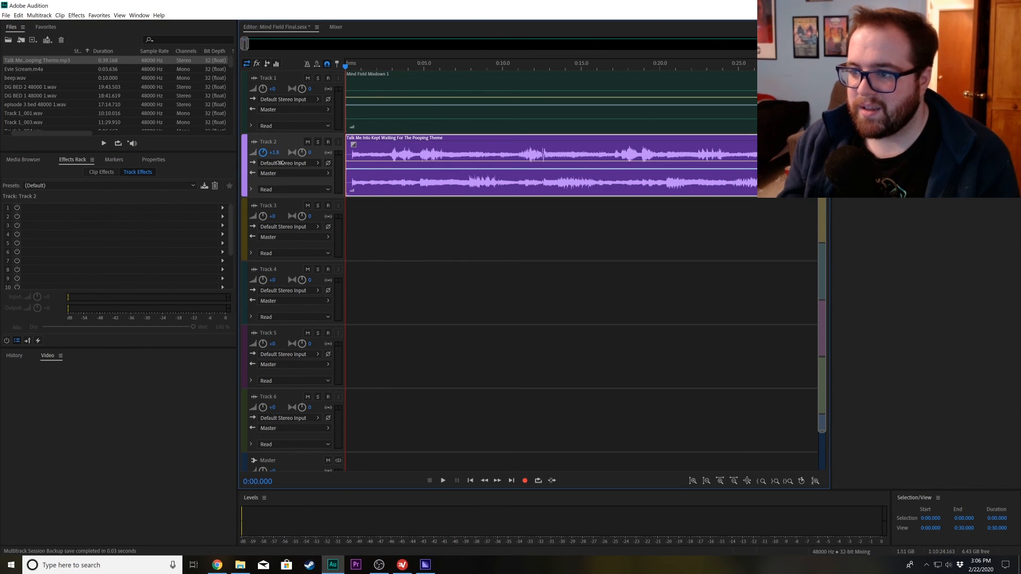
# - Listen to the theme on Track 2 from the start of the session to about 0:17
pyautogui.click(527, 339)
pyautogui.press('space')
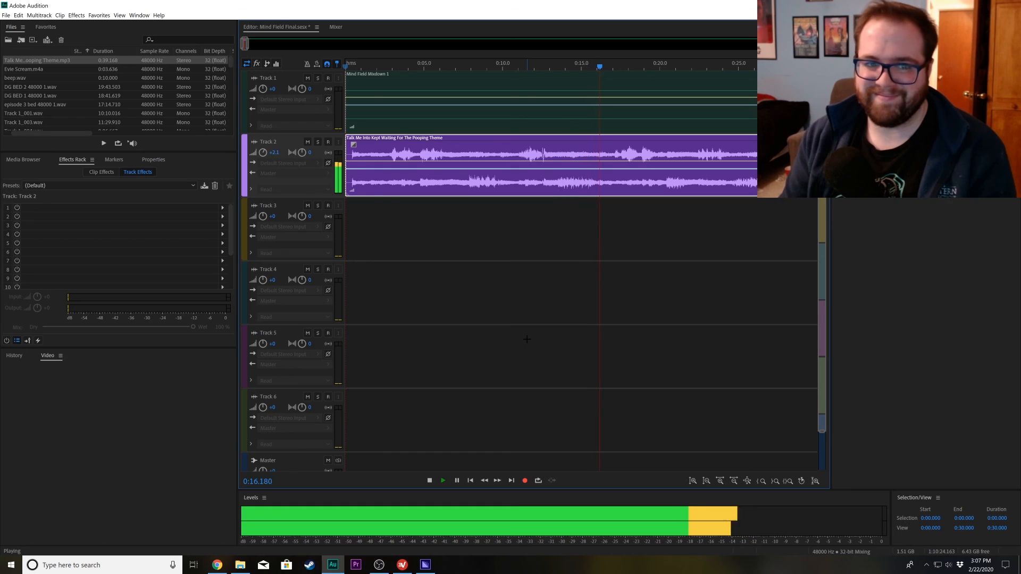
pyautogui.press('space')
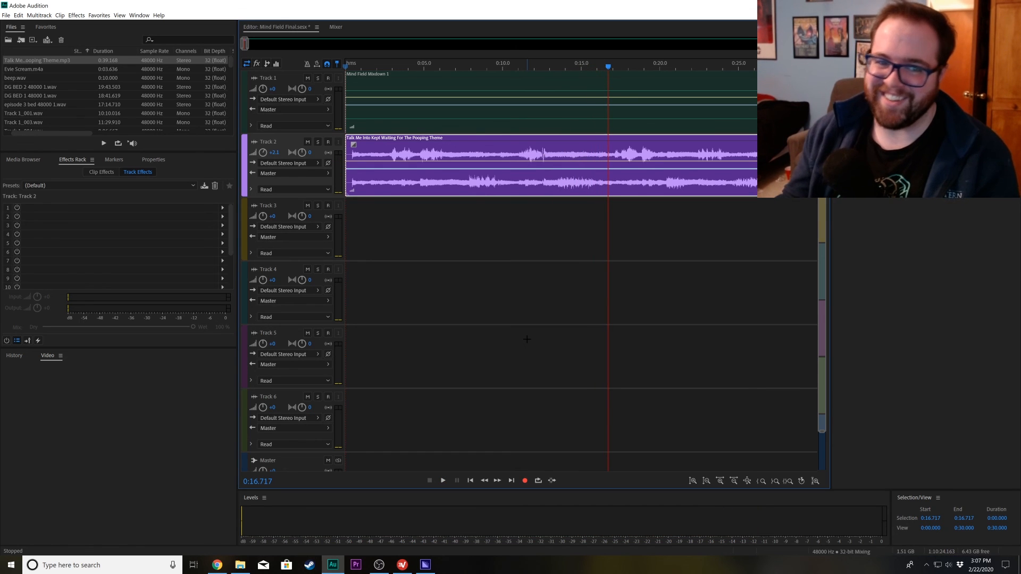
pyautogui.press('space')
pyautogui.click(541, 213)
pyautogui.press('space')
# - Export the whole Mind Field Final session to the Desktop through Adobe Media Encoder as Mind Field.mp3, in MP3 128 kbps
pyautogui.moveTo(247, 44); pyautogui.dragTo(822, 41)
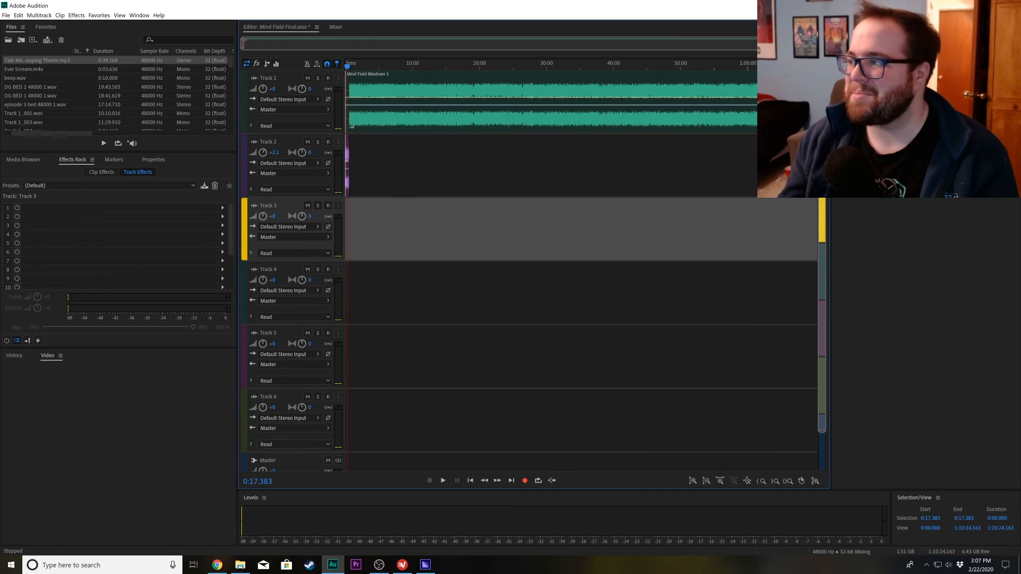
pyautogui.click(6, 14)
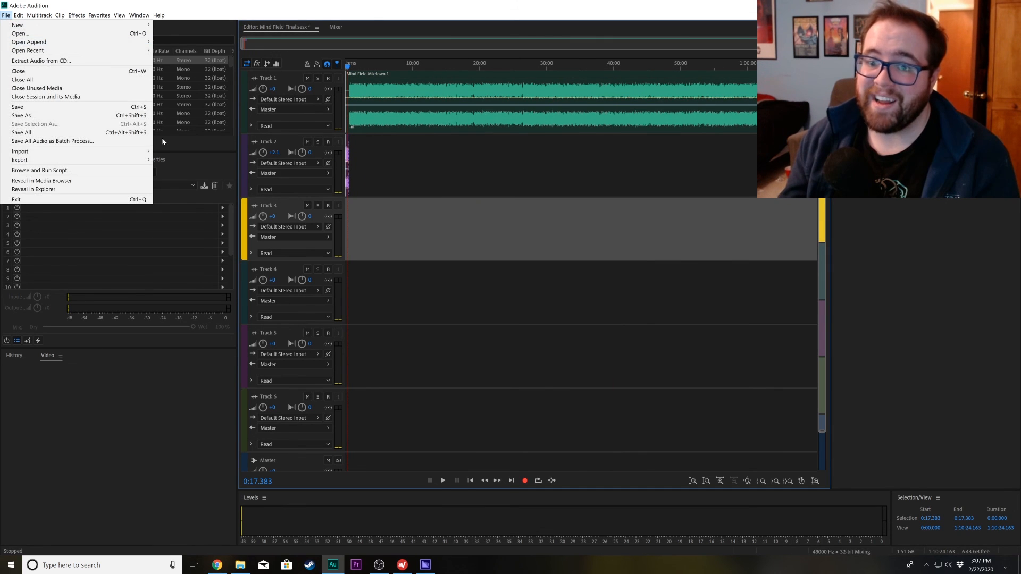
pyautogui.moveTo(96, 163)
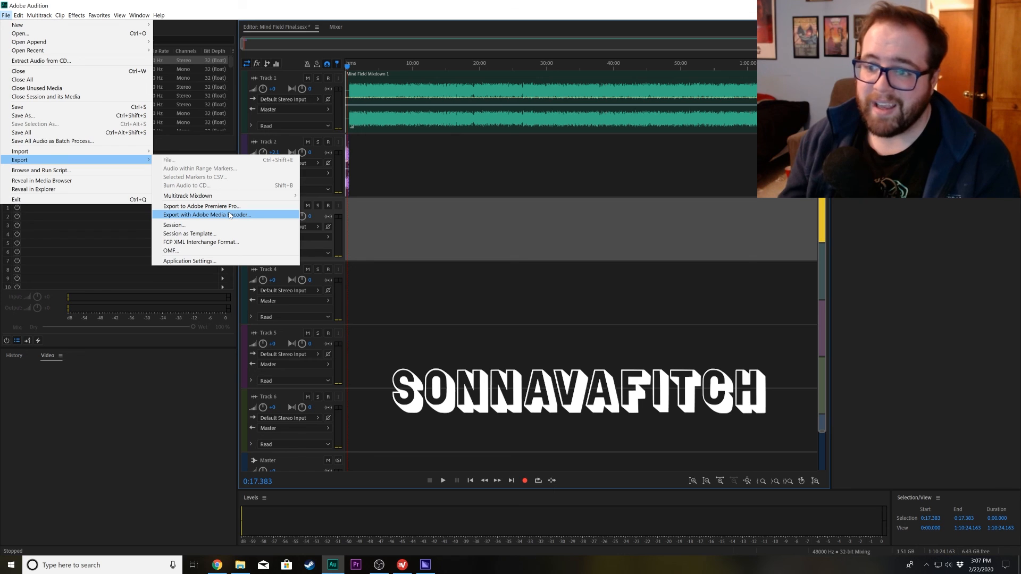
pyautogui.click(255, 216)
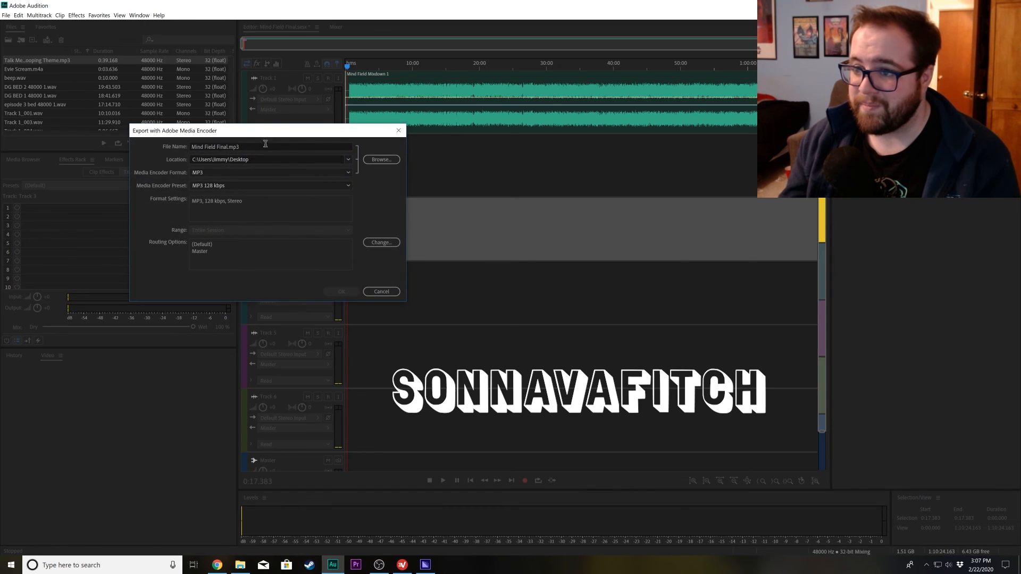
pyautogui.click(230, 146)
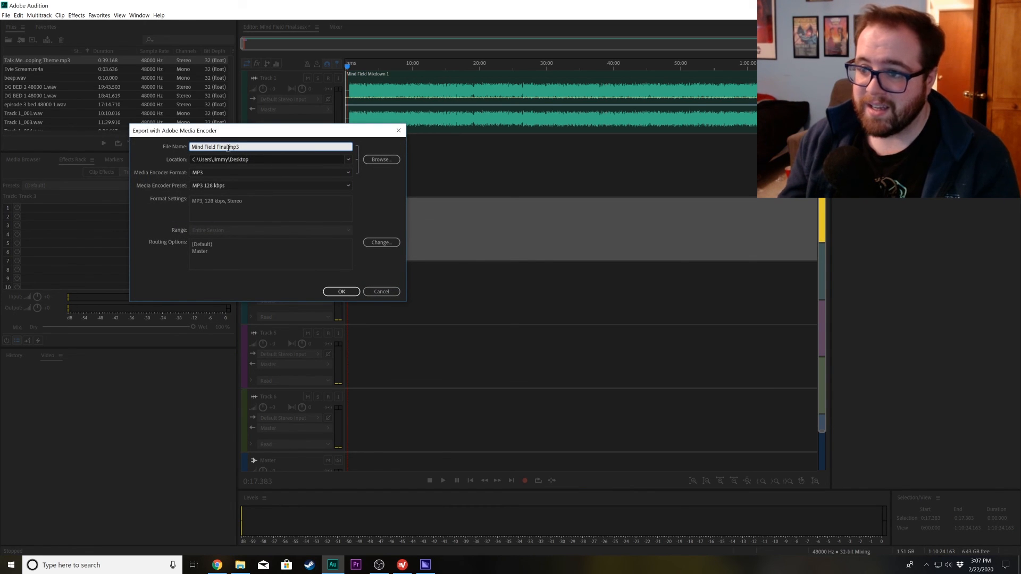
pyautogui.moveTo(227, 148); pyautogui.dragTo(216, 147)
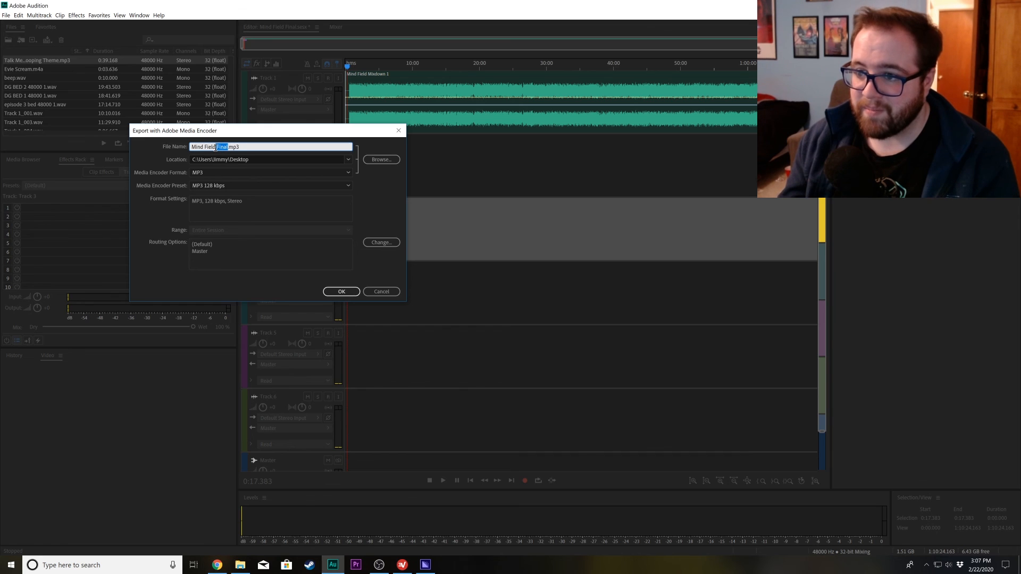
pyautogui.press('BackSpace')
pyautogui.click(341, 292)
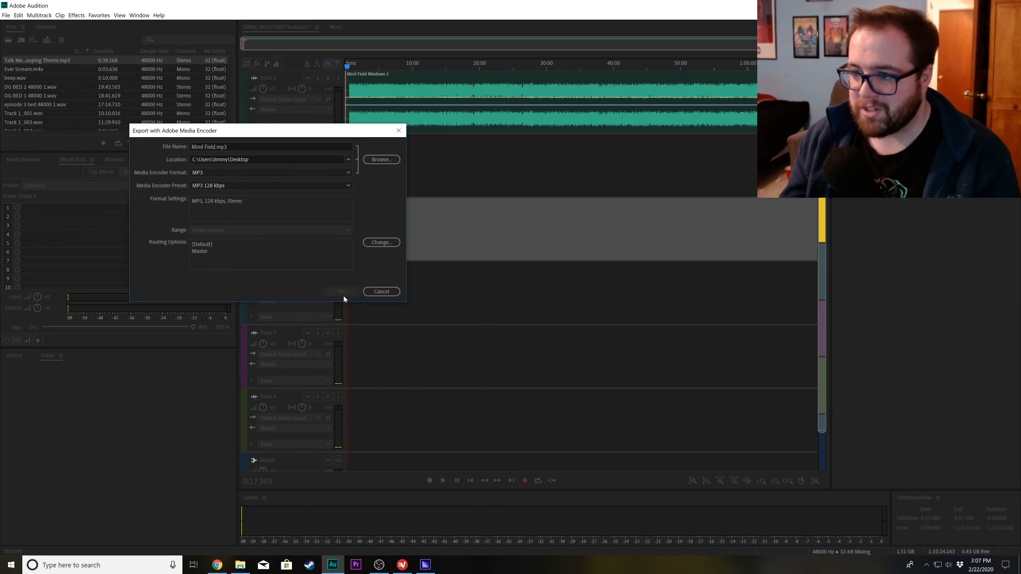